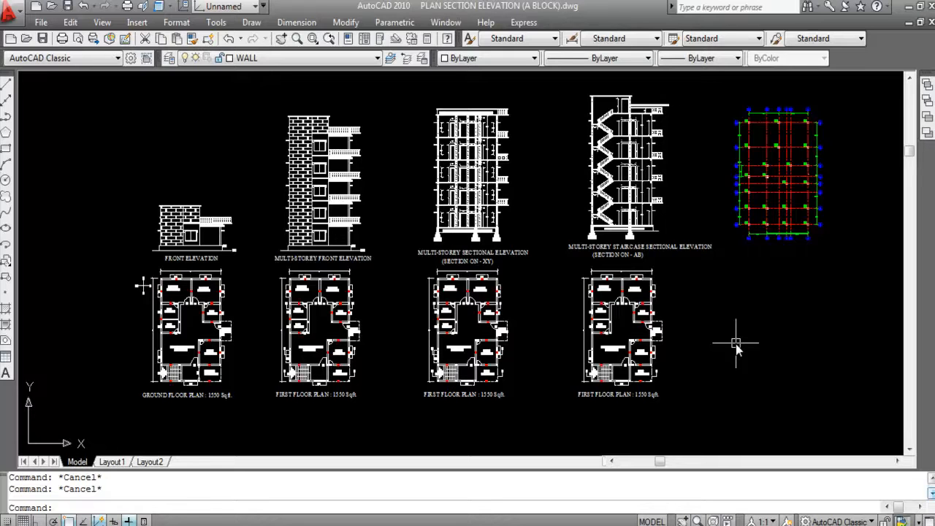
# - Switch to the open drawing BEAM LAYOUT PLAN.dwg and inspect the staircase area of the first floor plan
pyautogui.click(447, 25)
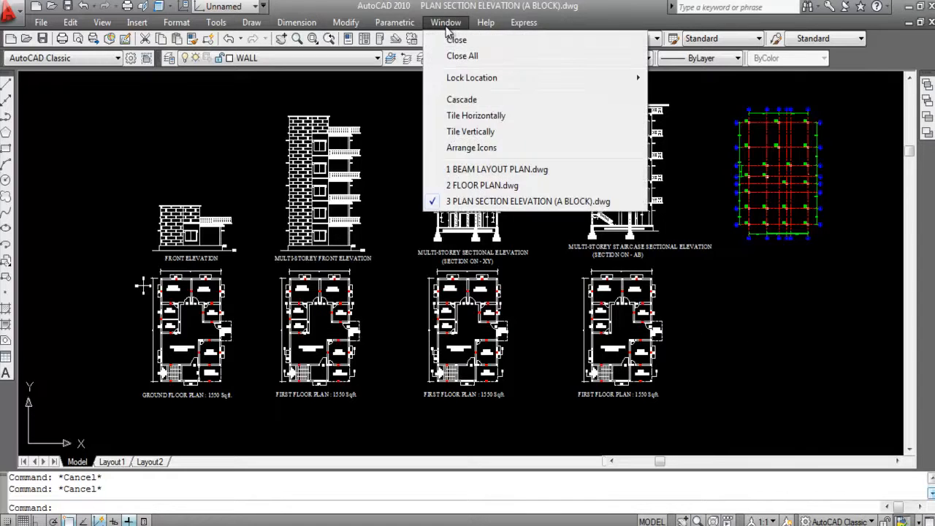
pyautogui.click(487, 172)
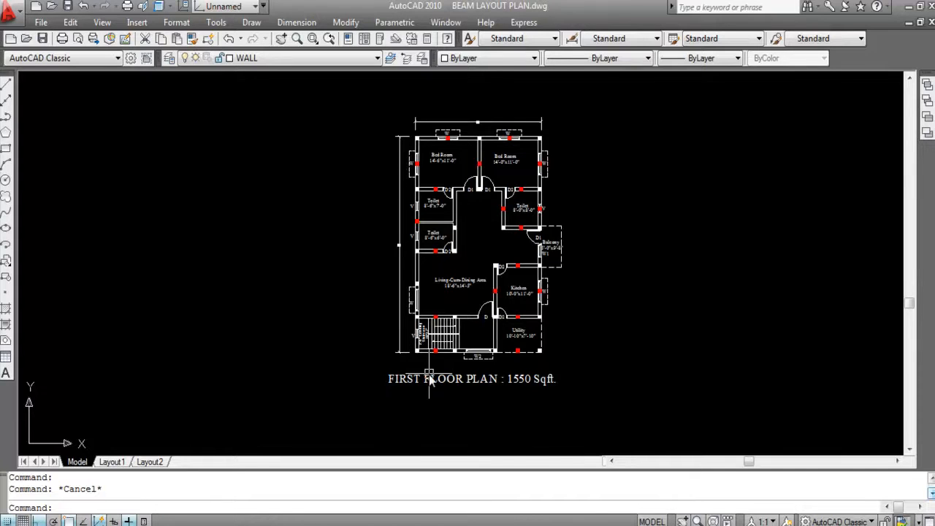
pyautogui.moveTo(429, 378)
pyautogui.scroll(8, 429, 379)
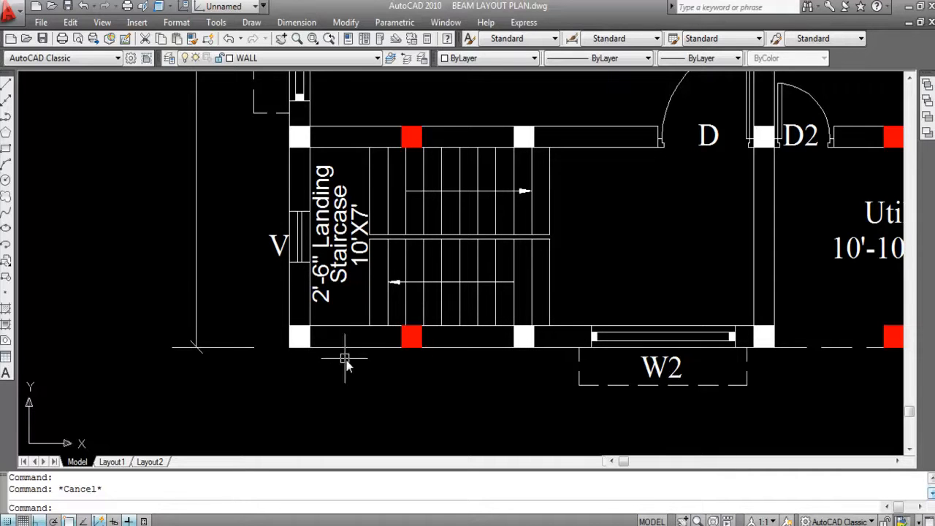
pyautogui.scroll(-4, 337, 383)
pyautogui.scroll(-4, 468, 394)
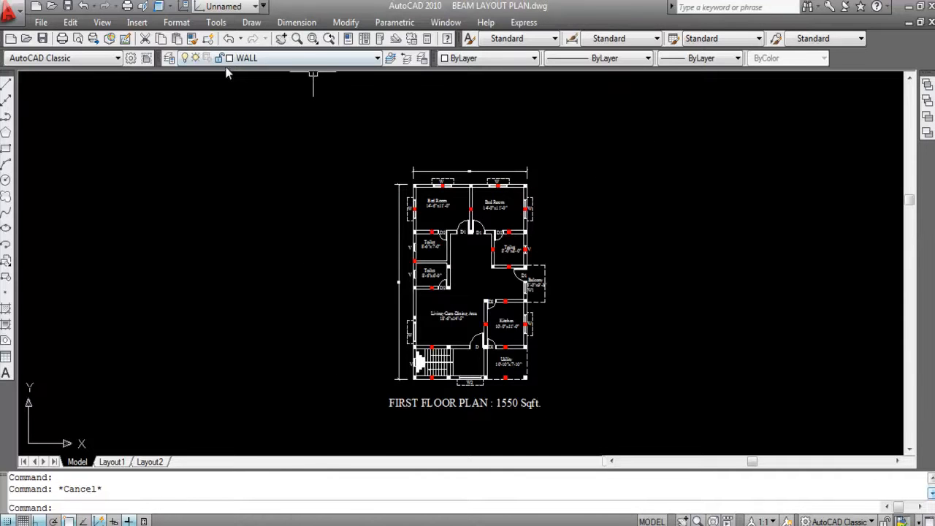
# - Turn off the CHAJJA, DOOR, STAIR STEPS, STUB COLUMN, text and WINDOW layers to isolate the walls and columns
pyautogui.click(269, 61)
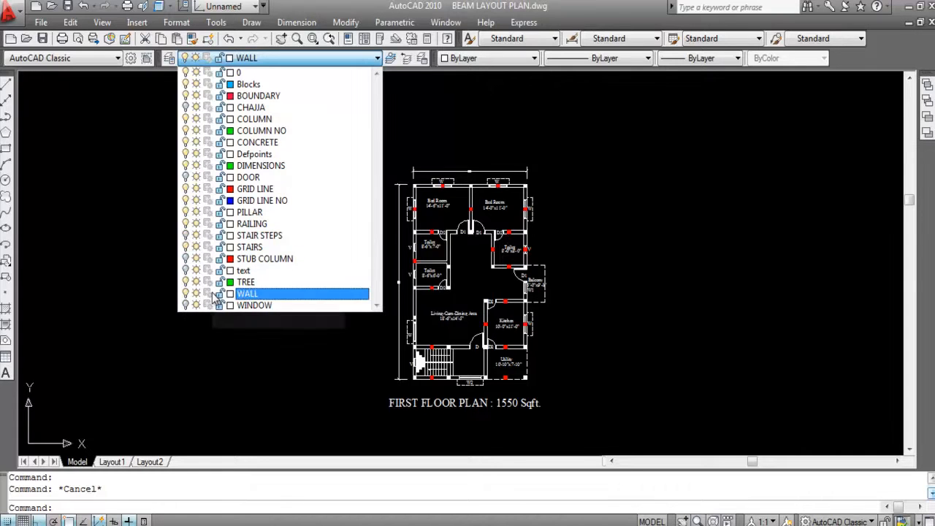
pyautogui.click(299, 377)
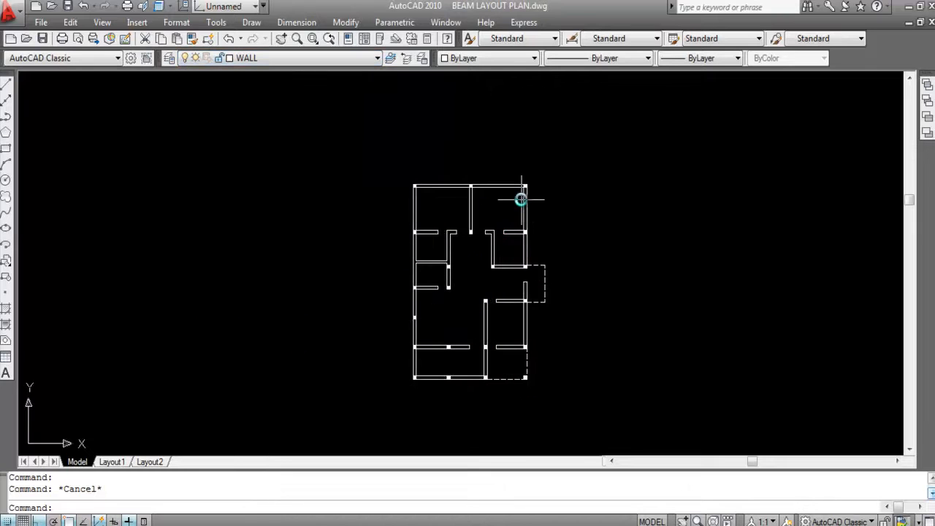
pyautogui.scroll(1, 459, 359)
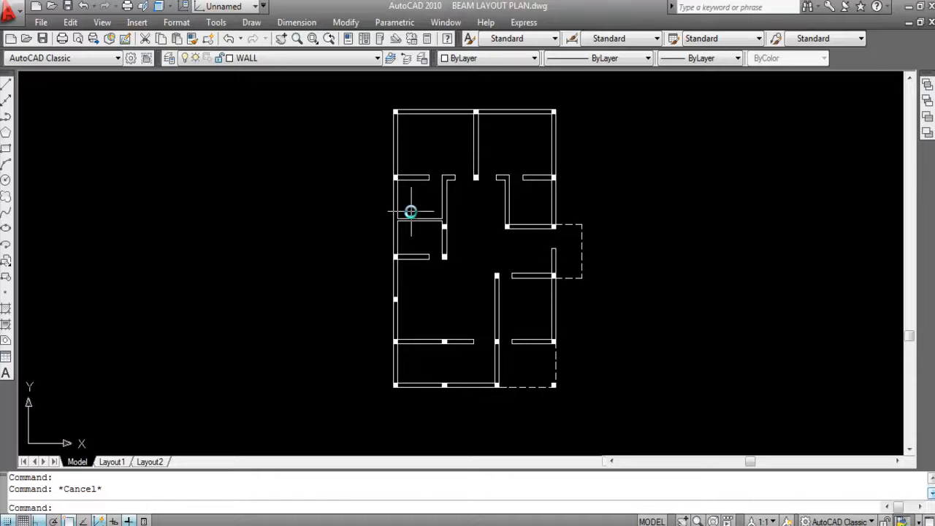
# - Copy the entire wall and column layout horizontally to the empty area right of the plan, using its upper-left corner as base point
pyautogui.scroll(-2, 392, 198)
pyautogui.click(556, 368)
pyautogui.click(342, 106)
pyautogui.click(349, 115)
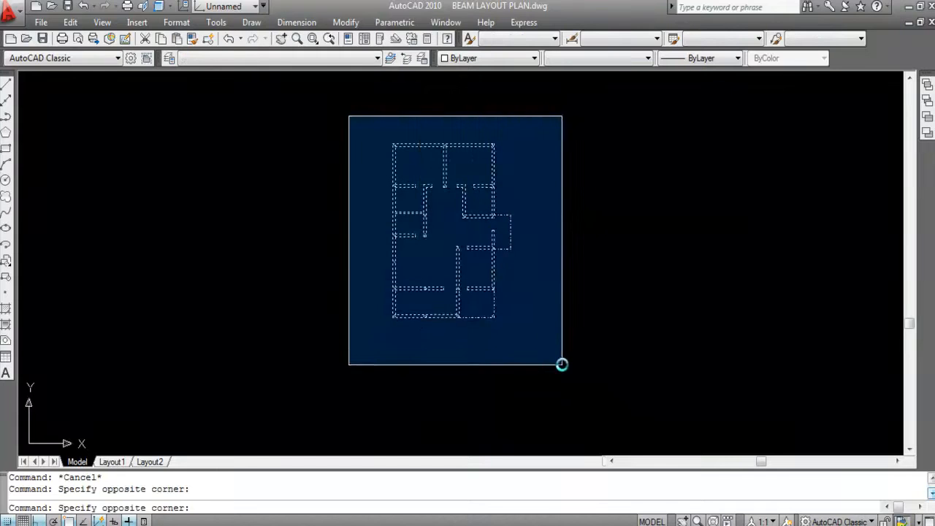
pyautogui.click(557, 362)
pyautogui.write('co')
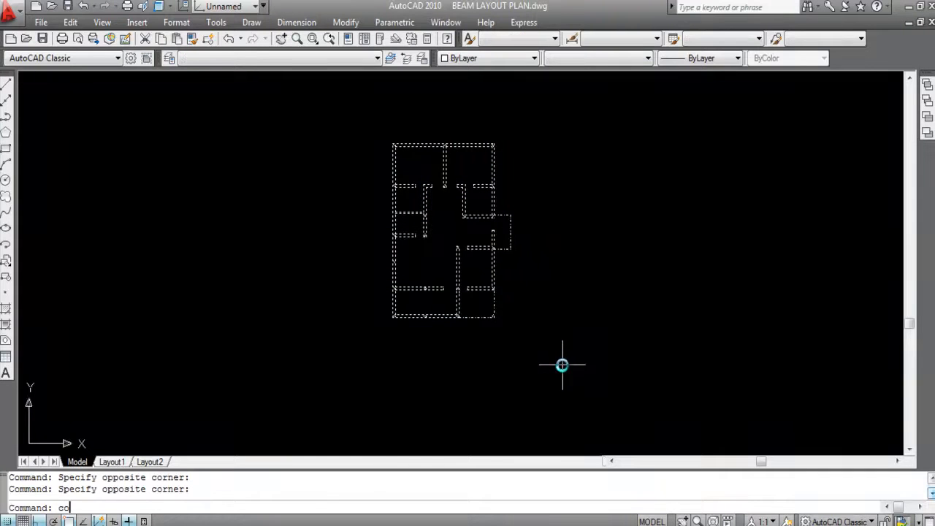
pyautogui.press('Return')
pyautogui.scroll(4, 386, 145)
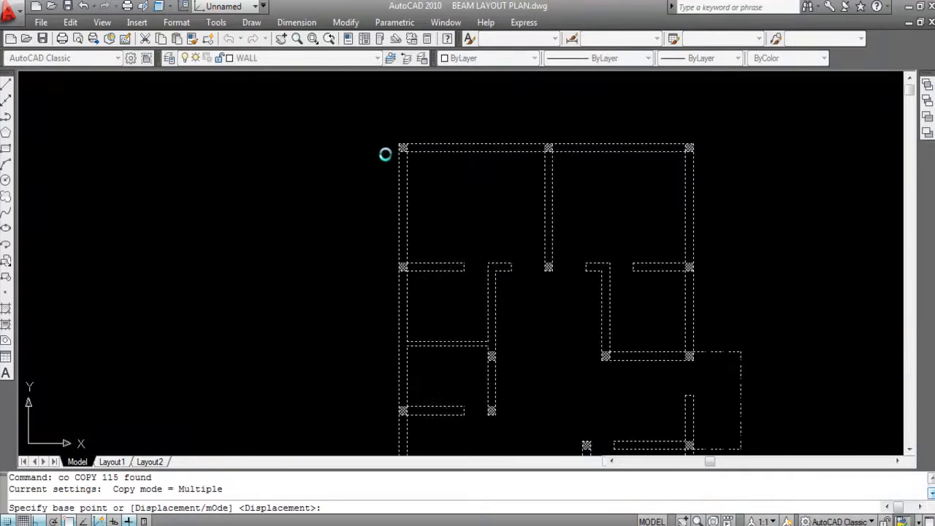
pyautogui.click(402, 145)
pyautogui.scroll(-4, 438, 151)
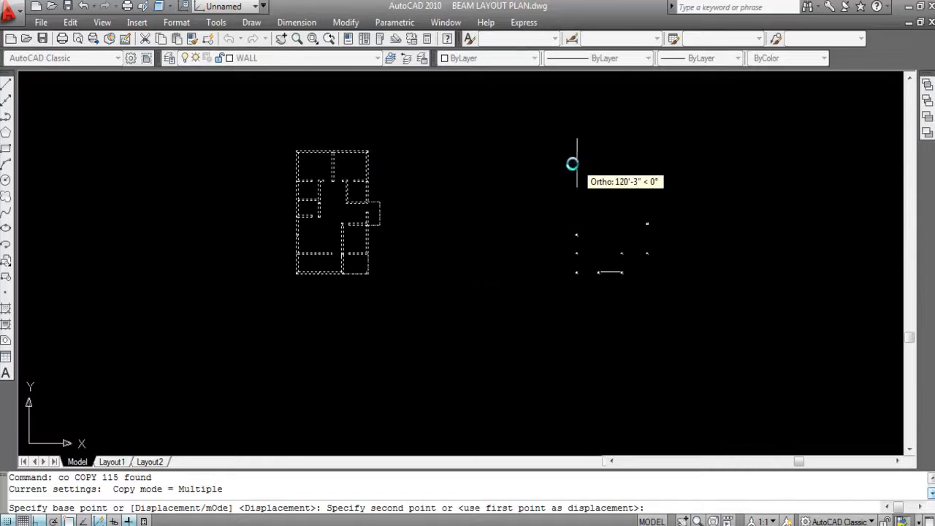
pyautogui.click(511, 158)
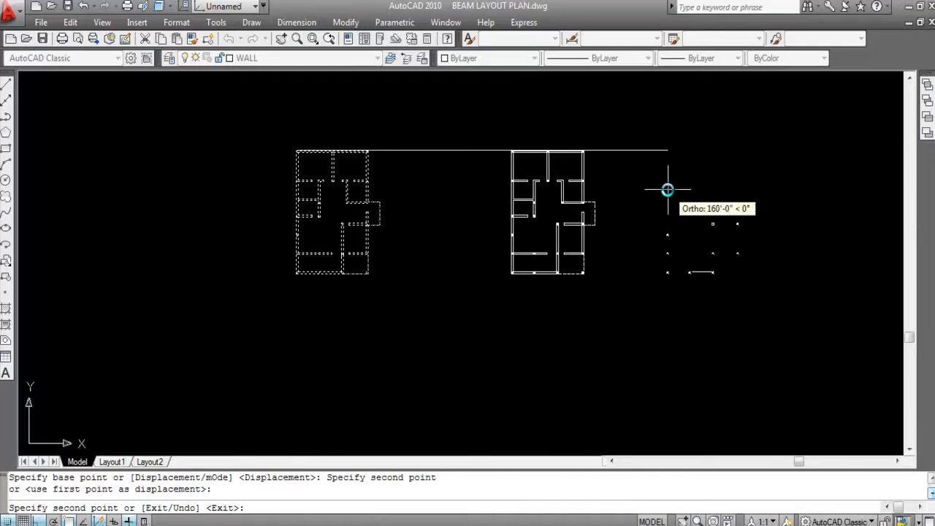
pyautogui.press('Escape')
# - Turn all the drawing's layers back on at once in the Layer Properties Manager and close it
pyautogui.scroll(2, 578, 183)
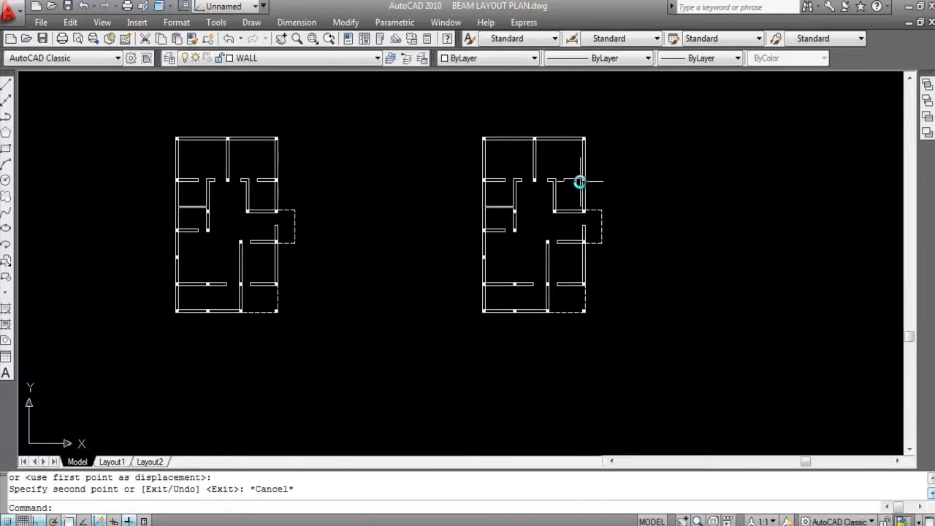
pyautogui.click(169, 58)
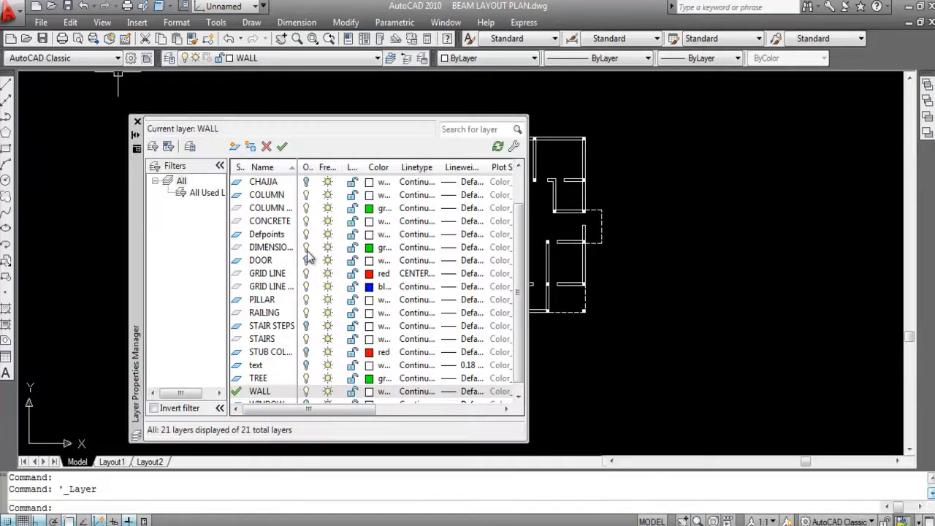
pyautogui.rightClick(306, 251)
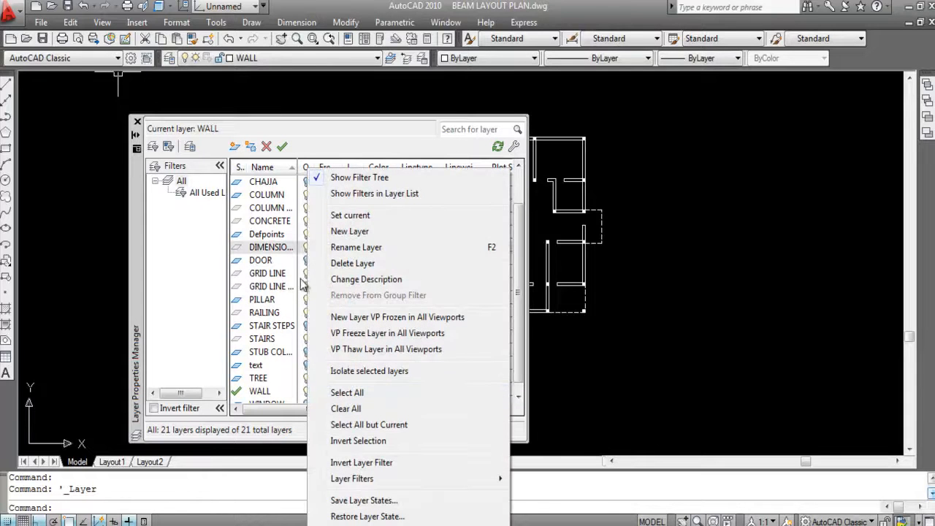
pyautogui.click(359, 392)
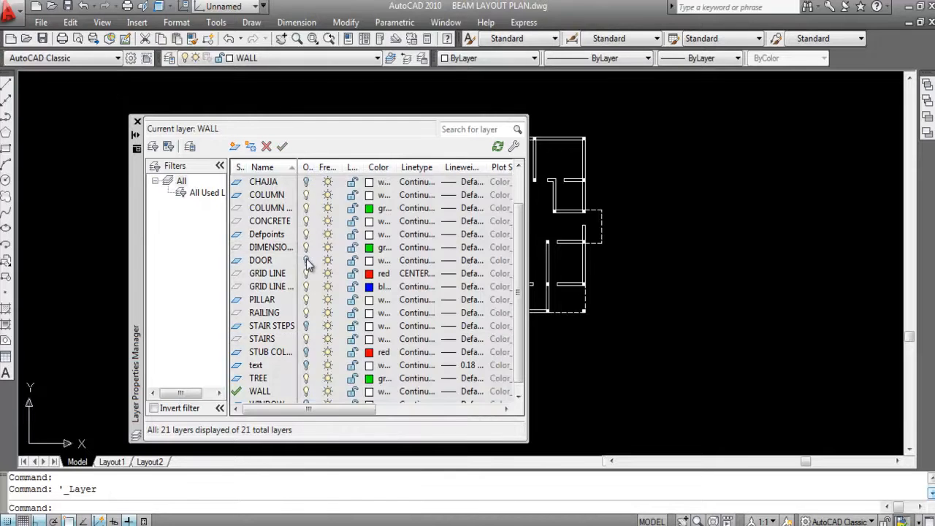
pyautogui.click(306, 261)
pyautogui.click(632, 377)
pyautogui.click(597, 377)
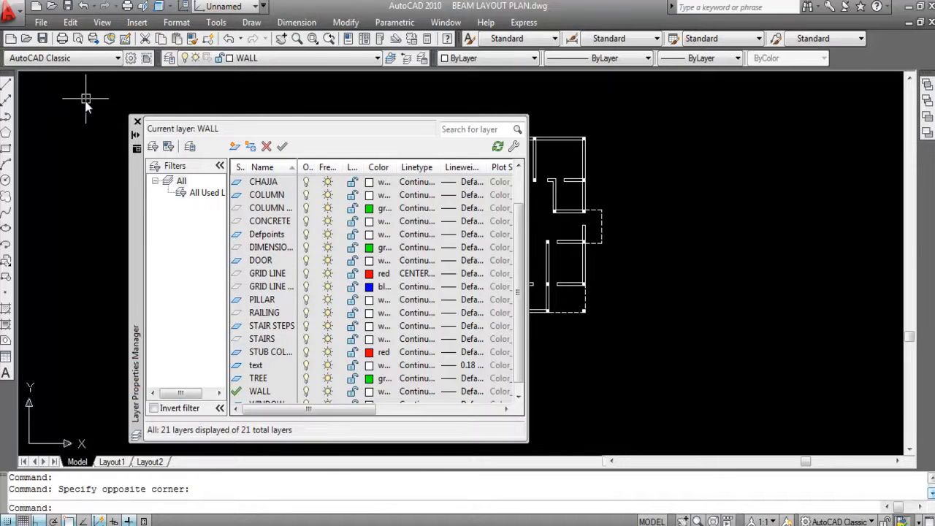
pyautogui.click(137, 122)
pyautogui.scroll(-2, 397, 193)
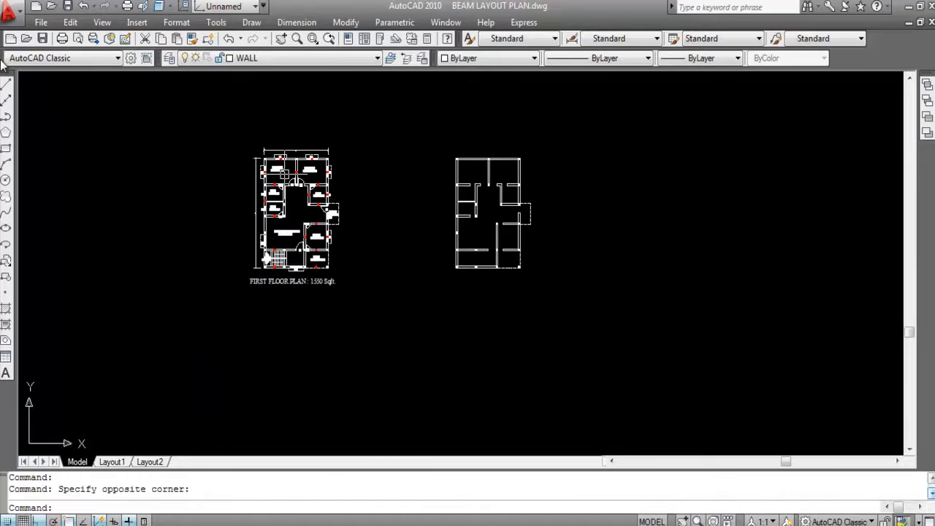
pyautogui.scroll(2, 487, 181)
pyautogui.moveTo(486, 186)
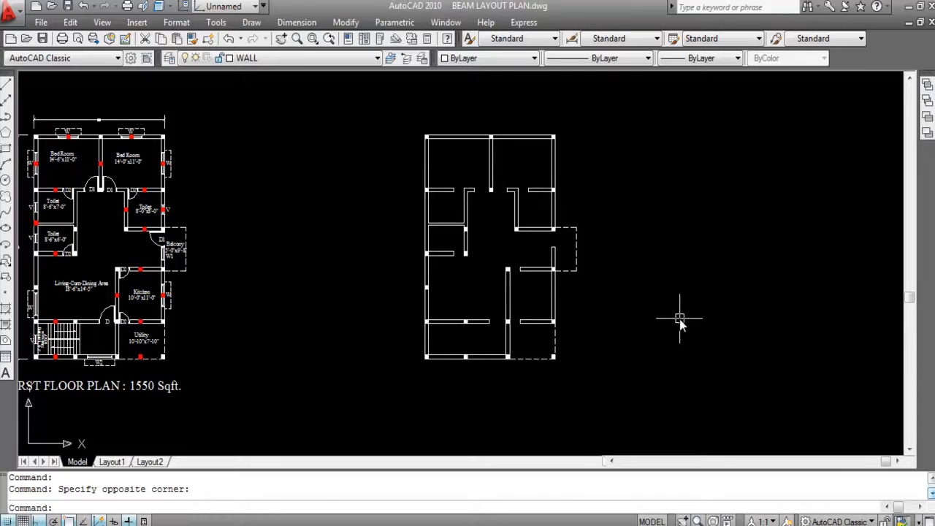
# - Create a new layer named BEAM in the Layer Properties Manager
pyautogui.press('Escape')
pyautogui.press('Escape')
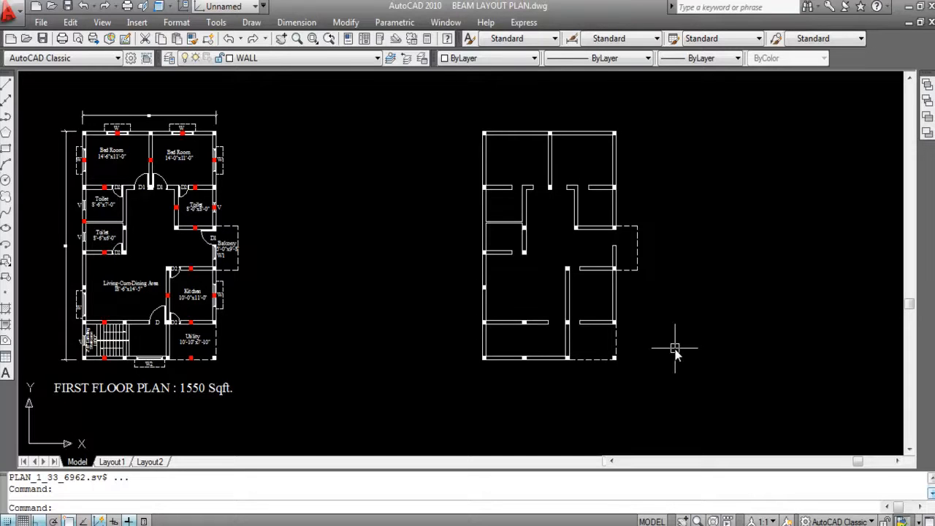
pyautogui.write('LA')
pyautogui.press('Return')
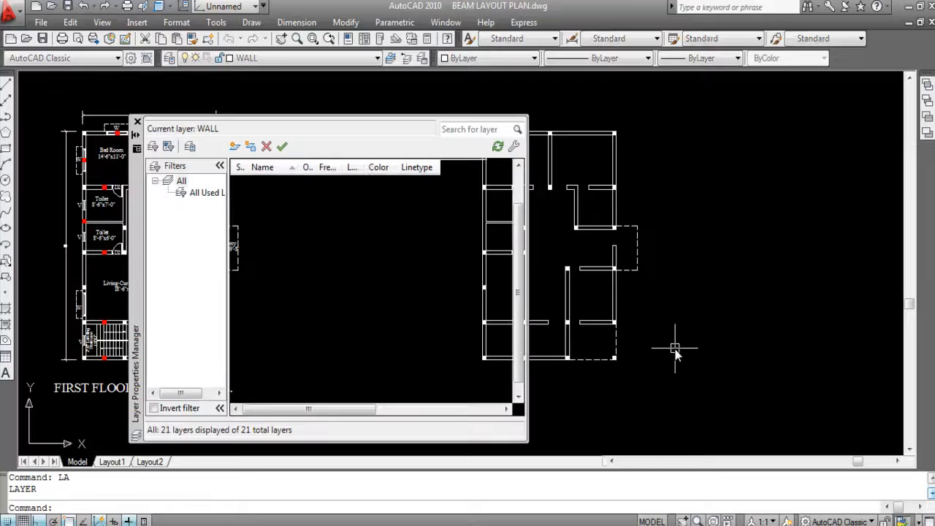
pyautogui.click(234, 147)
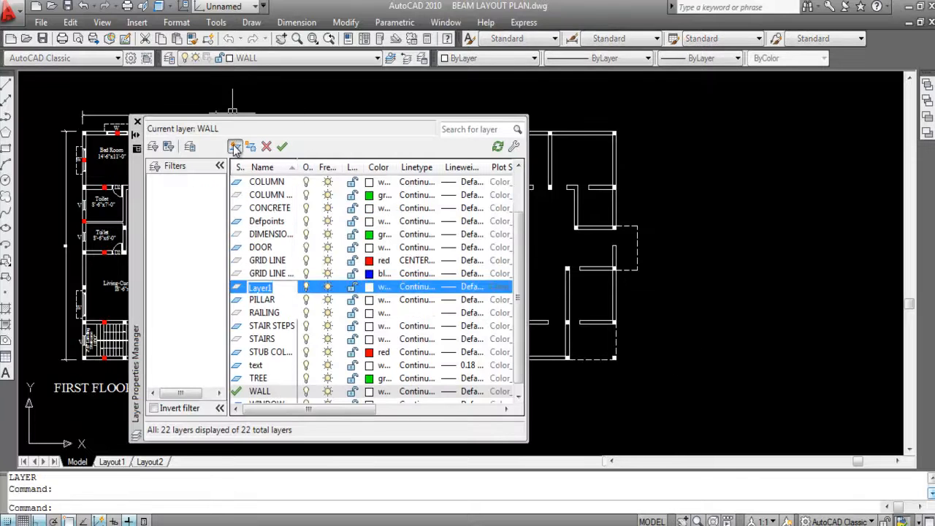
pyautogui.write('BEAM')
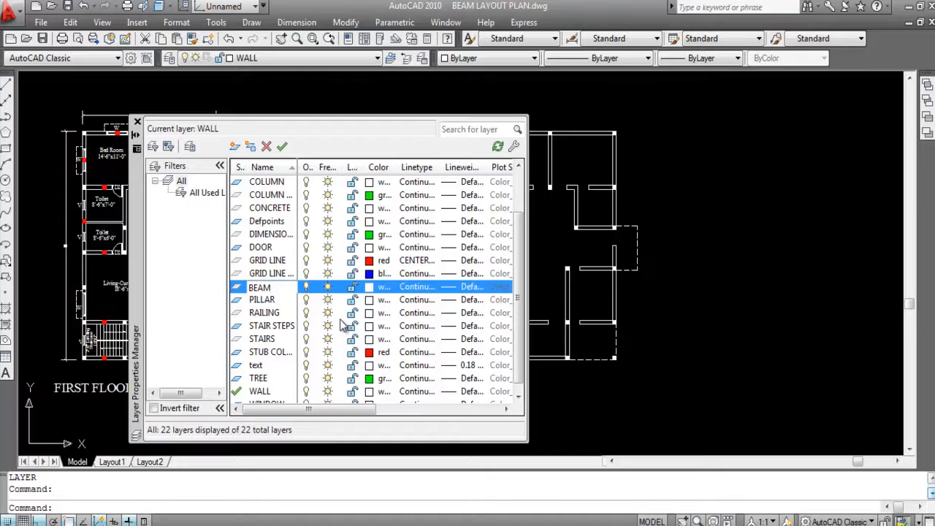
# - Set the BEAM layer's color to blue and its linetype to DASHED
pyautogui.click(370, 288)
pyautogui.click(371, 292)
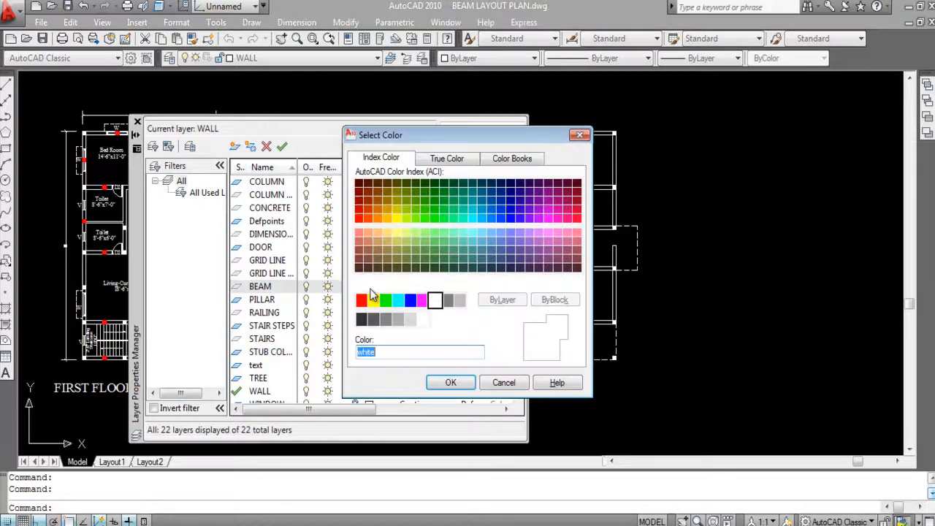
pyautogui.click(411, 302)
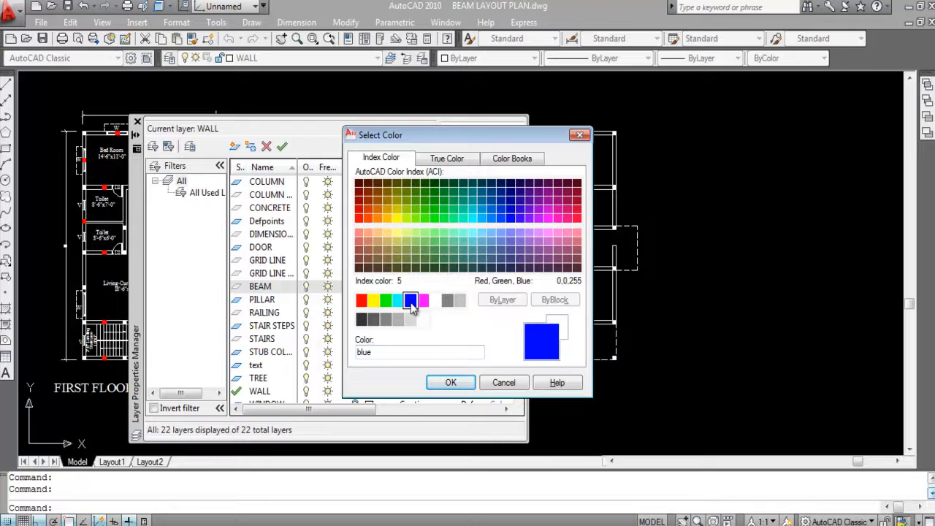
pyautogui.click(463, 384)
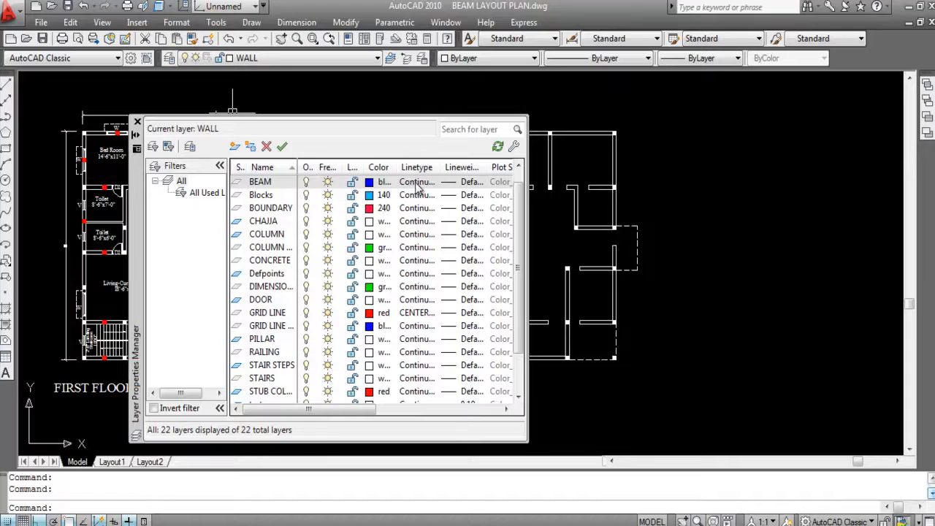
pyautogui.click(416, 182)
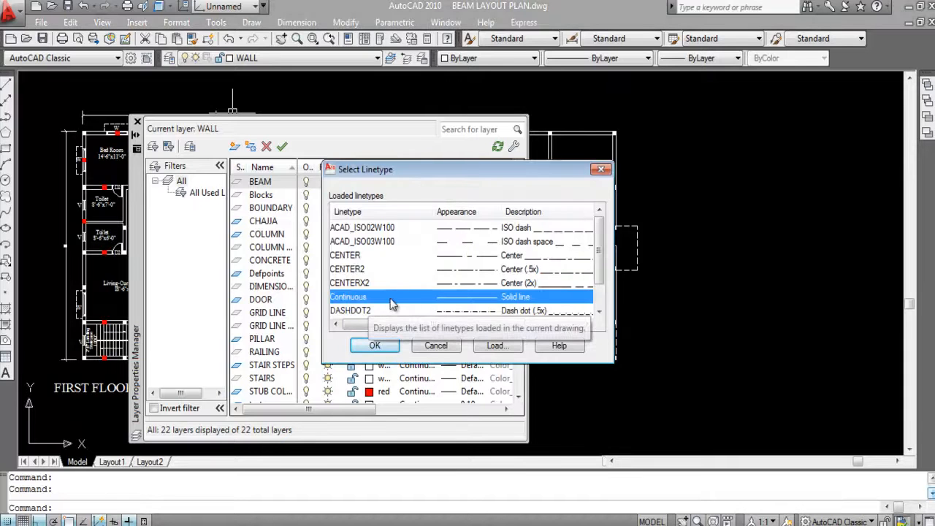
pyautogui.scroll(-1, 391, 304)
pyautogui.click(473, 302)
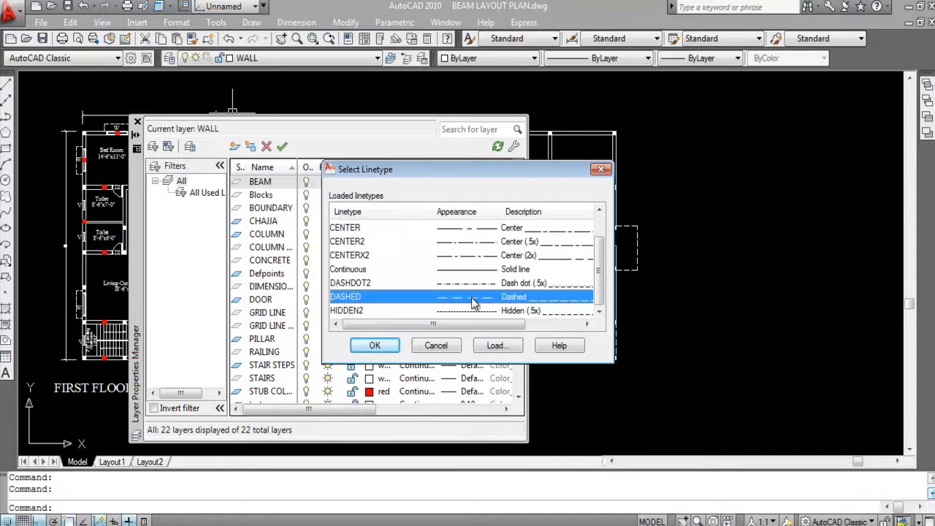
pyautogui.click(373, 345)
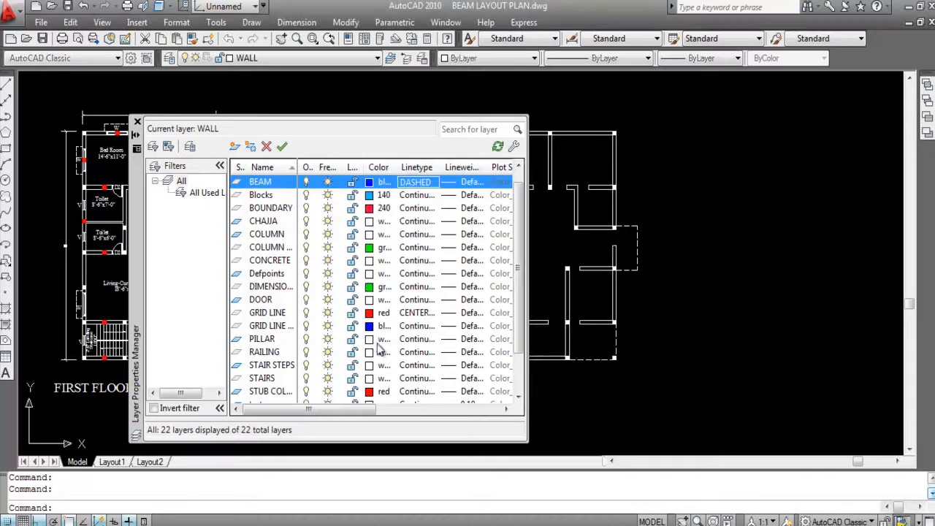
# - Set the BEAM layer's lineweight to 0.30 mm, make it the current layer and close the Layer Properties Manager
pyautogui.click(472, 187)
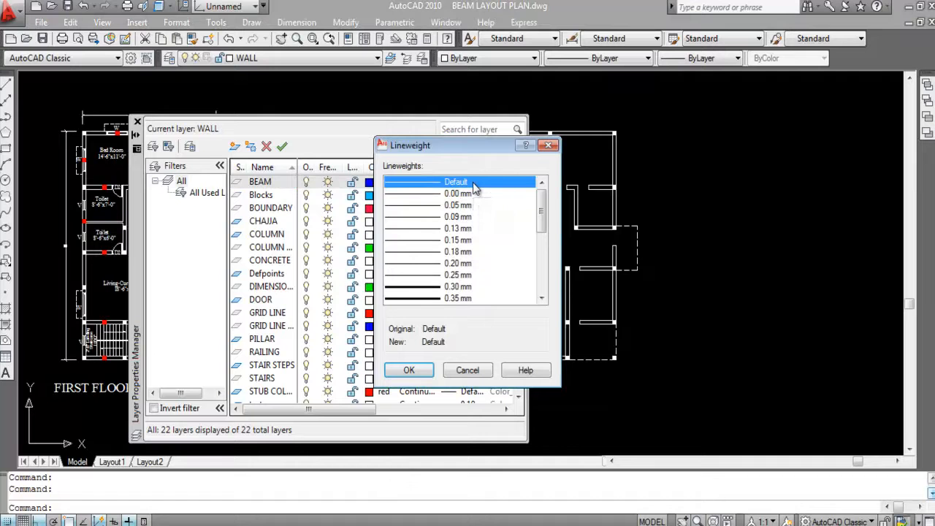
pyautogui.click(437, 287)
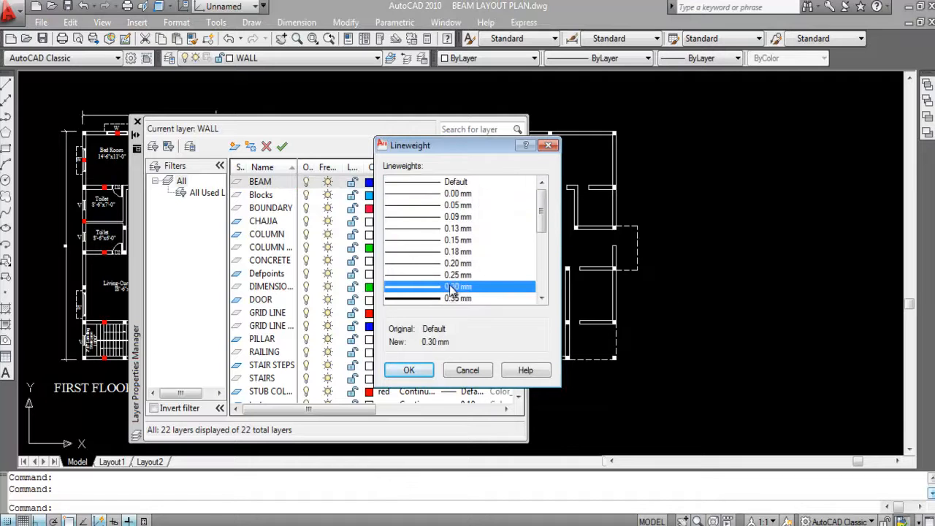
pyautogui.click(406, 373)
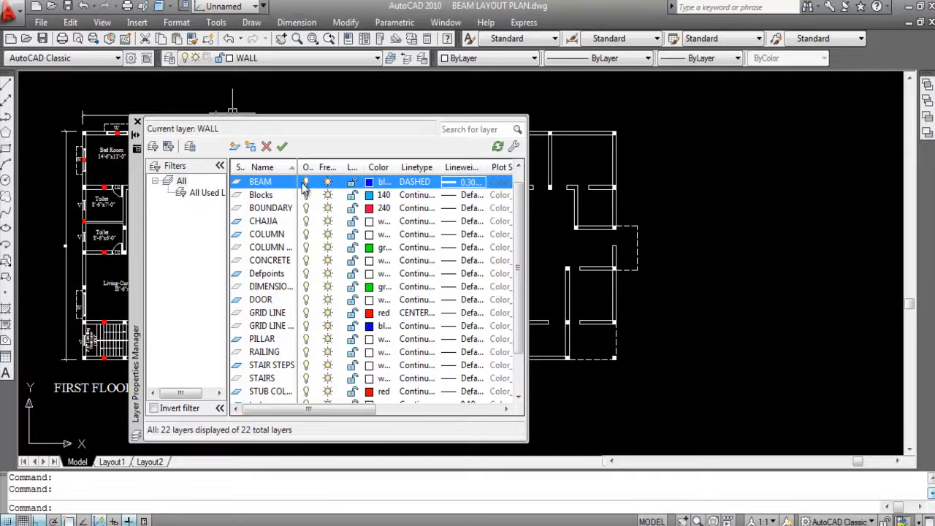
pyautogui.click(282, 146)
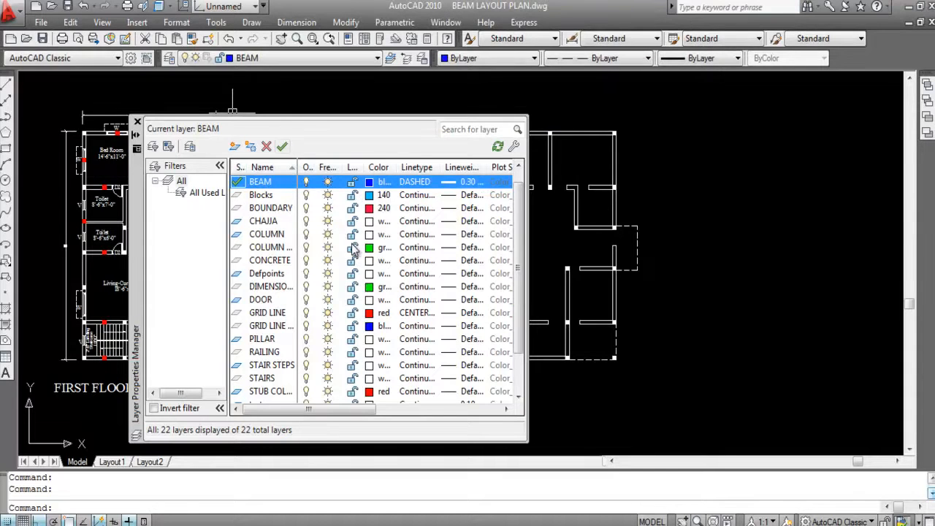
pyautogui.click(137, 122)
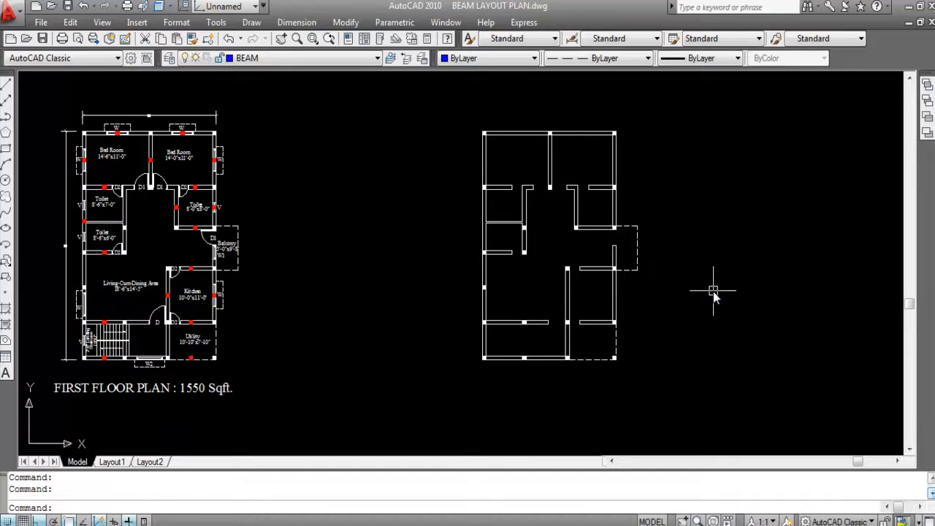
pyautogui.scroll(8, 531, 139)
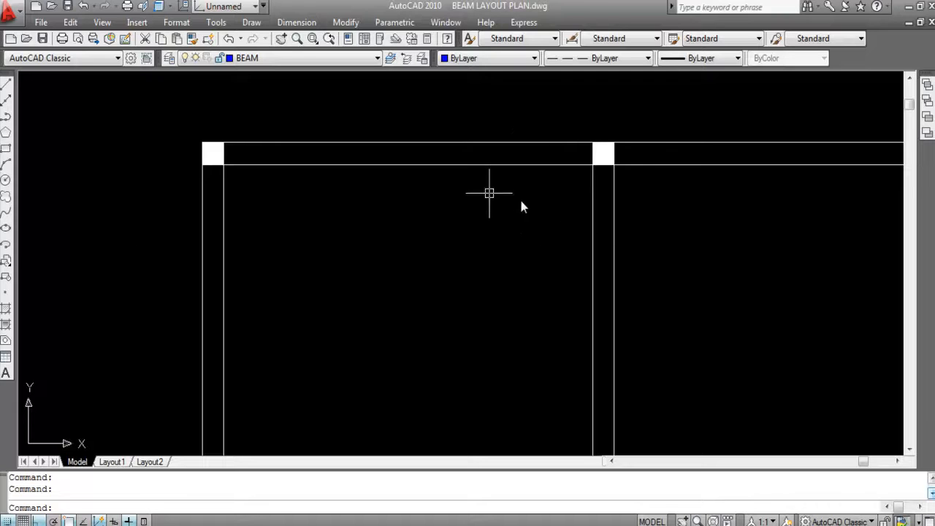
# - Draw a beam line along the outer face of the plan's top wall, from the top-left corner column to the middle column
pyautogui.scroll(-4, 491, 169)
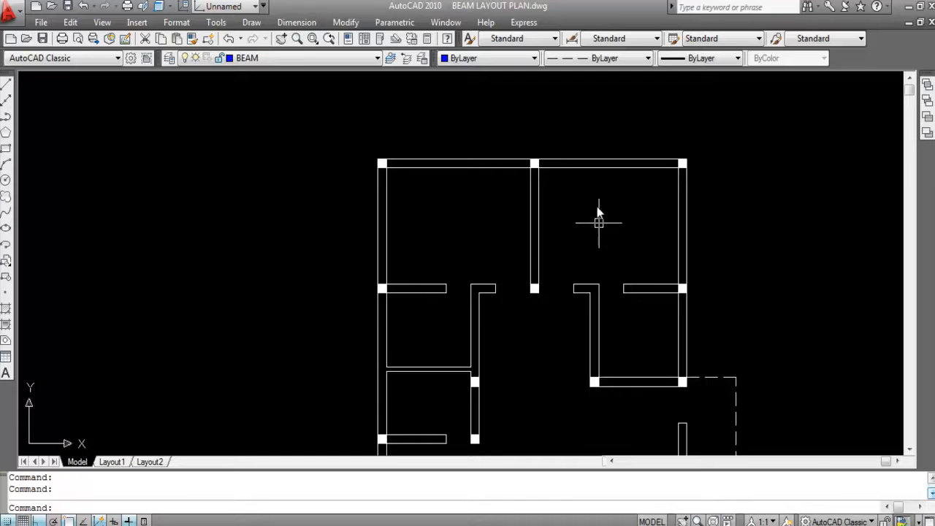
pyautogui.scroll(-4, 590, 202)
pyautogui.scroll(3, 578, 184)
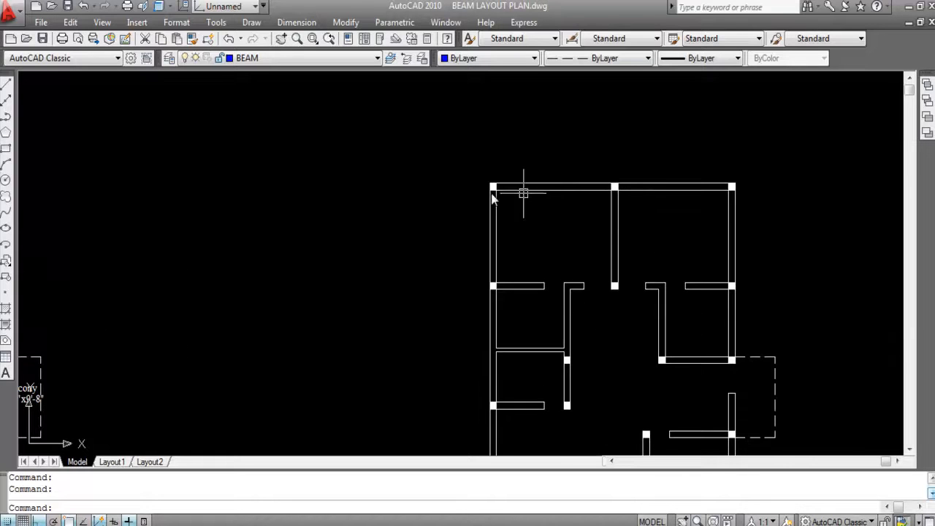
pyautogui.scroll(3, 478, 192)
pyautogui.scroll(-4, 490, 175)
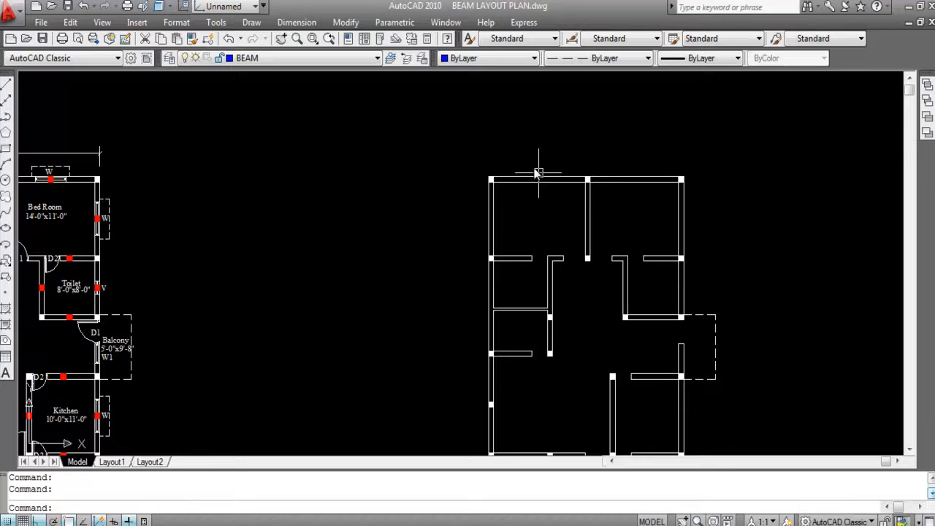
pyautogui.scroll(-2, 536, 161)
pyautogui.moveTo(564, 234)
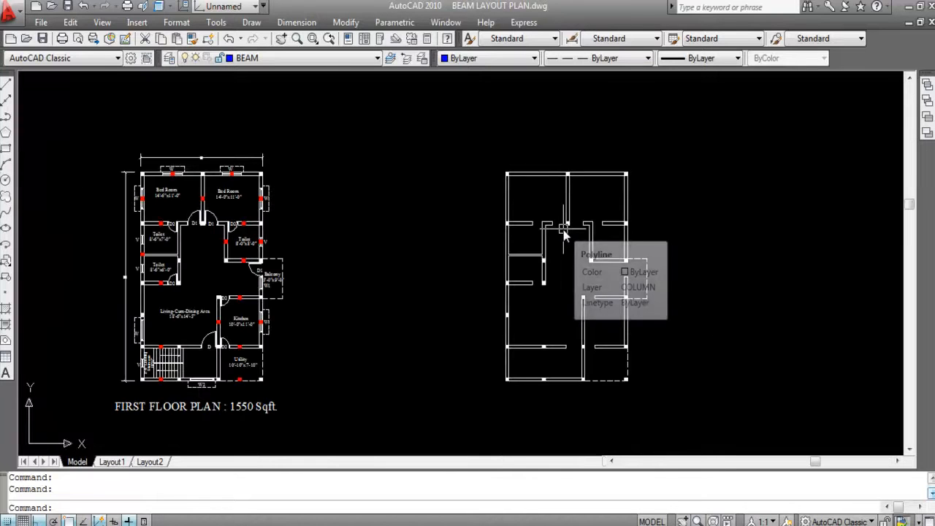
pyautogui.write('L')
pyautogui.press('Return')
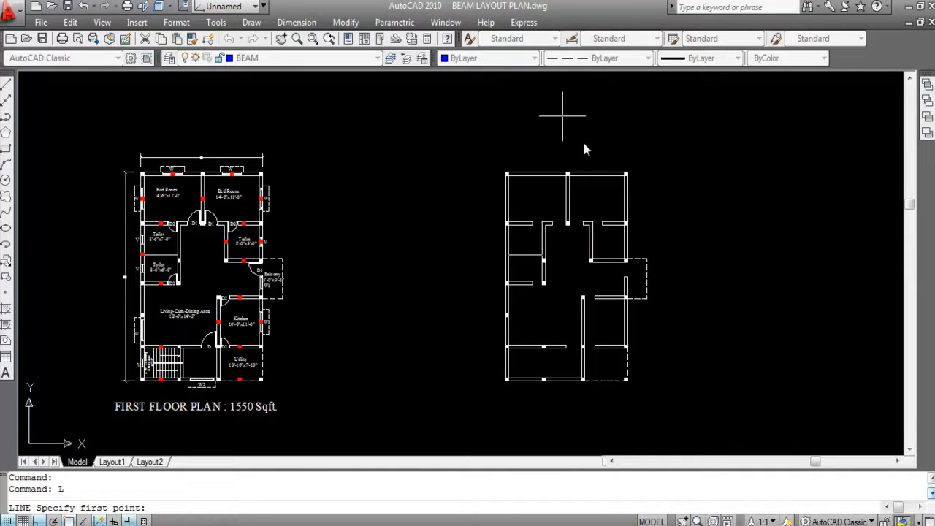
pyautogui.scroll(10, 507, 157)
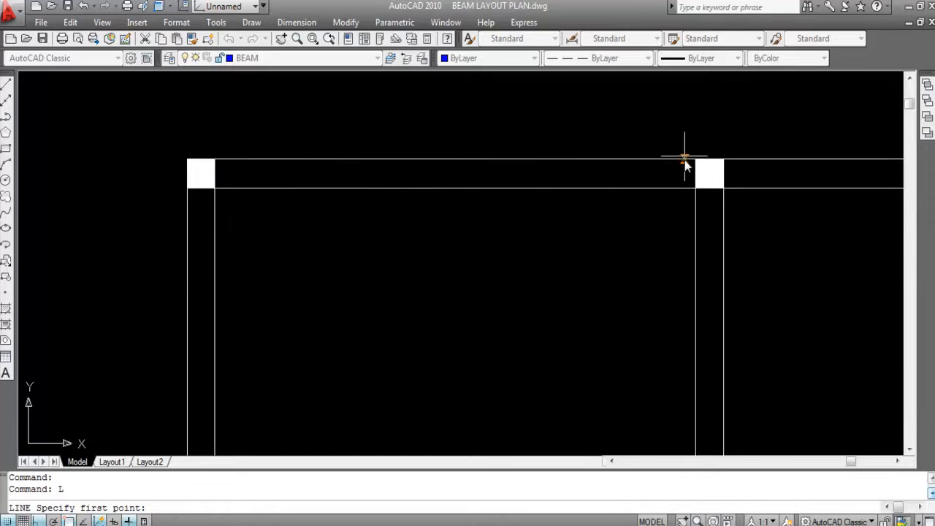
pyautogui.click(214, 159)
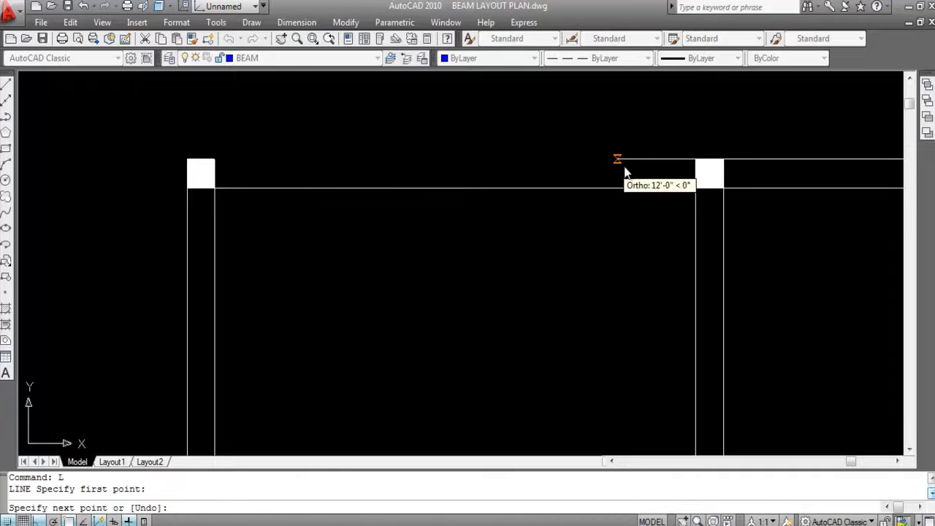
pyautogui.click(695, 160)
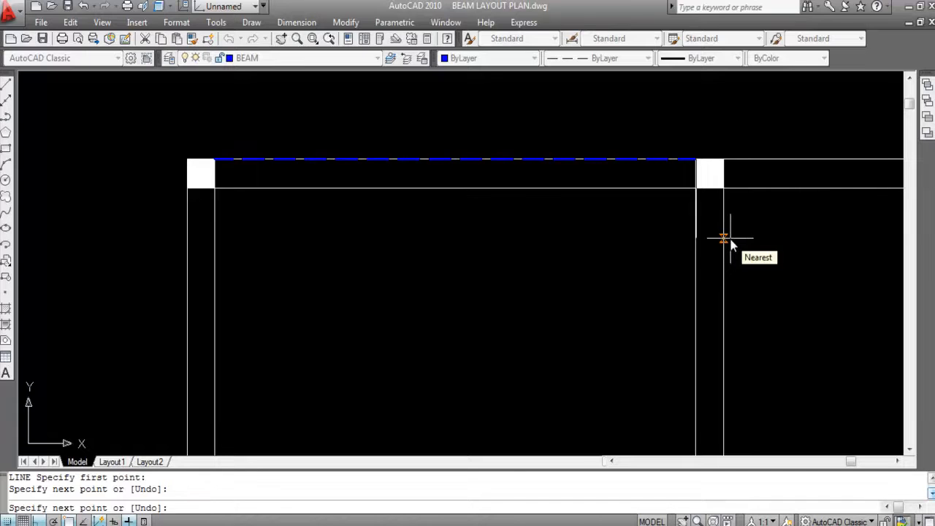
pyautogui.press('Escape')
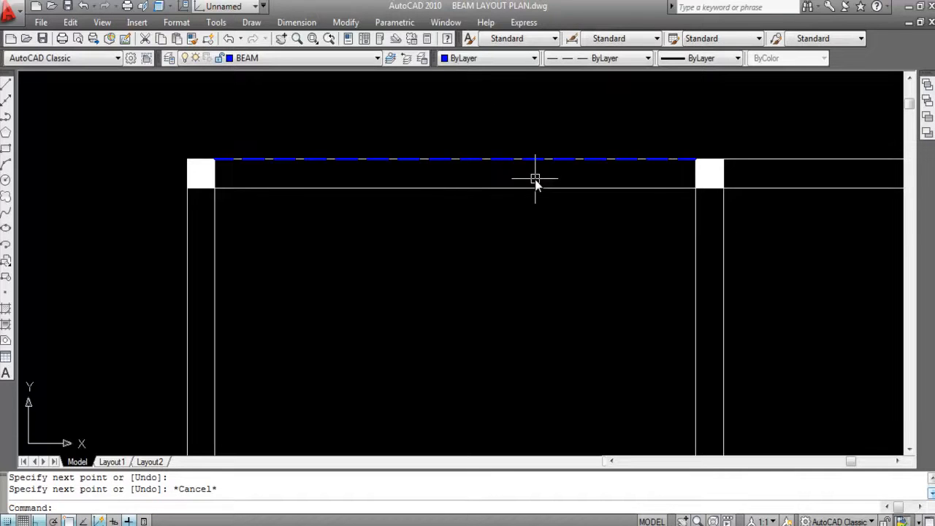
# - Offset the new beam line by 10 toward the room to form the beam's inner edge
pyautogui.scroll(-2, 526, 160)
pyautogui.moveTo(529, 167)
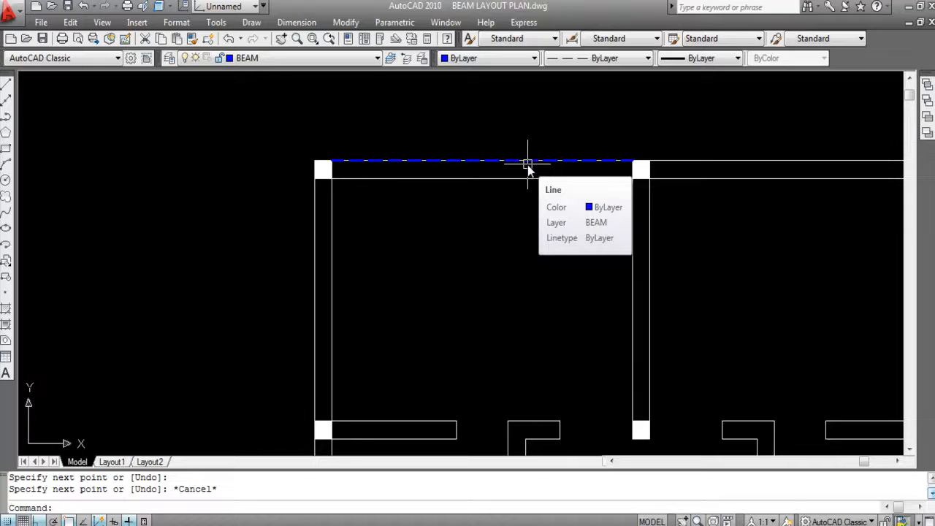
pyautogui.write('o')
pyautogui.press('Return')
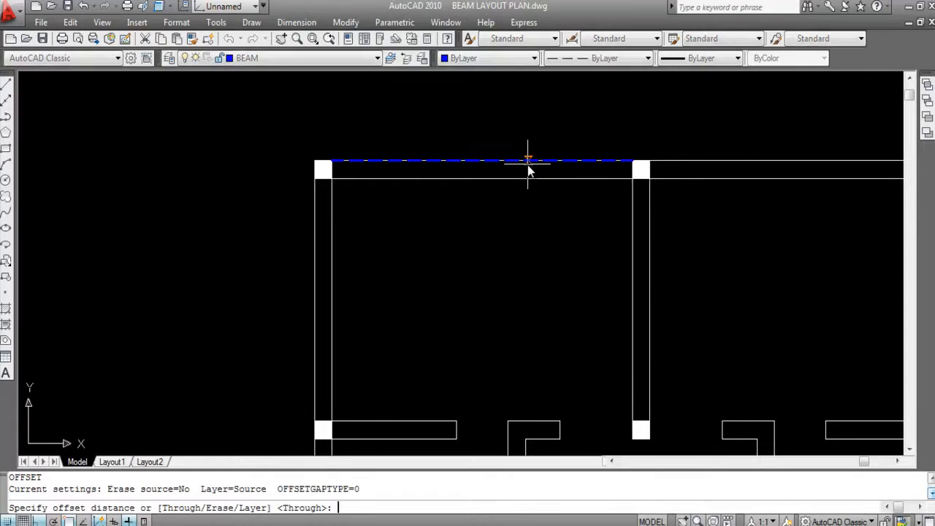
pyautogui.write('10')
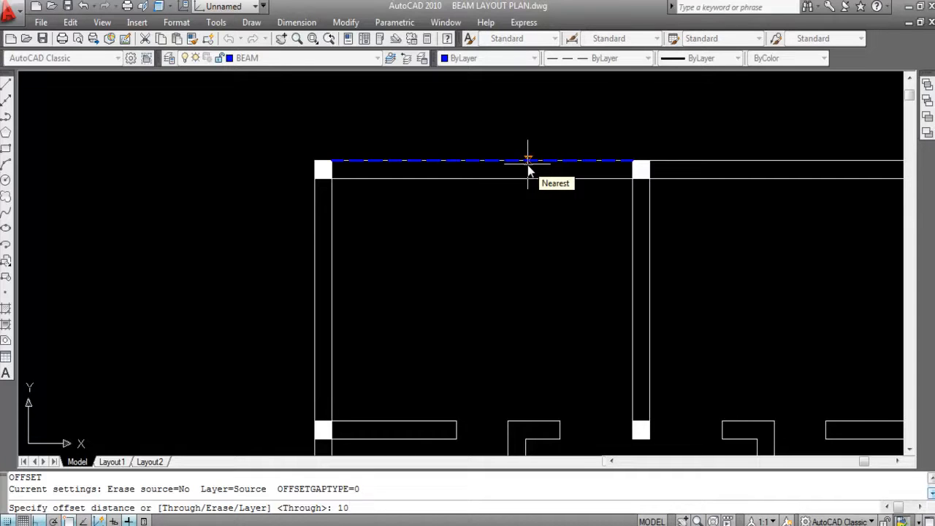
pyautogui.press('Return')
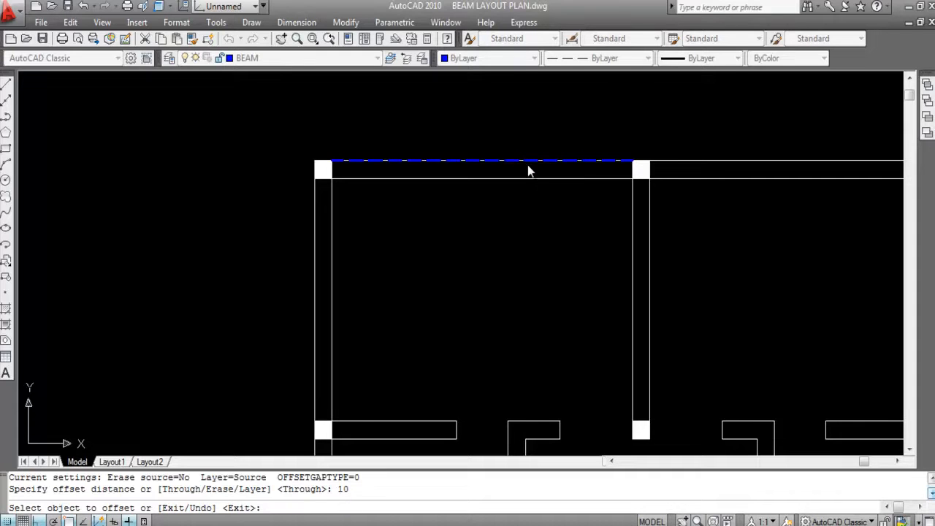
pyautogui.click(510, 159)
pyautogui.click(531, 226)
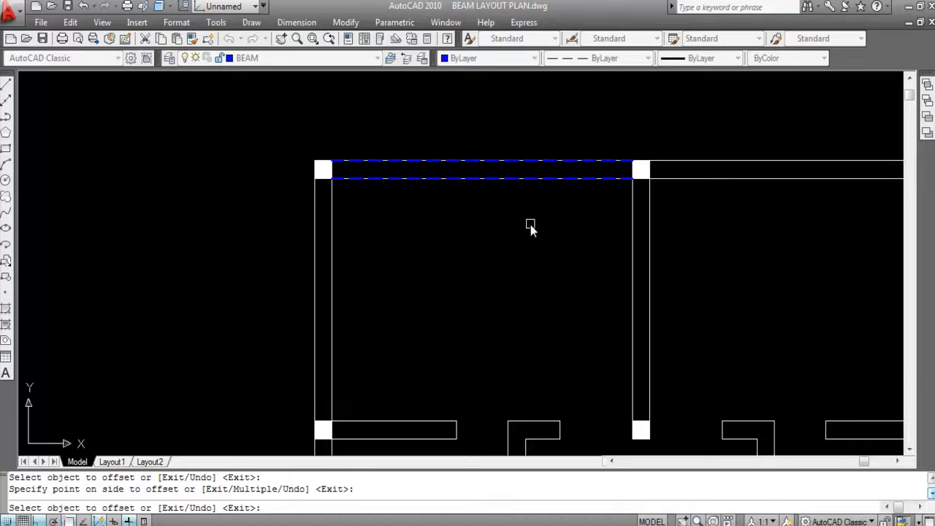
pyautogui.press('Escape')
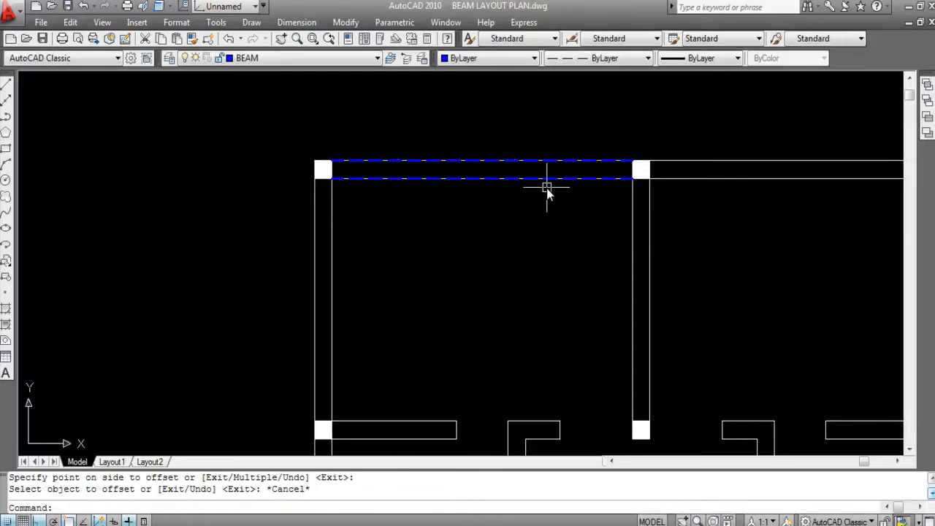
# - Check the beam's width at the top-left corner column with a linear dimension between the two dashed lines, without placing it
pyautogui.click(295, 25)
pyautogui.click(307, 62)
pyautogui.scroll(4, 321, 164)
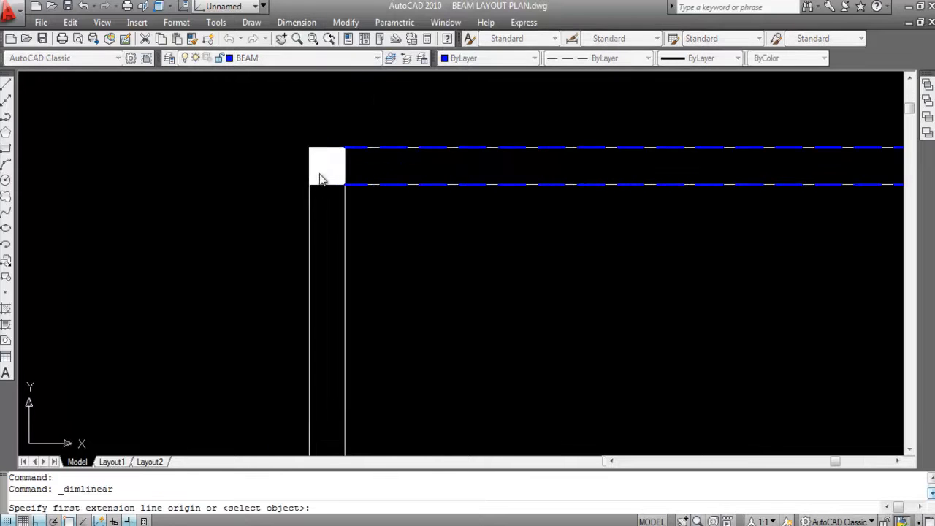
pyautogui.click(344, 146)
pyautogui.click(344, 184)
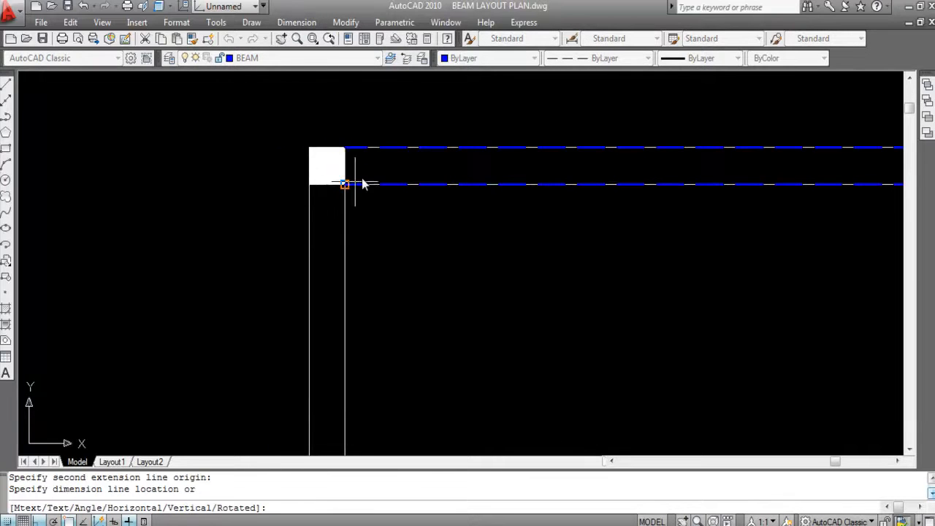
pyautogui.scroll(2, 357, 176)
pyautogui.press('Escape')
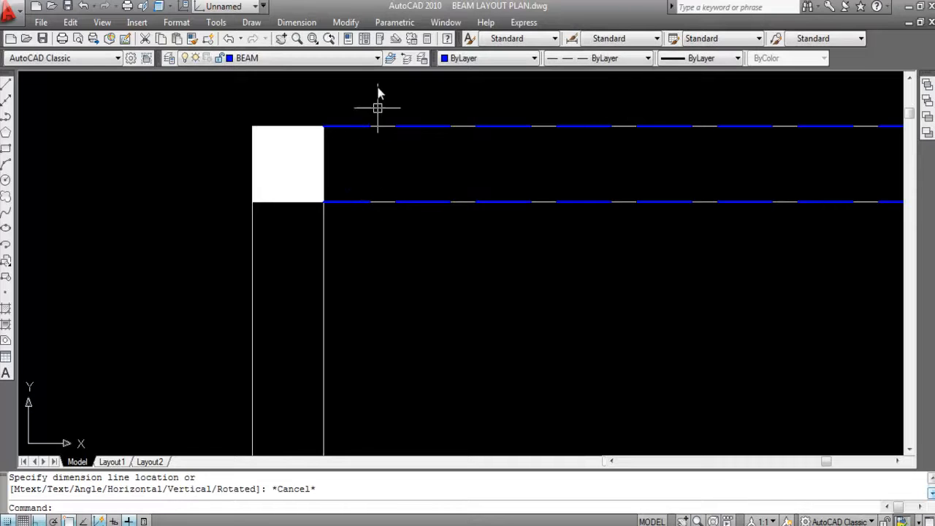
# - Switch to PLAN SECTION ELEVATION (A BLOCK).dwg and measure the concrete beam's width in the staircase section with a linear dimension
pyautogui.click(453, 23)
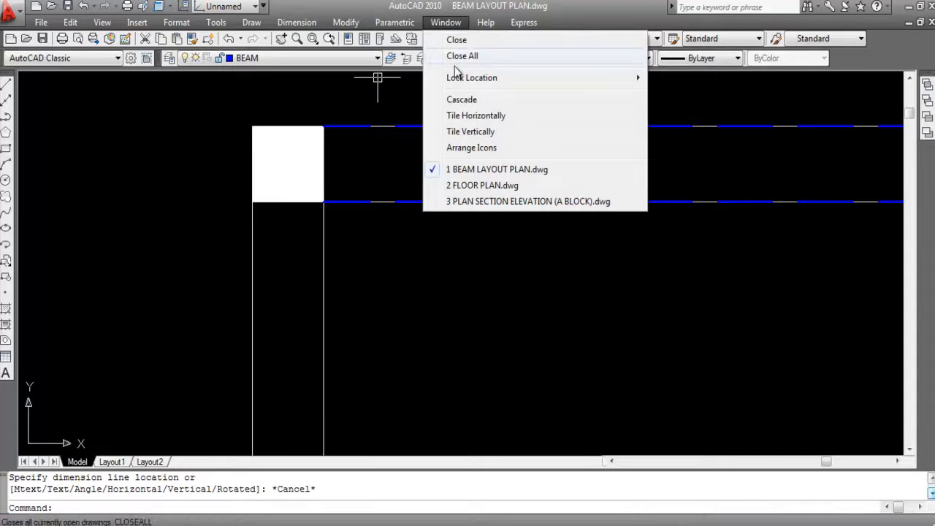
pyautogui.click(490, 201)
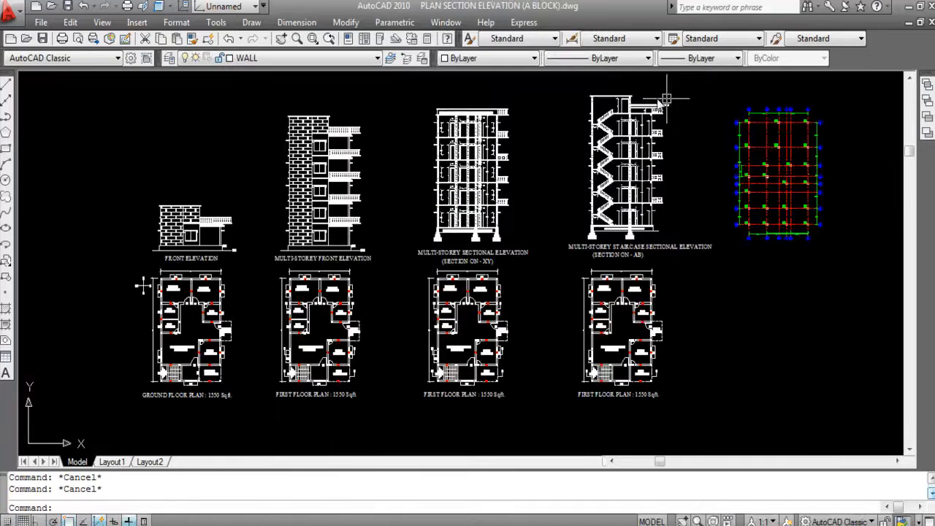
pyautogui.scroll(3, 595, 150)
pyautogui.scroll(2, 595, 150)
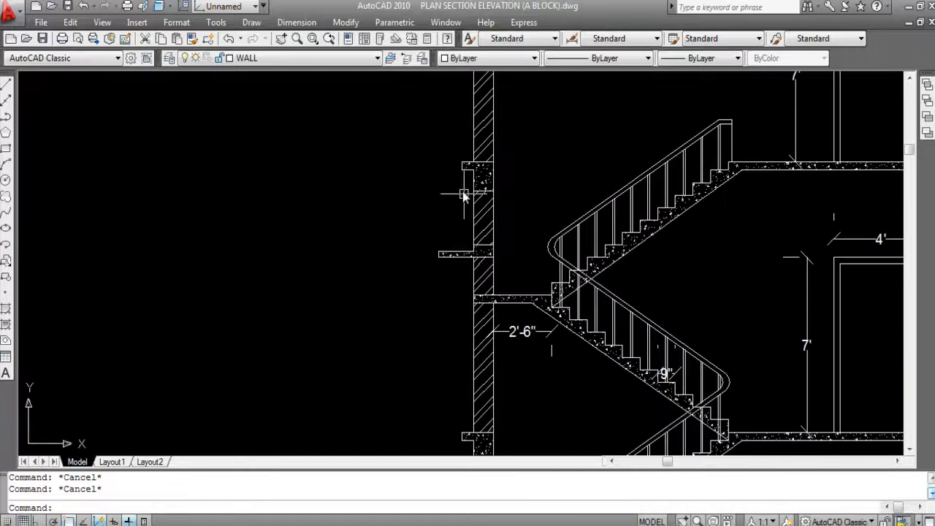
pyautogui.click(297, 23)
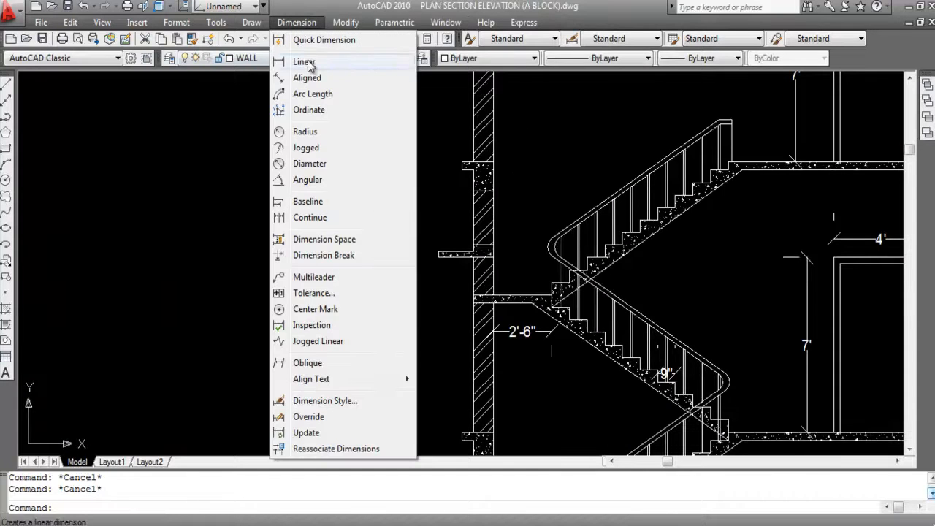
pyautogui.click(311, 59)
pyautogui.scroll(3, 491, 196)
pyautogui.click(440, 189)
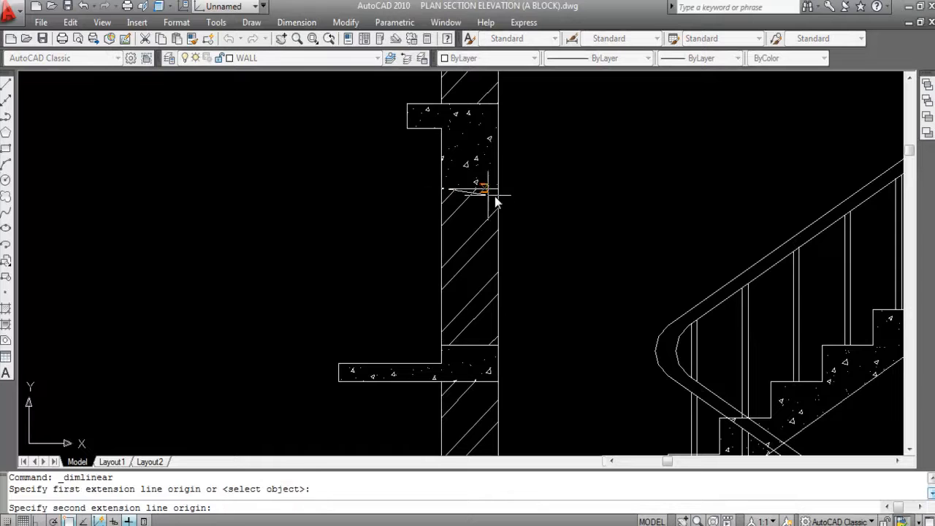
pyautogui.click(500, 189)
pyautogui.scroll(2, 511, 215)
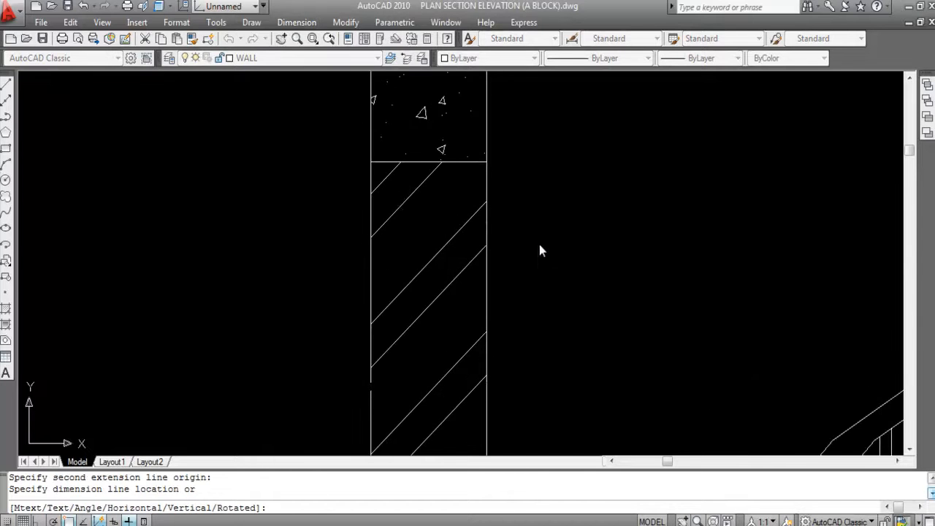
pyautogui.scroll(-5, 544, 241)
pyautogui.press('Escape')
# - Measure the same beam's depth below the projecting slab with a linear dimension, without placing it
pyautogui.scroll(3, 503, 205)
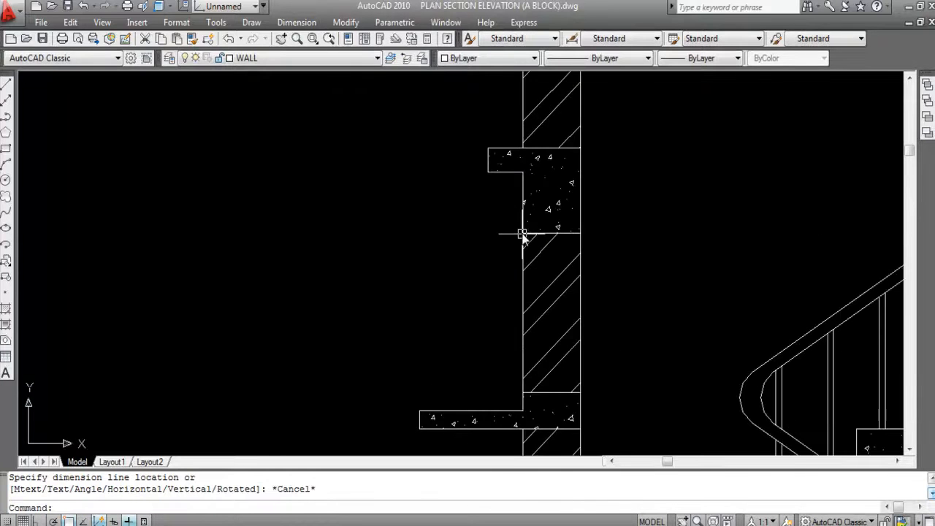
pyautogui.press('Return')
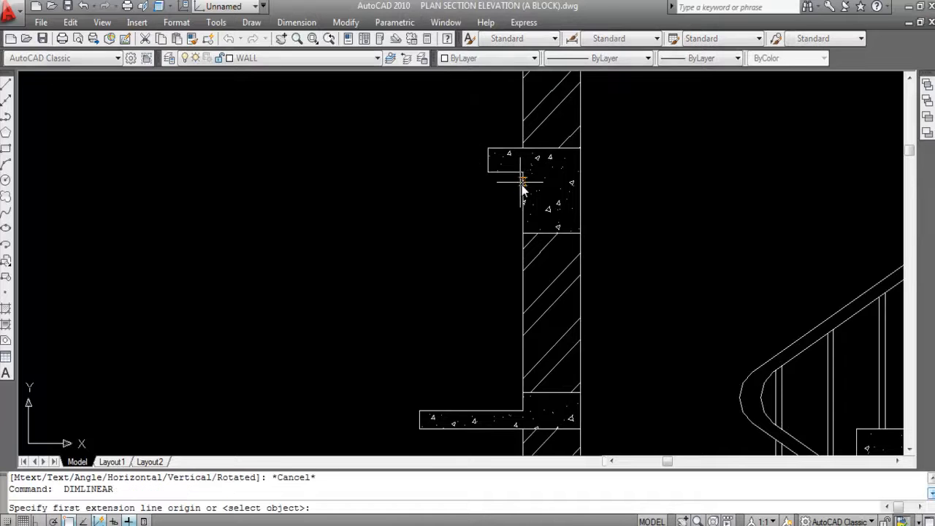
pyautogui.click(523, 172)
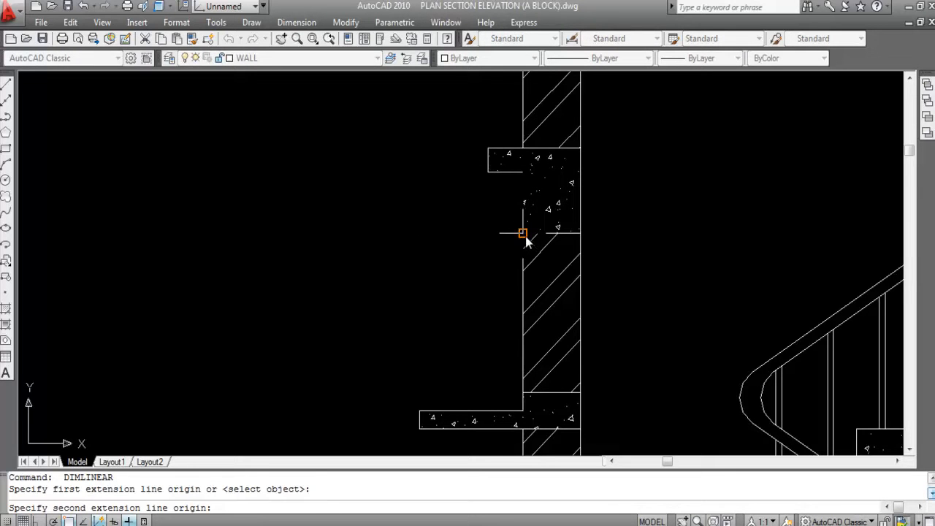
pyautogui.click(523, 233)
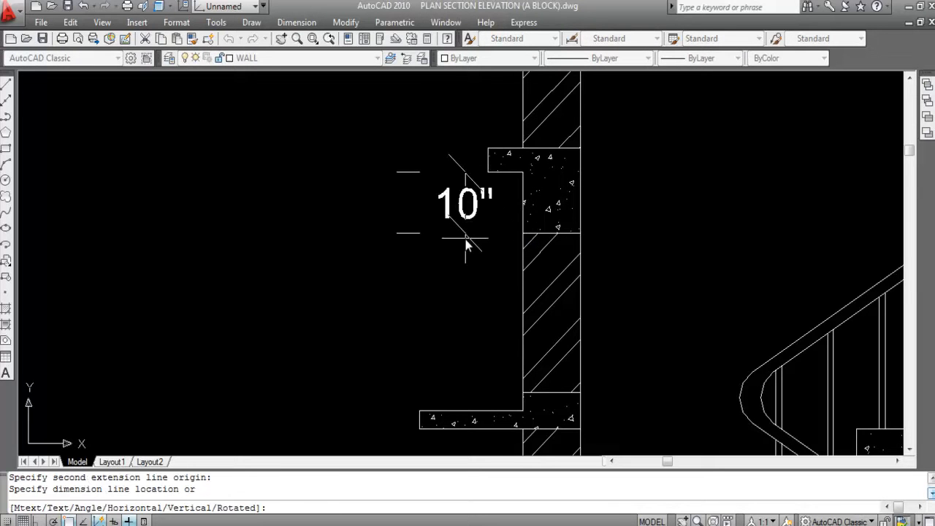
pyautogui.press('Escape')
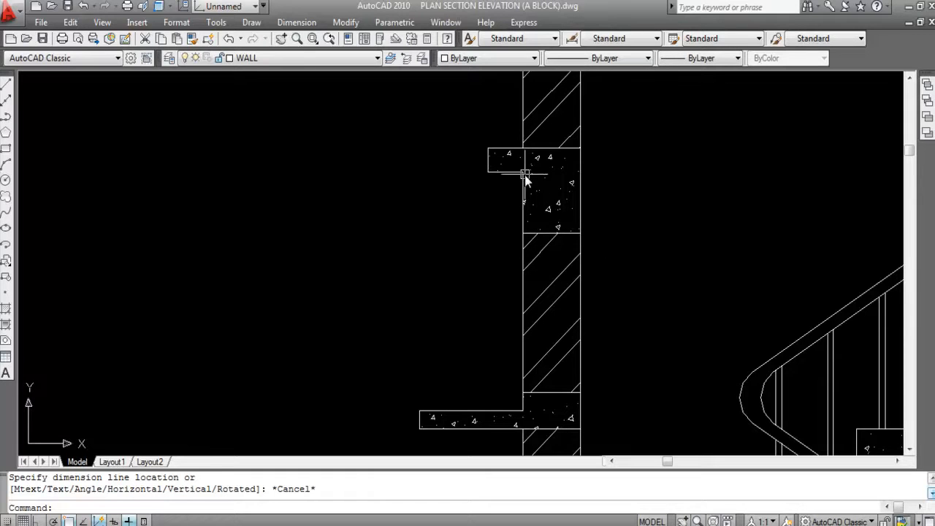
# - Switch back to the BEAM LAYOUT PLAN.dwg drawing
pyautogui.scroll(-5, 484, 179)
pyautogui.scroll(-5, 483, 186)
pyautogui.click(445, 22)
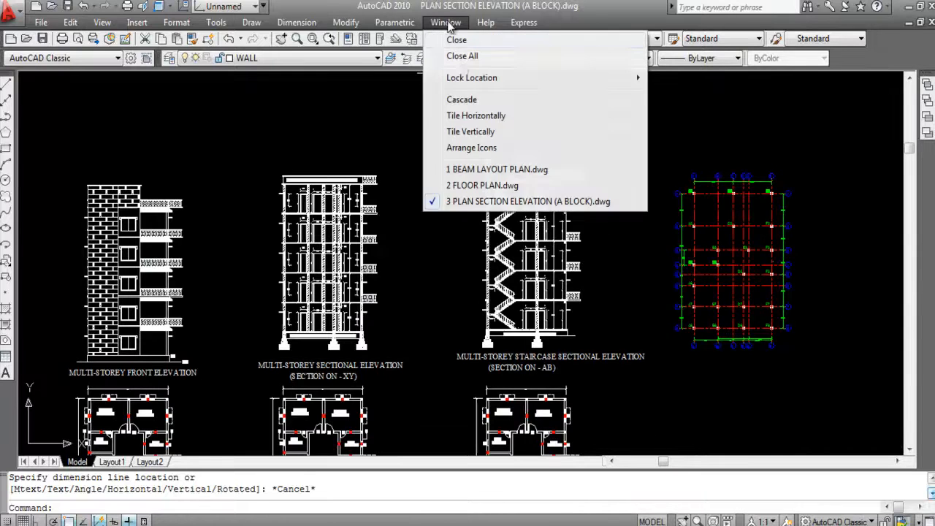
pyautogui.click(484, 169)
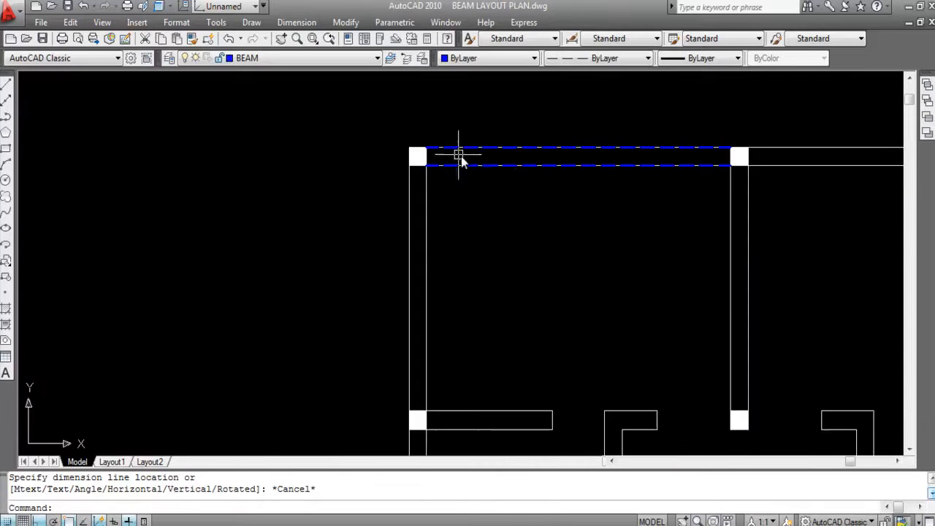
# - Draw a beam line along the outer face of the top wall, from the middle column to the top-right corner column
pyautogui.scroll(-3, 479, 163)
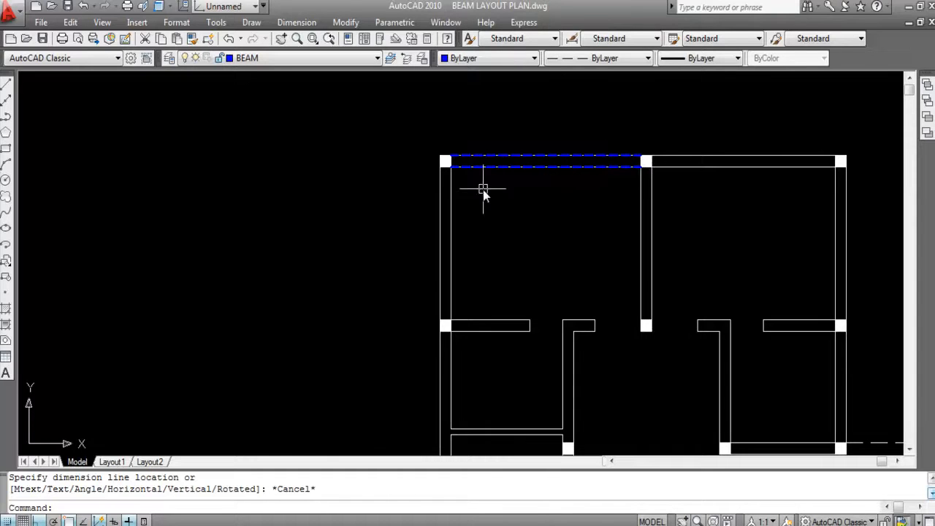
pyautogui.scroll(-1, 606, 184)
pyautogui.scroll(3, 605, 162)
pyautogui.write('L')
pyautogui.press('Return')
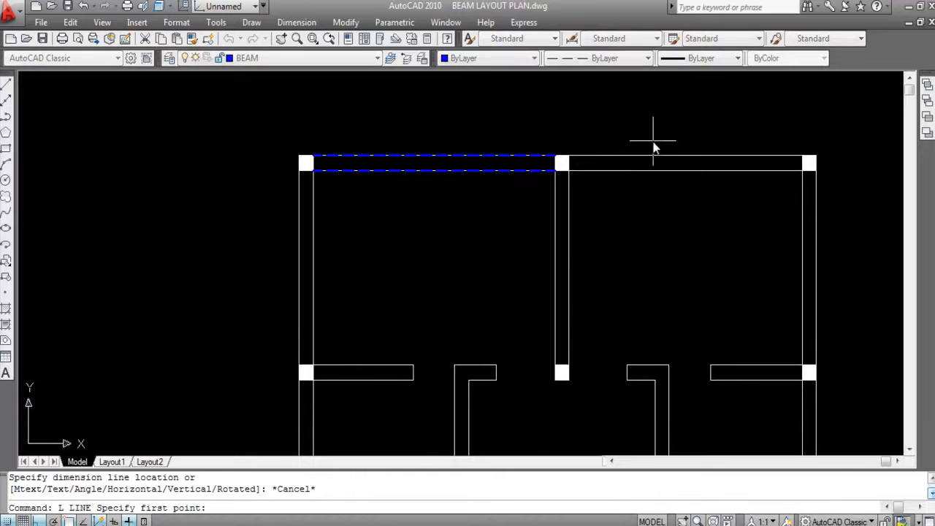
pyautogui.click(566, 156)
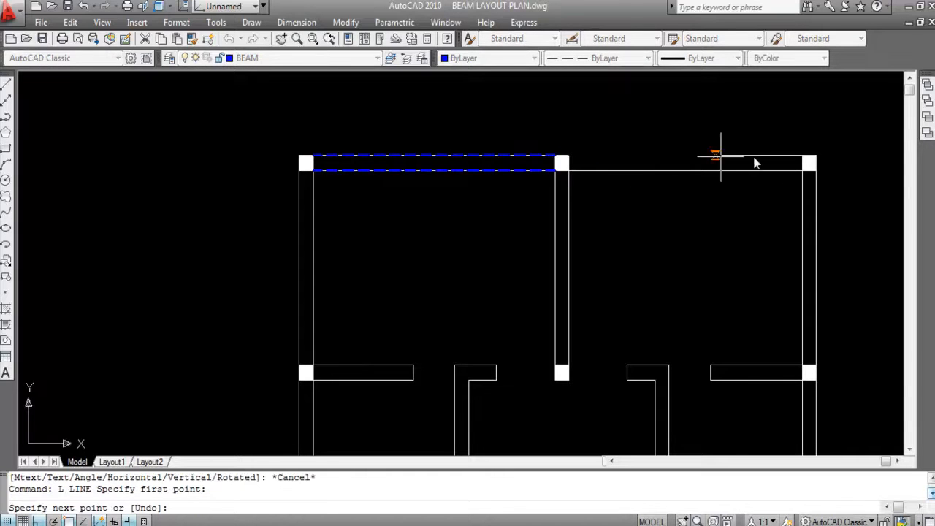
pyautogui.click(806, 155)
pyautogui.press('Return')
pyautogui.scroll(-3, 726, 114)
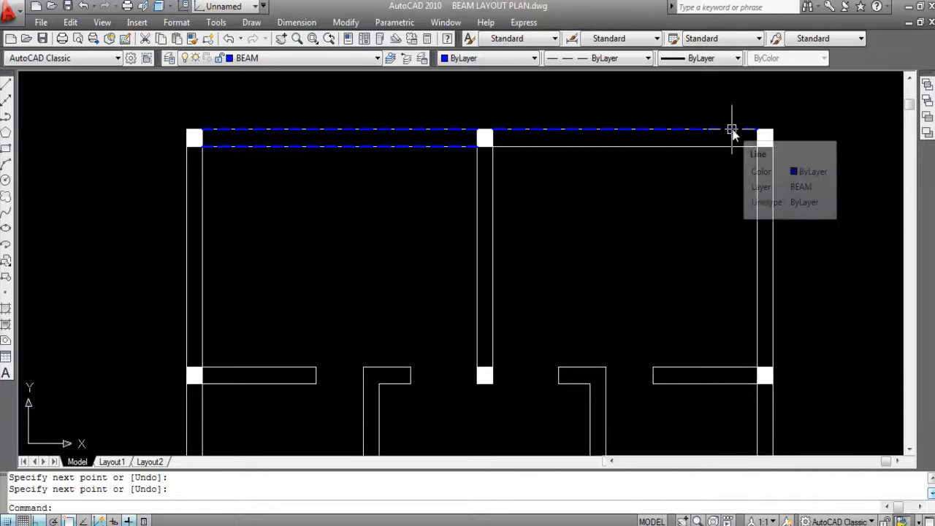
# - Offset the beam line of the top wall's right bay 10 inches inward to form the beam's inner edge
pyautogui.write('o')
pyautogui.press('Return')
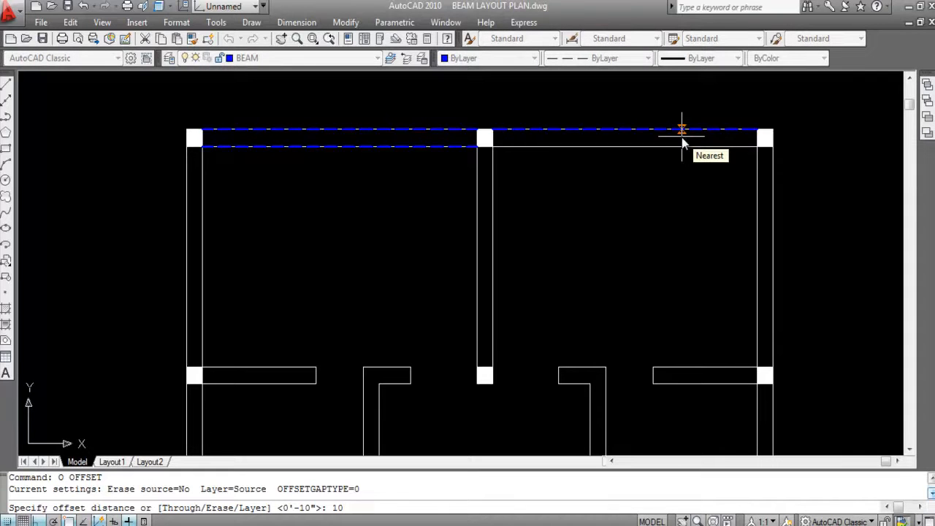
pyautogui.write('10')
pyautogui.press('Return')
pyautogui.click(663, 130)
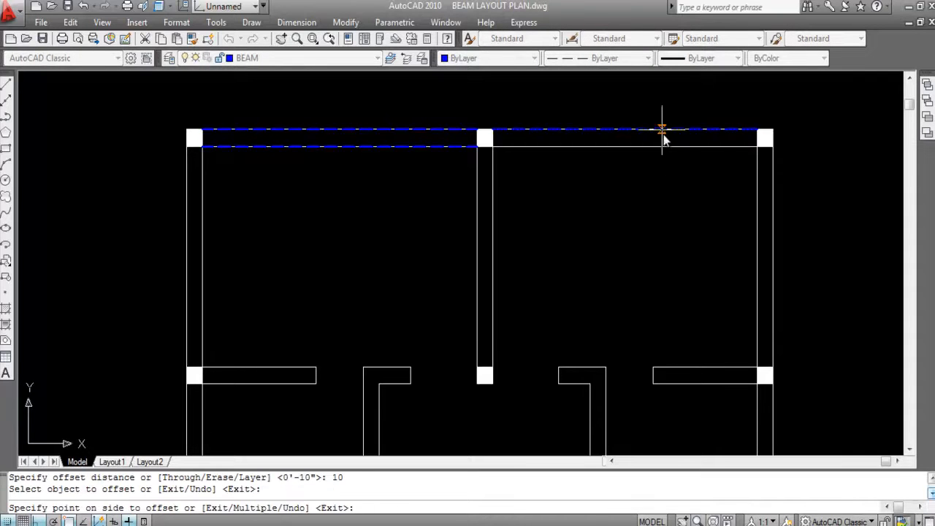
pyautogui.click(667, 198)
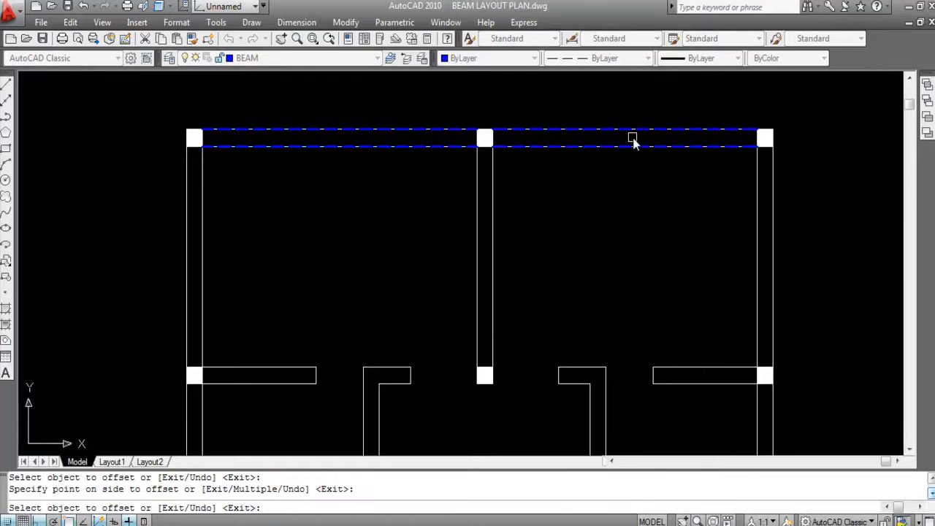
pyautogui.scroll(-2, 632, 143)
pyautogui.press('Escape')
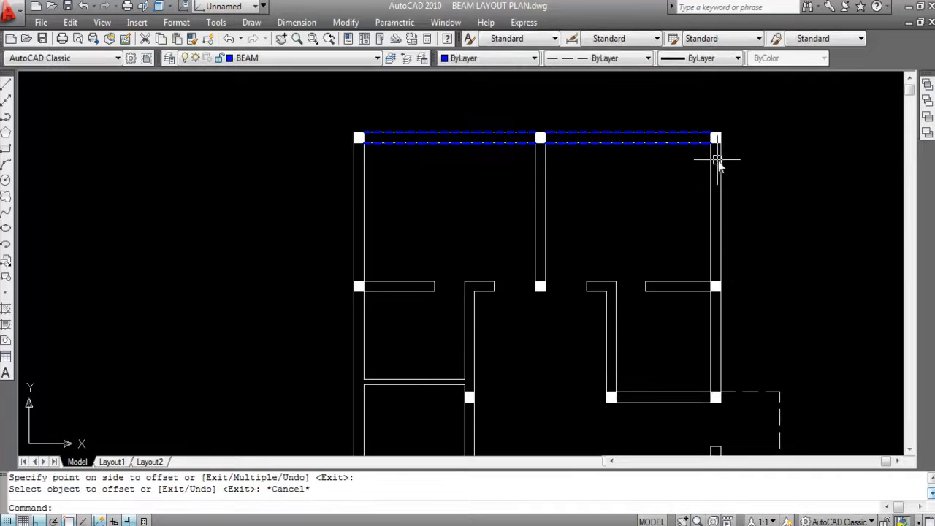
# - Draw a beam line along the right wall's outer face, from the top-right corner column to the column below it
pyautogui.scroll(1, 730, 156)
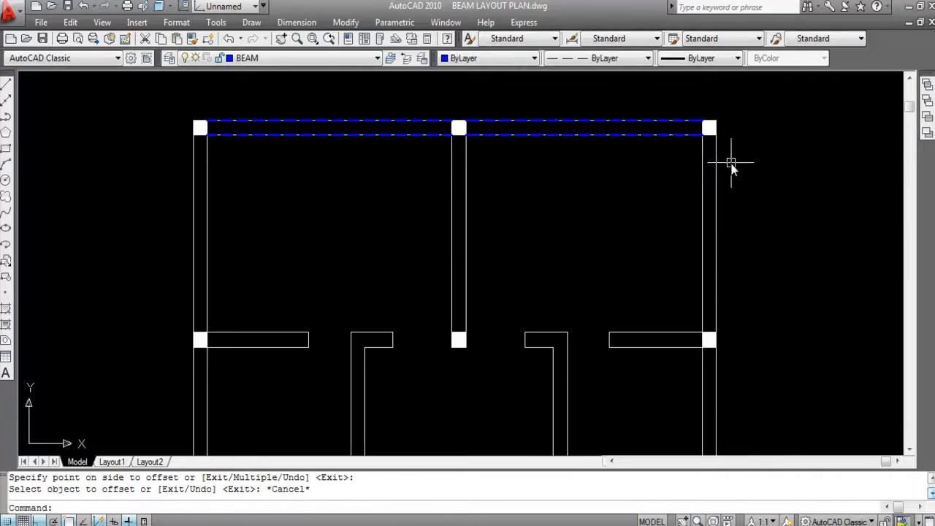
pyautogui.rightClick(713, 308)
pyautogui.press('Escape')
pyautogui.write('L')
pyautogui.press('Return')
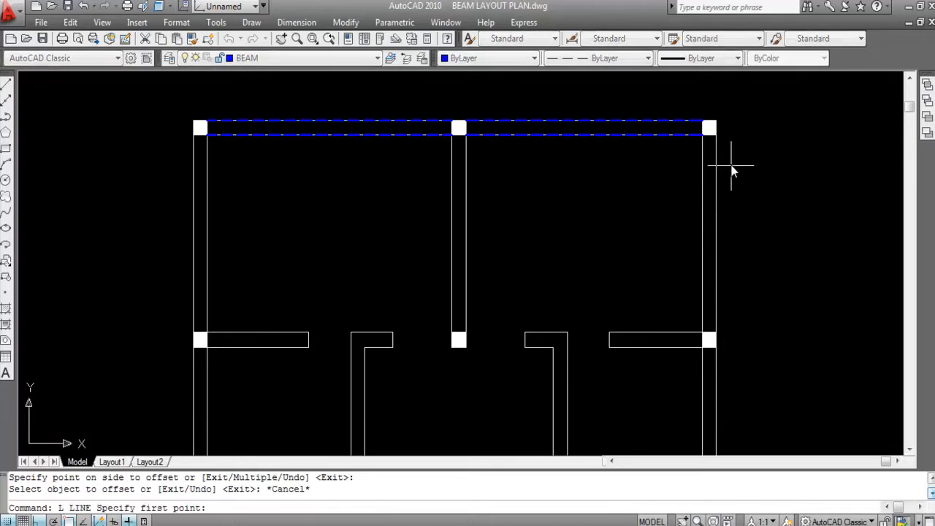
pyautogui.click(717, 137)
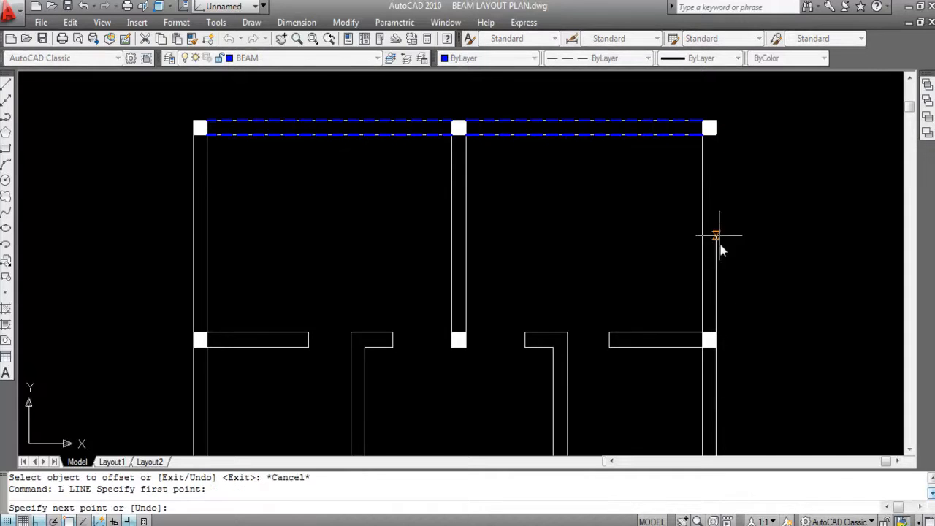
pyautogui.click(716, 335)
pyautogui.press('Return')
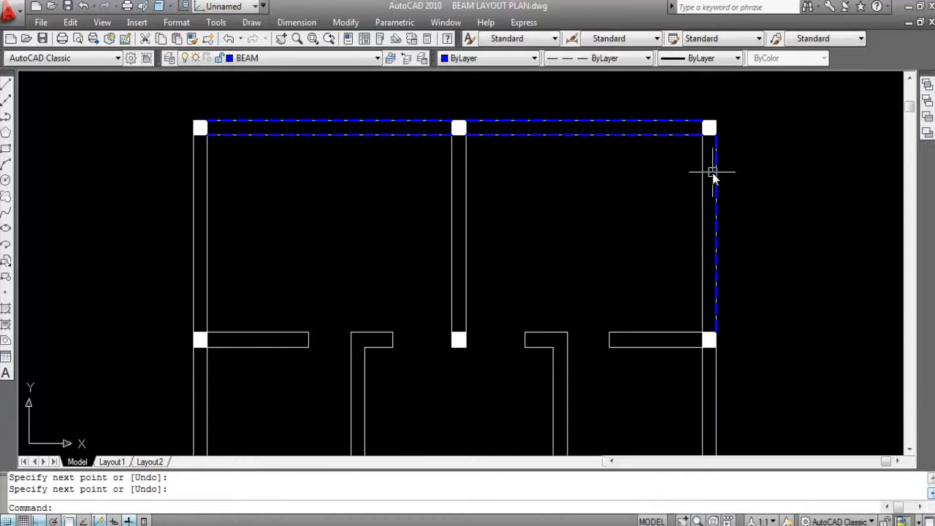
# - Draw a matching beam line along the right wall's inner face between the same two columns
pyautogui.press('Return')
pyautogui.click(702, 135)
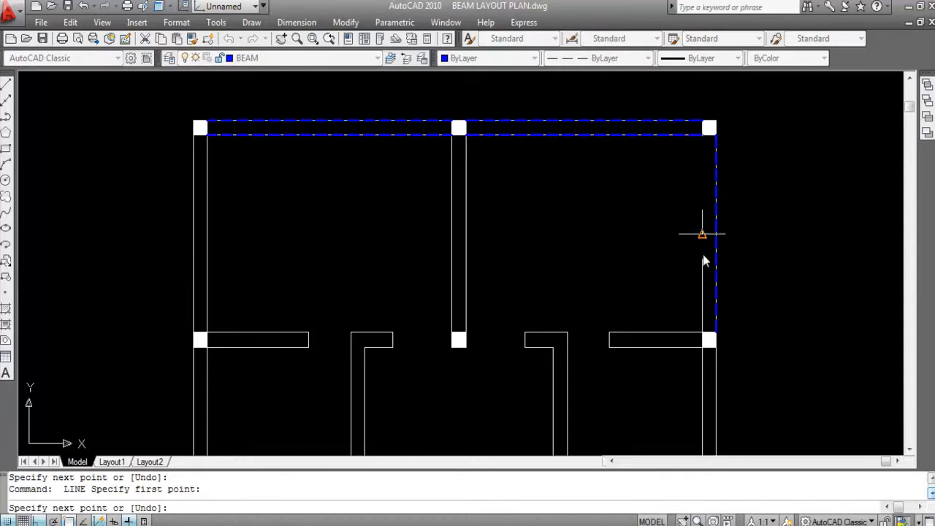
pyautogui.click(703, 334)
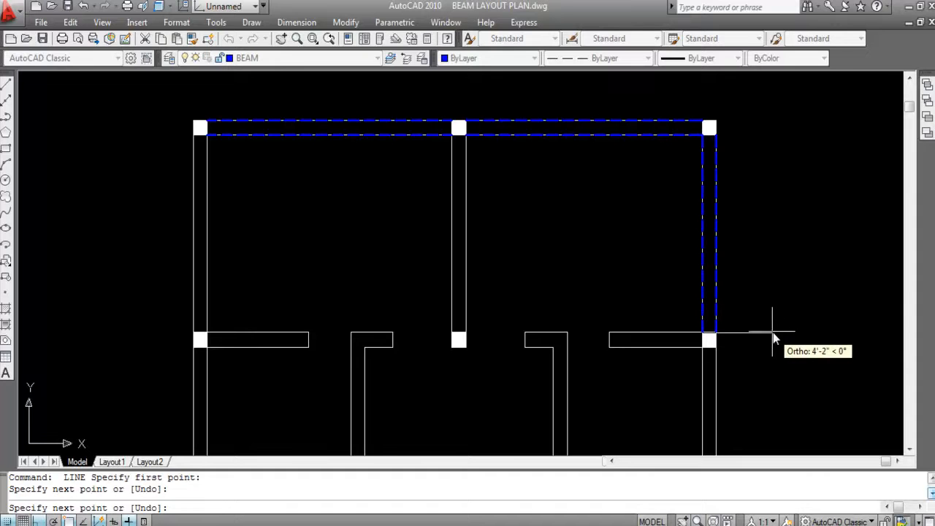
pyautogui.press('Return')
# - Draw a beam line along the right face of the middle wall, from the top middle column to the column below it
pyautogui.scroll(-2, 783, 265)
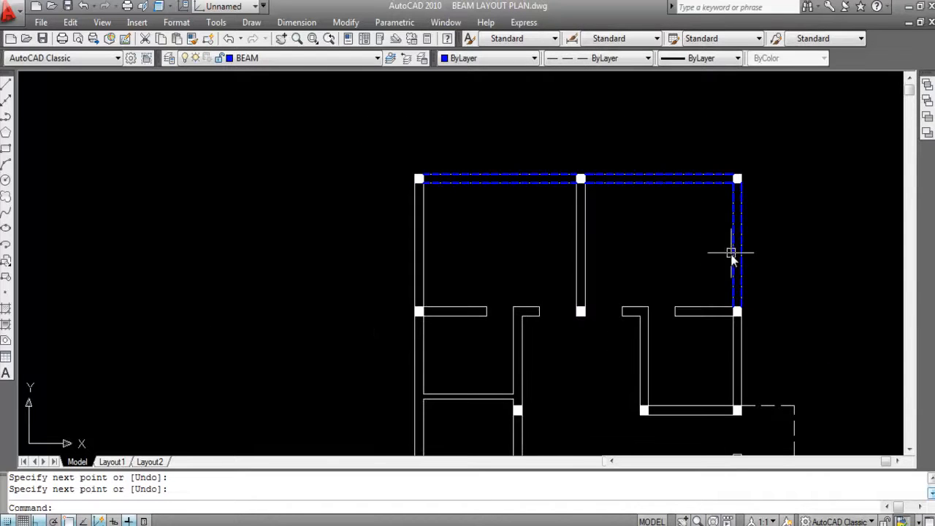
pyautogui.scroll(1, 576, 206)
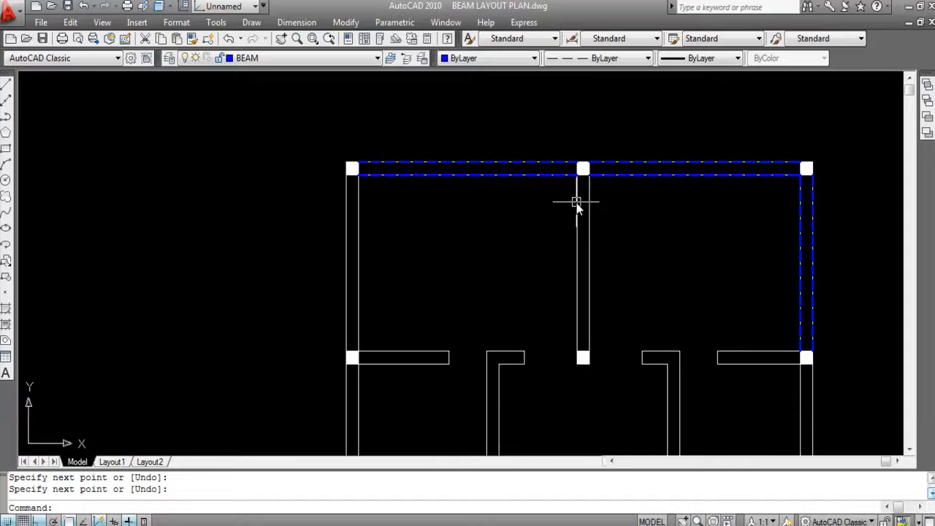
pyautogui.press('Return')
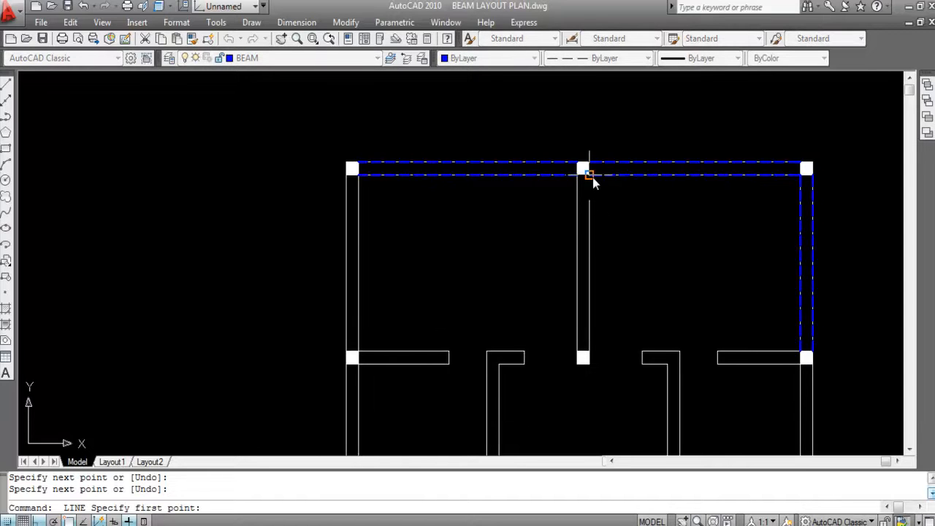
pyautogui.click(592, 177)
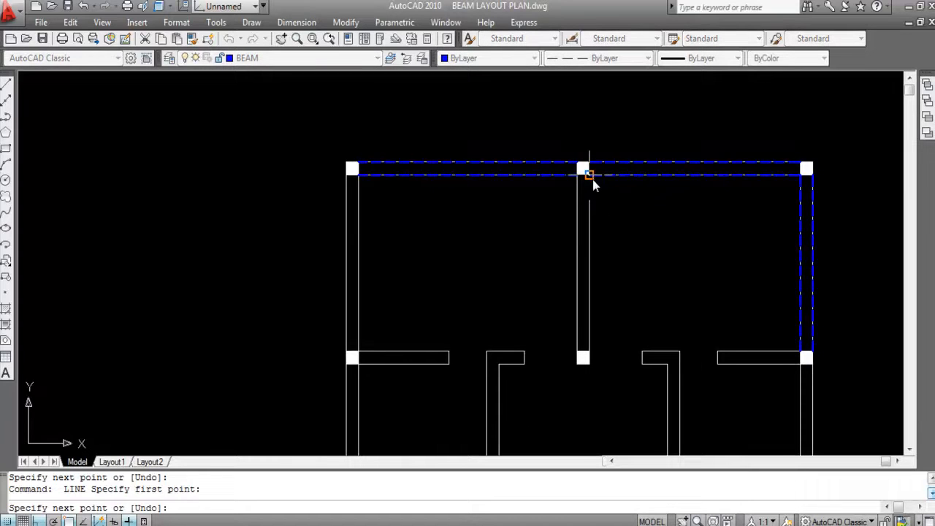
pyautogui.click(589, 354)
pyautogui.press('Return')
pyautogui.press('Return')
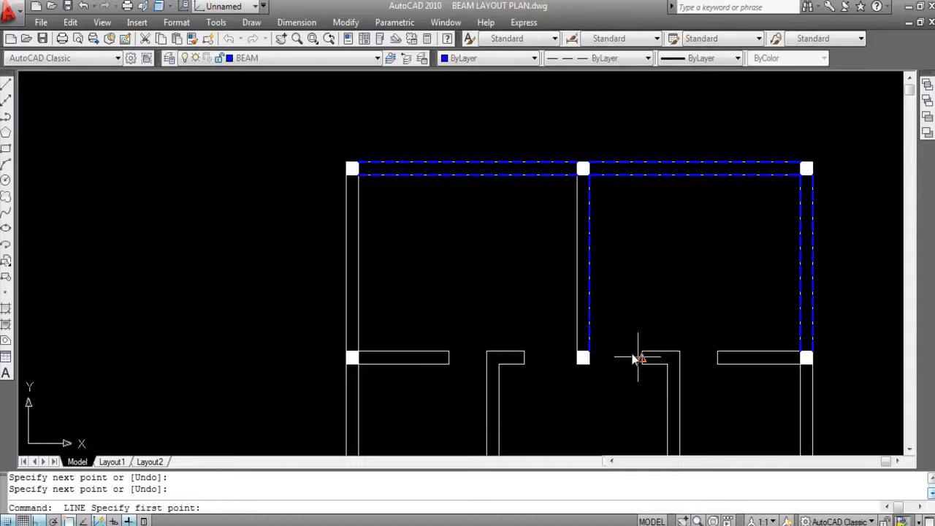
# - Draw a beam line along the left face of the middle wall between the same two columns
pyautogui.click(577, 176)
pyautogui.click(580, 355)
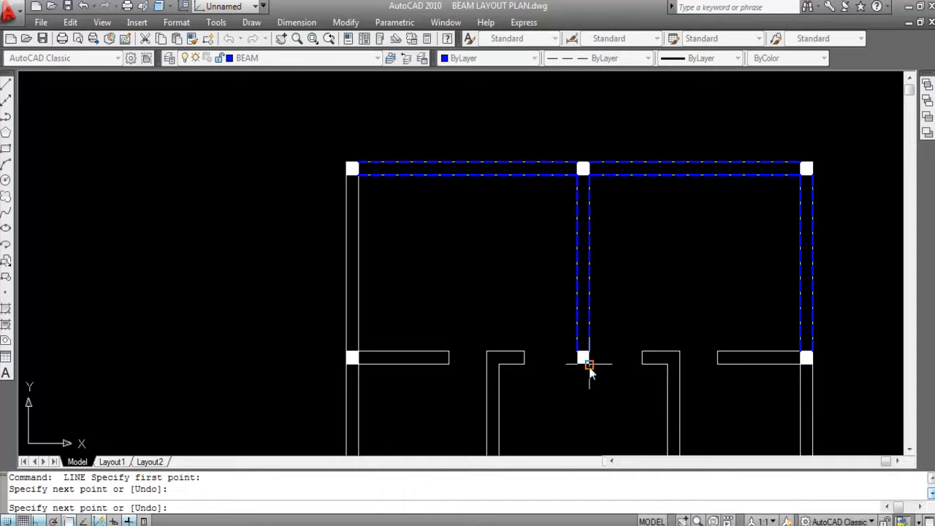
pyautogui.press('Return')
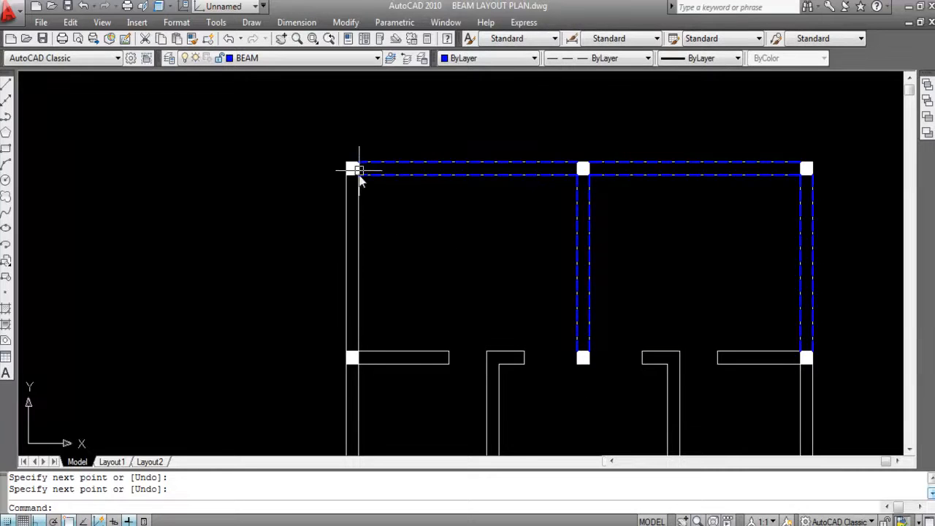
# - Draw a beam line along the left wall's outer face, from the top-left corner column to the column below it
pyautogui.write('L')
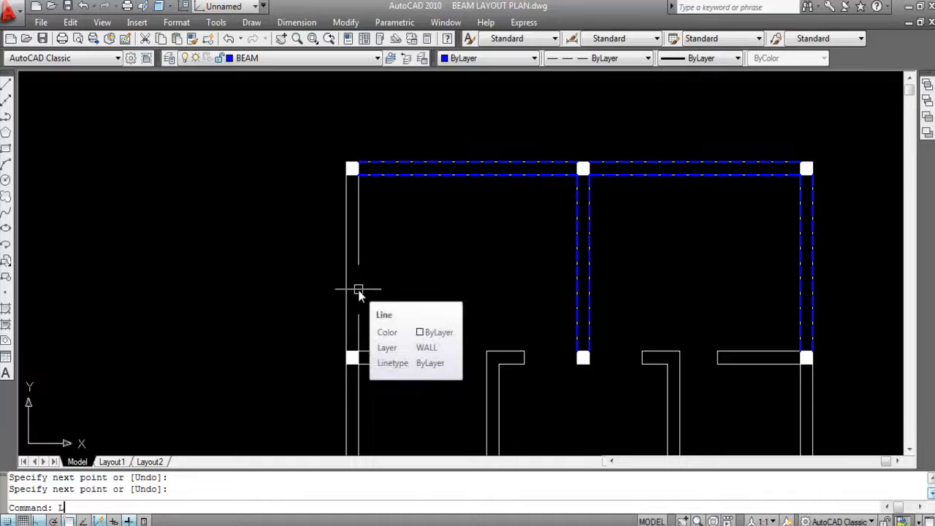
pyautogui.press('Return')
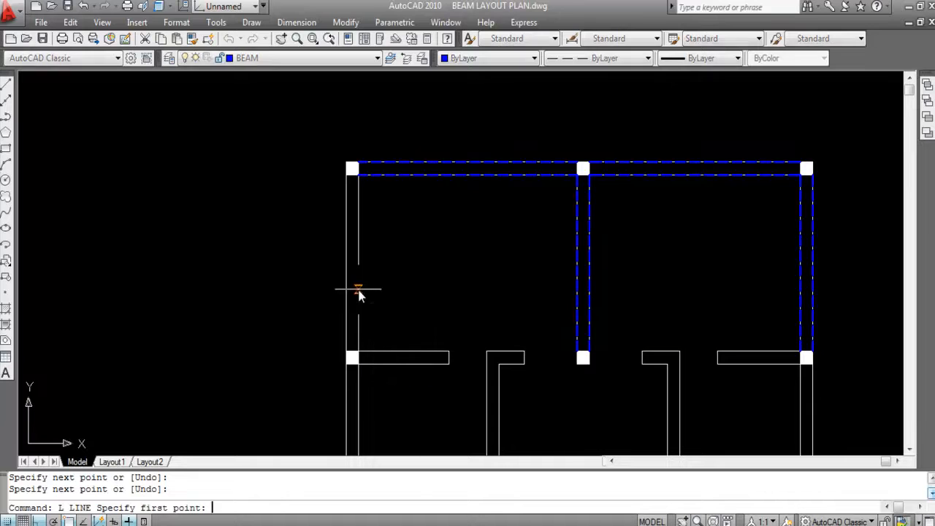
pyautogui.click(345, 174)
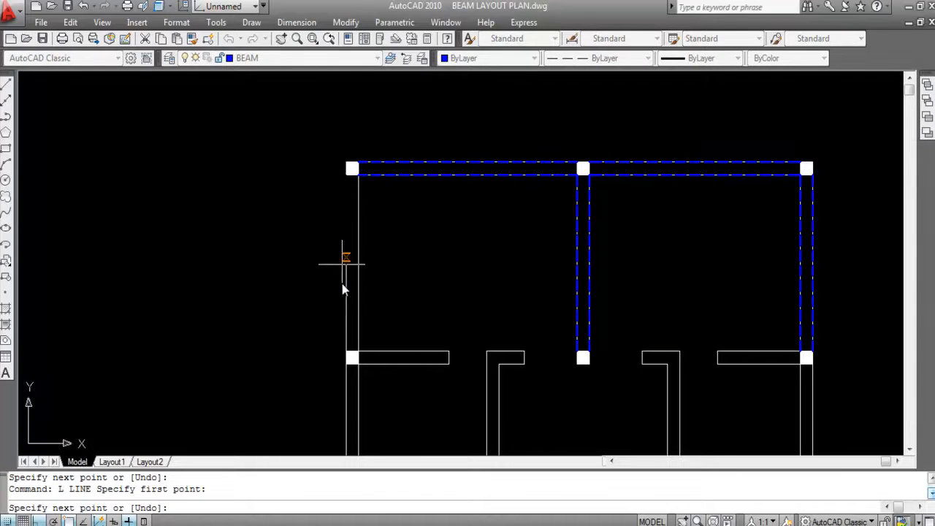
pyautogui.click(346, 351)
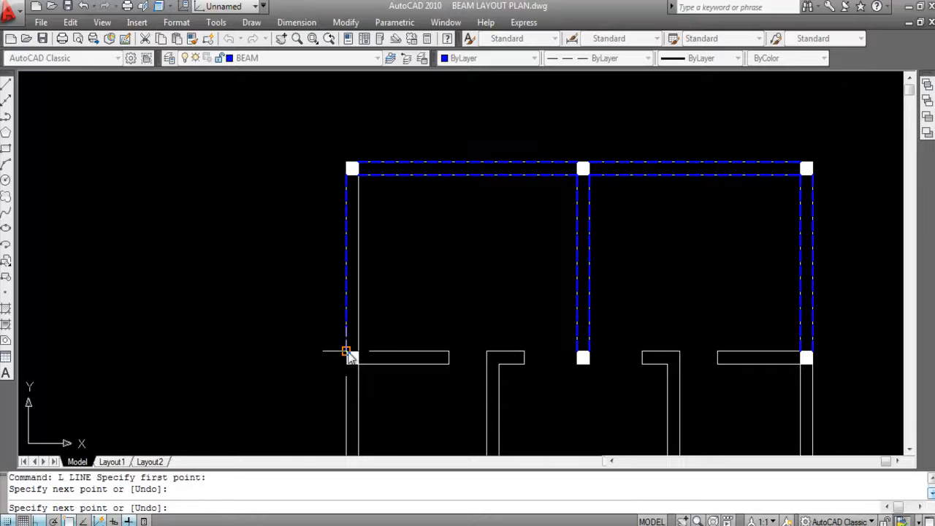
pyautogui.press('Return')
pyautogui.press('Return')
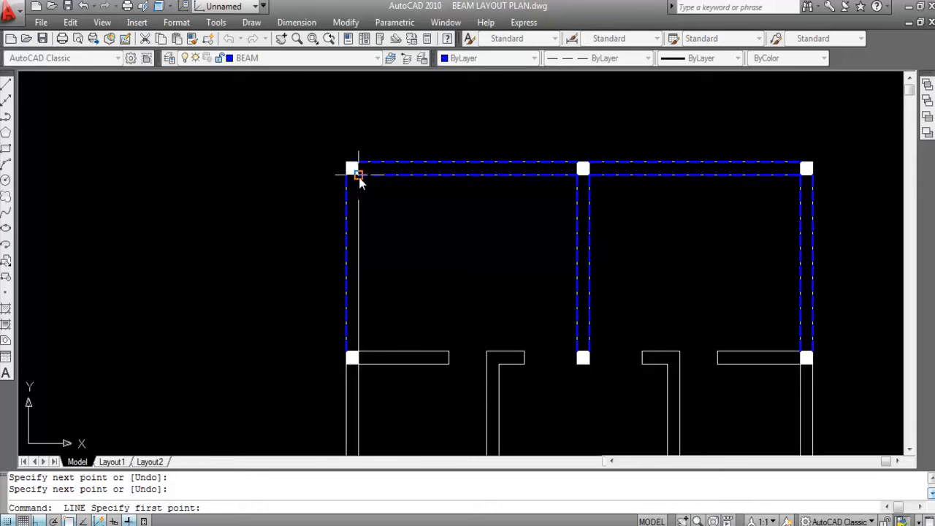
# - Draw a matching beam line along the left wall's inner face between the same two columns
pyautogui.click(358, 174)
pyautogui.click(358, 353)
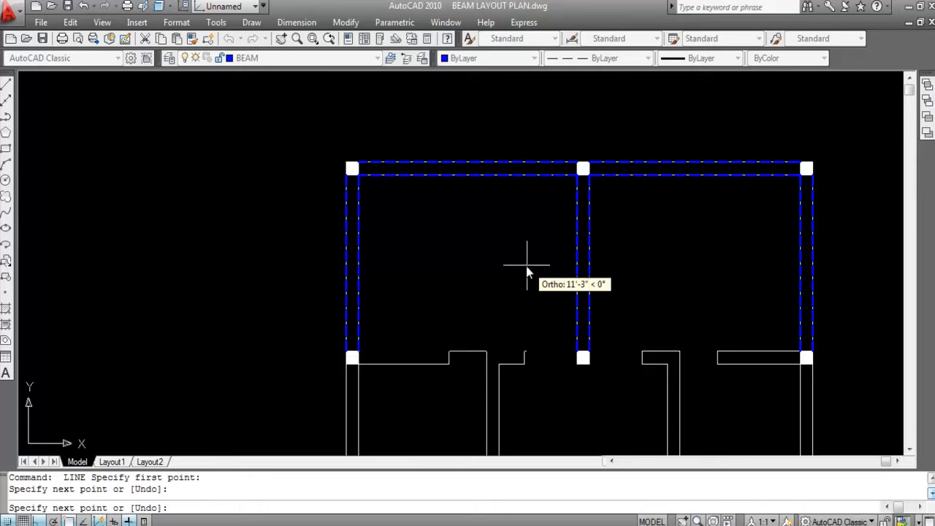
pyautogui.press('Return')
# - Draw a horizontal beam line in the second column row, joining the upper corners of the left and middle columns across the door opening
pyautogui.scroll(-2, 449, 210)
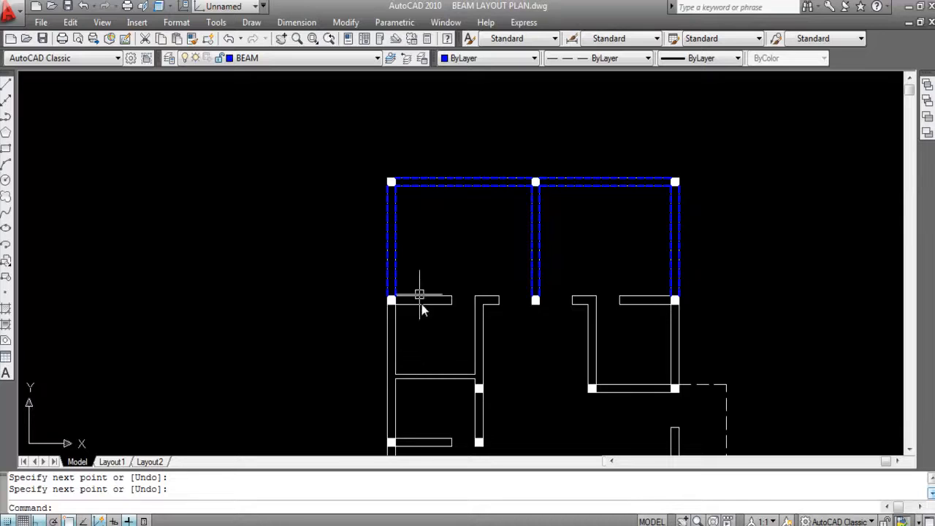
pyautogui.scroll(2, 414, 311)
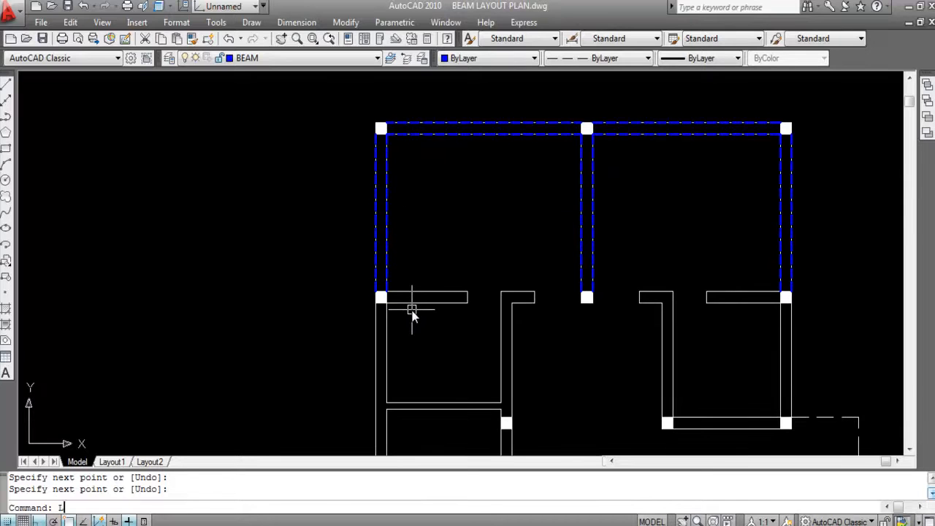
pyautogui.write('L')
pyautogui.press('Return')
pyautogui.scroll(2, 376, 292)
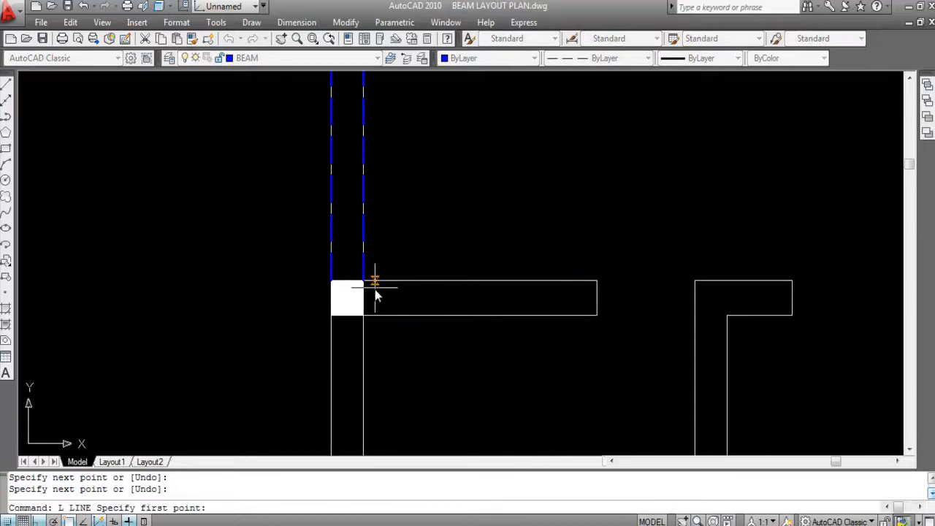
pyautogui.click(363, 281)
pyautogui.scroll(-4, 219, 287)
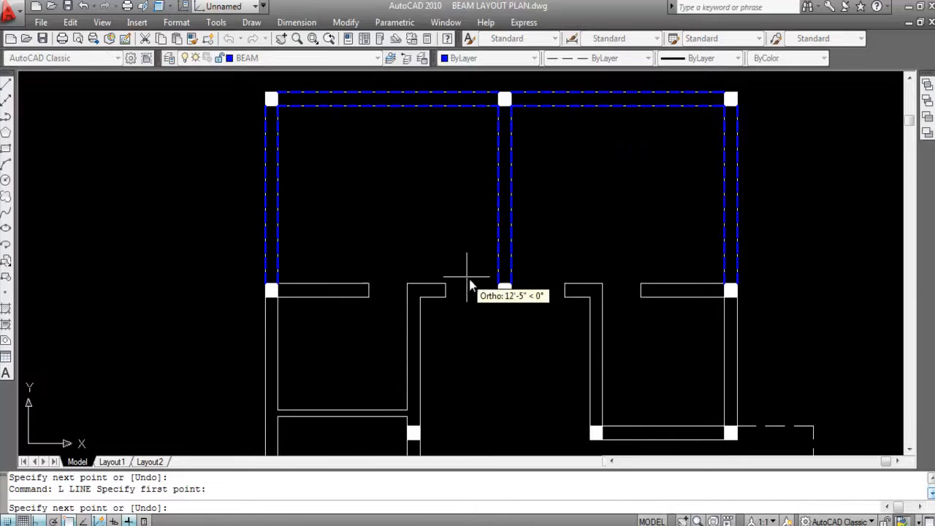
pyautogui.click(498, 284)
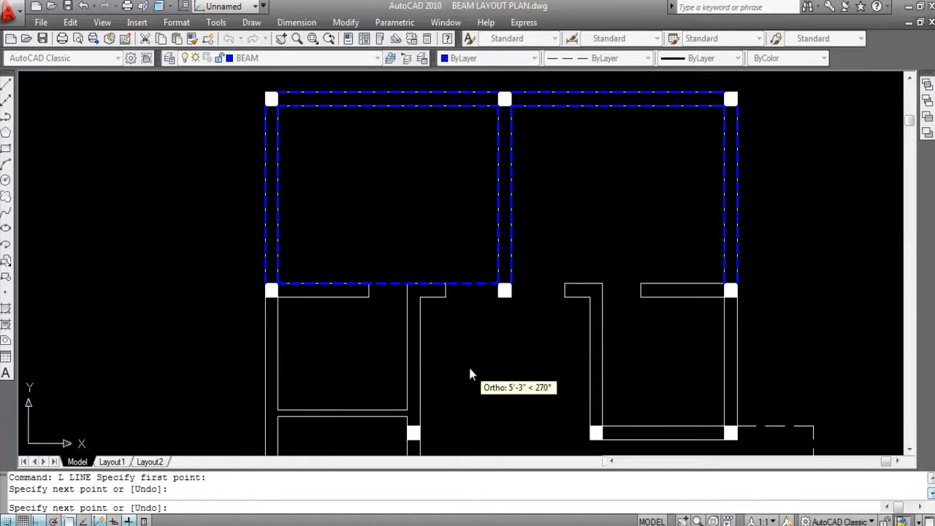
pyautogui.press('Return')
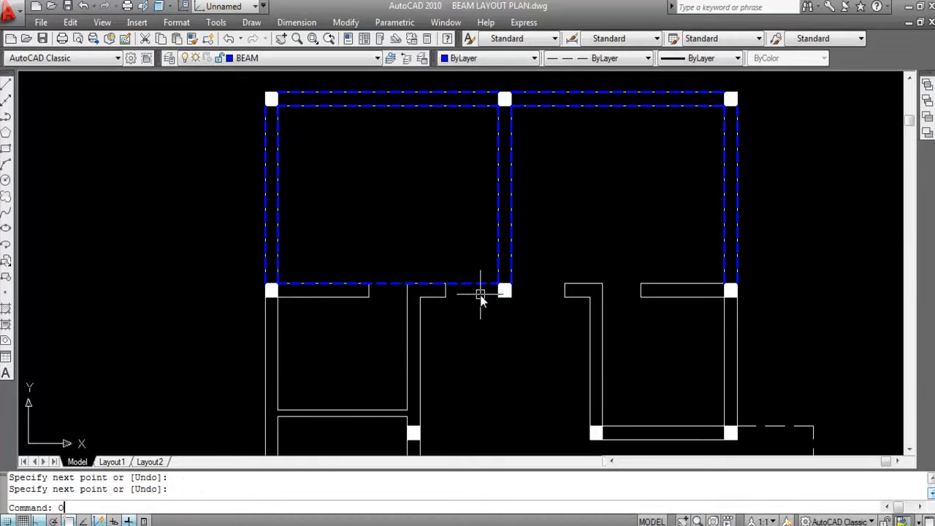
# - Offset the second-row beam line between the left and middle columns 10 inches downward
pyautogui.write('O')
pyautogui.press('Return')
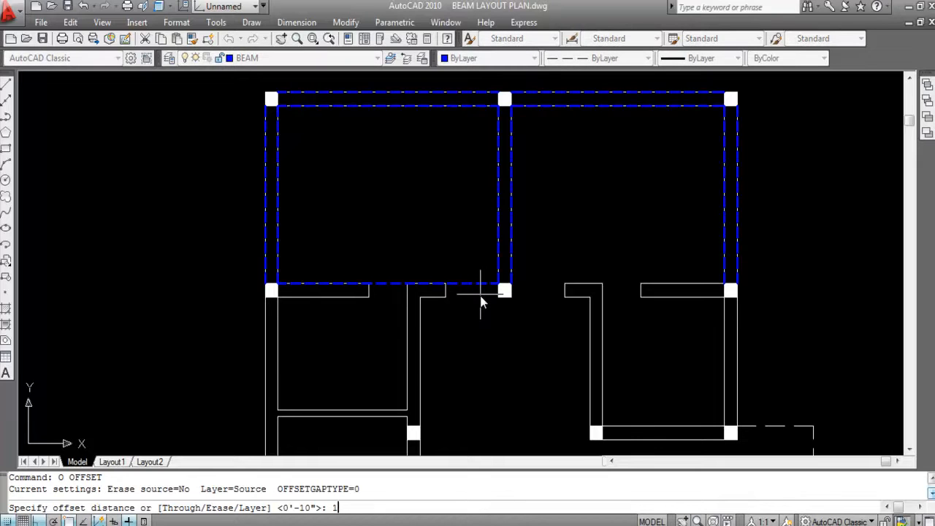
pyautogui.write('10')
pyautogui.press('Return')
pyautogui.scroll(3, 475, 296)
pyautogui.click(465, 275)
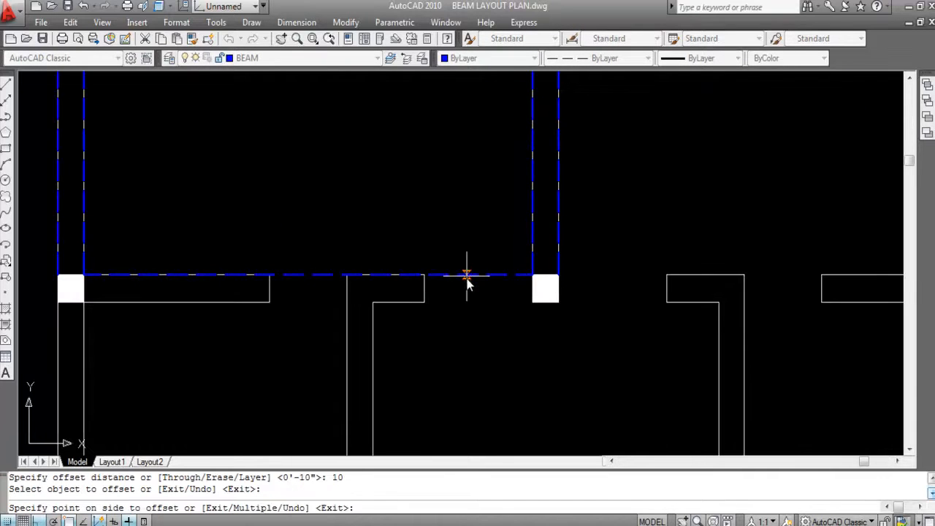
pyautogui.click(478, 351)
pyautogui.scroll(-2, 401, 271)
pyautogui.scroll(2, 463, 273)
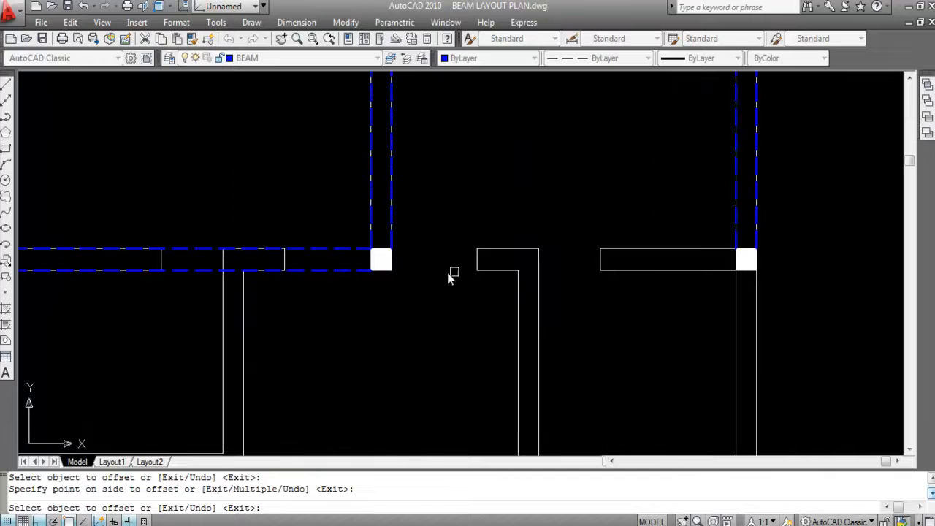
pyautogui.press('Escape')
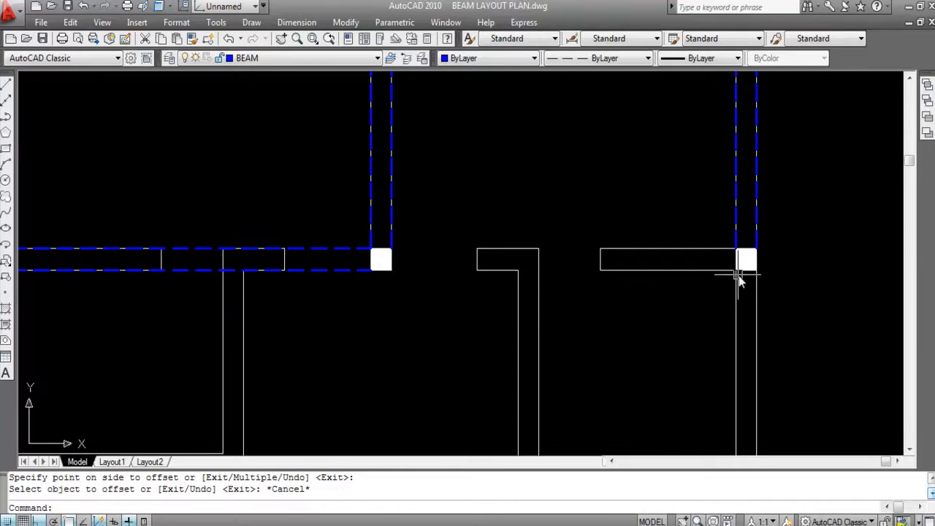
# - Draw a horizontal beam line from the lower right corner of the second-row middle column to the lower left corner of the right column
pyautogui.write('L')
pyautogui.press('Return')
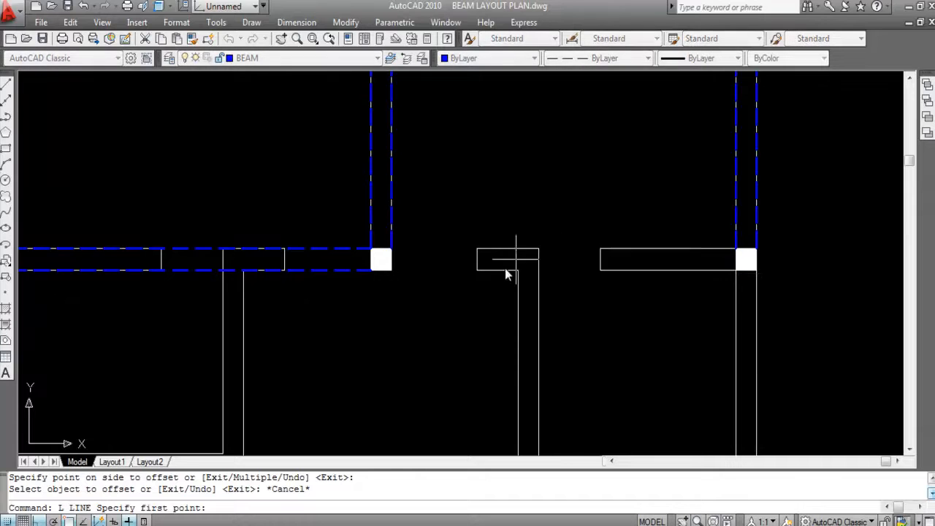
pyautogui.click(391, 270)
pyautogui.click(735, 270)
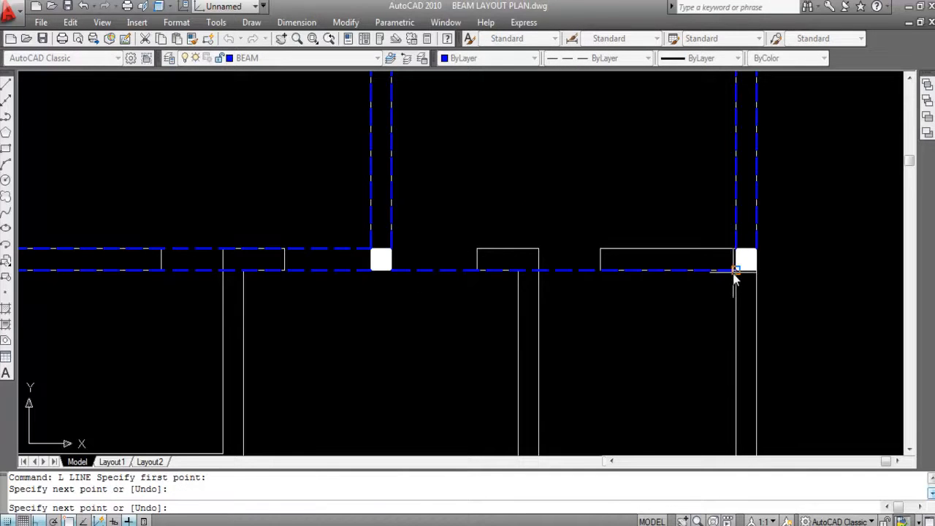
# - Draw a horizontal beam line joining the facing upper corners of the second-row middle and right columns
pyautogui.press('Return')
pyautogui.press('Return')
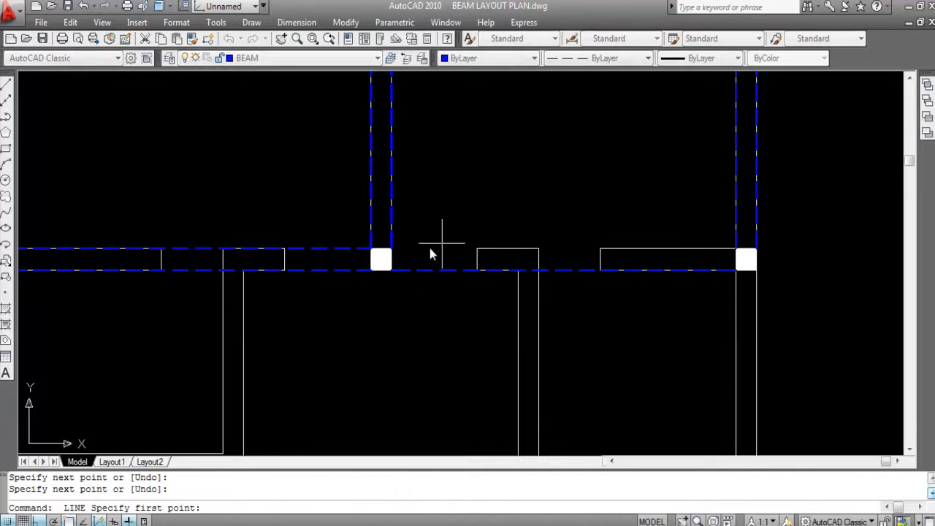
pyautogui.click(391, 249)
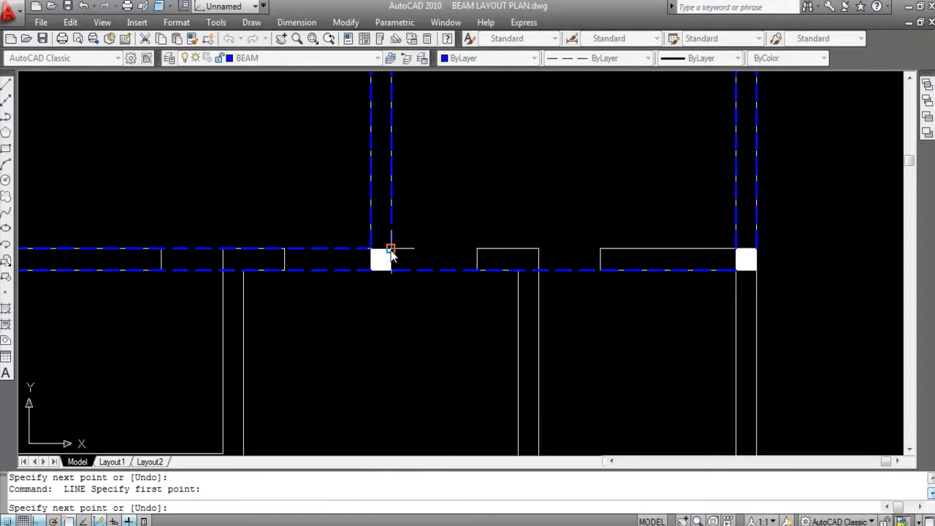
pyautogui.click(735, 248)
pyautogui.press('Return')
# - Draw a vertical beam line from the upper right corner of the left interior column up past the second-row beam's lower line
pyautogui.scroll(-3, 659, 163)
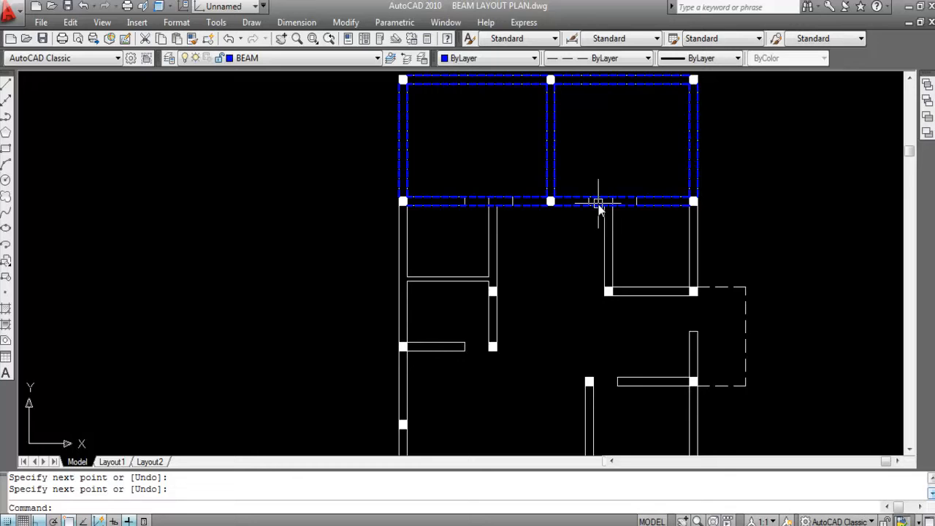
pyautogui.scroll(-2, 587, 176)
pyautogui.scroll(2, 465, 241)
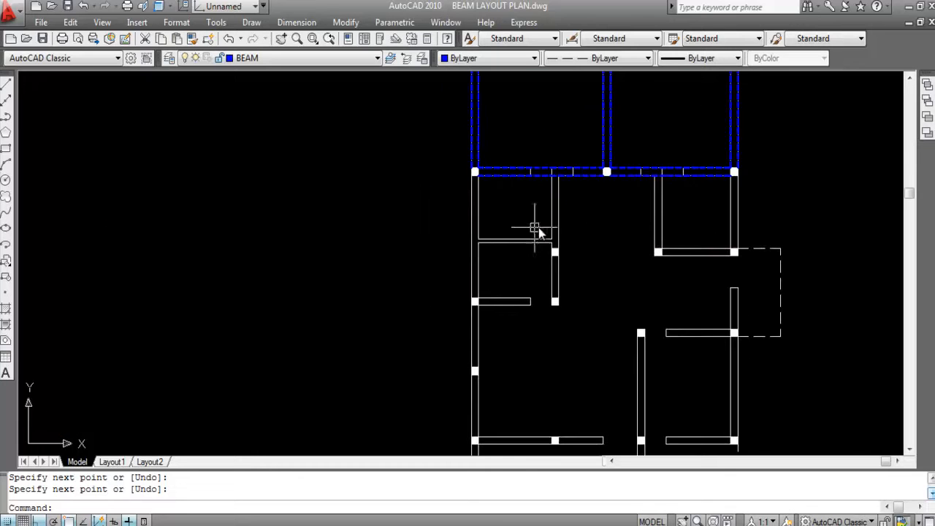
pyautogui.scroll(2, 563, 257)
pyautogui.scroll(2, 568, 248)
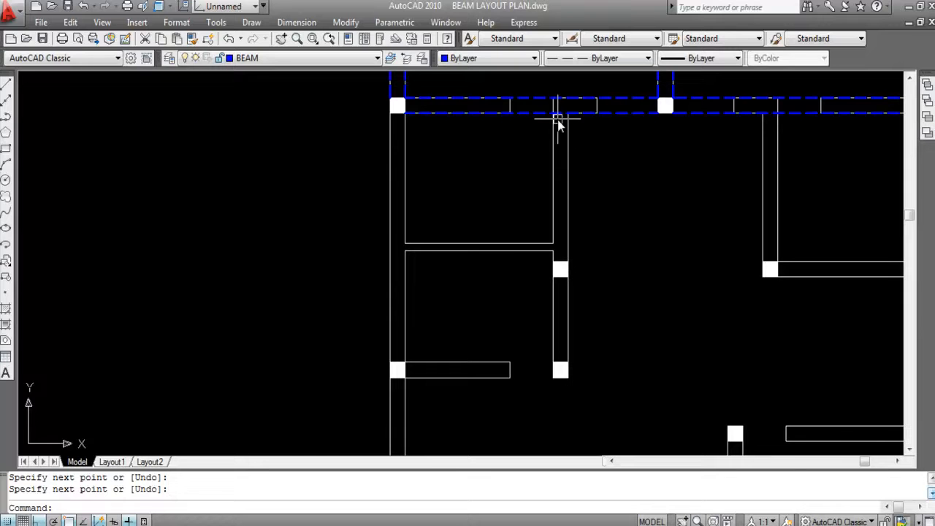
pyautogui.write('l')
pyautogui.press('Return')
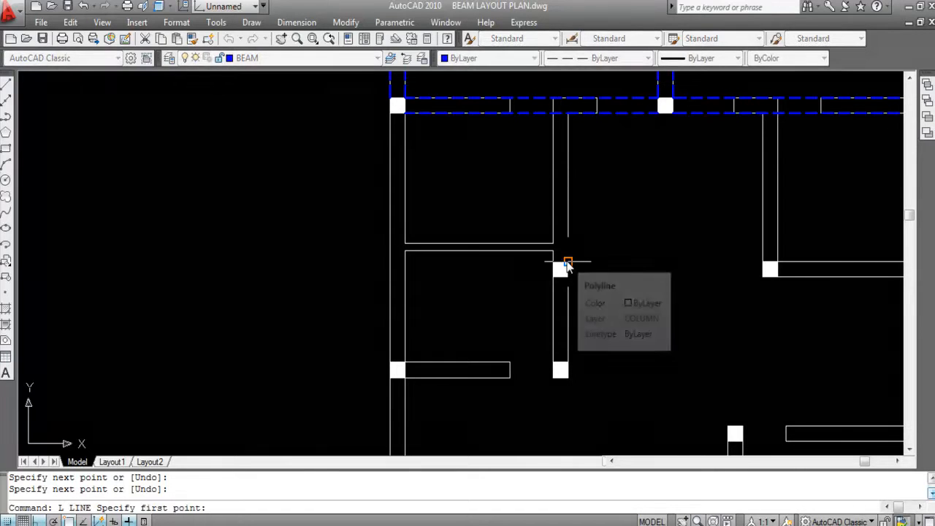
pyautogui.click(568, 263)
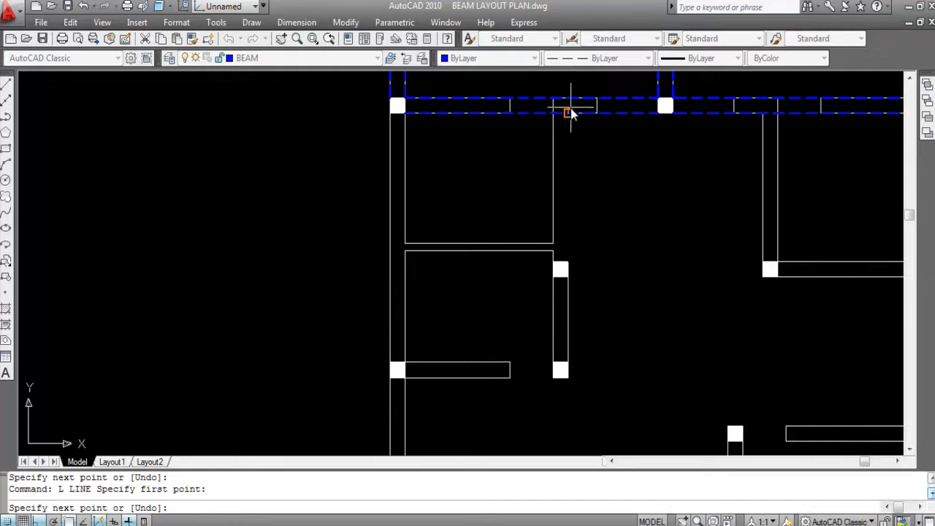
pyautogui.scroll(5, 572, 113)
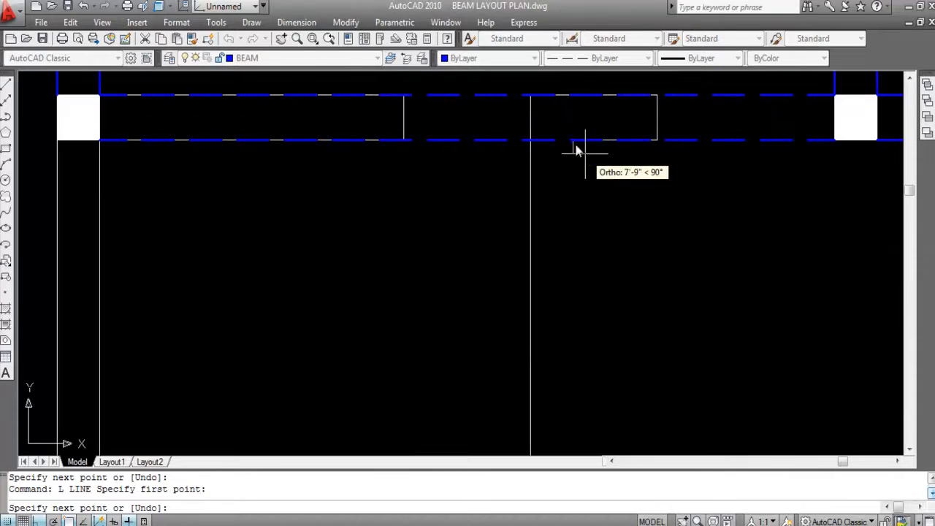
pyautogui.click(573, 125)
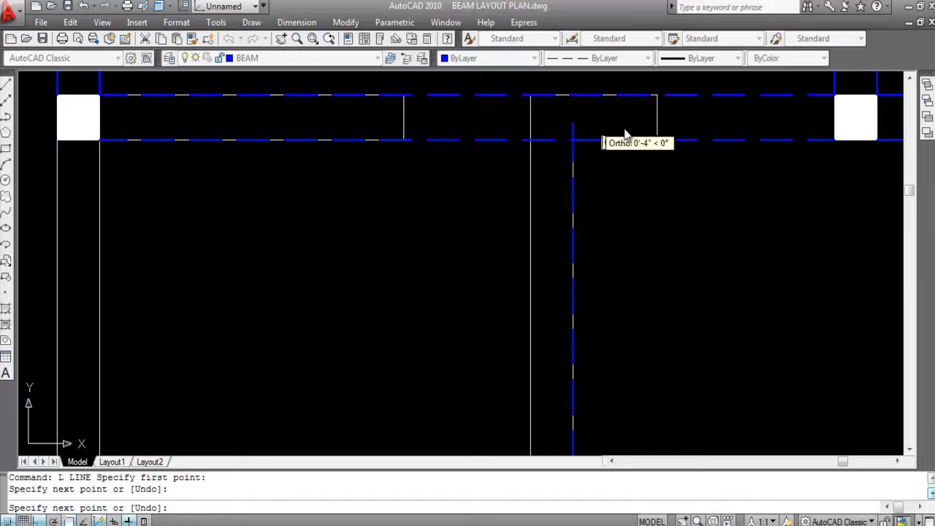
pyautogui.press('Escape')
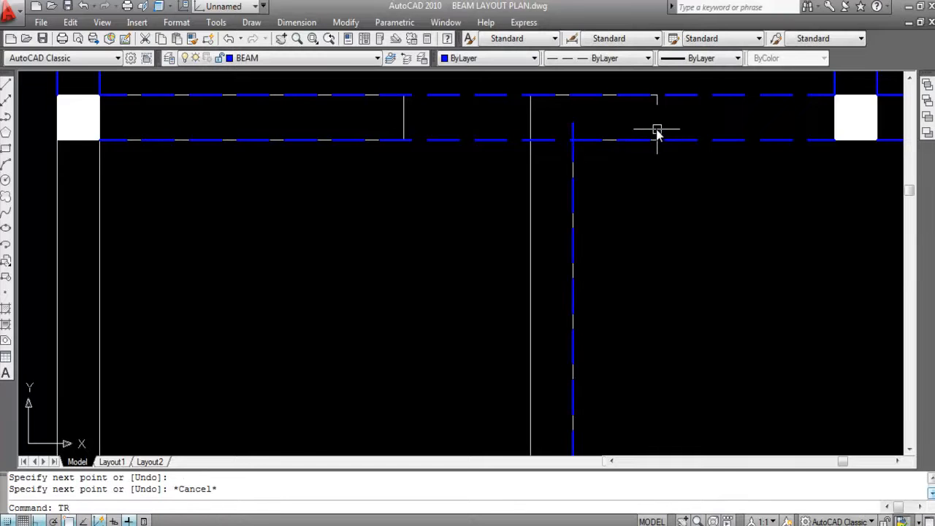
# - Trim the vertical beam line's overshoot inside the second-row beam back to that beam's lower line
pyautogui.write('TR')
pyautogui.press('Return')
pyautogui.press('Return')
pyautogui.click(574, 124)
pyautogui.scroll(-3, 647, 139)
pyautogui.press('Escape')
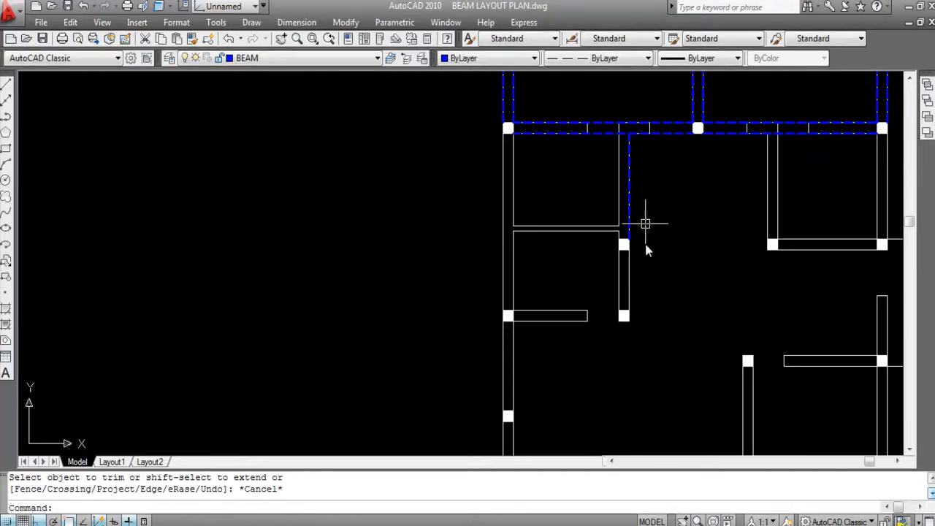
# - Offset the vertical beam line above the left interior column 10 inches to the left
pyautogui.scroll(2, 625, 222)
pyautogui.write('O')
pyautogui.press('Return')
pyautogui.write('1')
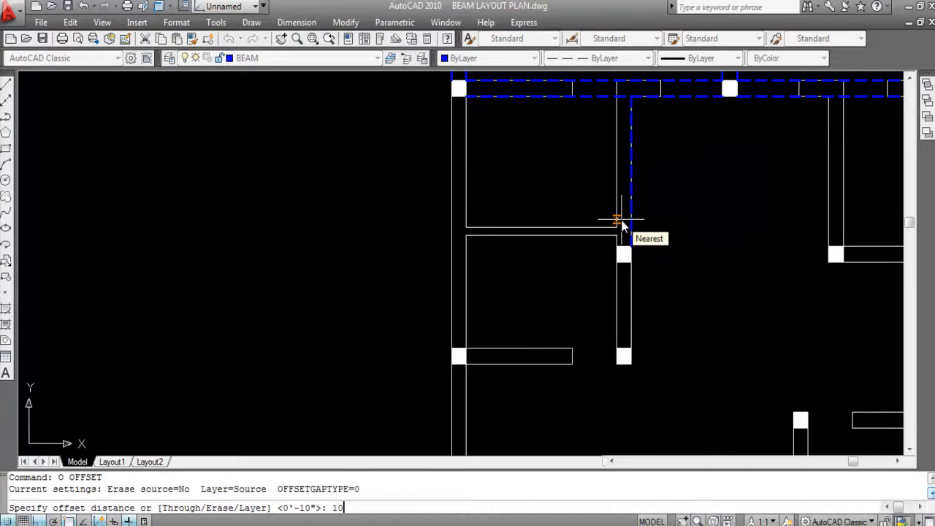
pyautogui.press('Return')
pyautogui.click(631, 188)
pyautogui.click(540, 181)
pyautogui.scroll(-2, 553, 219)
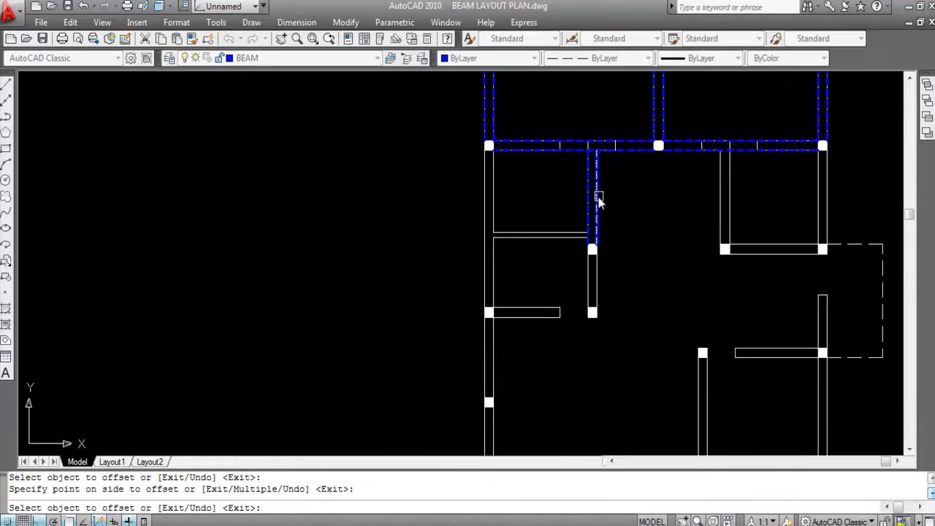
pyautogui.press('Escape')
# - Draw a beam line along the left wall's outer face from the second-row left column down to the next column
pyautogui.scroll(-3, 606, 200)
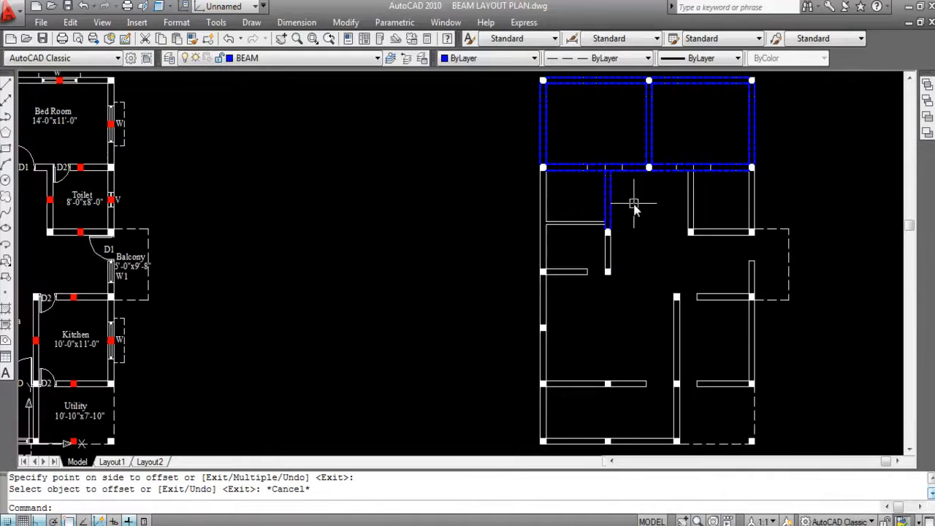
pyautogui.scroll(3, 537, 197)
pyautogui.scroll(3, 552, 165)
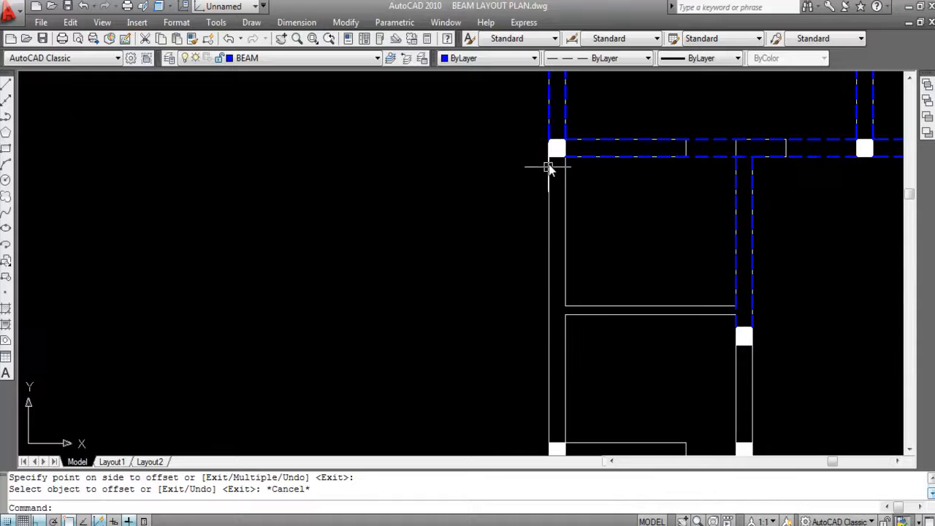
pyautogui.write('L')
pyautogui.press('Return')
pyautogui.click(548, 157)
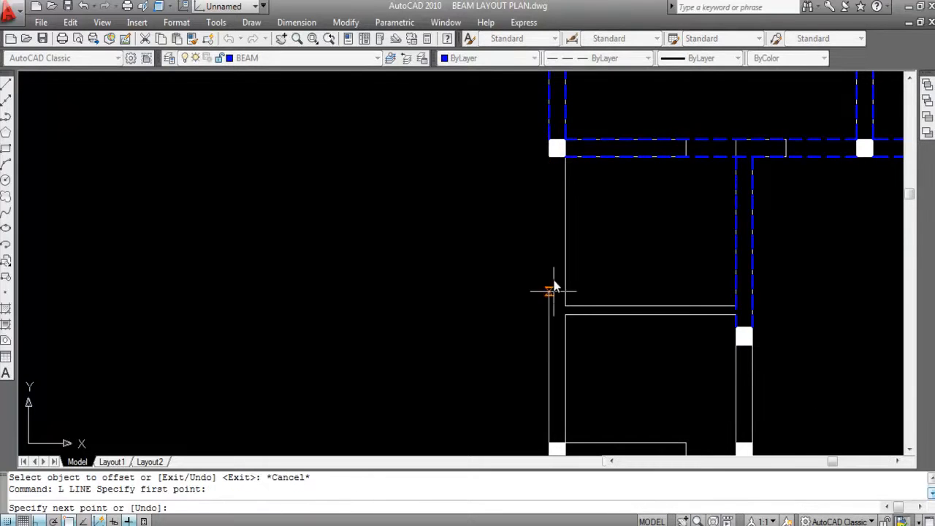
pyautogui.scroll(-2, 557, 285)
pyautogui.scroll(5, 555, 274)
pyautogui.click(553, 281)
pyautogui.scroll(-4, 559, 307)
pyautogui.press('space')
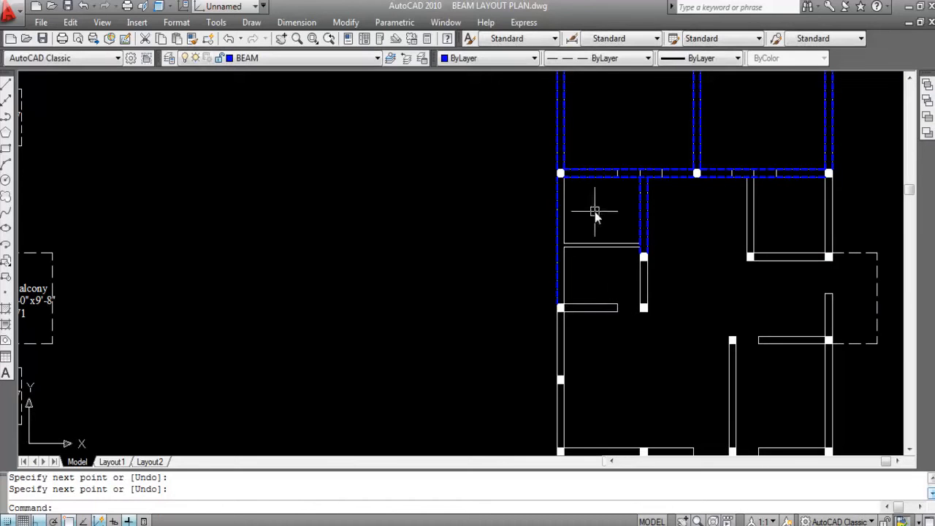
# - Draw a parallel beam line along the left wall's inner face from the second-row column down to the next column
pyautogui.scroll(2, 573, 262)
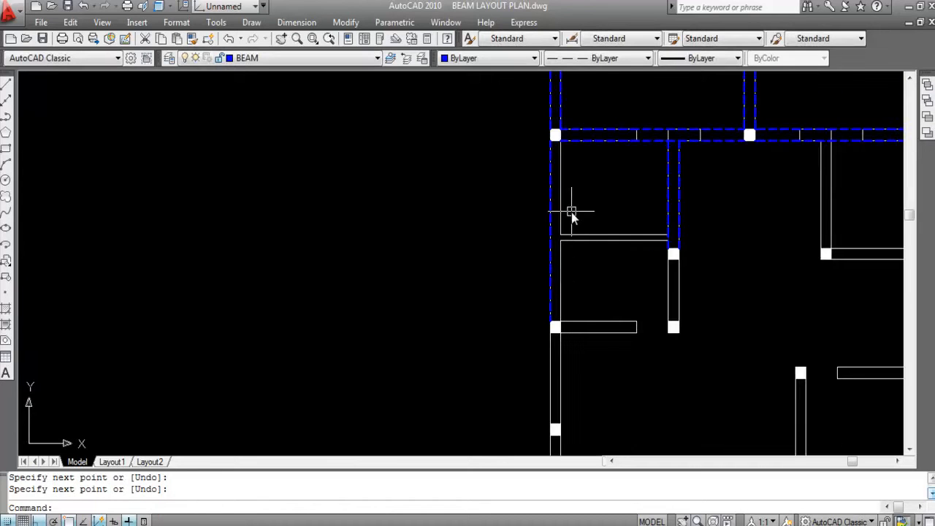
pyautogui.write('L')
pyautogui.press('Return')
pyautogui.click(558, 139)
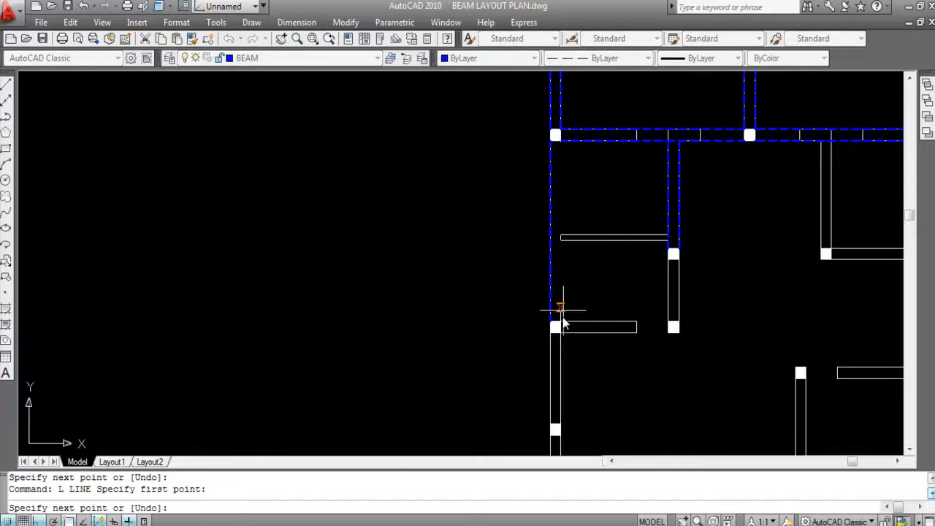
pyautogui.click(561, 322)
pyautogui.press('space')
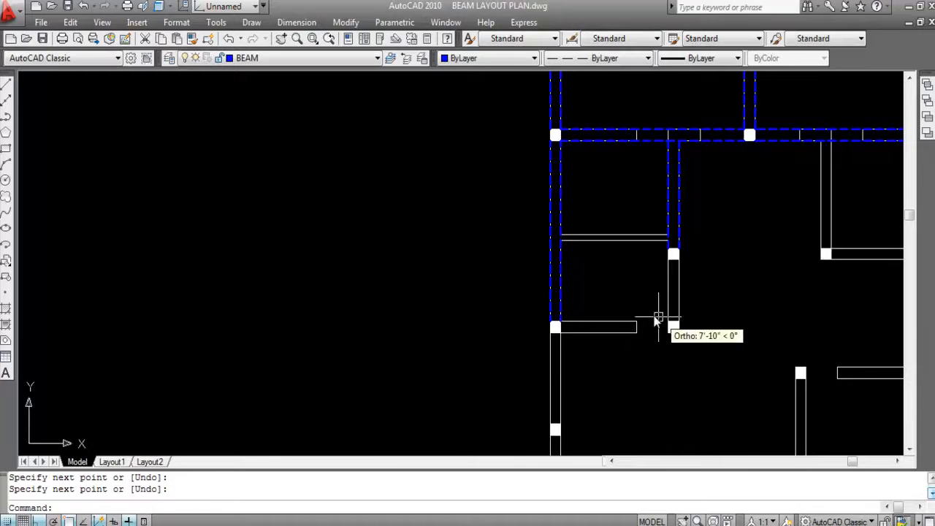
# - Copy the two vertical beam lines above the left interior column onto the matching wall above the right interior column, corner to corner
pyautogui.scroll(-2, 560, 277)
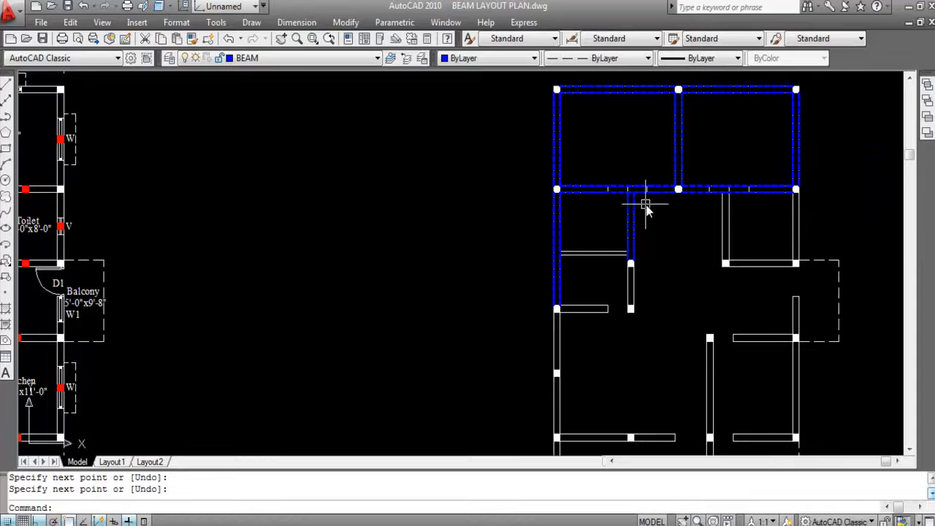
pyautogui.scroll(2, 642, 227)
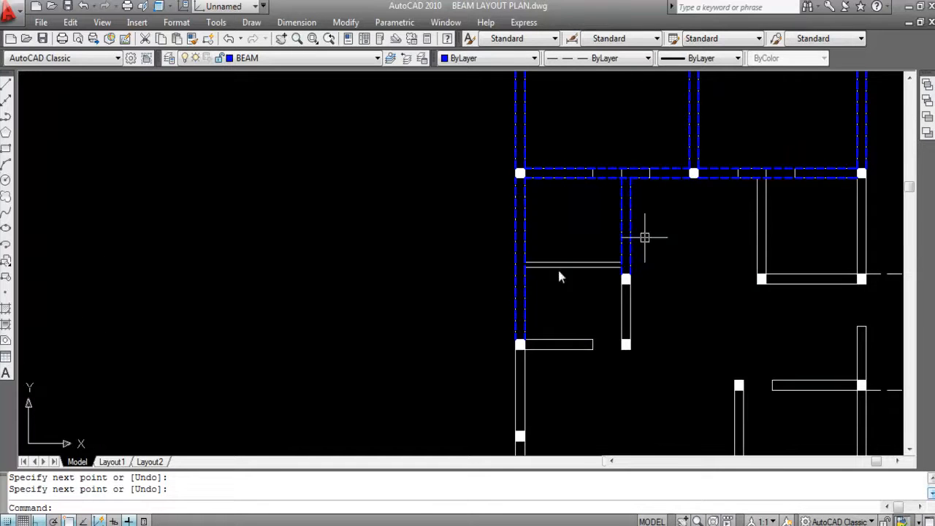
pyautogui.scroll(2, 637, 214)
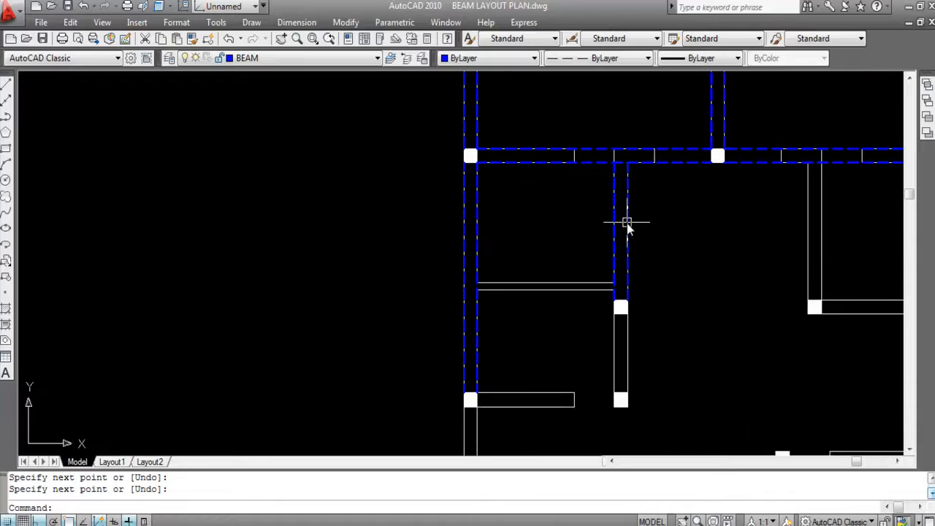
pyautogui.click(626, 222)
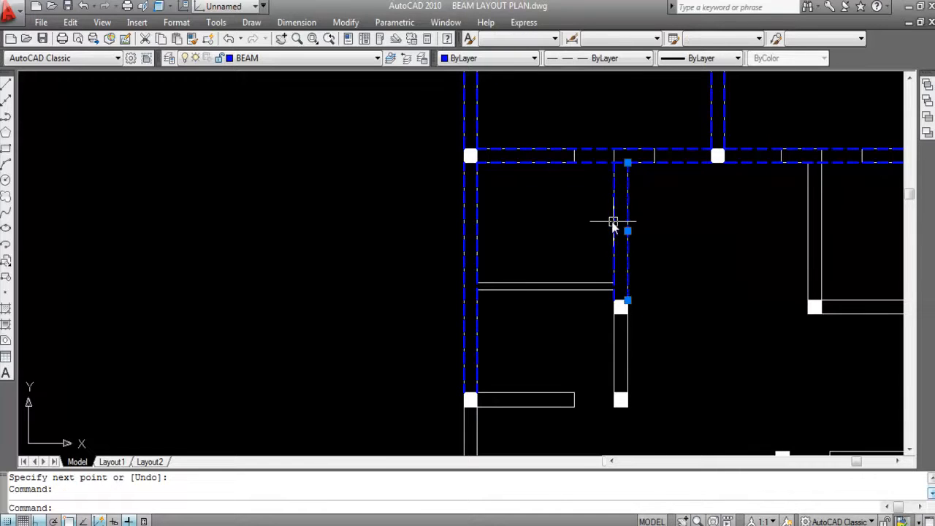
pyautogui.click(615, 223)
pyautogui.write('CO')
pyautogui.press('Return')
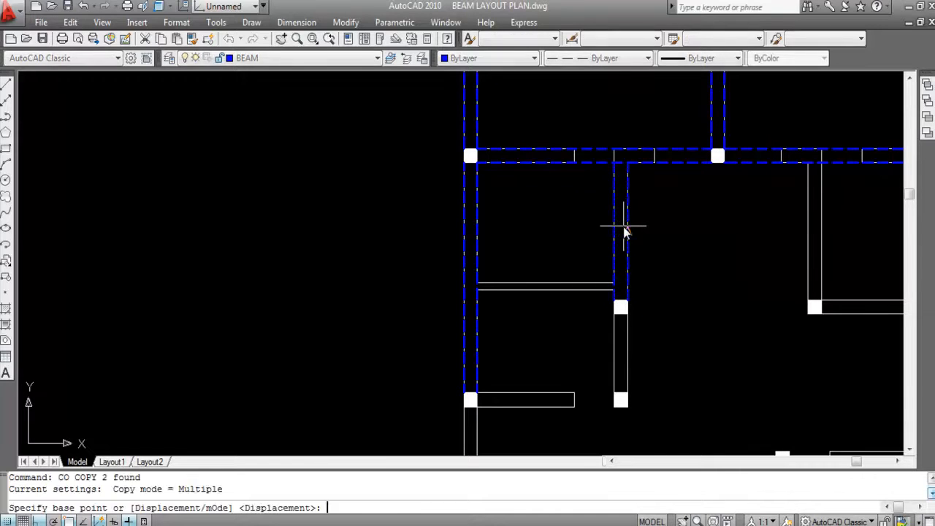
pyautogui.scroll(2, 628, 312)
pyautogui.click(627, 293)
pyautogui.scroll(-2, 679, 292)
pyautogui.scroll(2, 666, 296)
pyautogui.click(683, 299)
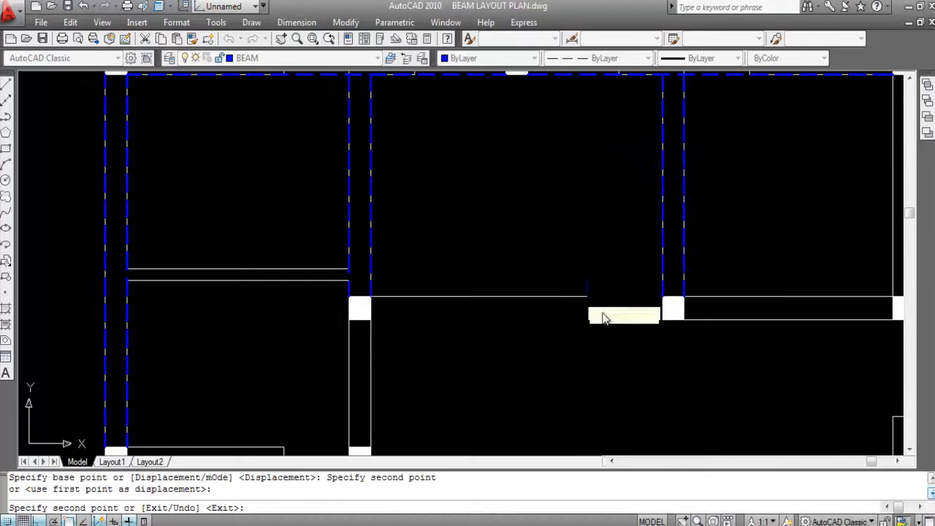
pyautogui.scroll(-3, 626, 299)
pyautogui.press('Escape')
# - Copy the two beam lines above the right interior column onto the right outer wall, between the second-row column and the one below
pyautogui.scroll(3, 614, 236)
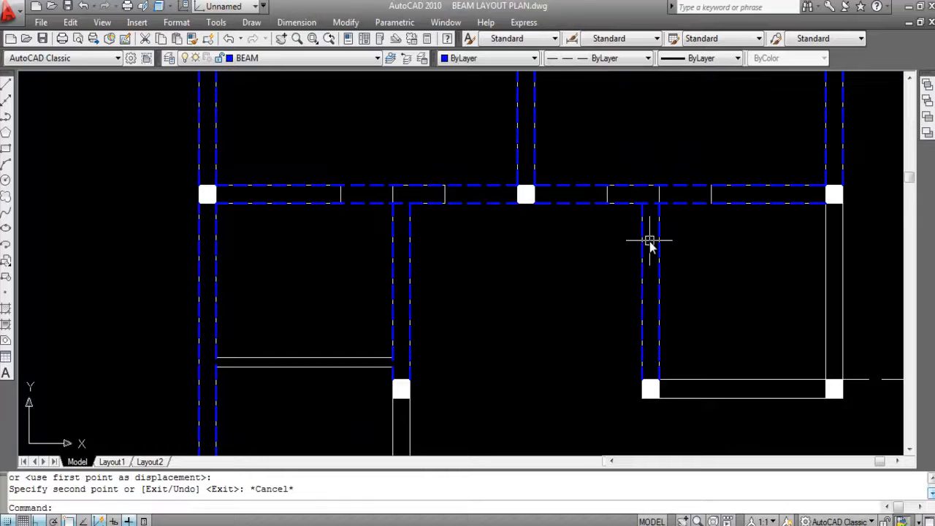
pyautogui.scroll(-2, 650, 245)
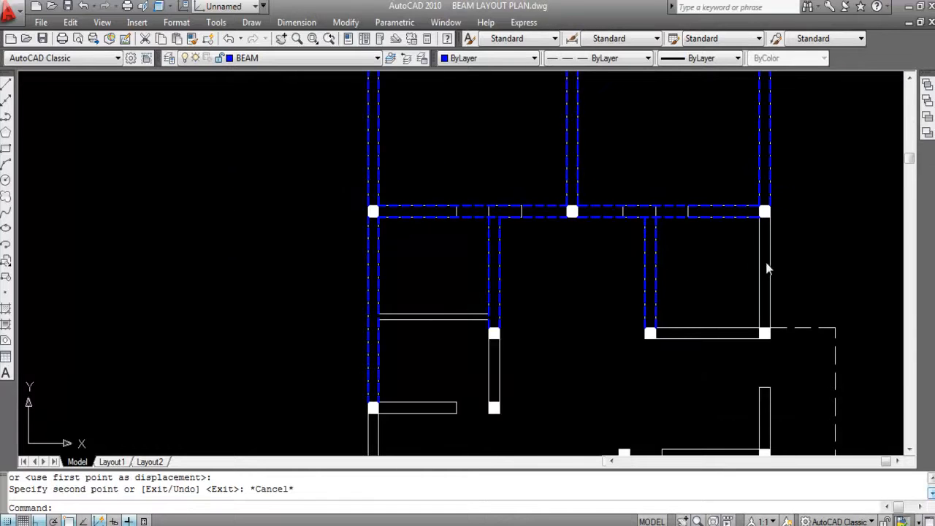
pyautogui.click(652, 310)
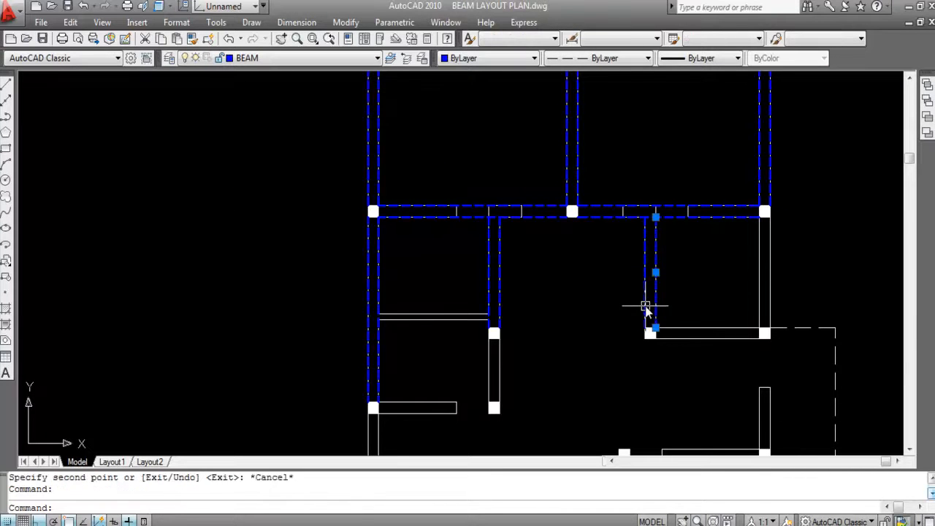
pyautogui.write('O')
pyautogui.press('Return')
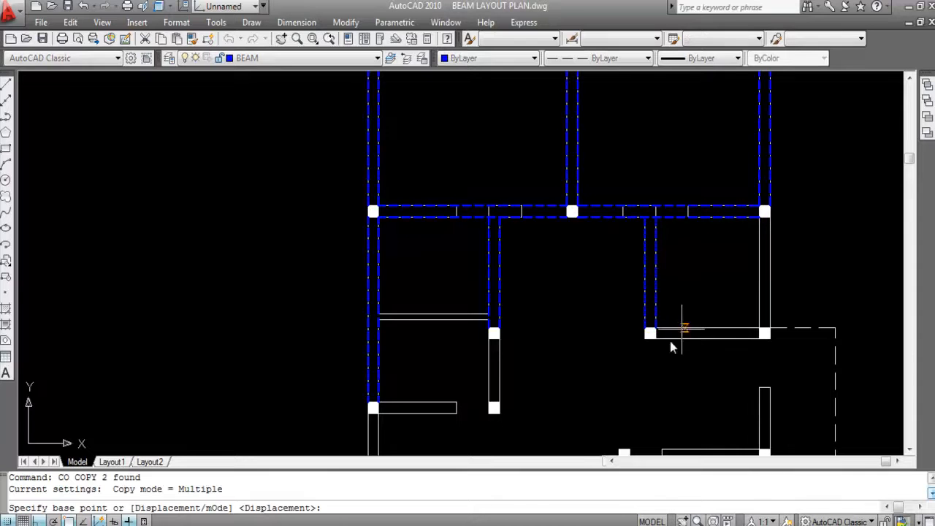
pyautogui.click(651, 329)
pyautogui.scroll(4, 651, 329)
pyautogui.scroll(-5, 641, 332)
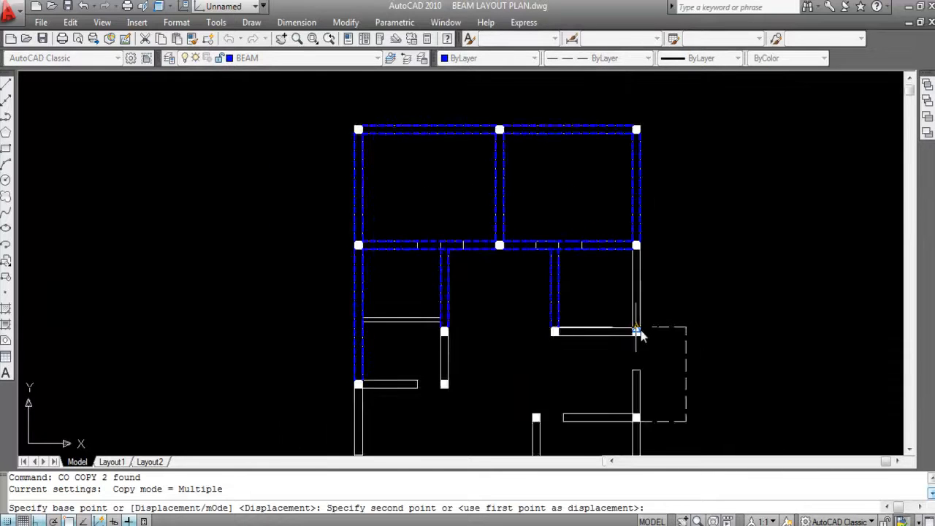
pyautogui.scroll(4, 630, 330)
pyautogui.click(623, 331)
pyautogui.scroll(-4, 730, 271)
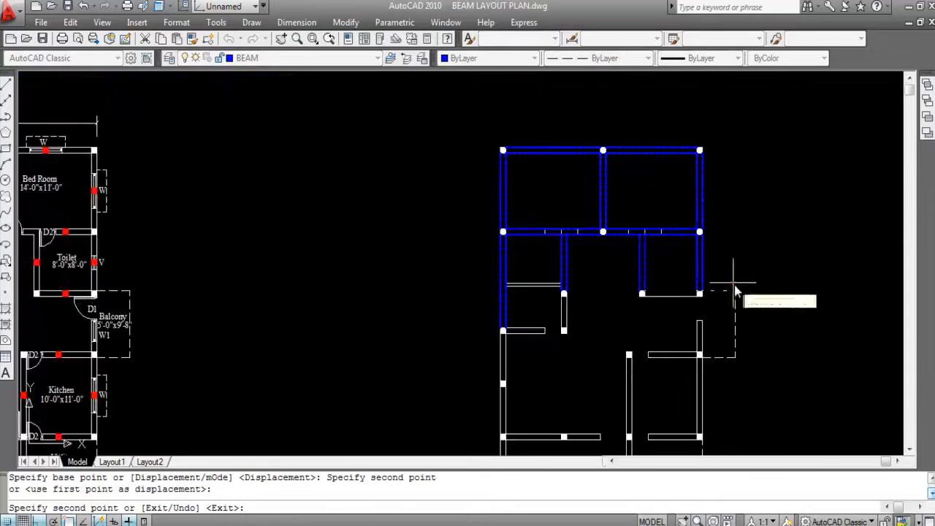
pyautogui.press('Escape')
pyautogui.scroll(4, 706, 271)
pyautogui.scroll(-2, 712, 282)
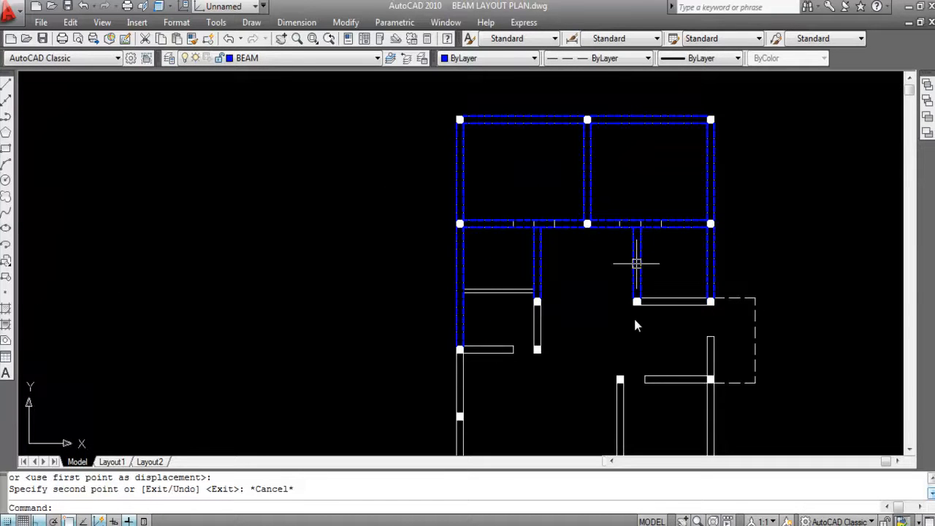
pyautogui.scroll(-2, 605, 168)
pyautogui.scroll(1, 570, 256)
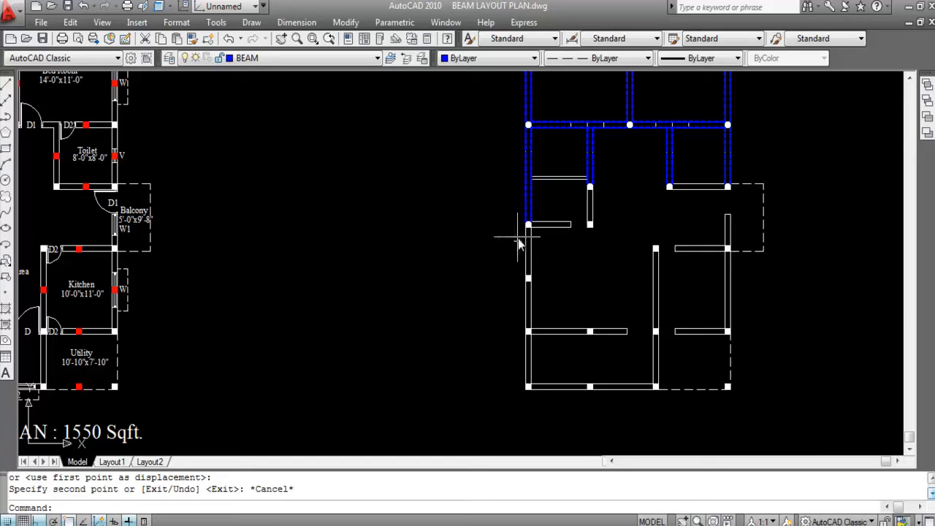
pyautogui.scroll(3, 527, 245)
pyautogui.scroll(2, 629, 170)
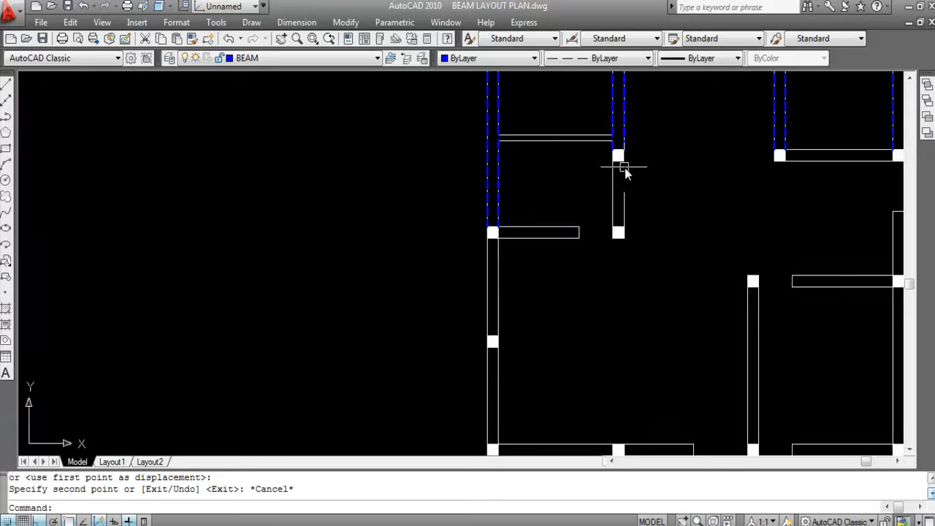
# - Draw a beam line from the left interior column's lower right corner straight down to the next column
pyautogui.write('L')
pyautogui.press('Return')
pyautogui.scroll(3, 626, 169)
pyautogui.click(619, 168)
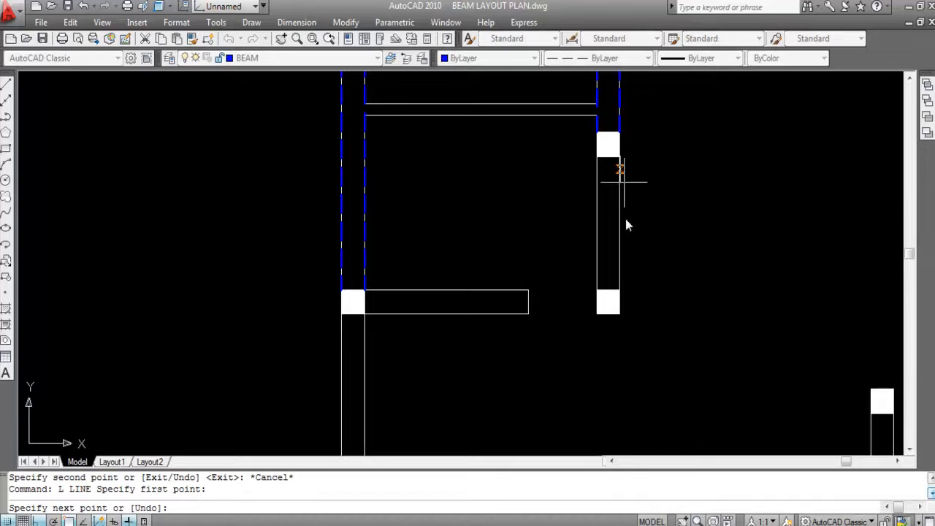
pyautogui.click(620, 290)
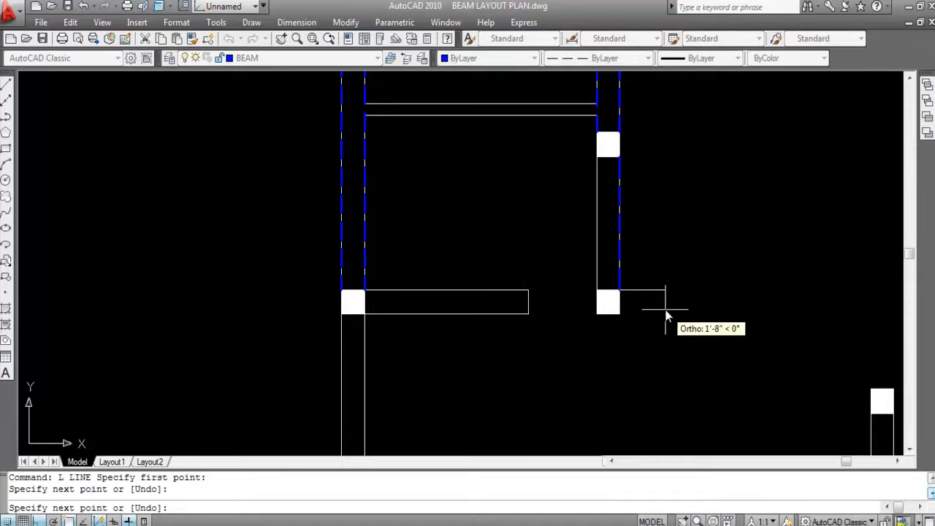
pyautogui.press('Return')
pyautogui.press('Return')
# - Draw the parallel beam line along the left face of the short wall between the same two interior columns
pyautogui.click(597, 156)
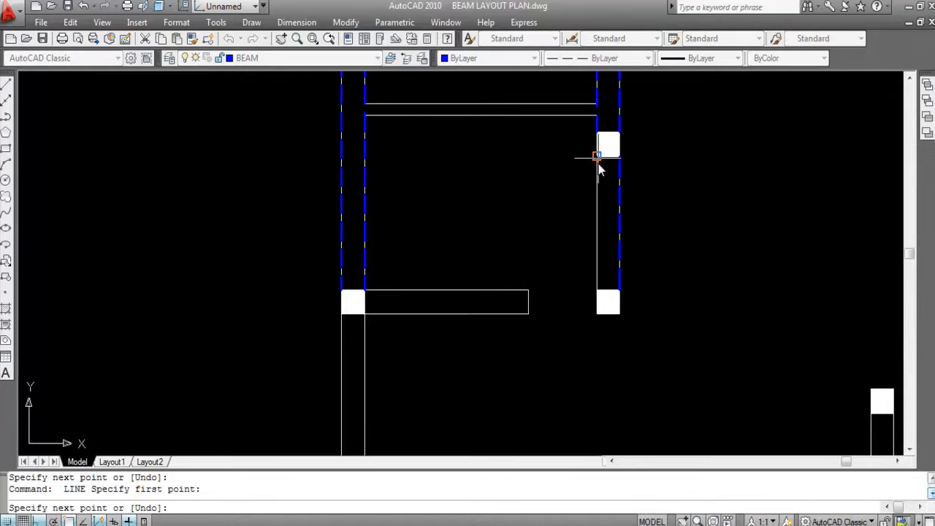
pyautogui.click(597, 290)
pyautogui.scroll(-5, 606, 285)
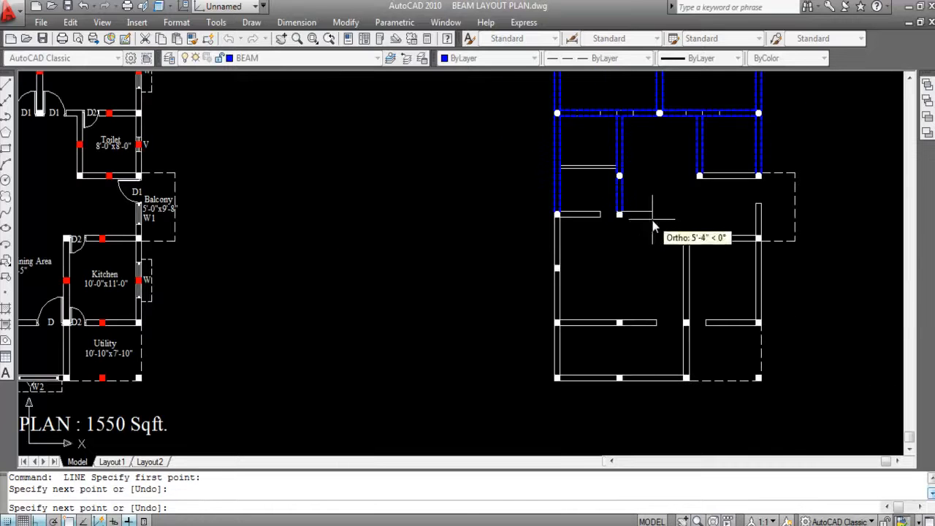
pyautogui.press('Return')
# - Draw a beam line from the lower left-interior column's right corner across the living area down to the column on the staircase wall
pyautogui.scroll(3, 623, 240)
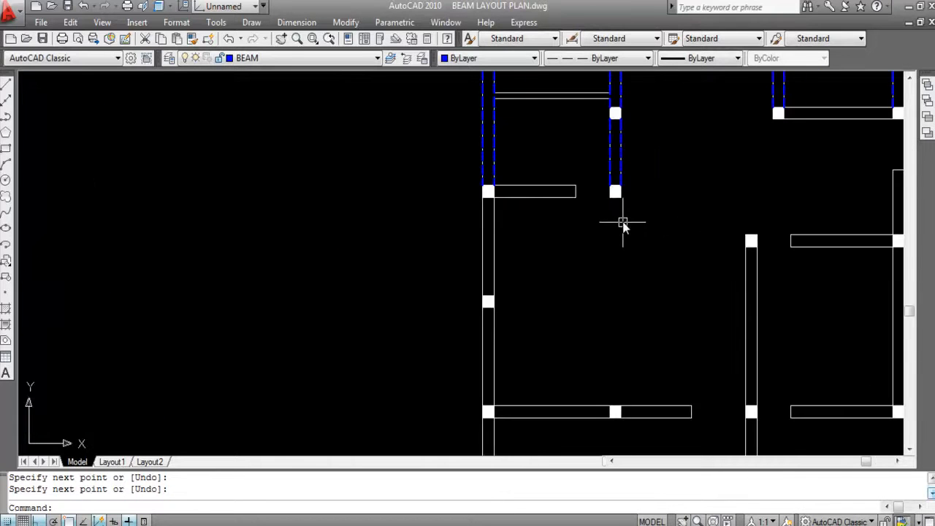
pyautogui.scroll(-4, 623, 226)
pyautogui.scroll(4, 628, 219)
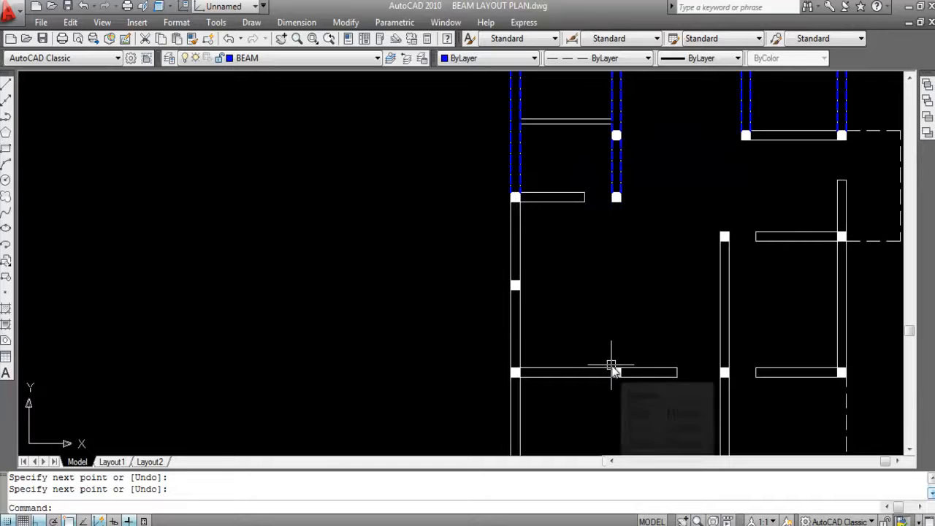
pyautogui.press('Return')
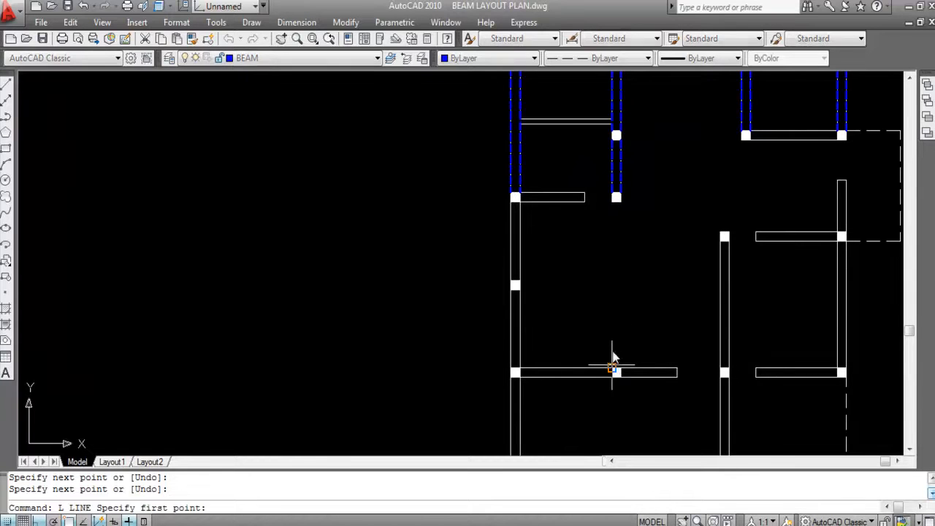
pyautogui.scroll(3, 621, 219)
pyautogui.click(618, 188)
pyautogui.scroll(-3, 620, 189)
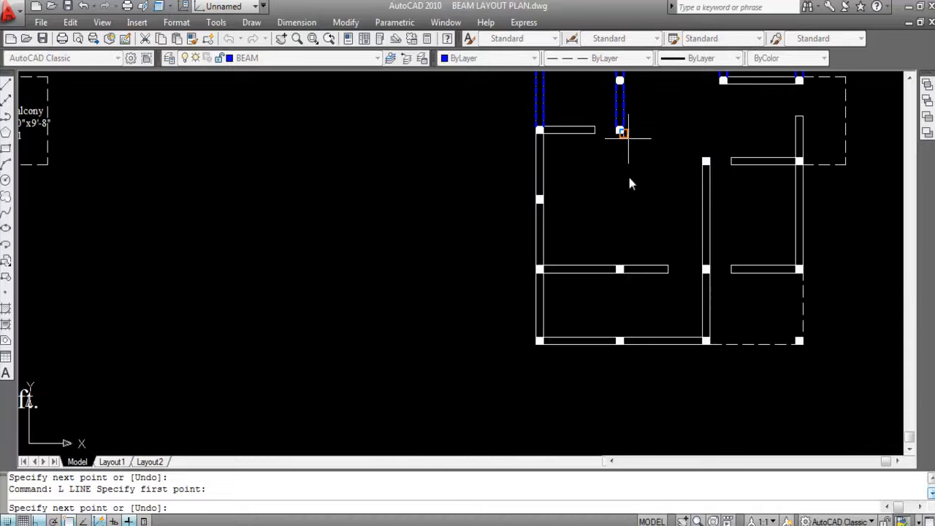
pyautogui.scroll(3, 620, 267)
pyautogui.click(629, 273)
pyautogui.scroll(-4, 629, 274)
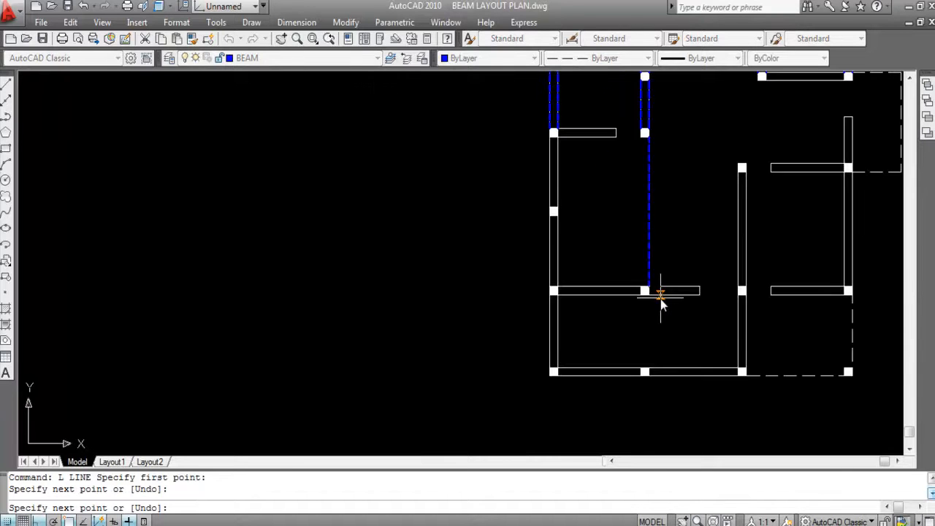
pyautogui.press('Return')
pyautogui.press('Return')
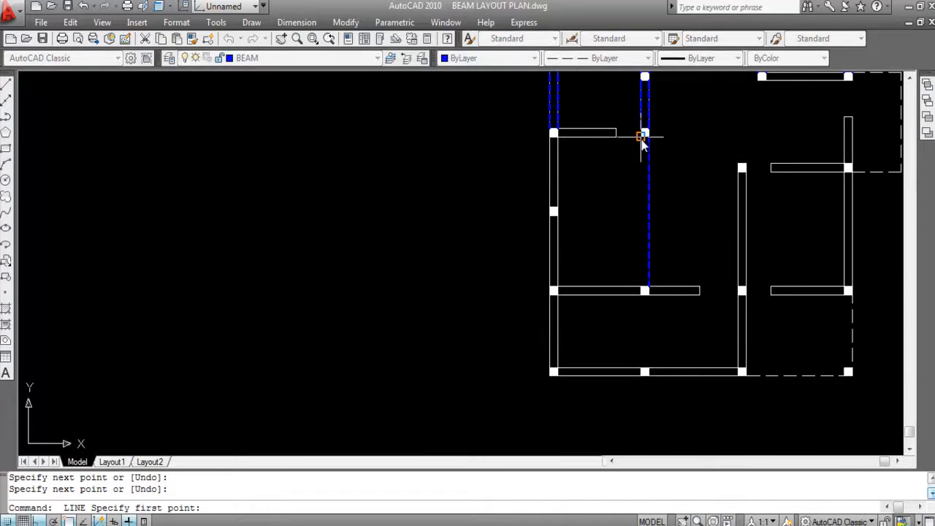
# - Draw the parallel left beam line across the living area, between the left corners of the same two columns
pyautogui.click(641, 139)
pyautogui.scroll(3, 643, 267)
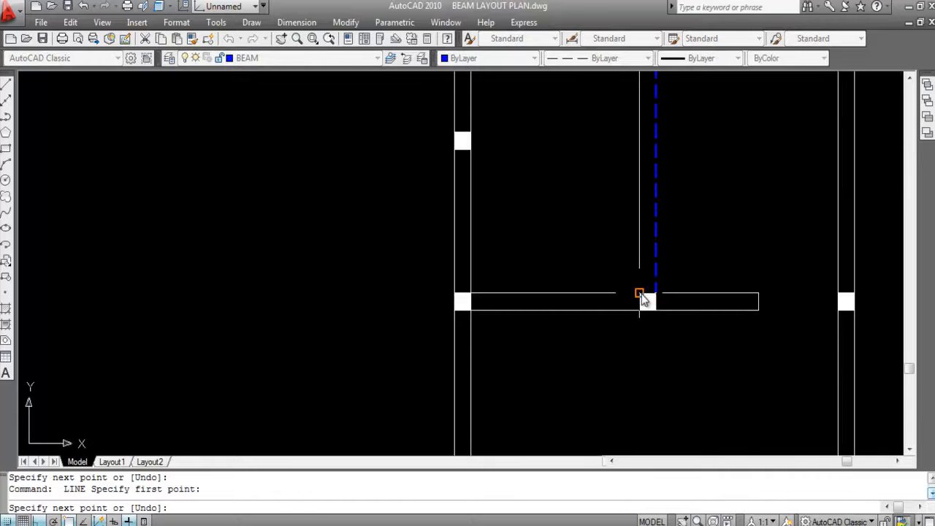
pyautogui.click(640, 289)
pyautogui.scroll(-4, 606, 289)
pyautogui.press('Return')
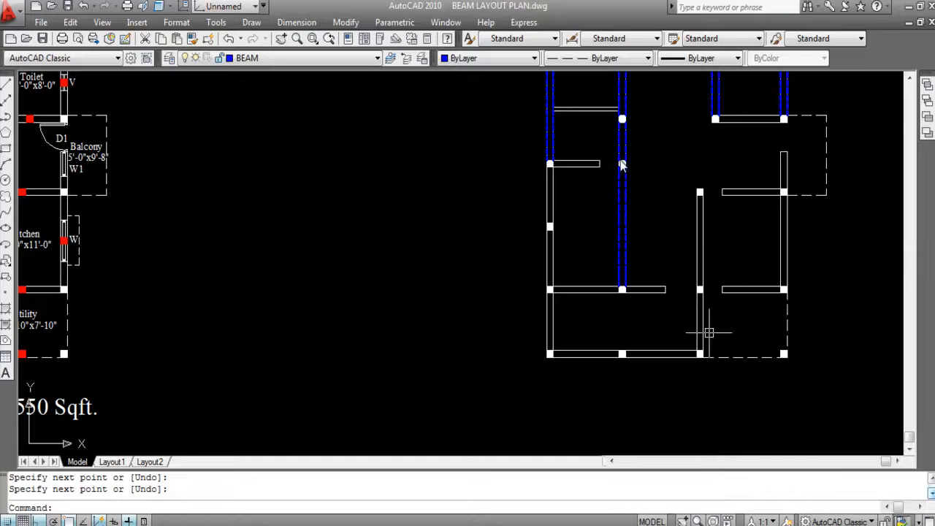
# - Compare the living-dining and kitchen area of the original first floor plan with the beam layout drawn so far
pyautogui.scroll(-4, 686, 218)
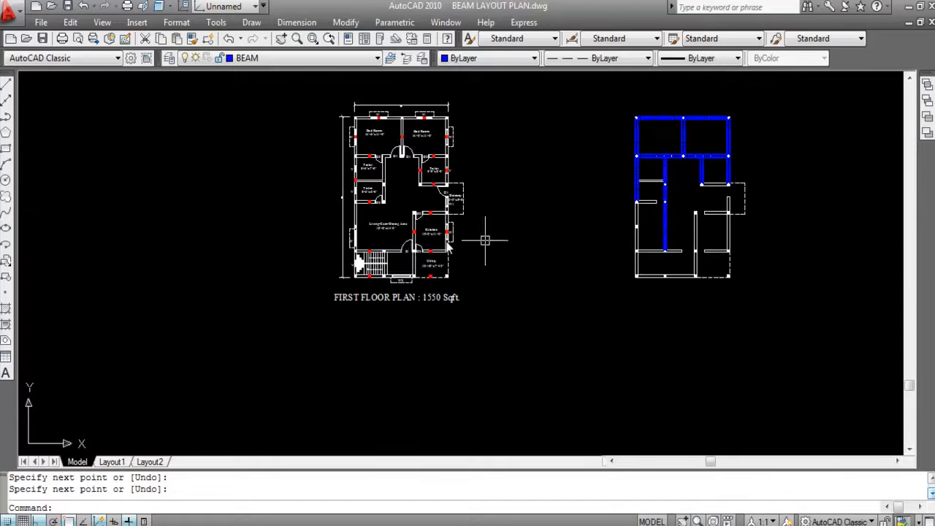
pyautogui.scroll(5, 374, 219)
pyautogui.scroll(-1, 378, 186)
pyautogui.scroll(2, 374, 213)
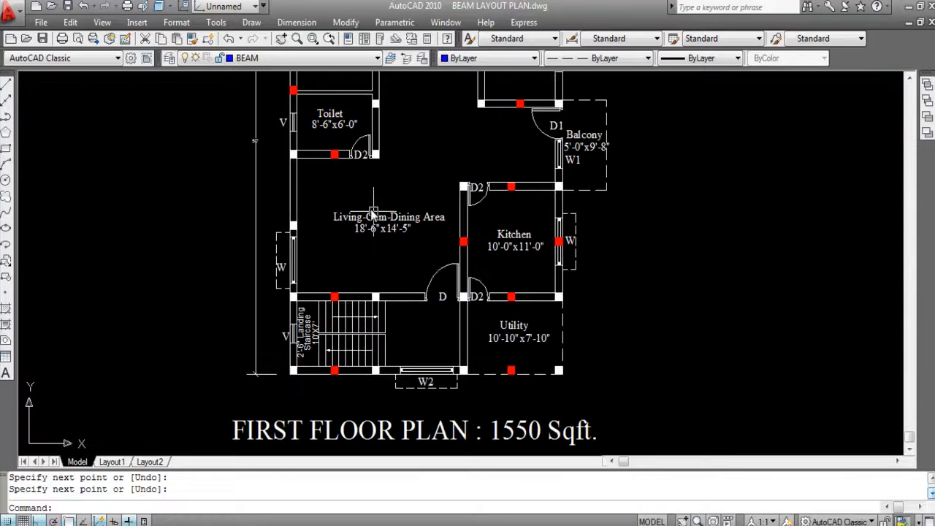
pyautogui.scroll(-4, 371, 194)
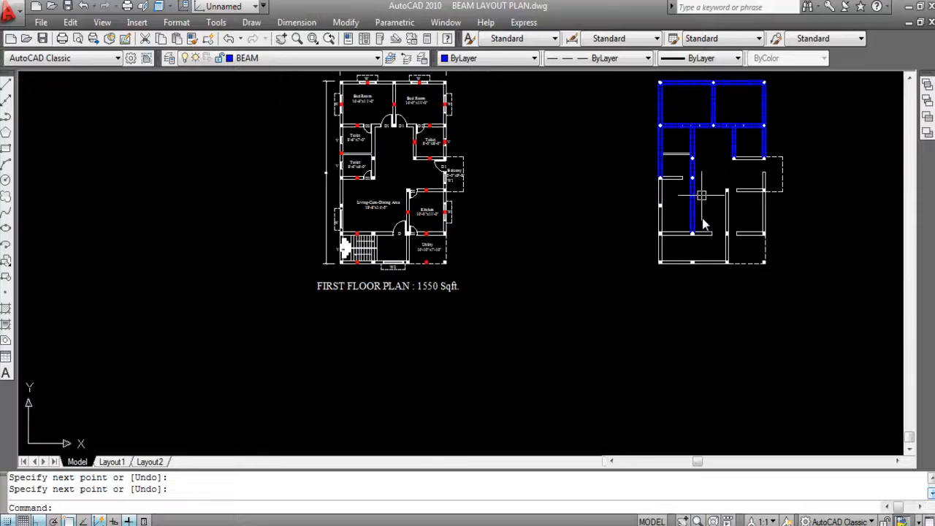
pyautogui.scroll(3, 702, 190)
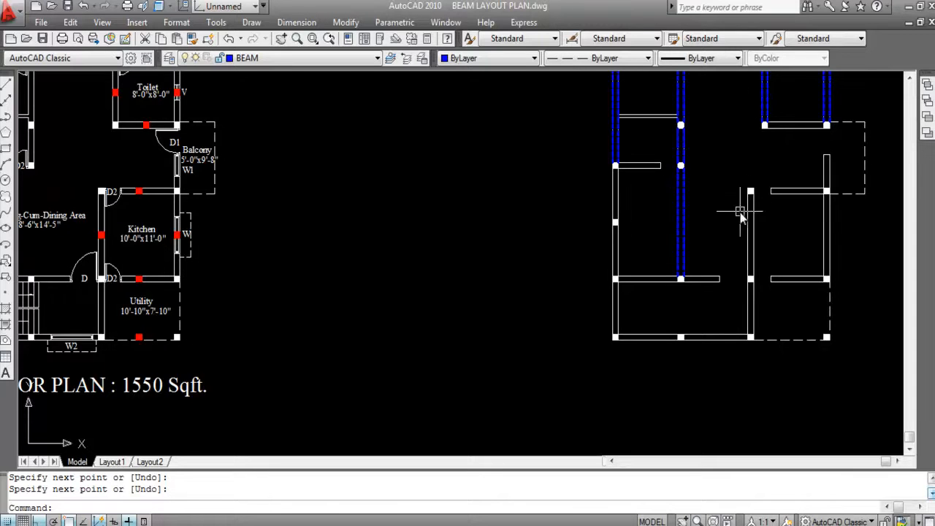
pyautogui.scroll(-2, 745, 182)
# - Draw a horizontal beam line from the right interior column's lower left corner across to the left interior column
pyautogui.scroll(4, 753, 175)
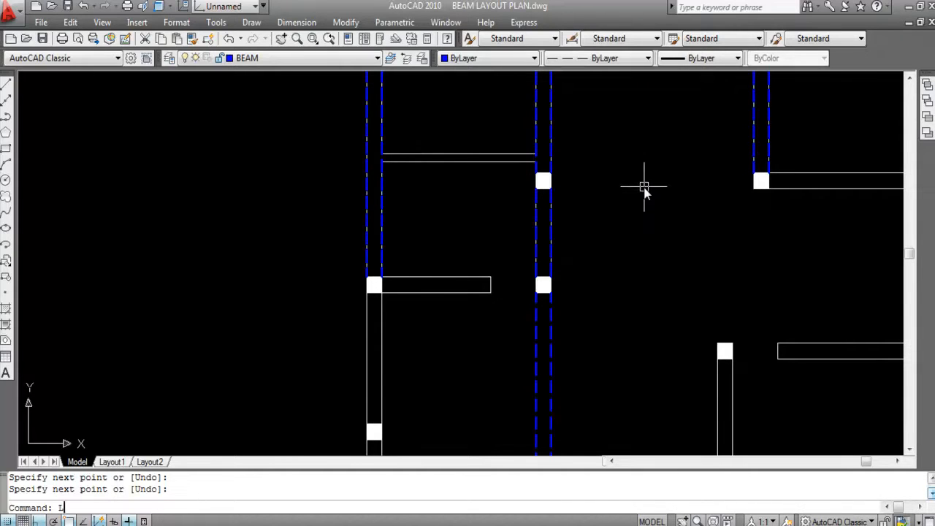
pyautogui.press('Return')
pyautogui.scroll(2, 751, 196)
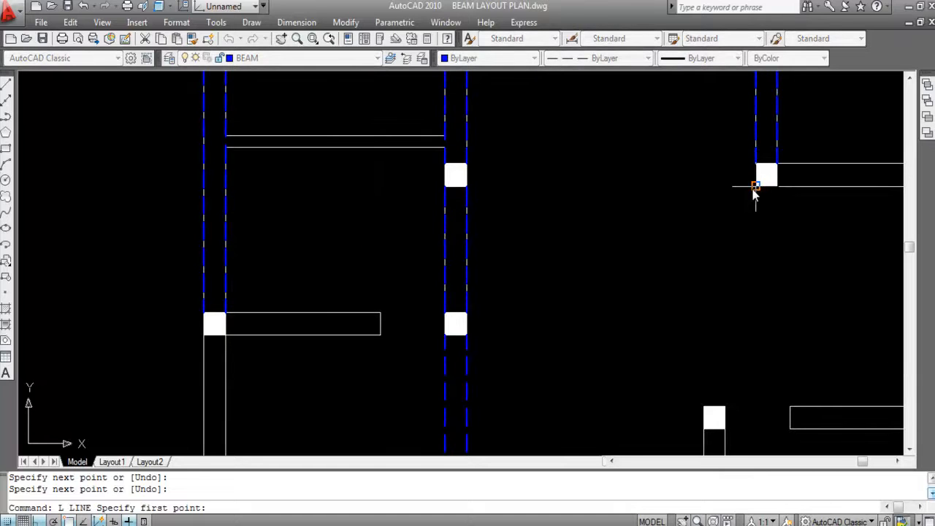
pyautogui.click(755, 187)
pyautogui.click(468, 187)
pyautogui.press('Return')
pyautogui.press('Return')
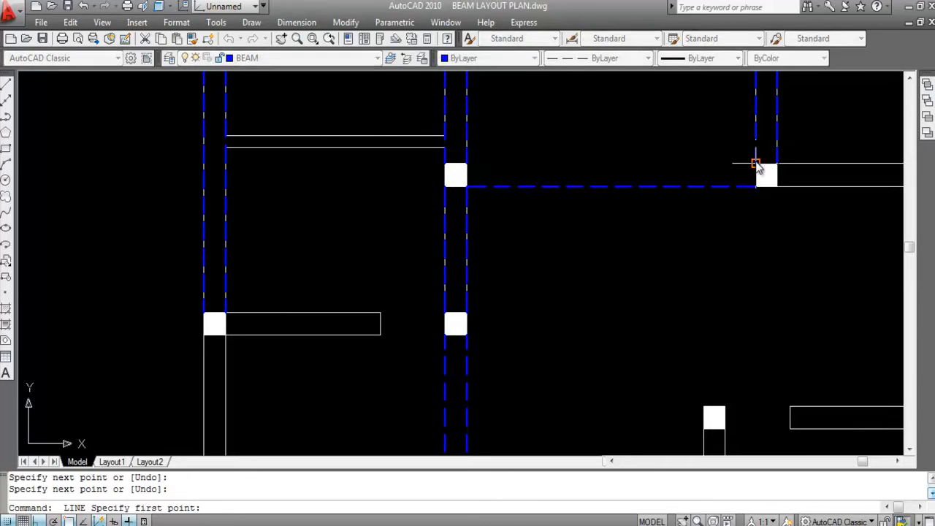
# - Draw the parallel upper beam line between the top corners of the right and left interior columns
pyautogui.click(756, 164)
pyautogui.click(465, 164)
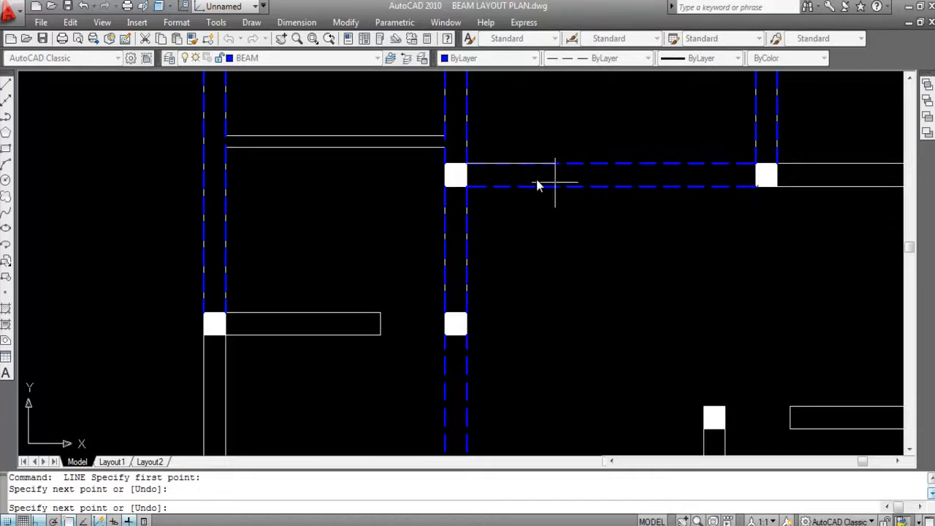
pyautogui.scroll(-5, 589, 194)
pyautogui.press('Return')
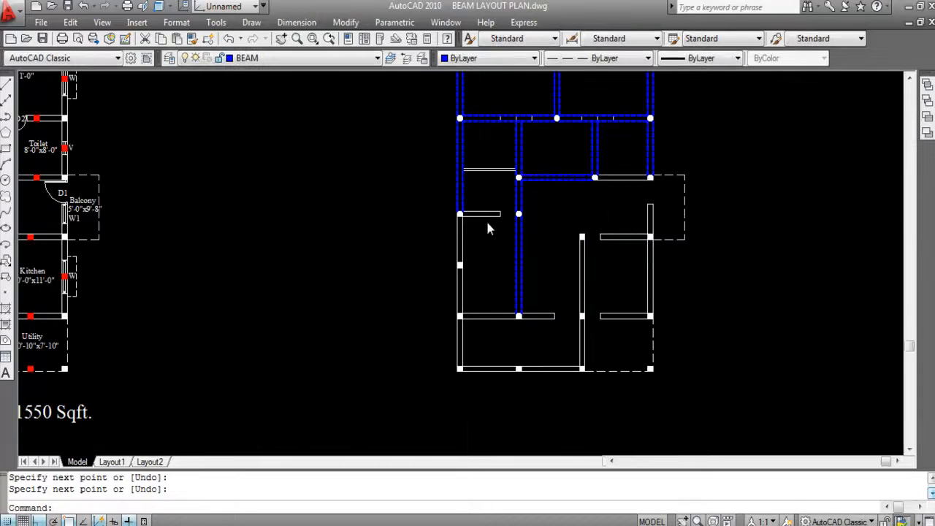
# - Draw a beam line along the lower face of the lower toilet's bottom wall, from the left wall column to the interior column
pyautogui.scroll(3, 445, 212)
pyautogui.scroll(-2, 441, 226)
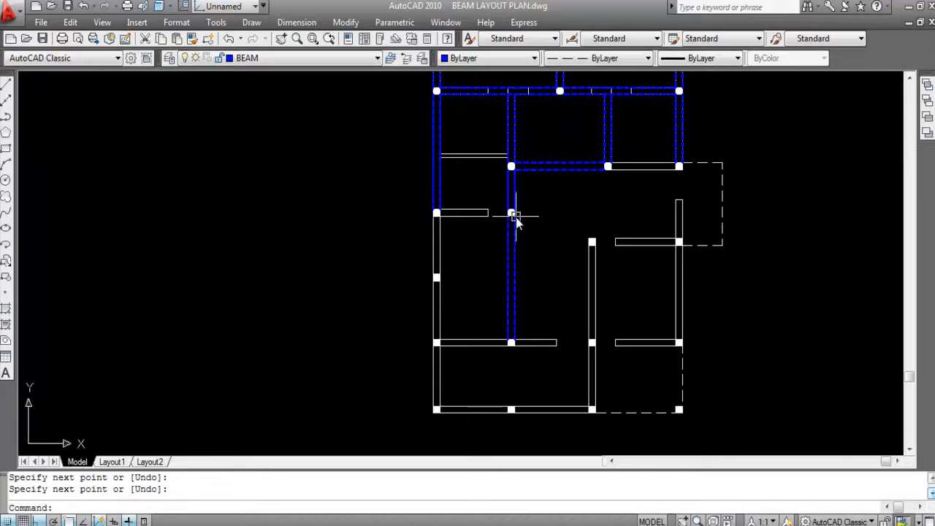
pyautogui.scroll(2, 460, 219)
pyautogui.scroll(2, 458, 220)
pyautogui.press('Return')
pyautogui.scroll(2, 417, 219)
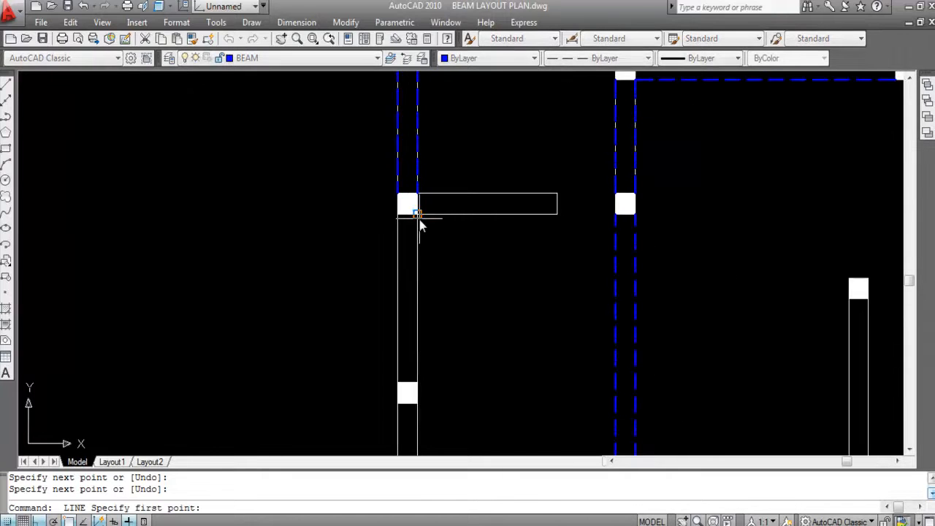
pyautogui.click(416, 214)
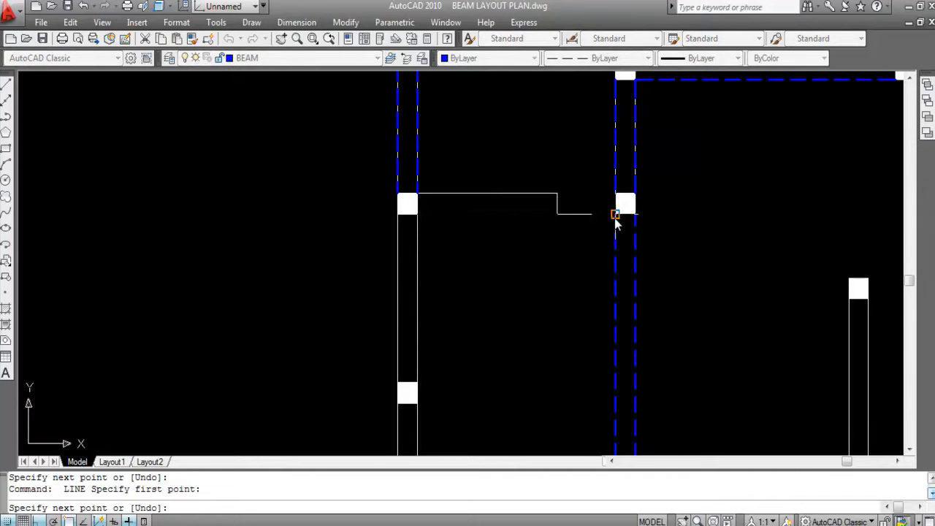
pyautogui.click(614, 215)
pyautogui.press('Return')
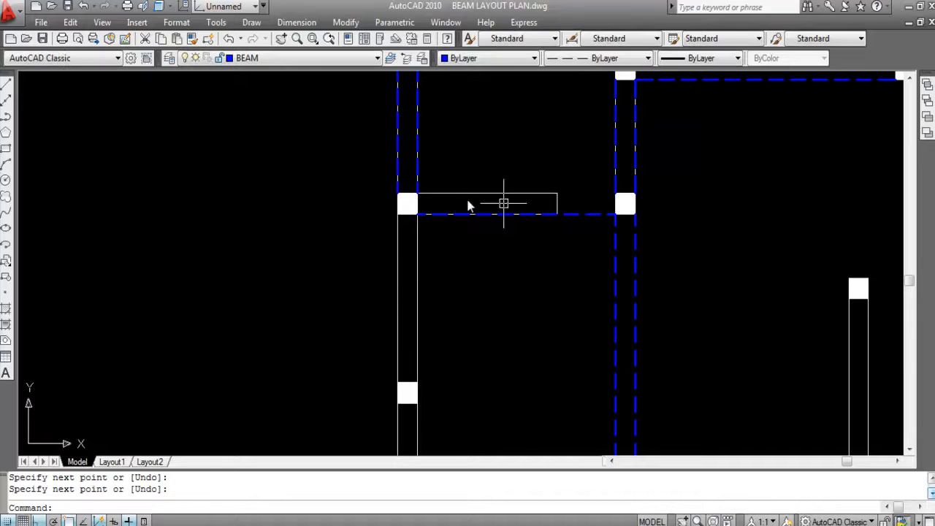
# - Draw the parallel beam line along the upper face of the lower toilet's bottom wall between the same two columns
pyautogui.press('Return')
pyautogui.click(417, 195)
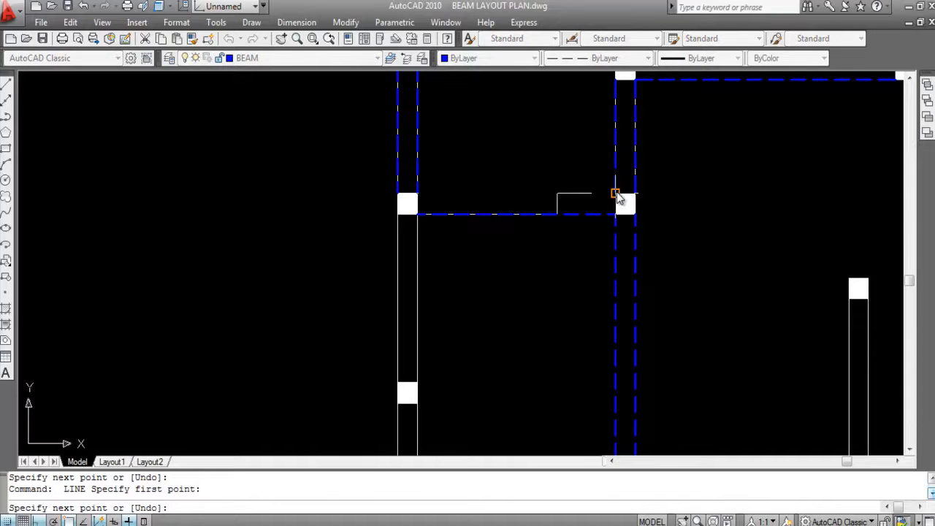
pyautogui.click(615, 194)
pyautogui.scroll(-8, 611, 198)
pyautogui.press('Return')
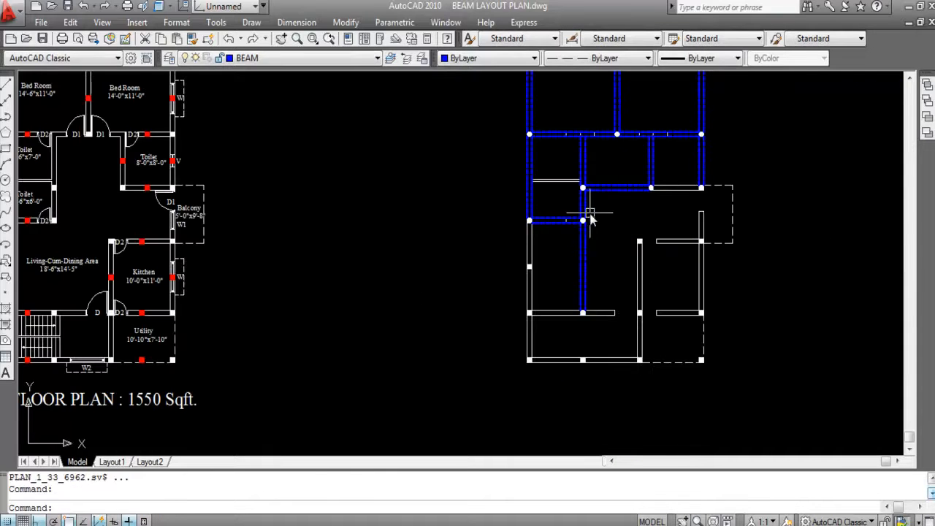
# - Draw a beam line along the left wall's outer face from the column at the toilet corner down to the living area's mid-wall column
pyautogui.scroll(2, 592, 219)
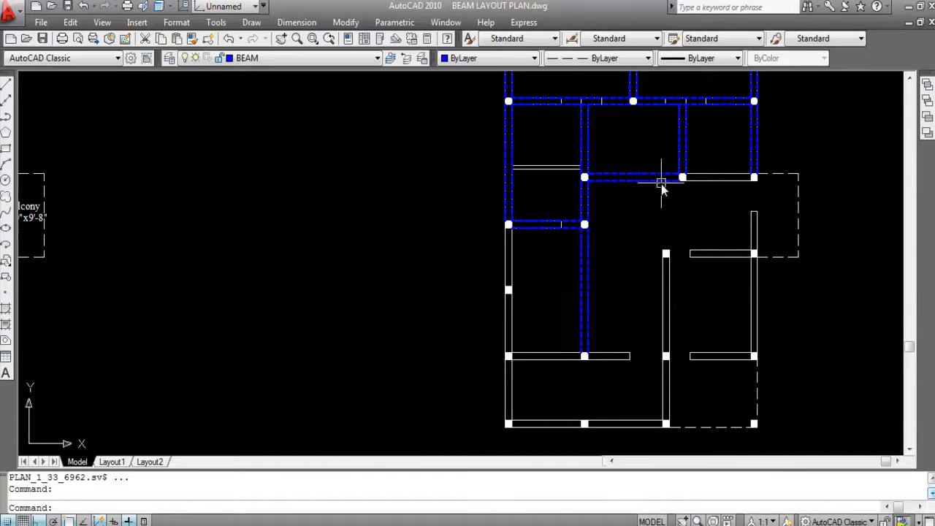
pyautogui.scroll(-2, 643, 219)
pyautogui.scroll(3, 555, 241)
pyautogui.scroll(2, 569, 208)
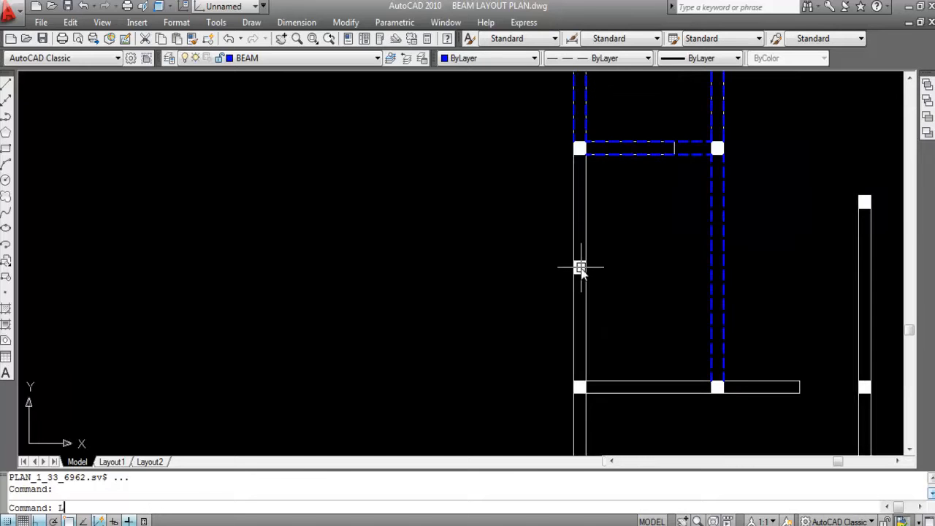
pyautogui.press('Return')
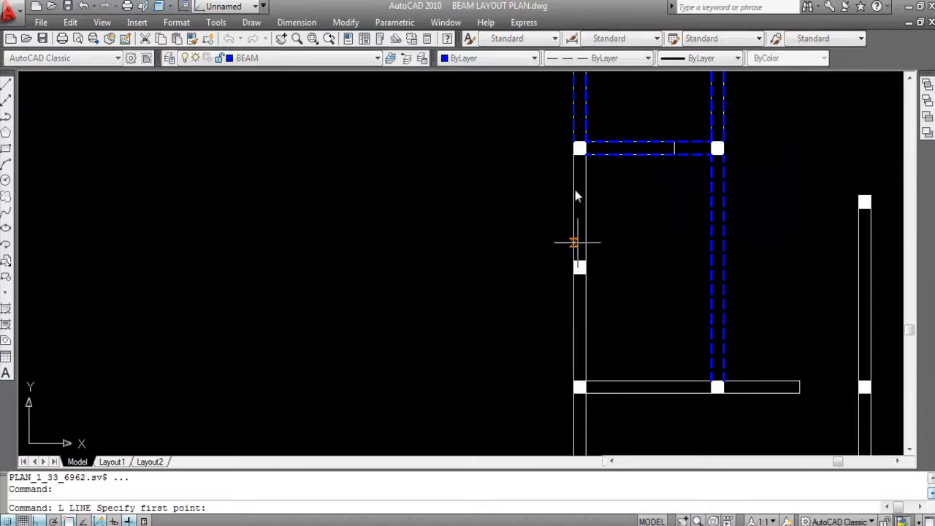
pyautogui.click(574, 153)
pyautogui.click(577, 264)
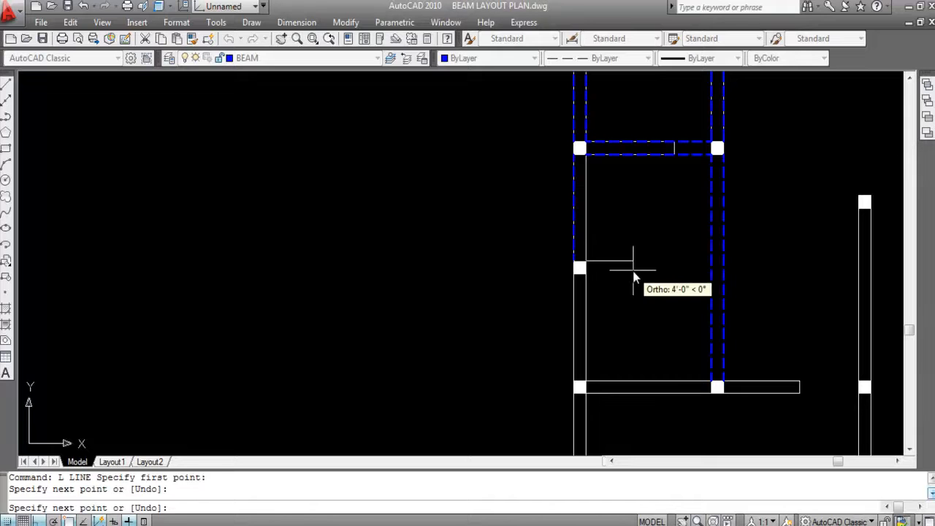
pyautogui.press('Return')
pyautogui.press('Return')
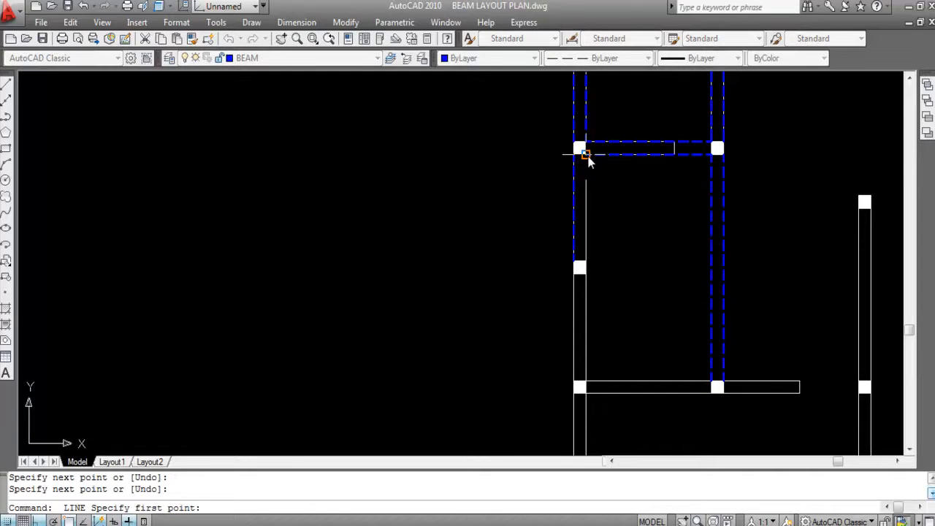
# - Draw the parallel beam line along the left wall's inner face from the toilet-corner column down to the mid-wall column
pyautogui.click(589, 159)
pyautogui.click(588, 260)
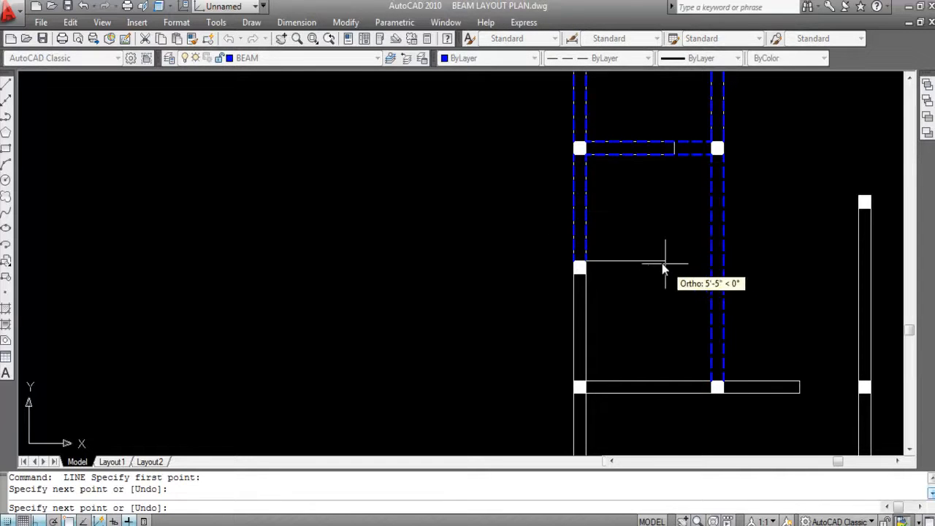
pyautogui.press('Return')
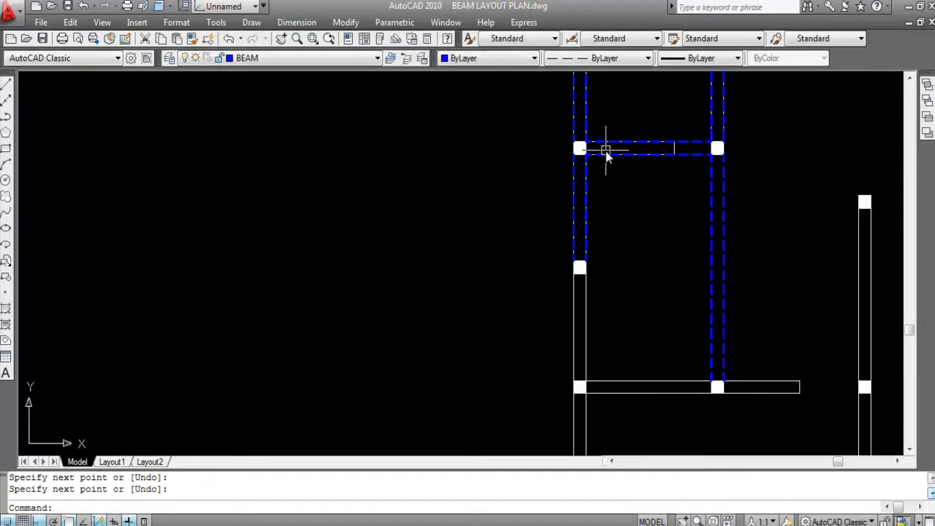
pyautogui.scroll(-4, 550, 150)
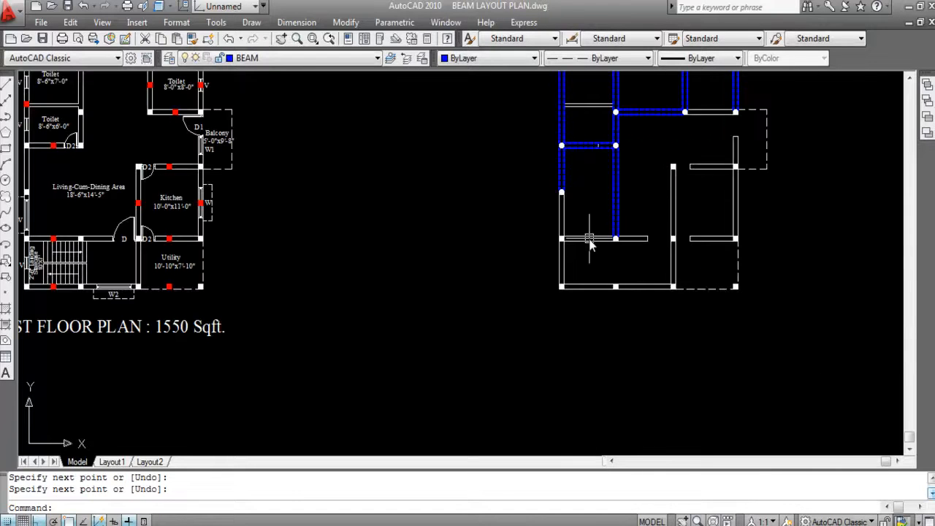
# - Draw a beam line along the left wall's outer face from the living area's mid-wall column down to the column at the staircase's upper corner
pyautogui.scroll(3, 561, 239)
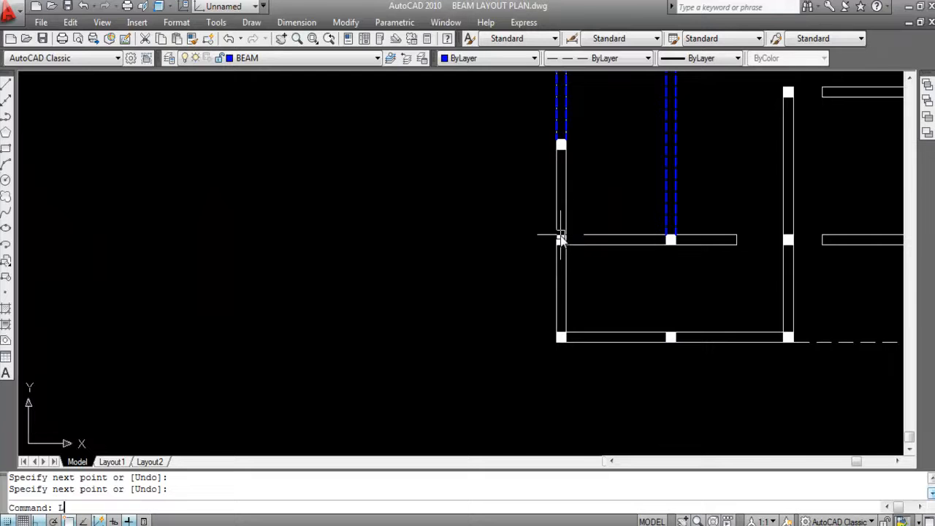
pyautogui.press('Return')
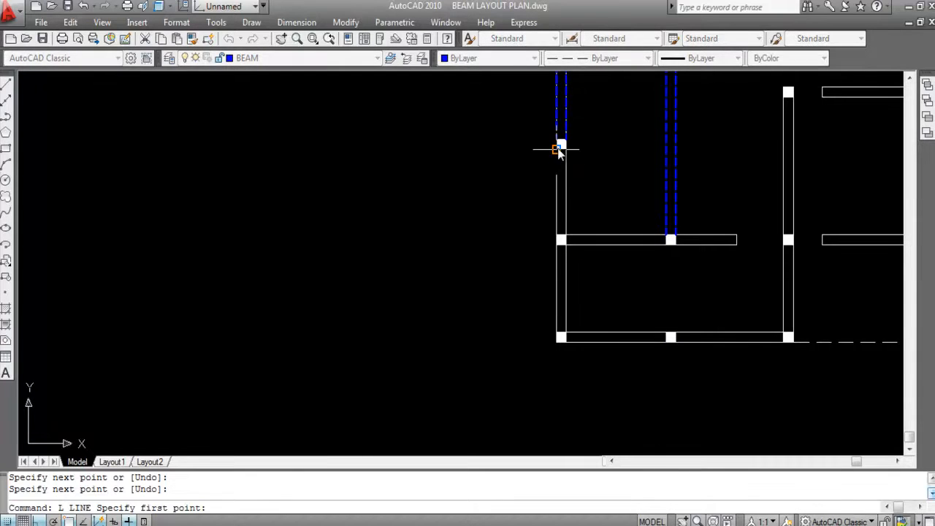
pyautogui.click(557, 150)
pyautogui.click(557, 235)
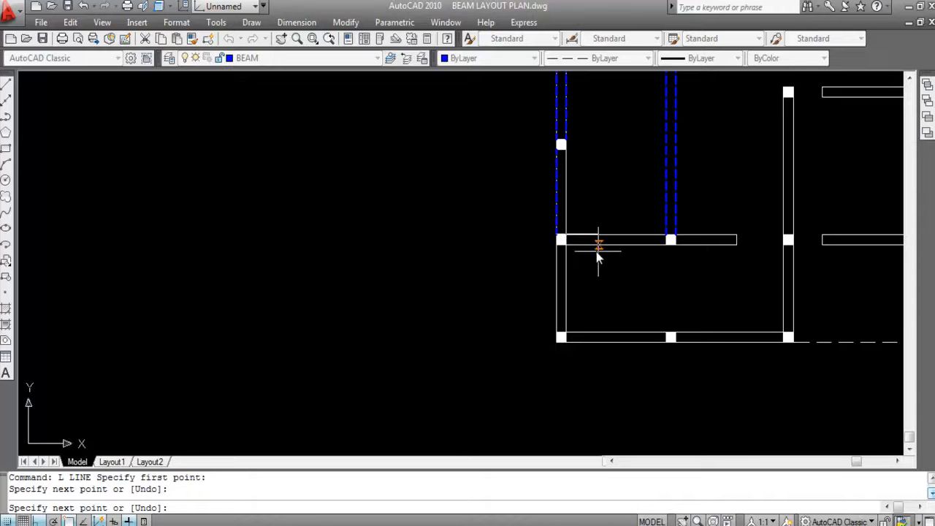
pyautogui.press('Return')
pyautogui.press('Return')
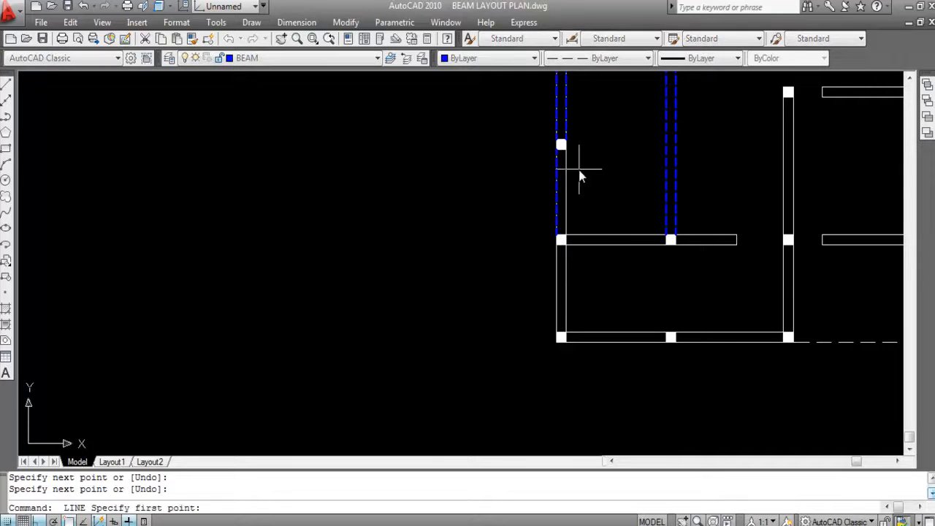
# - Draw the parallel beam line along the left wall's inner face from the mid-wall column down to the staircase's upper corner column
pyautogui.click(566, 150)
pyautogui.scroll(3, 572, 225)
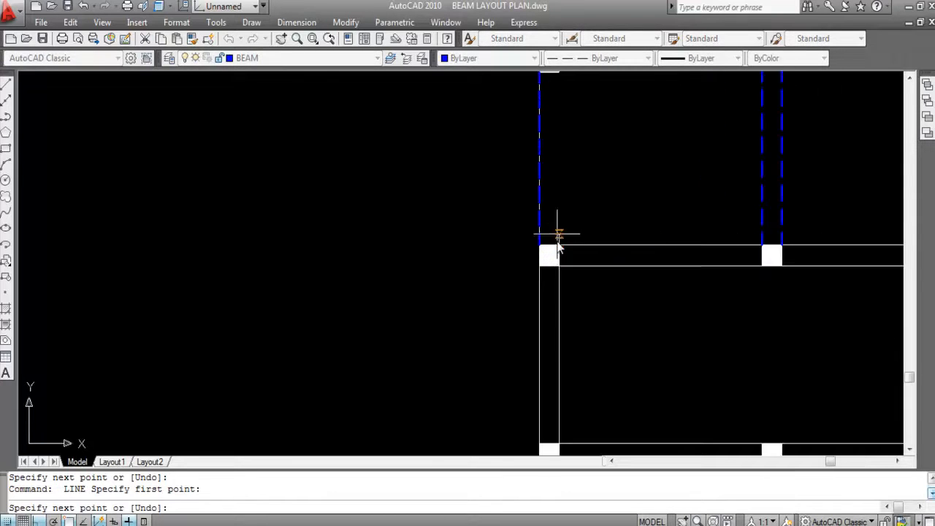
pyautogui.click(559, 246)
pyautogui.scroll(-2, 560, 208)
pyautogui.scroll(-5, 560, 208)
pyautogui.press('Return')
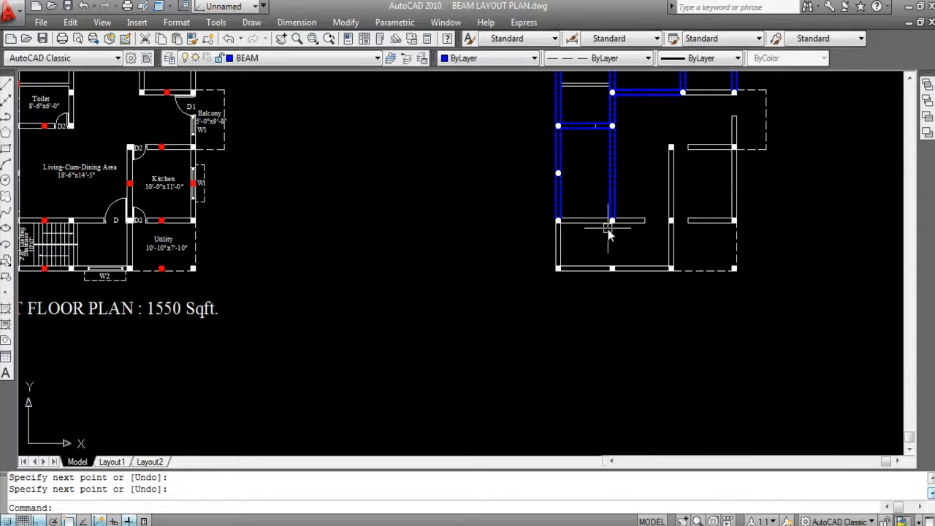
# - Draw a beam line along the lower face of the living area's bottom wall, from the left wall column to the interior column
pyautogui.scroll(3, 620, 225)
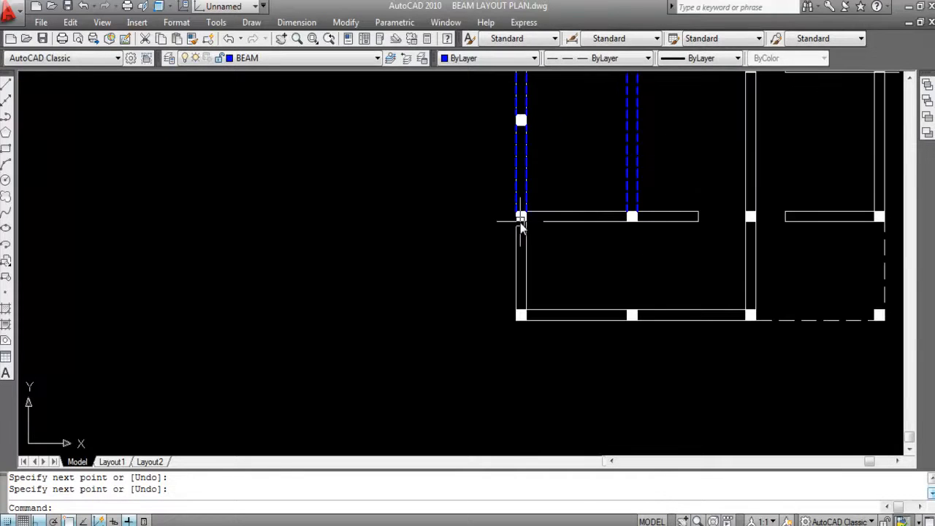
pyautogui.press('Return')
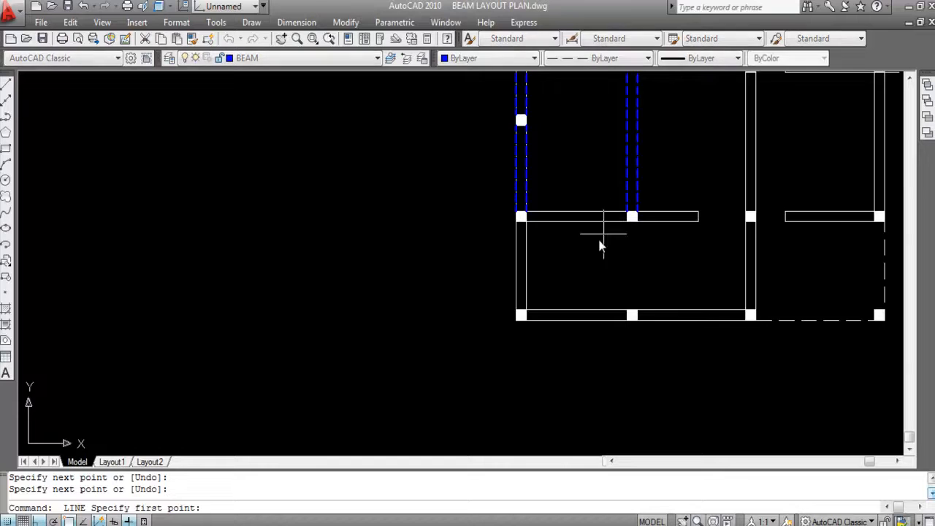
pyautogui.scroll(3, 540, 222)
pyautogui.click(510, 223)
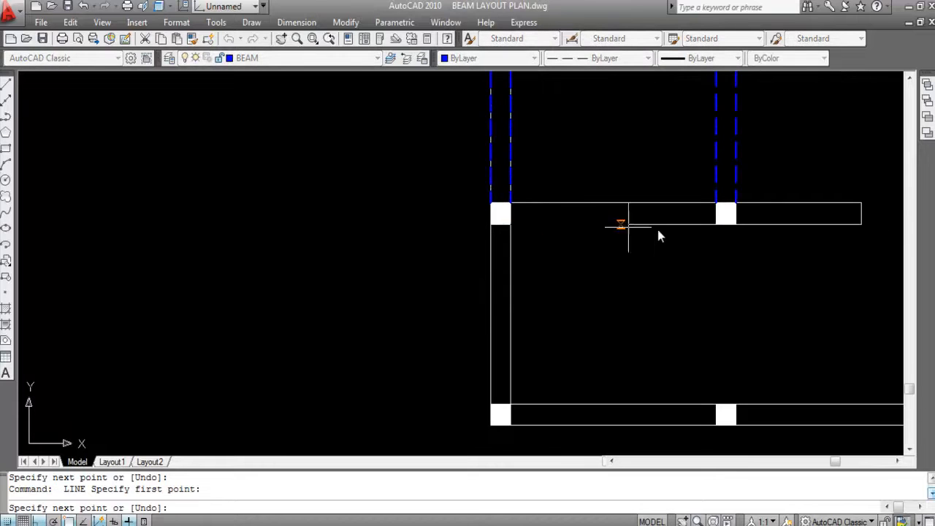
pyautogui.click(716, 224)
pyautogui.press('Return')
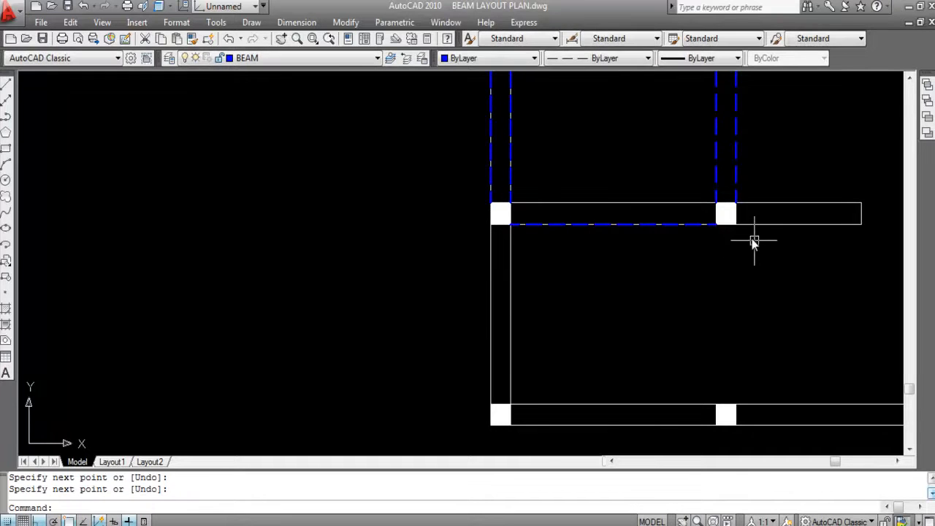
# - Continue the beam along the living area's bottom wall with a lower-face line from the interior column to the kitchen wall column
pyautogui.press('Return')
pyautogui.click(734, 232)
pyautogui.scroll(-2, 684, 234)
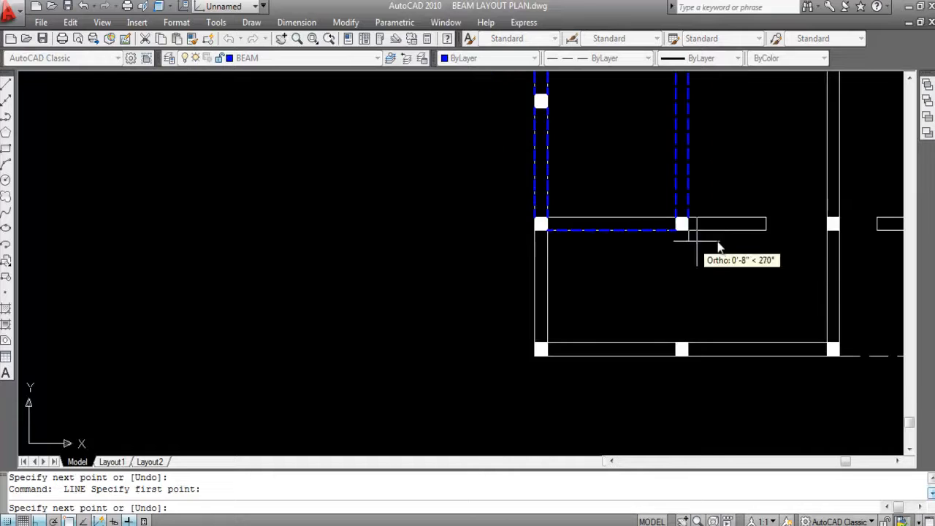
pyautogui.scroll(1, 828, 233)
pyautogui.click(828, 232)
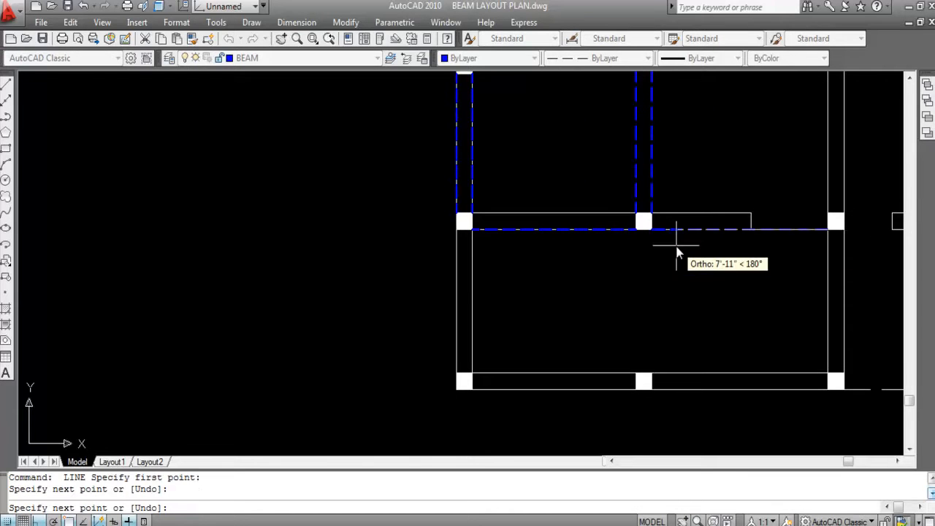
pyautogui.press('Return')
# - Offset both lower-face beam lines of the living area's bottom wall 10 inches upward
pyautogui.write('O')
pyautogui.press('Return')
pyautogui.write('1')
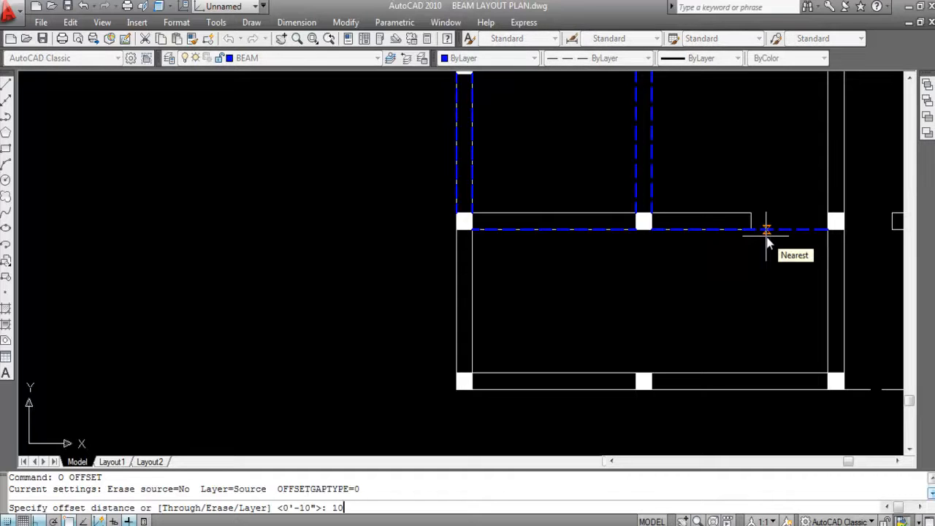
pyautogui.write('0')
pyautogui.press('Return')
pyautogui.click(611, 230)
pyautogui.click(612, 163)
pyautogui.click(715, 230)
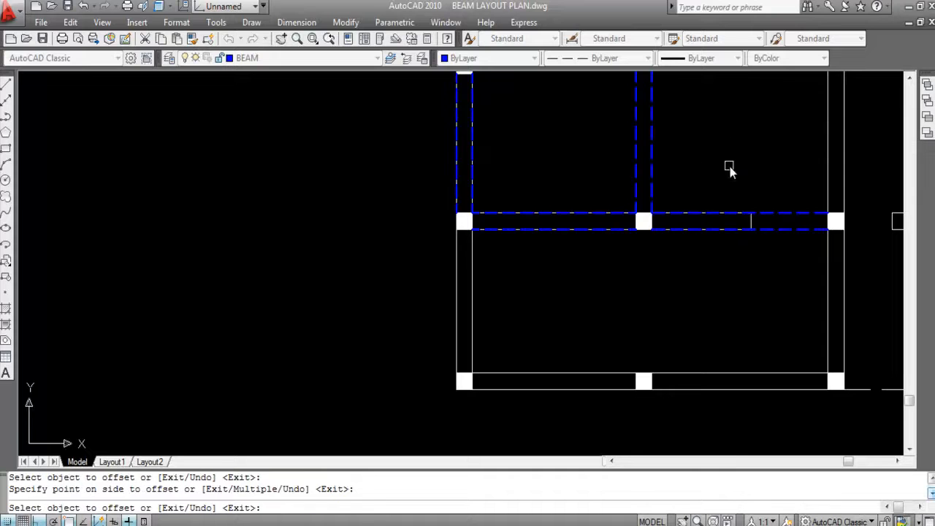
pyautogui.click(726, 163)
pyautogui.scroll(-3, 626, 202)
pyautogui.press('Escape')
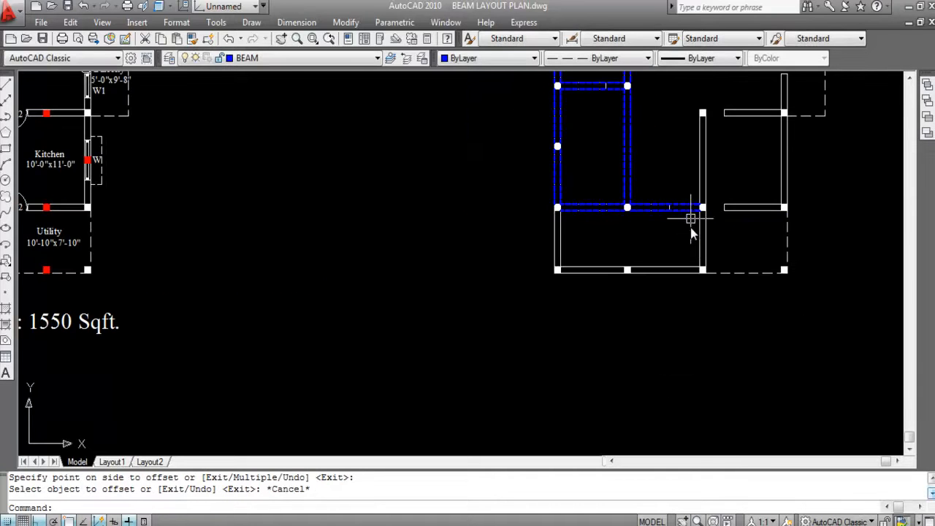
# - Draw a beam line along the outer face of the staircase's left wall, from its upper corner column to the plan's bottom-left column
pyautogui.scroll(-2, 692, 233)
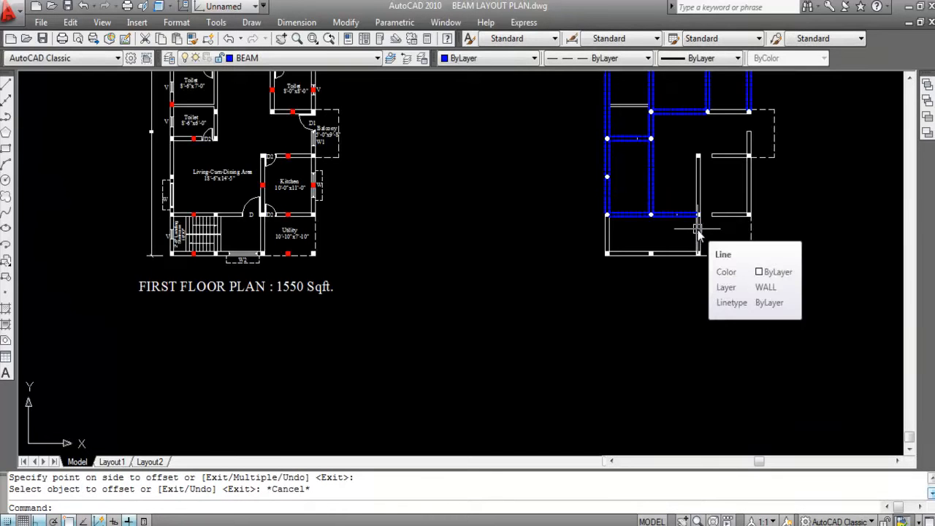
pyautogui.scroll(3, 622, 233)
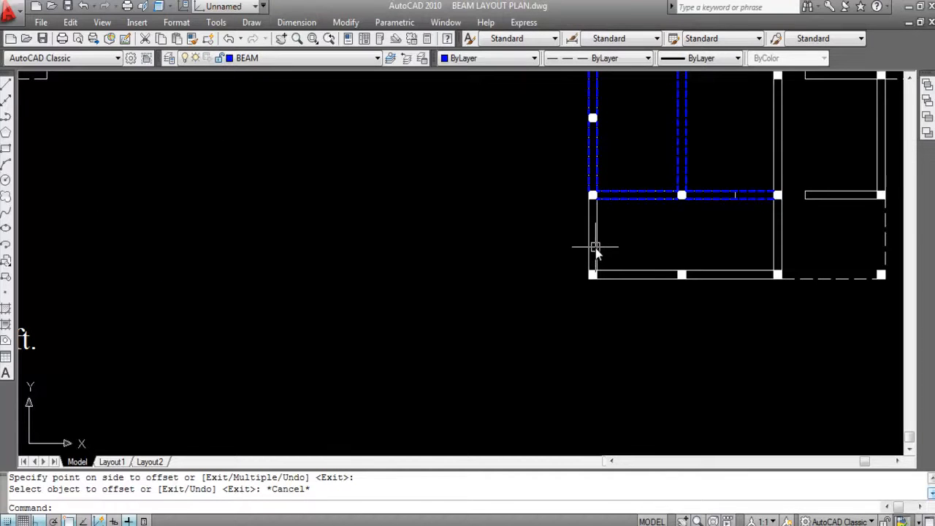
pyautogui.press('Return')
pyautogui.scroll(3, 587, 213)
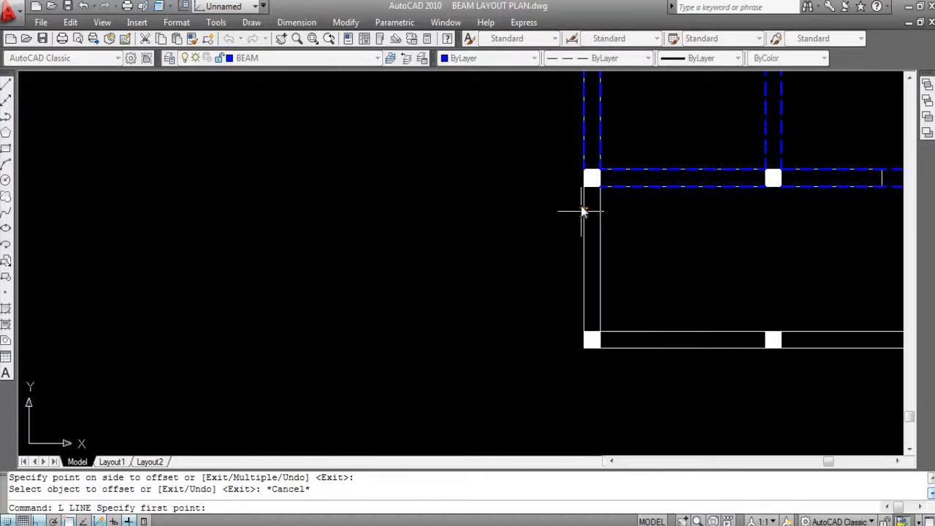
pyautogui.click(584, 187)
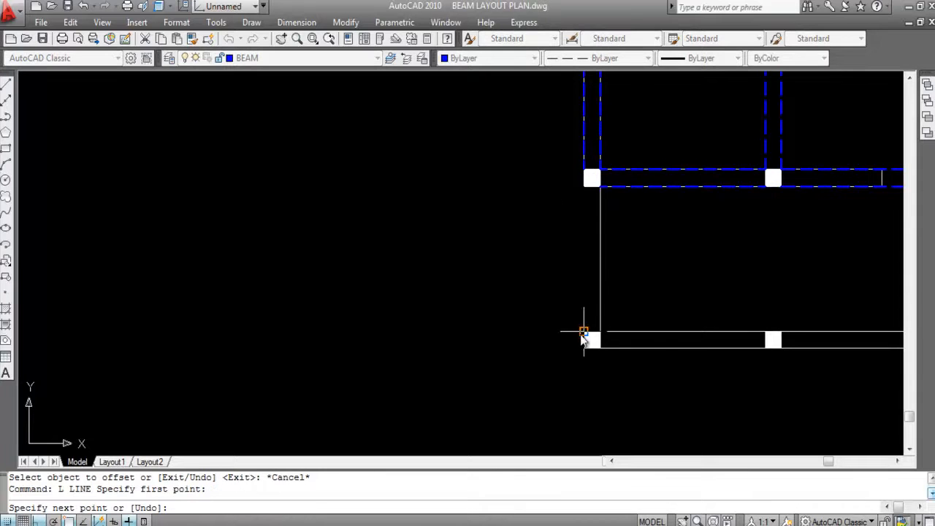
pyautogui.click(585, 332)
pyautogui.press('Return')
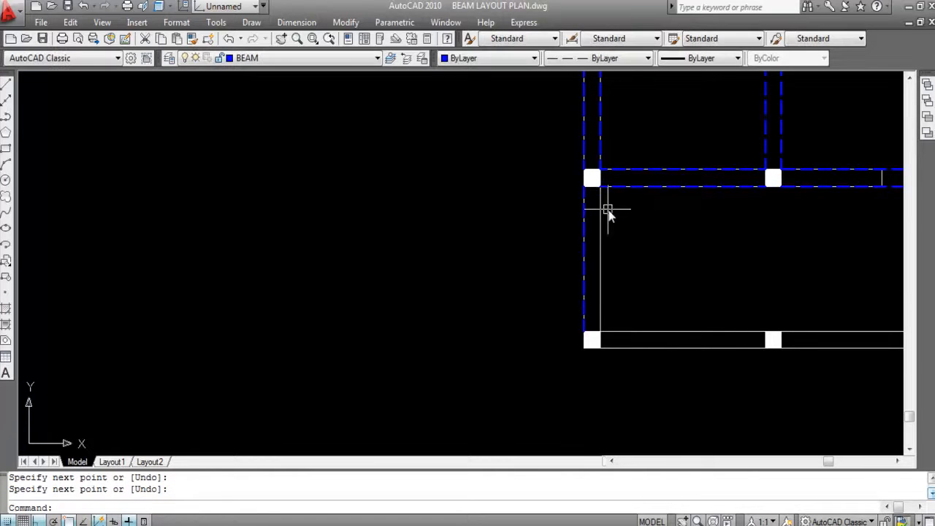
# - Draw the parallel beam line along the inner face of the staircase's left wall between the same two columns
pyautogui.press('Return')
pyautogui.click(600, 189)
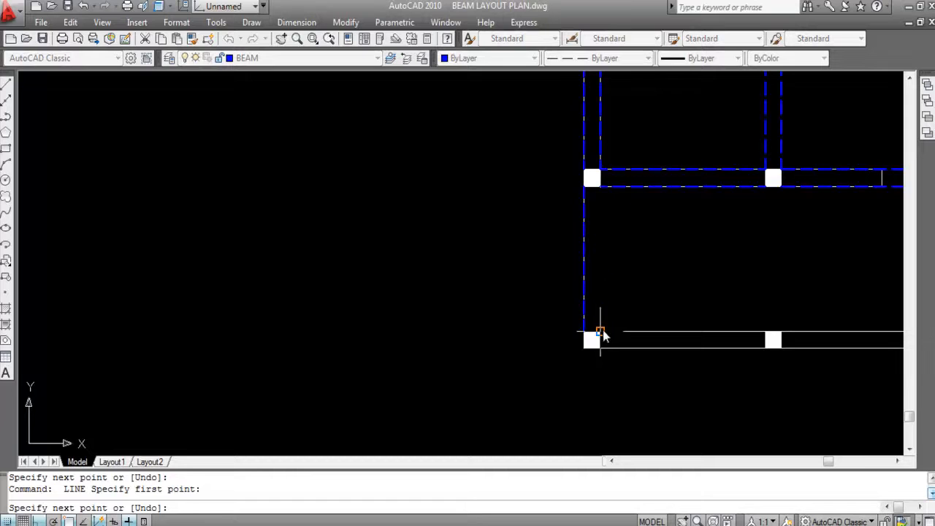
pyautogui.click(601, 332)
pyautogui.press('Return')
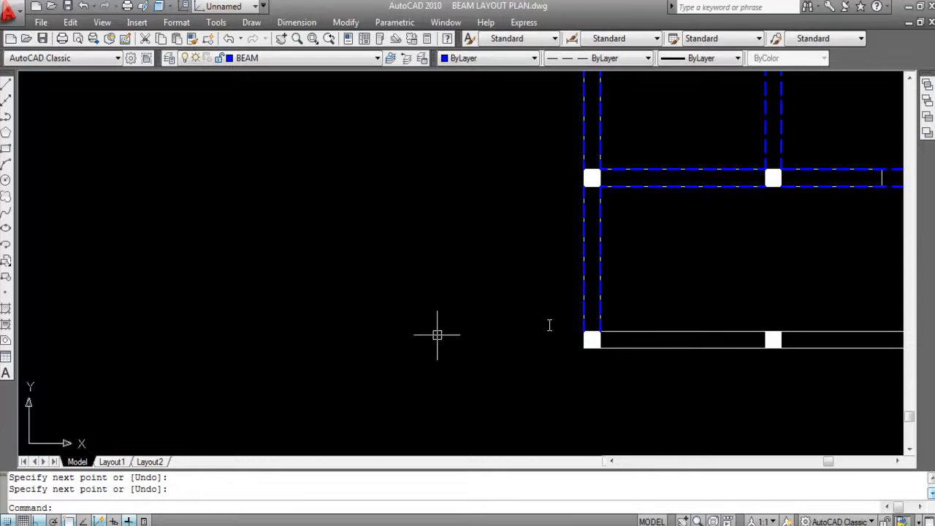
# - Draw a beam line along the outer face of the plan's bottom wall, from the bottom-left corner column to the middle column
pyautogui.scroll(-2, 452, 309)
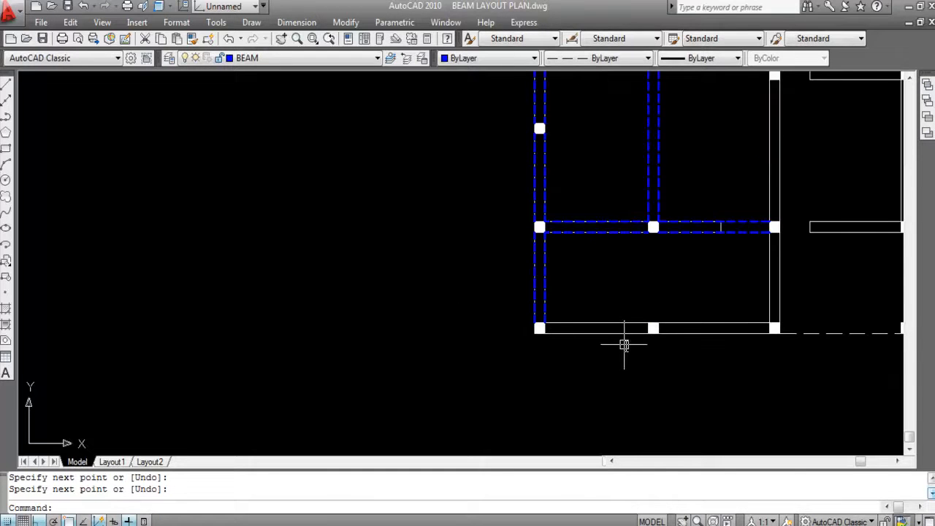
pyautogui.press('Return')
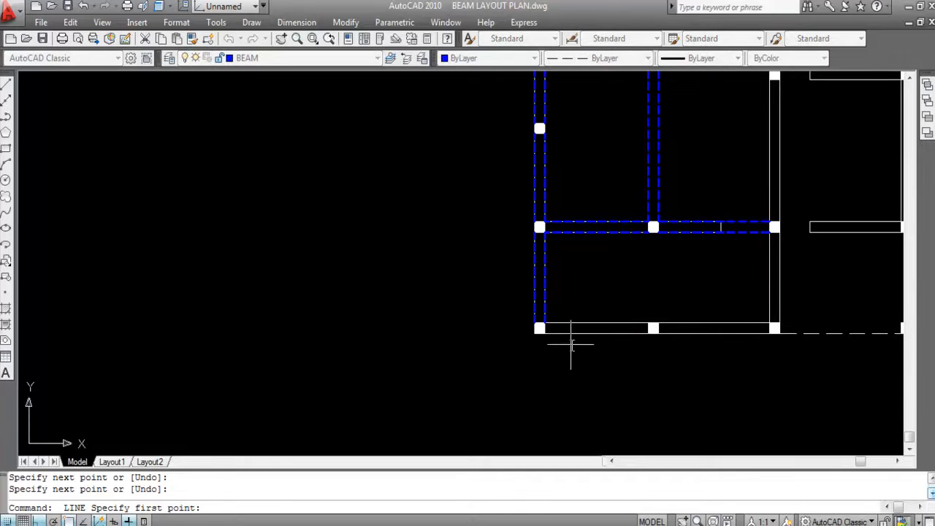
pyautogui.scroll(2, 545, 341)
pyautogui.click(544, 328)
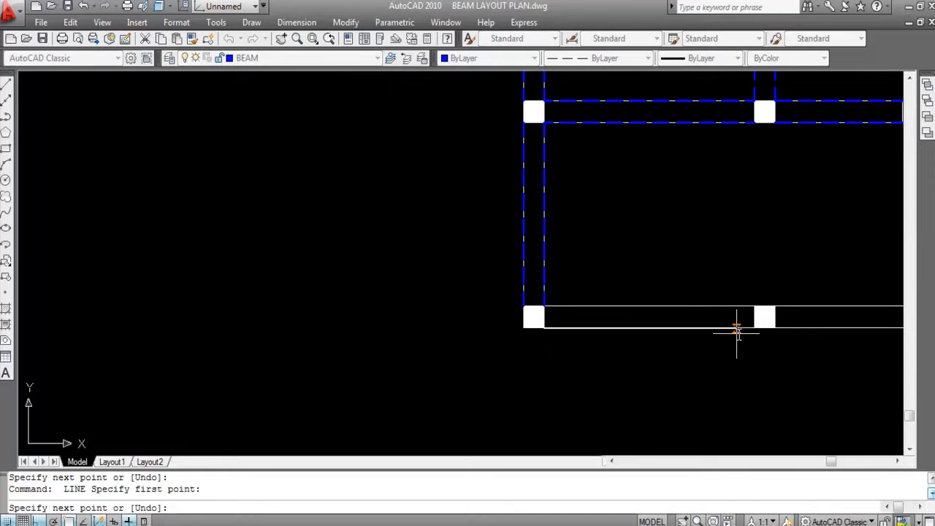
pyautogui.click(753, 327)
pyautogui.press('Return')
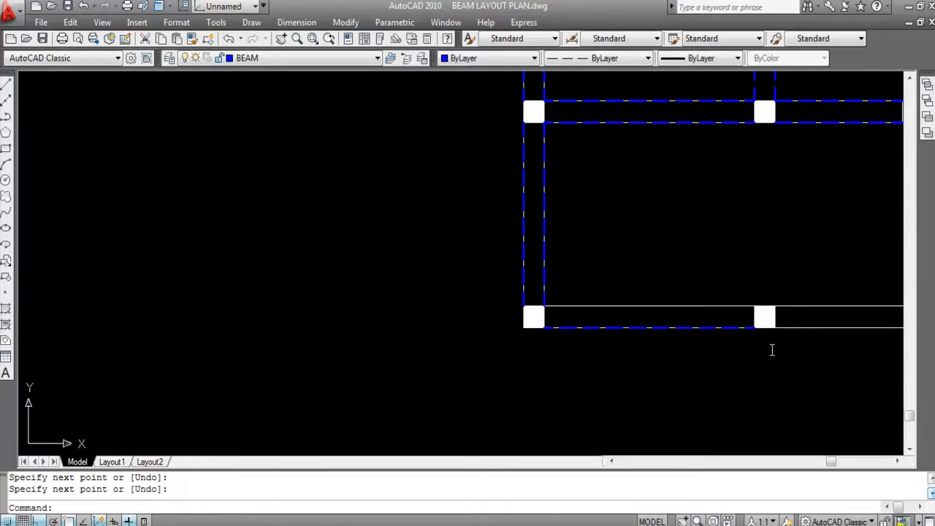
# - Draw the parallel beam line along the bottom wall's inner face from the bottom-left corner column to the middle column
pyautogui.press('Return')
pyautogui.click(542, 306)
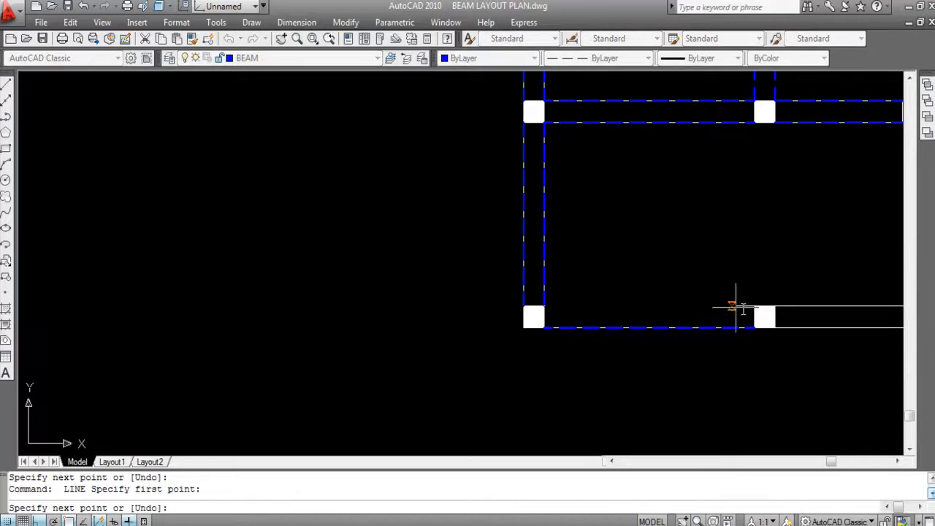
pyautogui.click(754, 306)
pyautogui.scroll(-6, 453, 322)
pyautogui.press('Return')
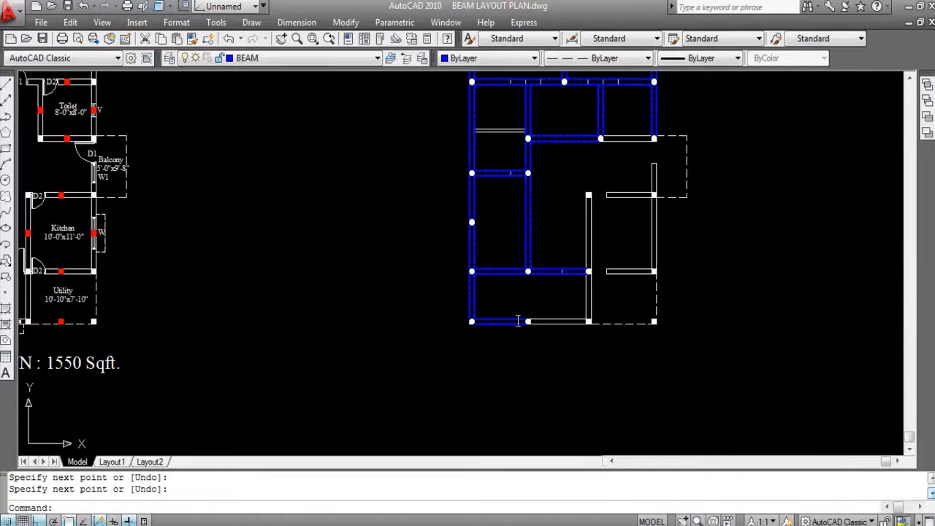
# - Draw a beam line along the bottom wall's outer face from the middle column to the column at the wall's right end
pyautogui.scroll(3, 516, 319)
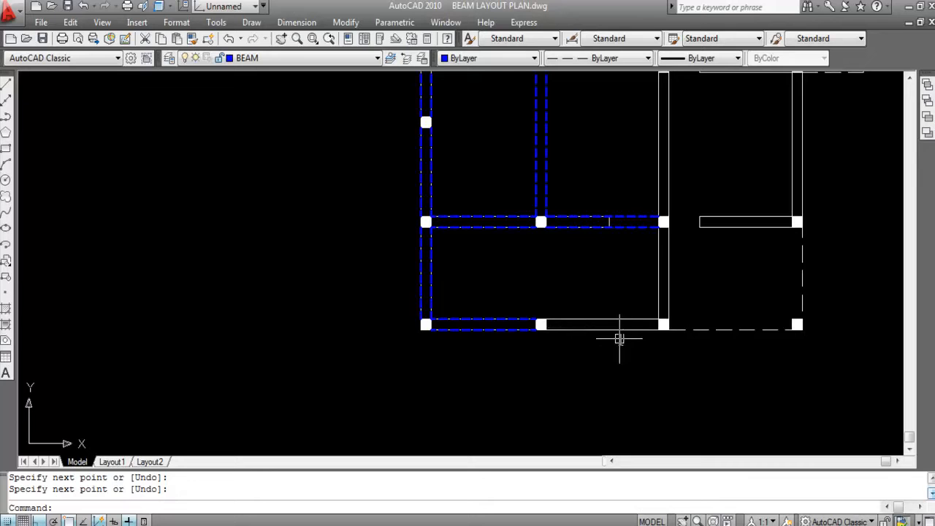
pyautogui.press('Return')
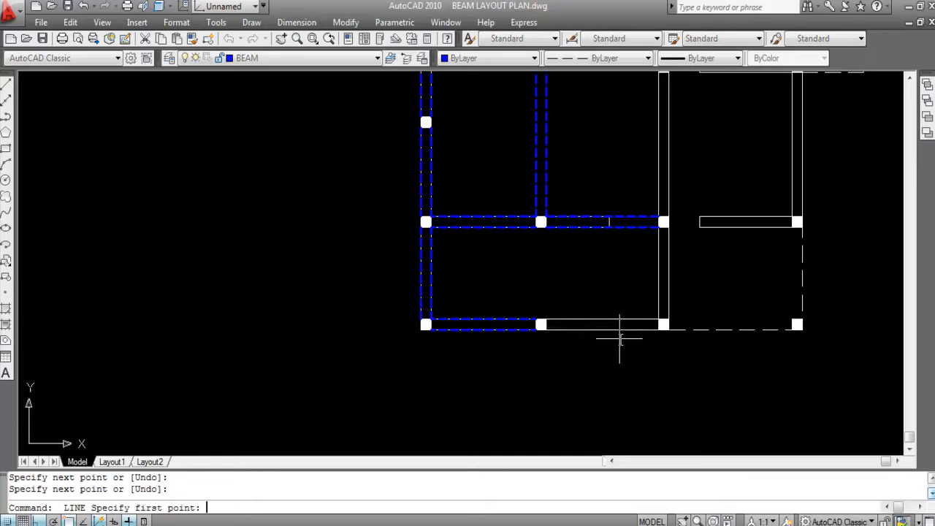
pyautogui.click(545, 330)
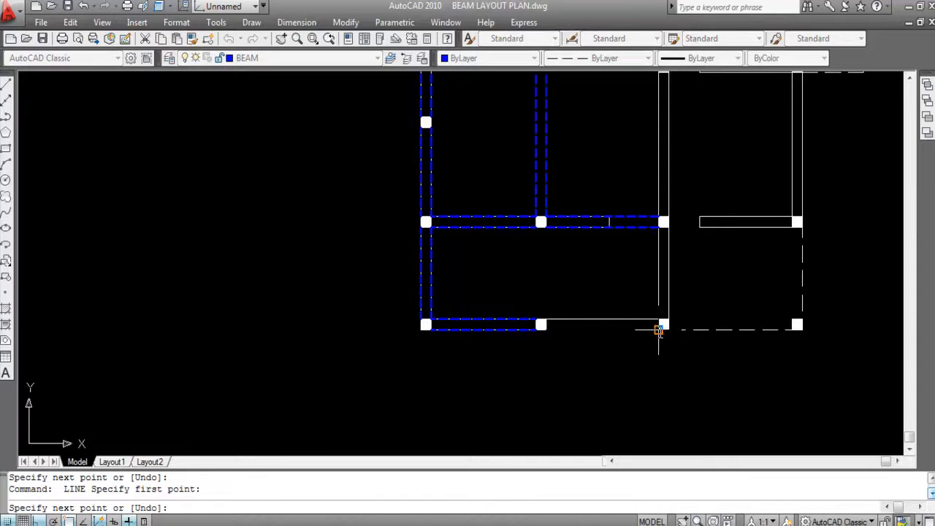
pyautogui.click(663, 329)
pyautogui.press('Return')
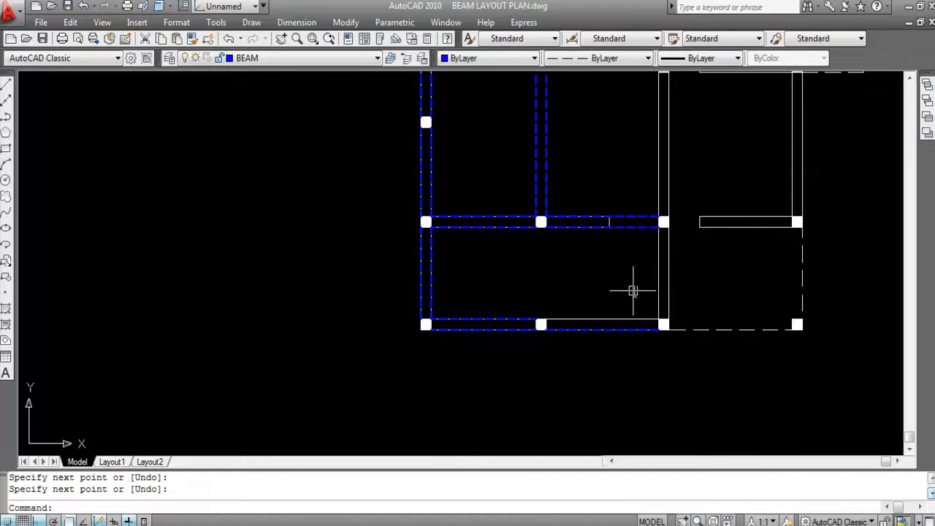
# - Draw the parallel beam line along the bottom wall's inner face from the middle column to the right-end column
pyautogui.scroll(2, 630, 289)
pyautogui.press('Return')
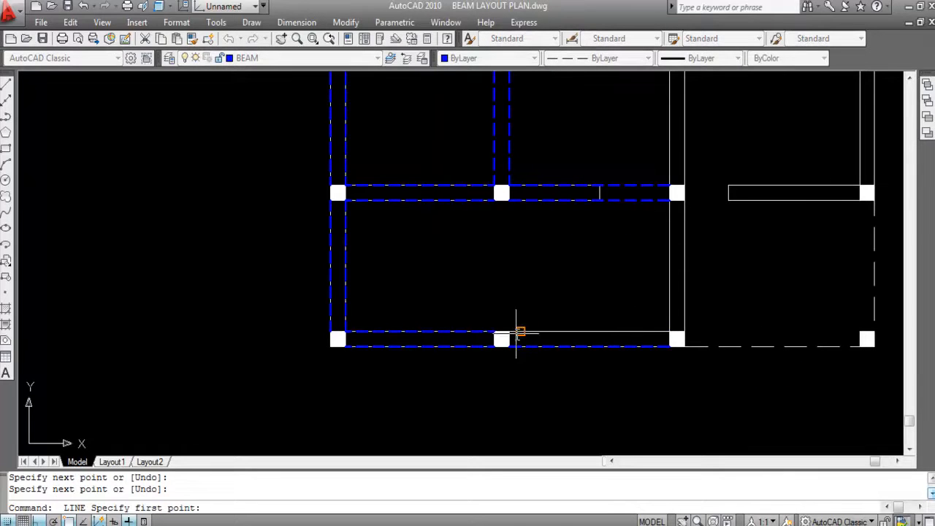
pyautogui.click(509, 332)
pyautogui.click(669, 332)
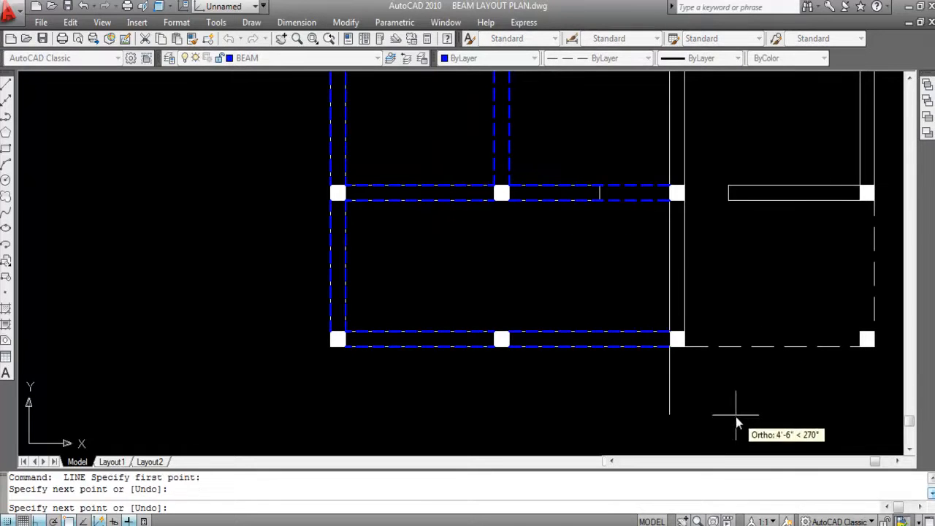
pyautogui.press('Return')
pyautogui.scroll(-2, 652, 338)
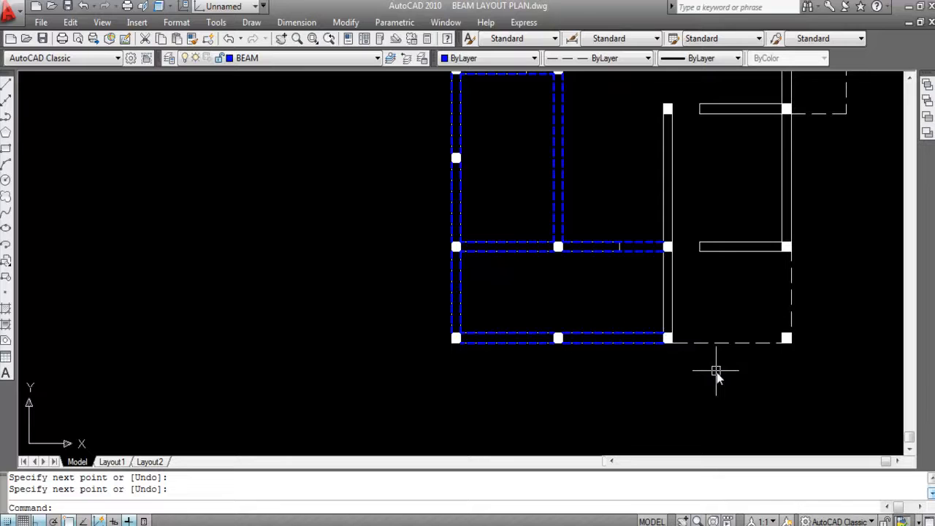
# - Draw a beam line along the dashed bottom outline from the bottom wall's right-end column to the plan's bottom-right corner column
pyautogui.scroll(2, 694, 342)
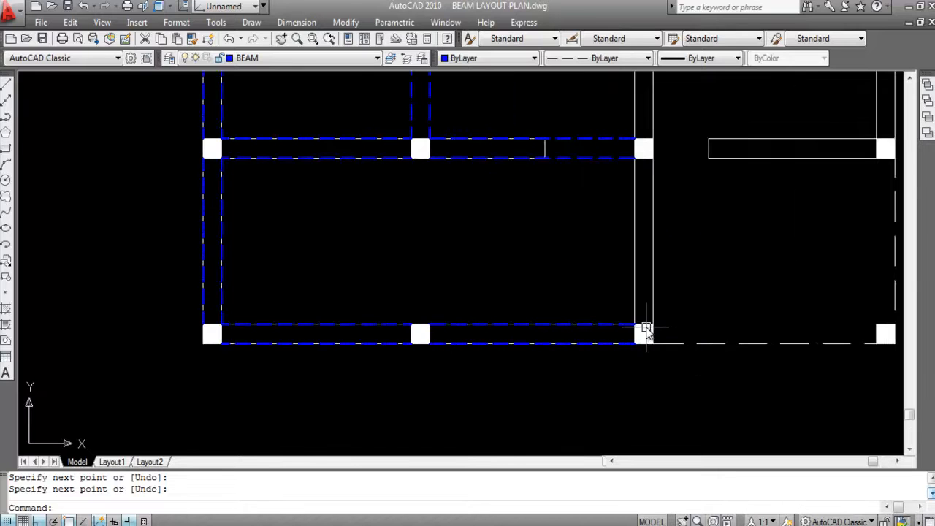
pyautogui.press('Return')
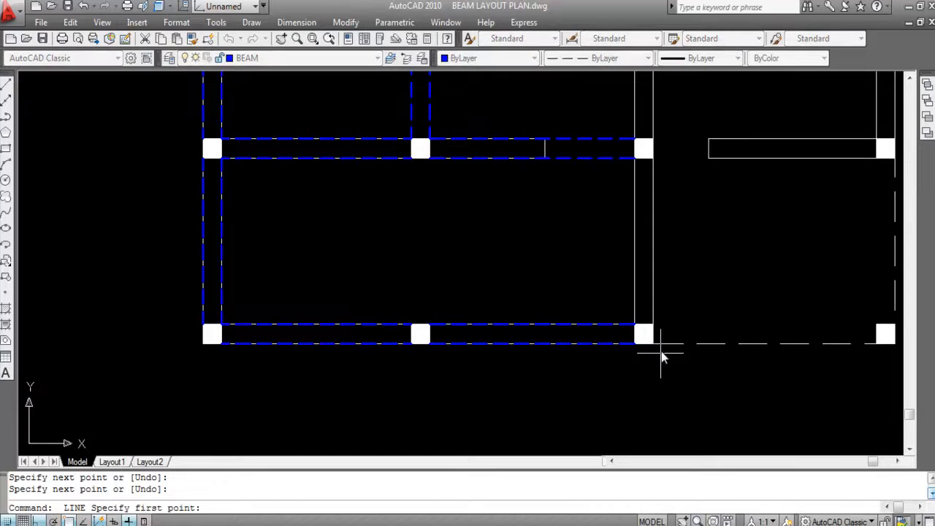
pyautogui.scroll(-2, 596, 324)
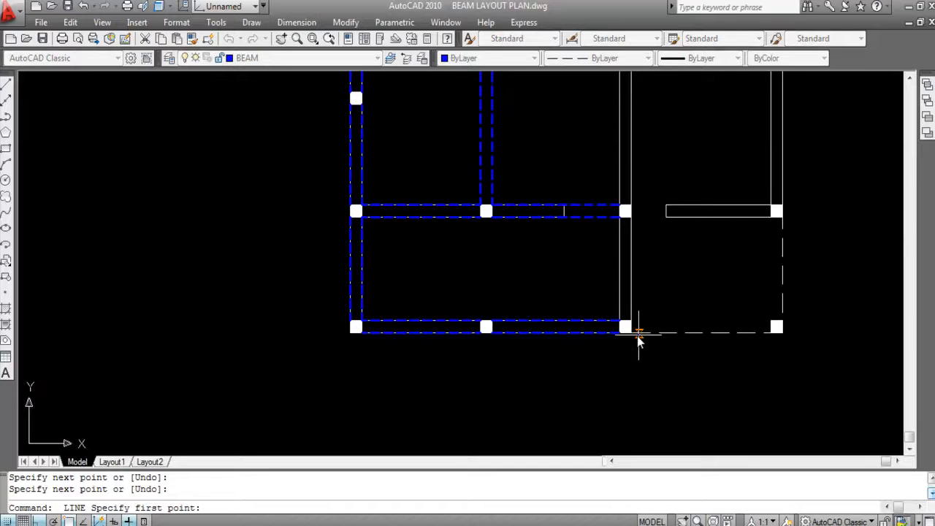
pyautogui.click(630, 331)
pyautogui.scroll(2, 776, 330)
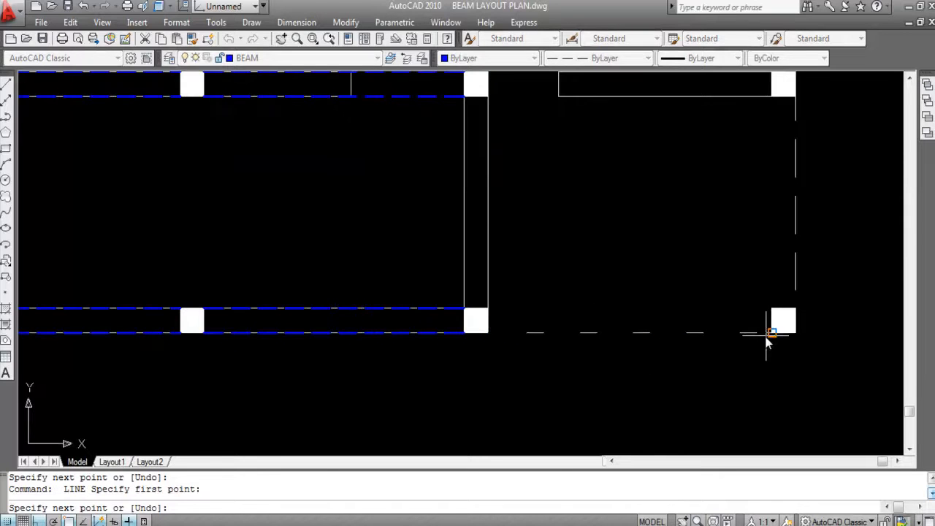
pyautogui.click(771, 334)
pyautogui.rightClick(772, 337)
pyautogui.click(800, 358)
# - Draw the parallel beam line between the inner corners of the bottom wall's right-end column and the bottom-right corner column
pyautogui.press('Return')
pyautogui.click(488, 308)
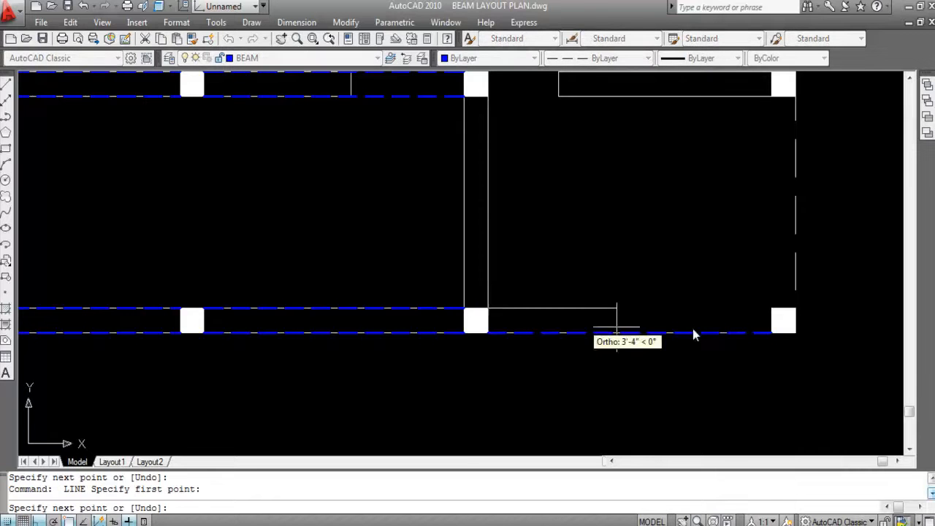
pyautogui.click(767, 309)
pyautogui.scroll(-2, 603, 339)
pyautogui.press('Return')
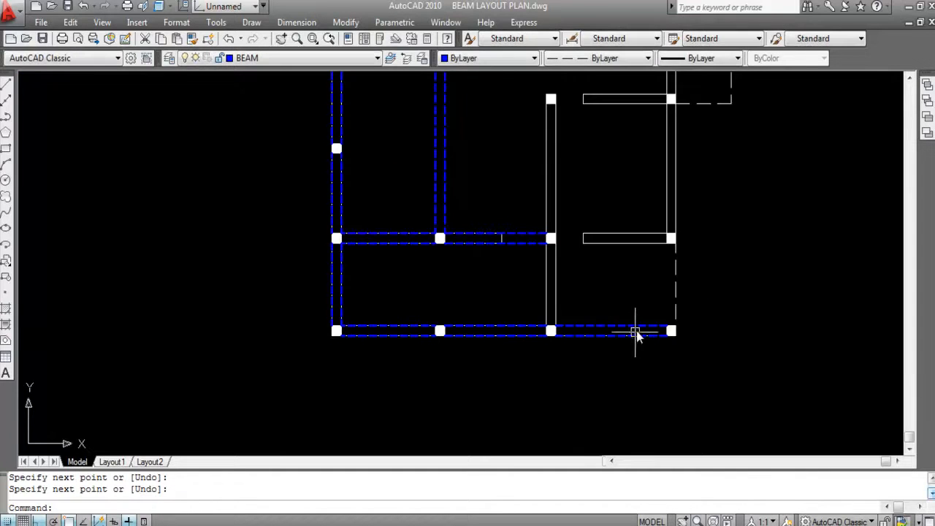
# - Draw a beam line along the plan's right outer edge, from the second-lowest column down to the bottom-right corner column
pyautogui.scroll(2, 675, 276)
pyautogui.press('Return')
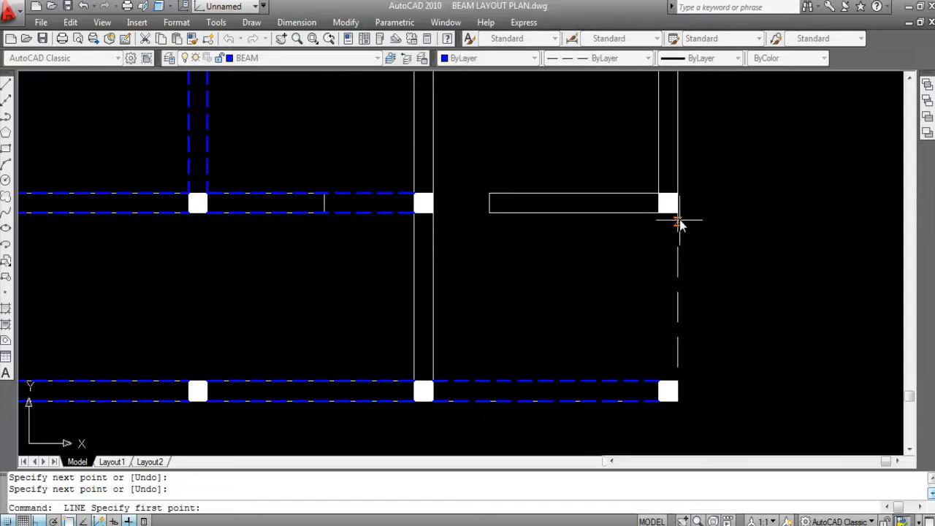
pyautogui.click(677, 213)
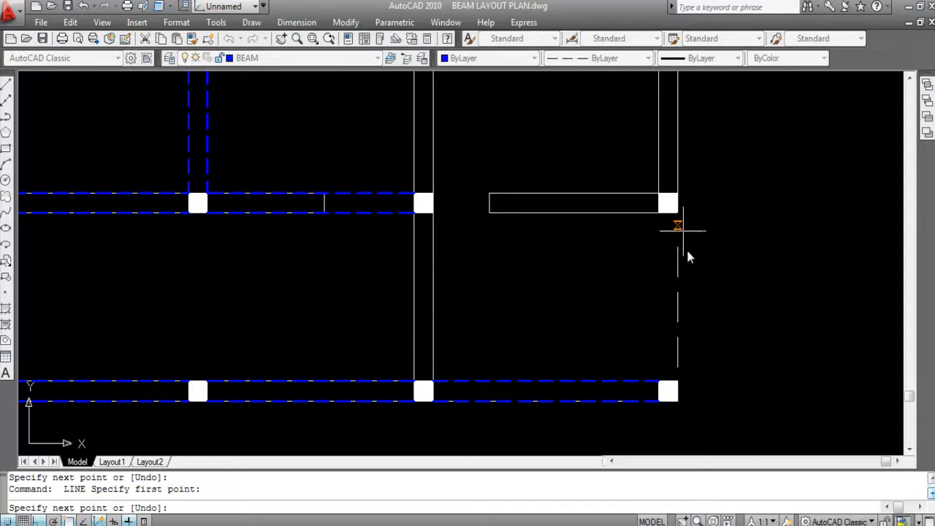
pyautogui.click(678, 381)
pyautogui.press('Return')
pyautogui.press('Return')
# - Draw the parallel inner beam line from the right edge's second-lowest column down to the bottom-right corner column
pyautogui.click(658, 212)
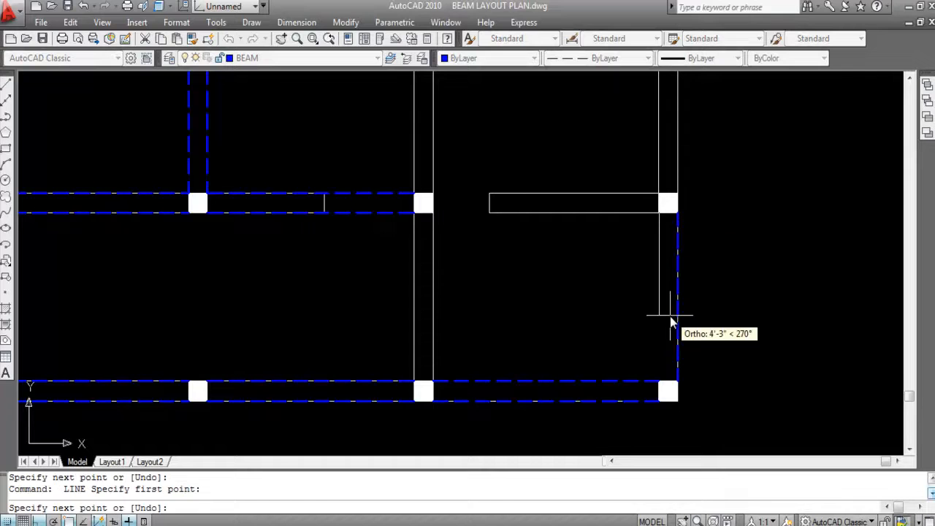
pyautogui.click(659, 380)
pyautogui.press('Return')
pyautogui.scroll(-3, 792, 296)
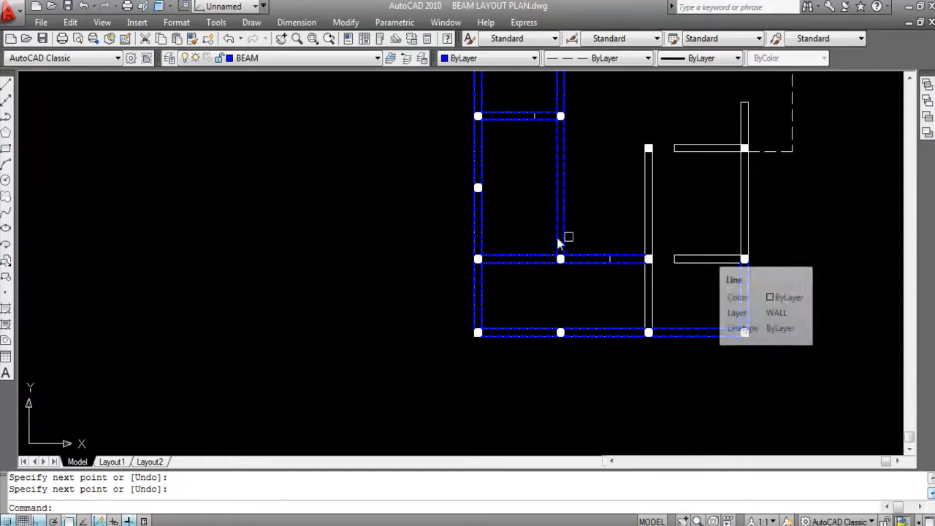
# - Draw a beam line along the left face of the short vertical wall between the third columns of the two lowest rows
pyautogui.scroll(3, 665, 265)
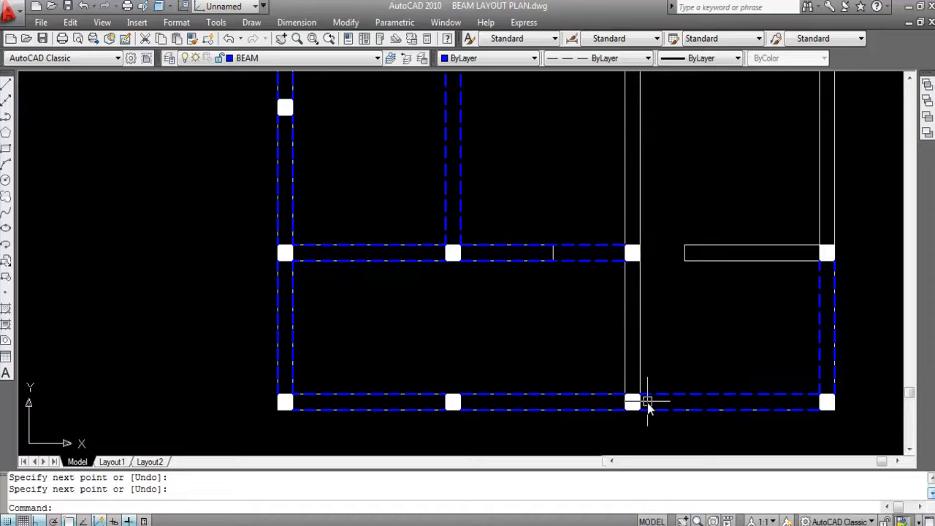
pyautogui.press('Return')
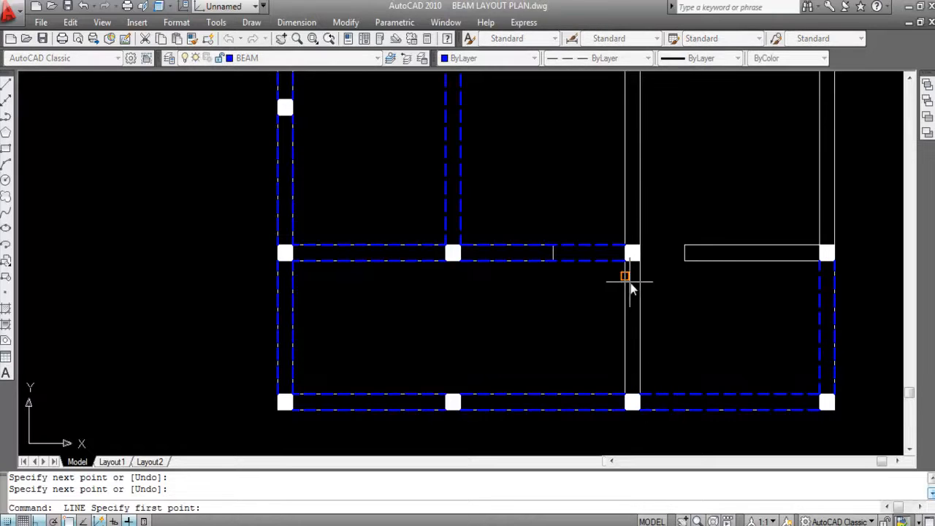
pyautogui.click(624, 261)
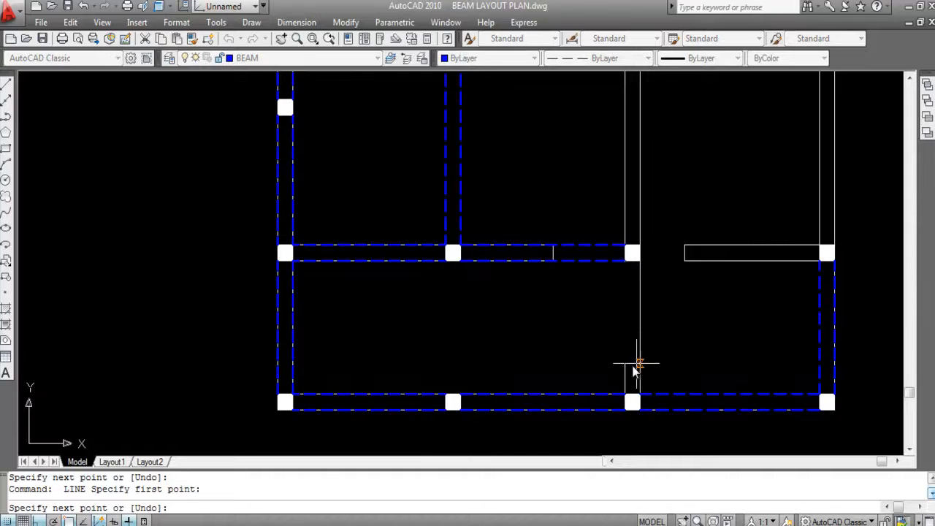
pyautogui.click(624, 395)
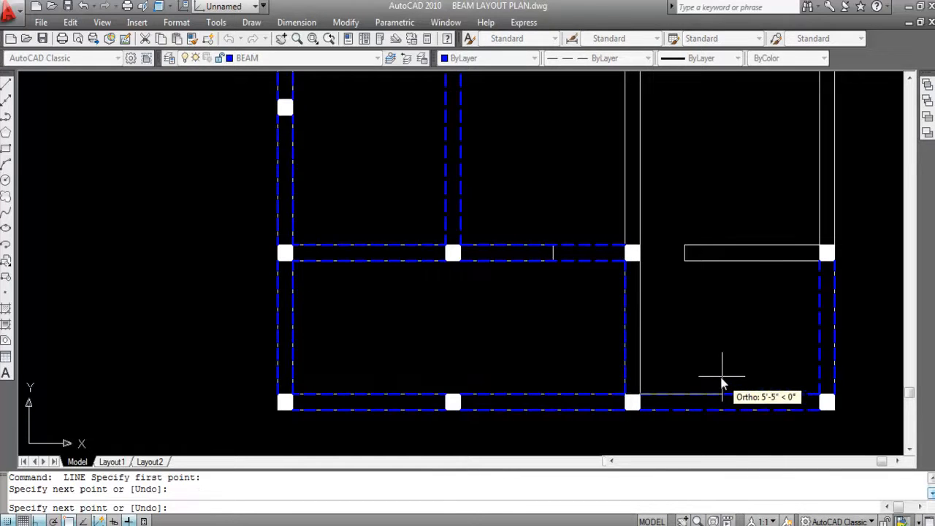
pyautogui.press('Return')
pyautogui.press('Return')
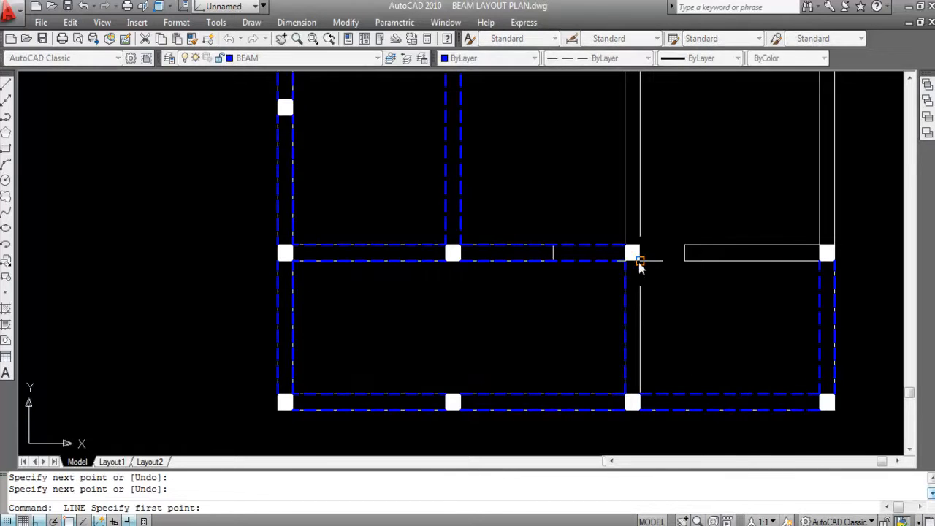
# - Draw the parallel beam line along the right face of that short vertical wall, down to the bottom row's third column
pyautogui.click(640, 261)
pyautogui.click(640, 394)
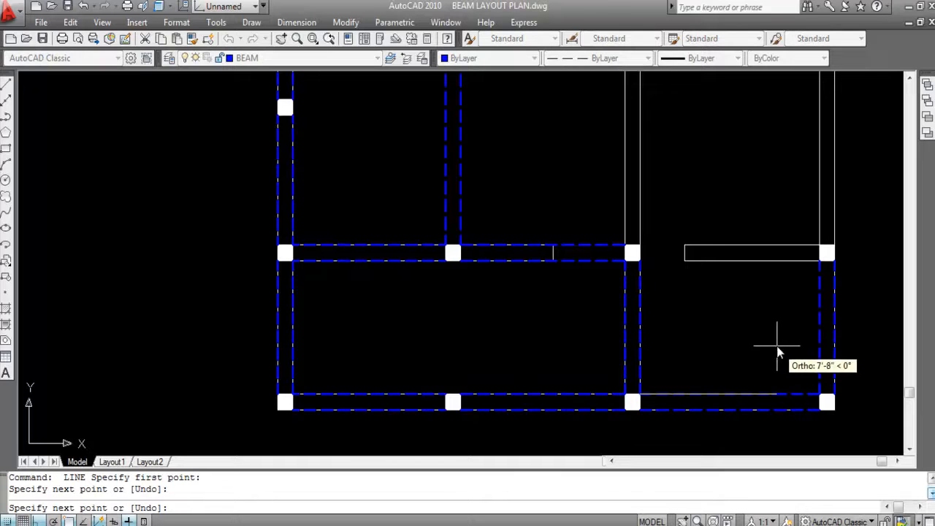
pyautogui.press('Return')
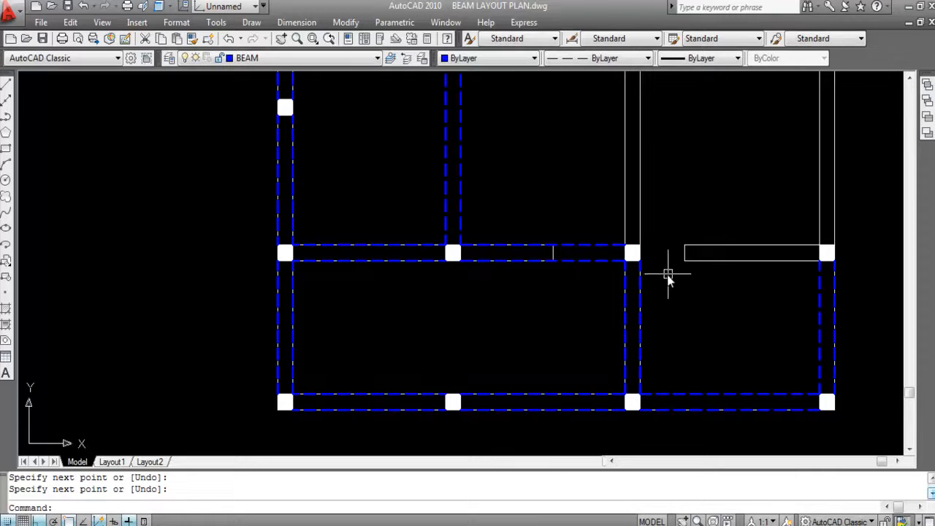
# - Draw a beam line along the lower face of the second-lowest row's wall, from the third column to the right-edge column
pyautogui.press('Return')
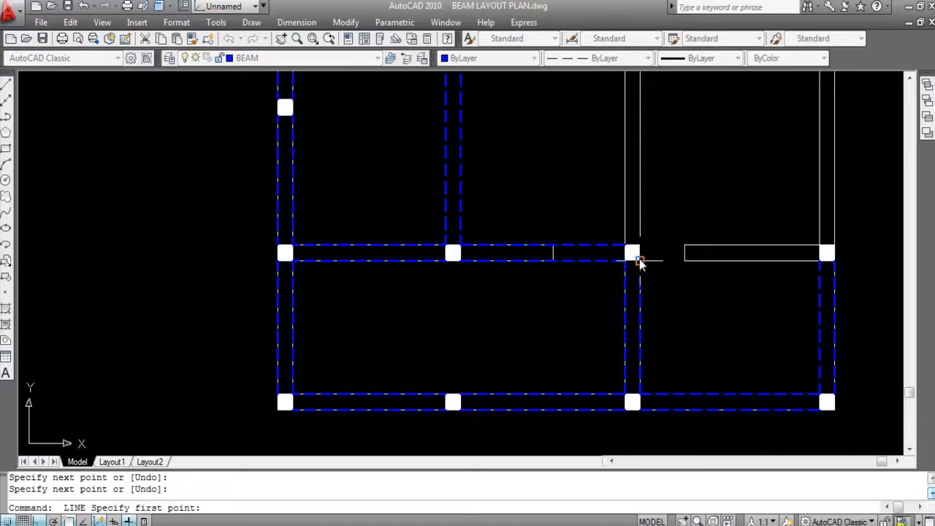
pyautogui.click(639, 261)
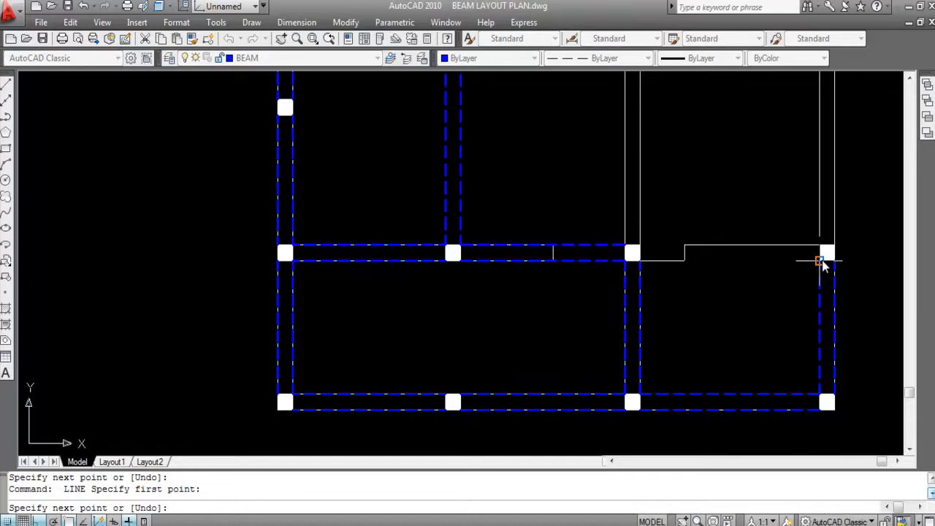
pyautogui.click(819, 260)
pyautogui.press('Return')
pyautogui.scroll(3, 822, 251)
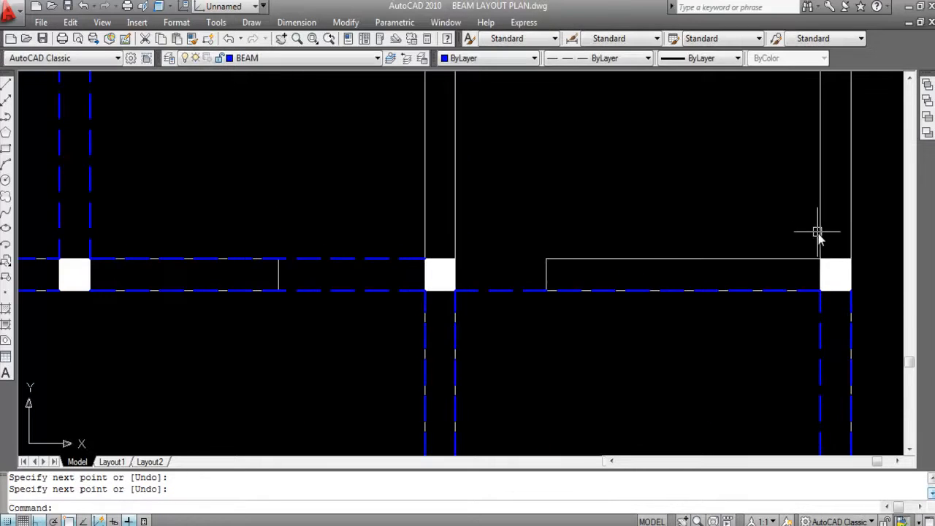
# - Draw the parallel beam line along that wall's upper face, from the right-edge column back to the third column
pyautogui.press('Return')
pyautogui.click(820, 260)
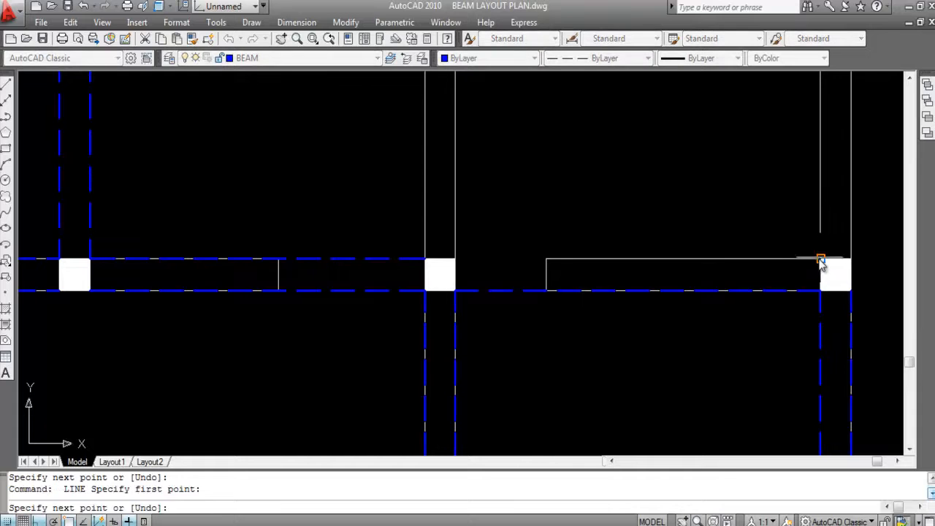
pyautogui.click(454, 259)
pyautogui.scroll(-3, 668, 237)
pyautogui.press('Return')
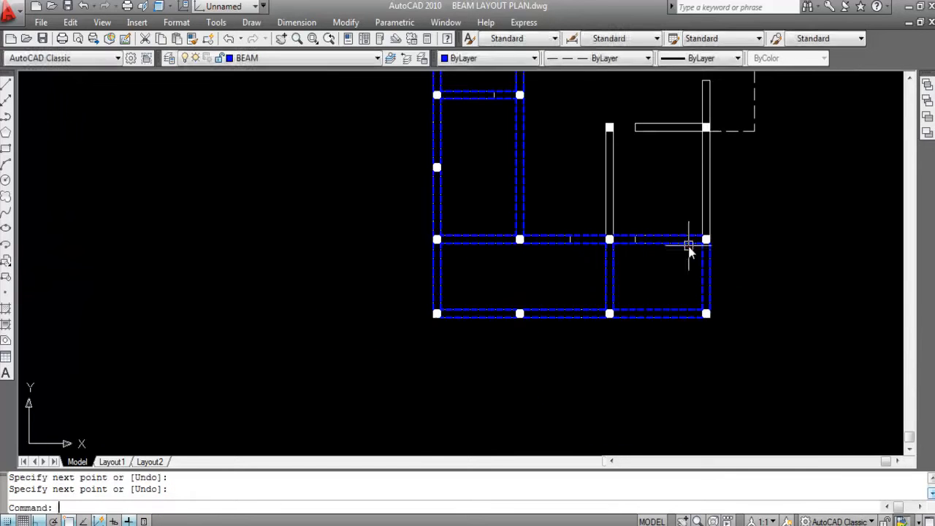
# - Draw a vertical beam line joining the left sides of the second columns in the two lowest rows
pyautogui.scroll(-3, 774, 288)
pyautogui.scroll(3, 626, 265)
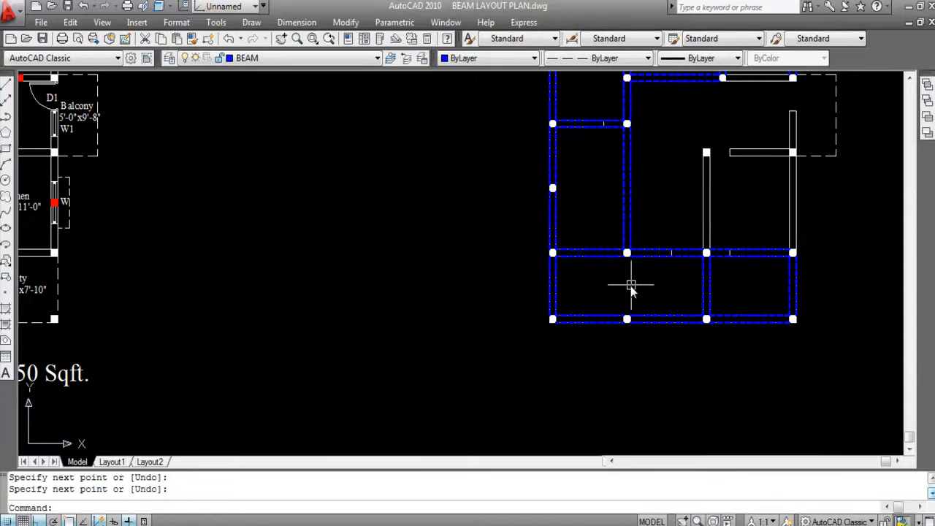
pyautogui.press('Return')
pyautogui.scroll(3, 626, 252)
pyautogui.click(624, 244)
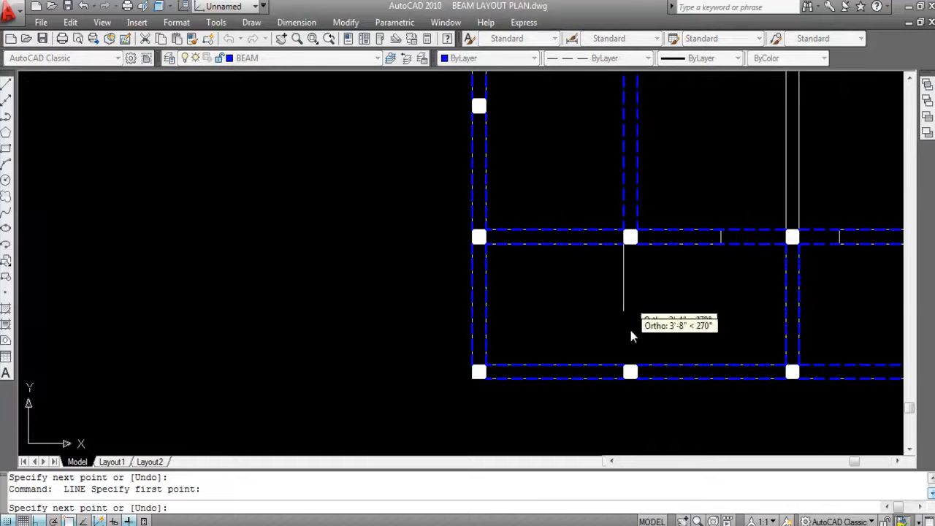
pyautogui.click(625, 364)
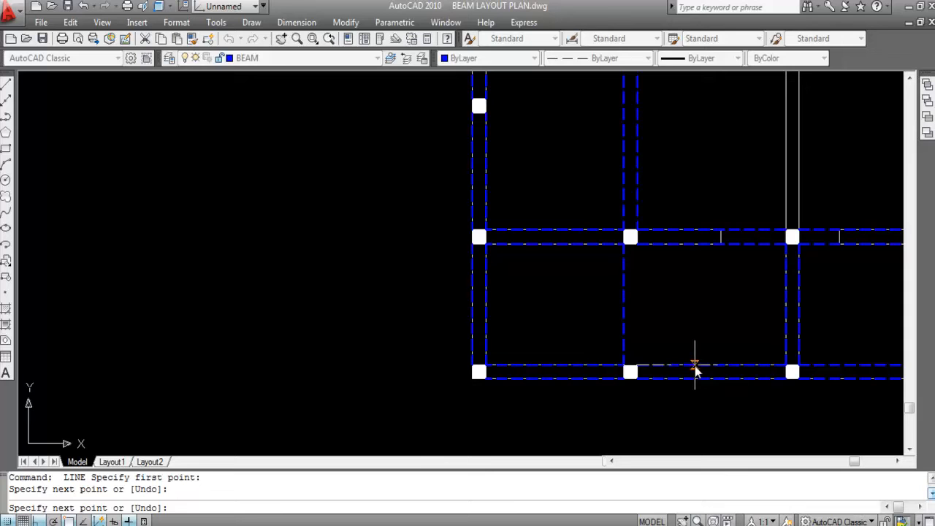
pyautogui.press('Return')
pyautogui.press('Return')
# - Try to draw the parallel vertical beam line joining the right sides of the second columns in the two lowest rows
pyautogui.click(635, 243)
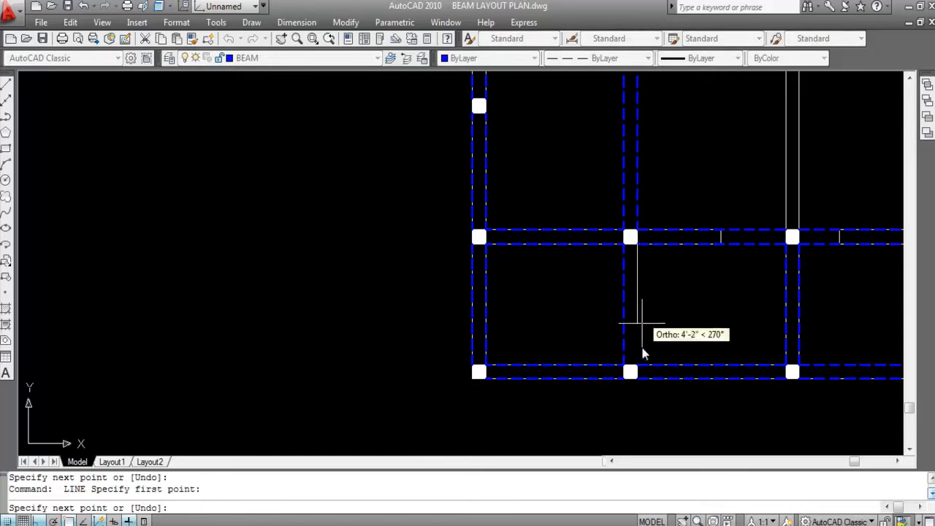
pyautogui.click(633, 372)
pyautogui.scroll(-4, 657, 250)
pyautogui.press('Return')
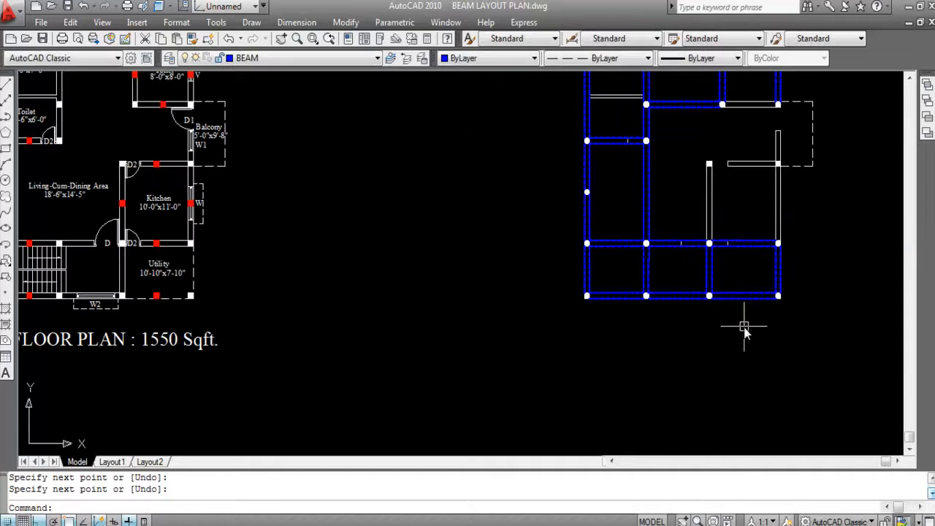
# - Erase the misaligned right-hand beam line between the second columns of the two lowest rows
pyautogui.scroll(3, 674, 261)
pyautogui.click(628, 293)
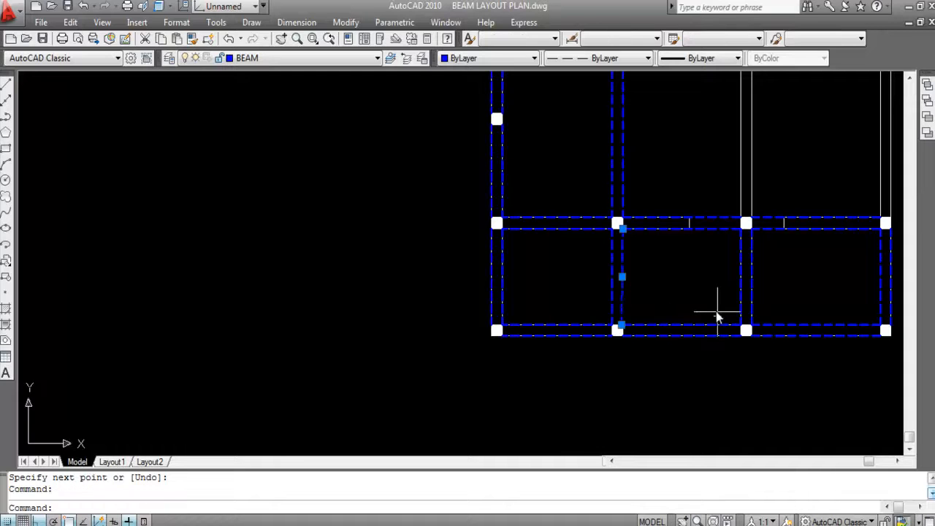
pyautogui.press('Delete')
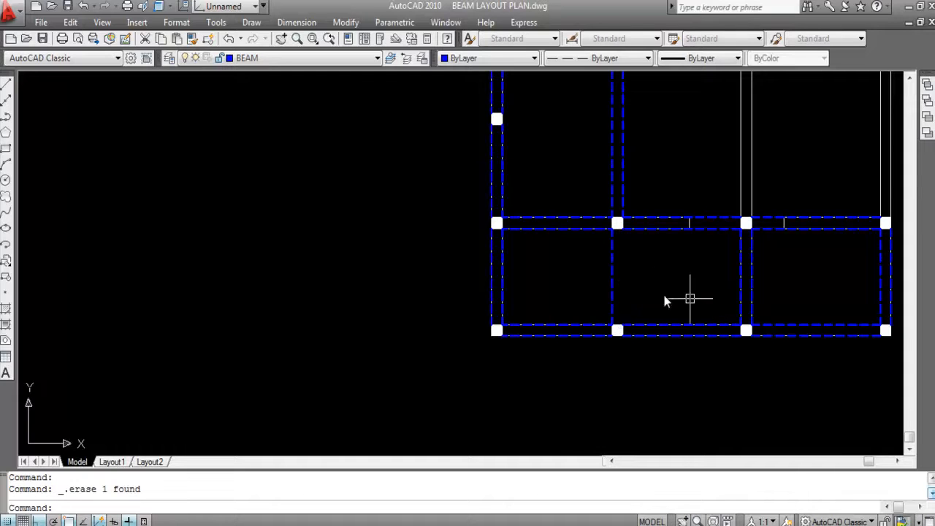
# - Offset the remaining vertical beam line between the second columns of the two lowest rows 10 inches to the right
pyautogui.scroll(3, 621, 281)
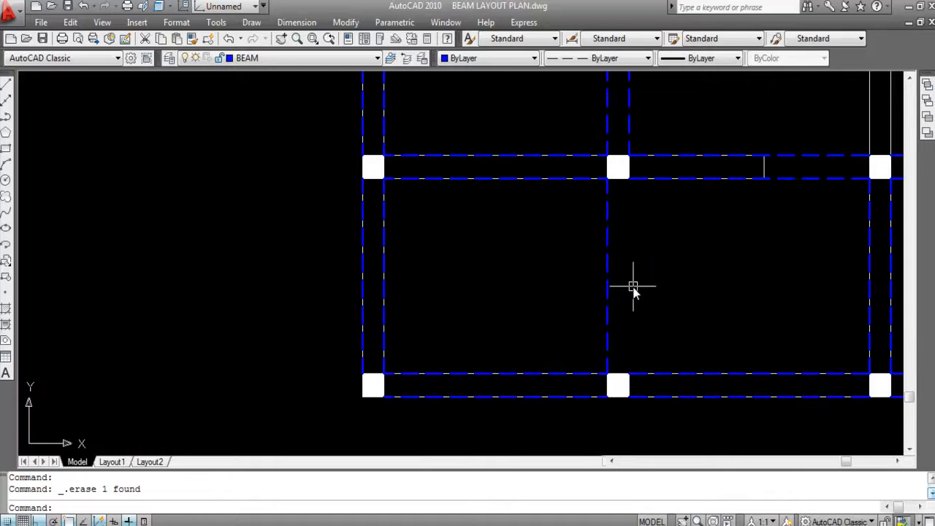
pyautogui.press('Return')
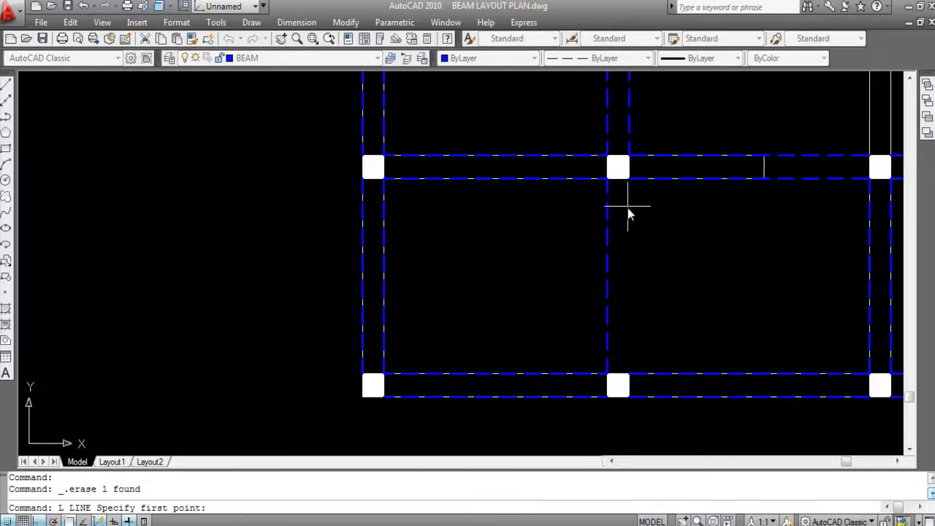
pyautogui.press('Escape')
pyautogui.write('O')
pyautogui.press('Return')
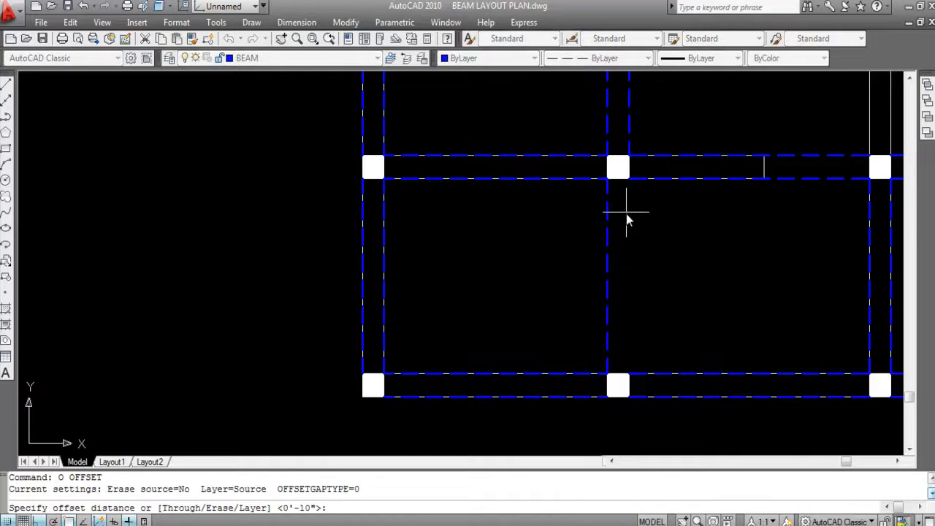
pyautogui.write('10')
pyautogui.press('Return')
pyautogui.click(606, 232)
pyautogui.click(643, 244)
pyautogui.press('Escape')
pyautogui.scroll(-2, 537, 270)
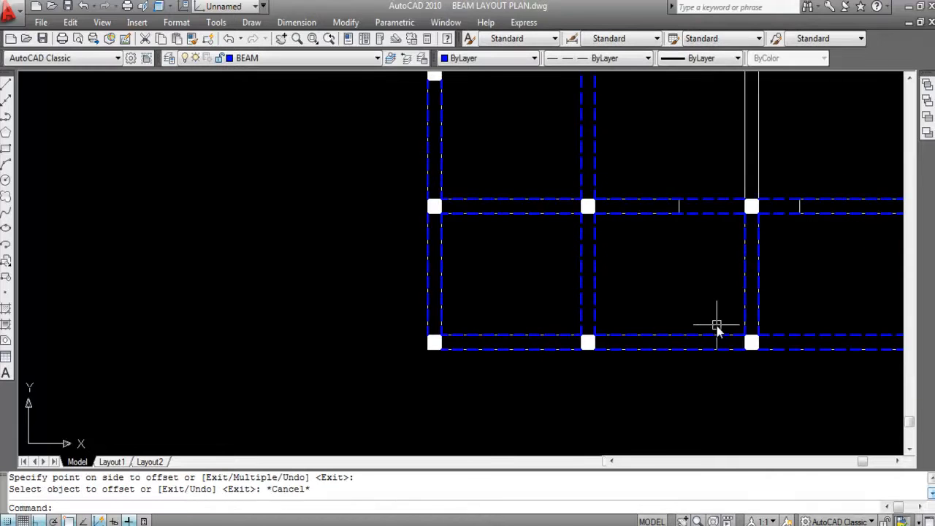
# - Regenerate the model display with the REGEN command
pyautogui.write('RE')
pyautogui.press('Return')
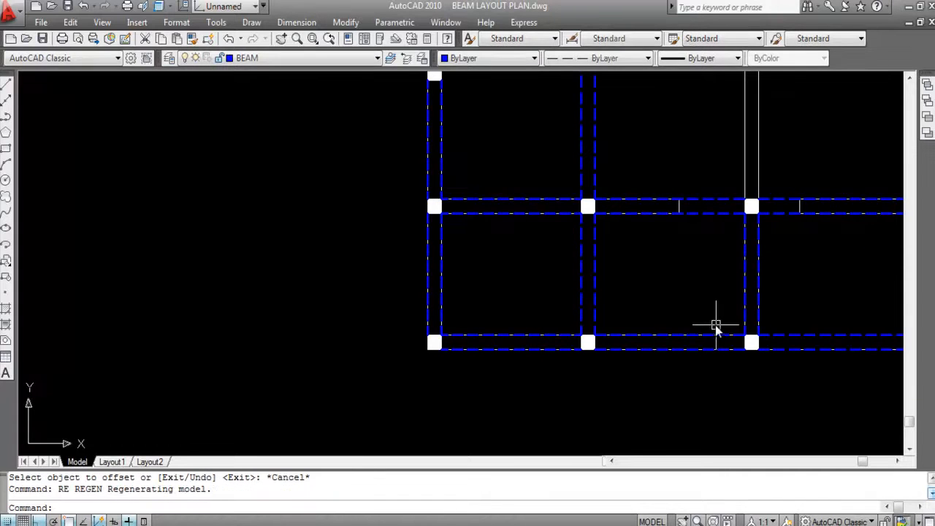
pyautogui.scroll(-1, 562, 270)
pyautogui.scroll(-2, 694, 316)
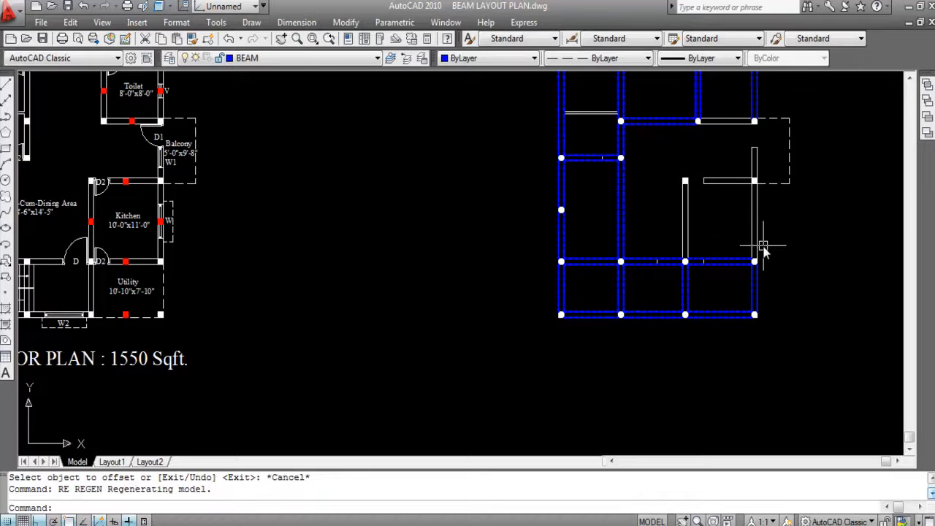
# - Draw the outer vertical beam line from the rightmost column of the second-lowest row up to the column at the balcony's lower corner
pyautogui.scroll(1, 757, 216)
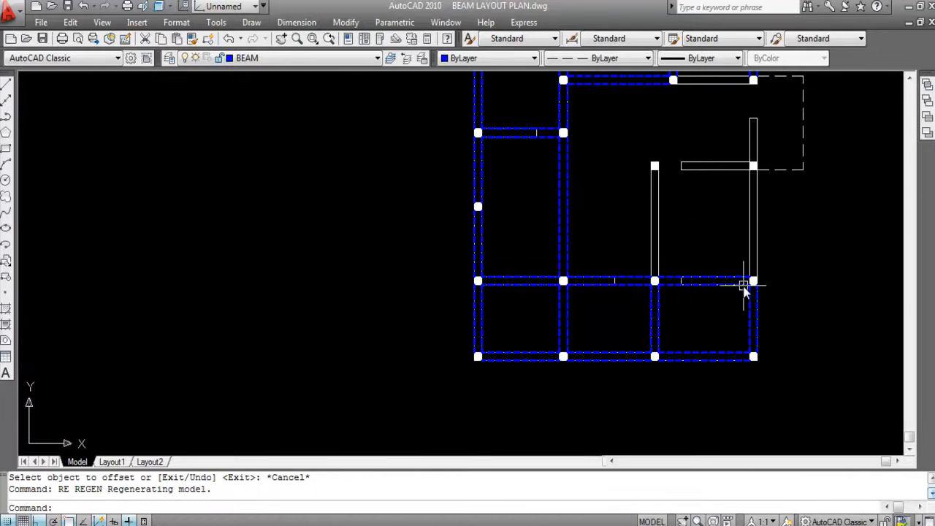
pyautogui.moveTo(756, 281)
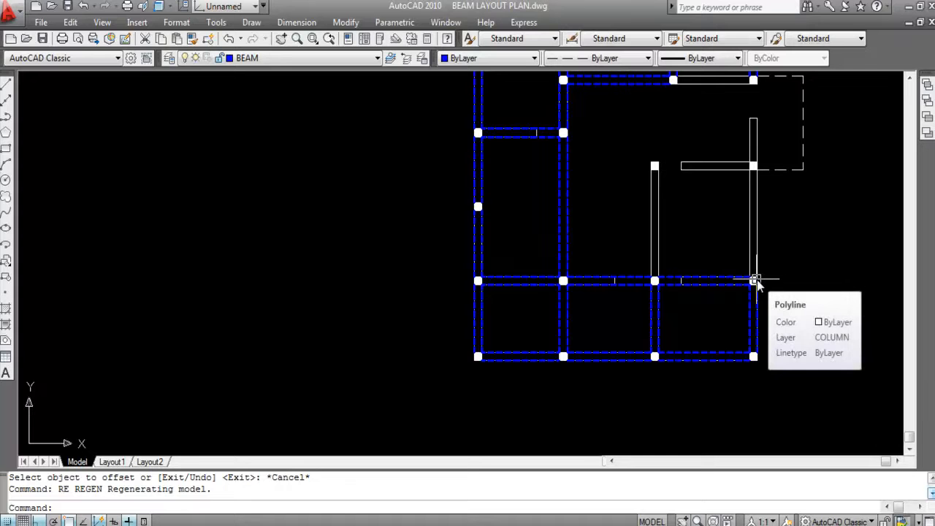
pyautogui.write('L')
pyautogui.press('Return')
pyautogui.scroll(1, 765, 267)
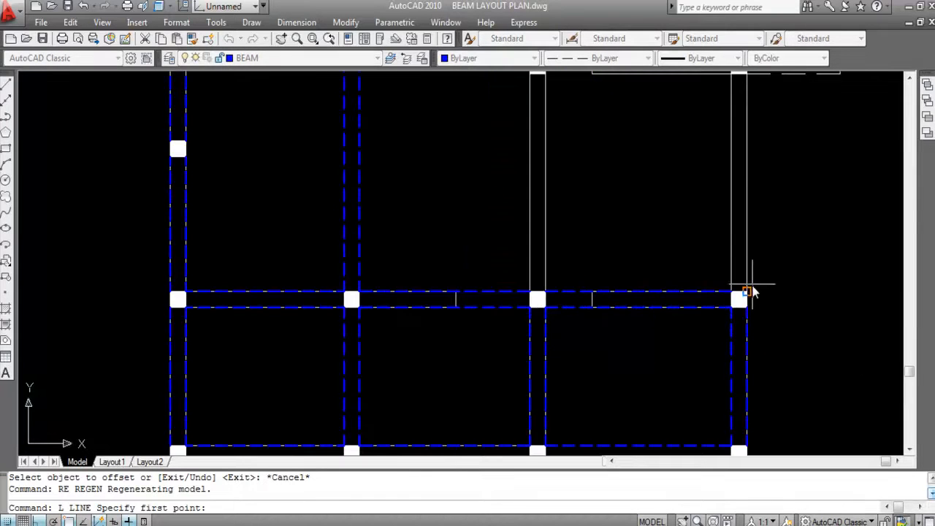
pyautogui.click(746, 292)
pyautogui.scroll(-1, 759, 322)
pyautogui.scroll(2, 752, 188)
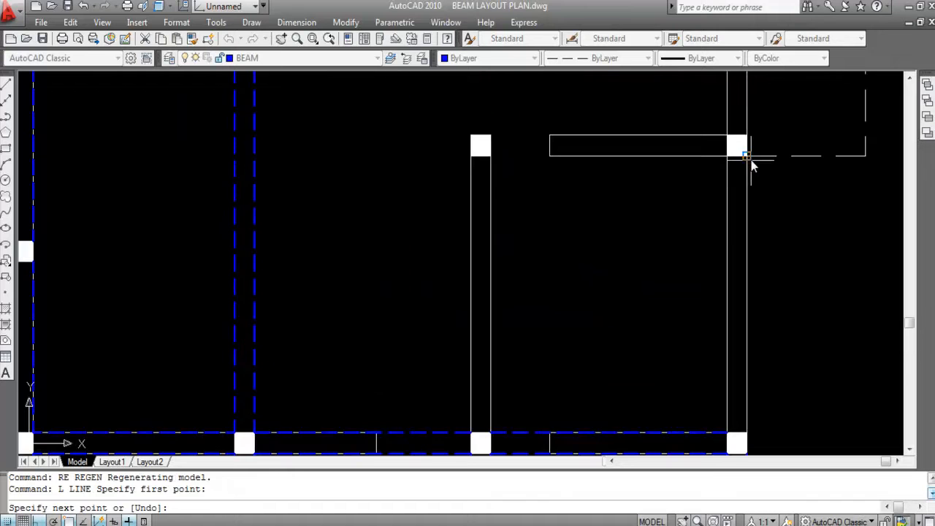
pyautogui.click(746, 157)
pyautogui.press('Return')
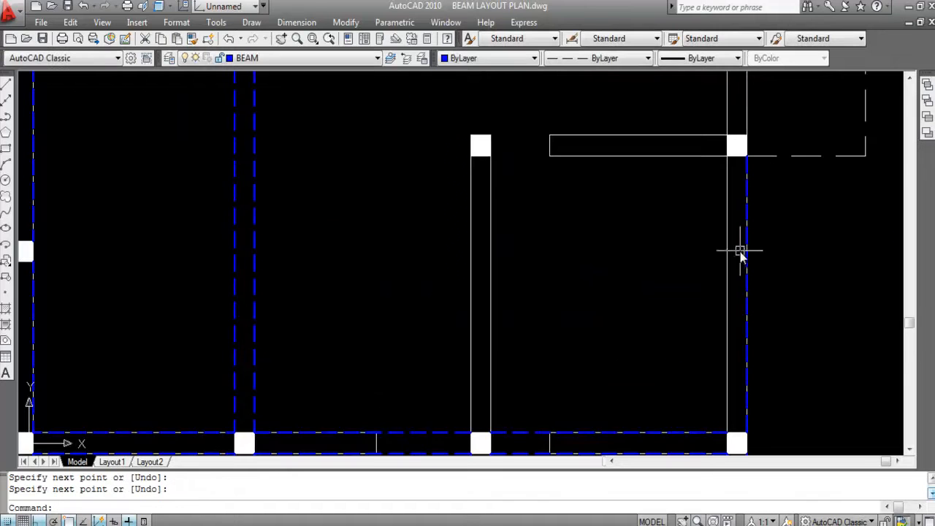
# - Draw the outer vertical beam line between the two columns at the balcony's upper and lower corners
pyautogui.scroll(-2, 741, 251)
pyautogui.scroll(-2, 767, 236)
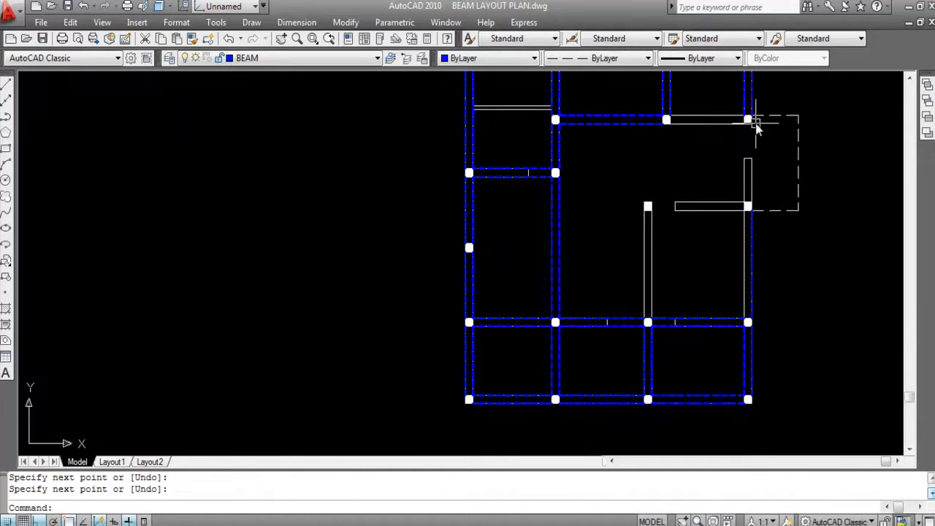
pyautogui.press('Return')
pyautogui.scroll(6, 747, 154)
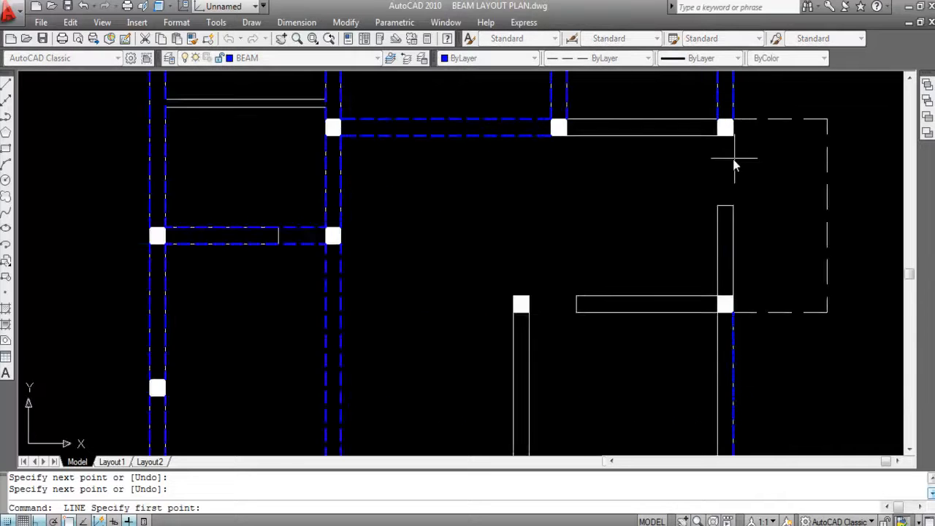
pyautogui.click(732, 120)
pyautogui.scroll(-3, 759, 205)
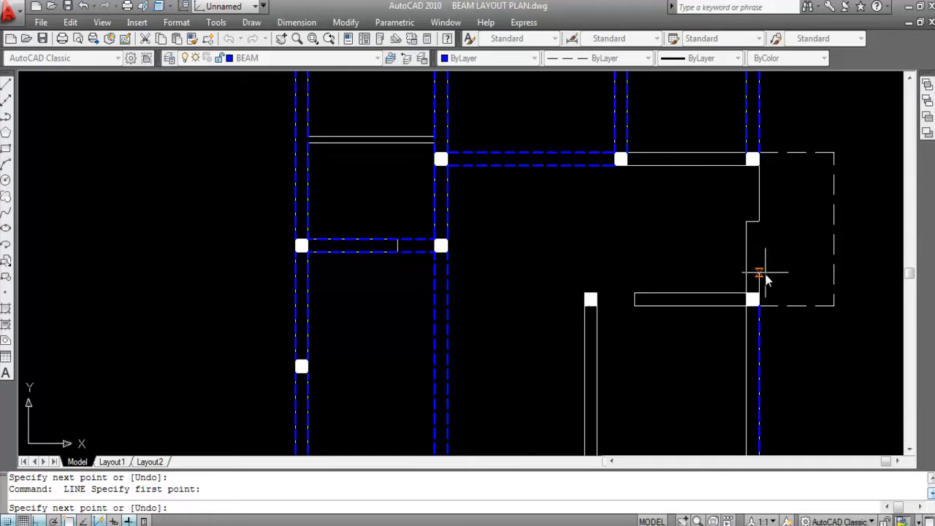
pyautogui.scroll(2, 759, 292)
pyautogui.click(756, 299)
pyautogui.press('Return')
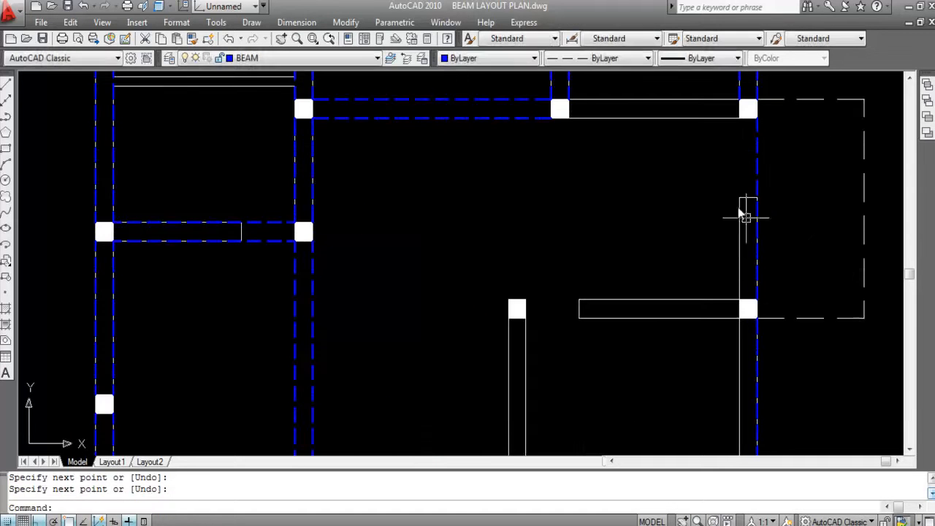
# - Offset the outer beam line below the balcony 10 inches inward to the left
pyautogui.scroll(-4, 735, 206)
pyautogui.write('O')
pyautogui.press('Return')
pyautogui.write('10')
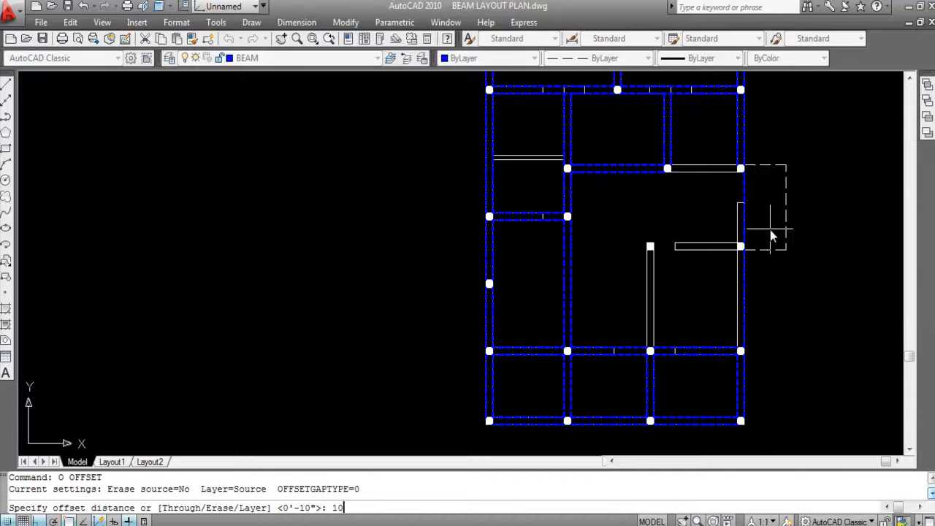
pyautogui.press('Return')
pyautogui.scroll(3, 749, 293)
pyautogui.click(735, 294)
pyautogui.click(694, 269)
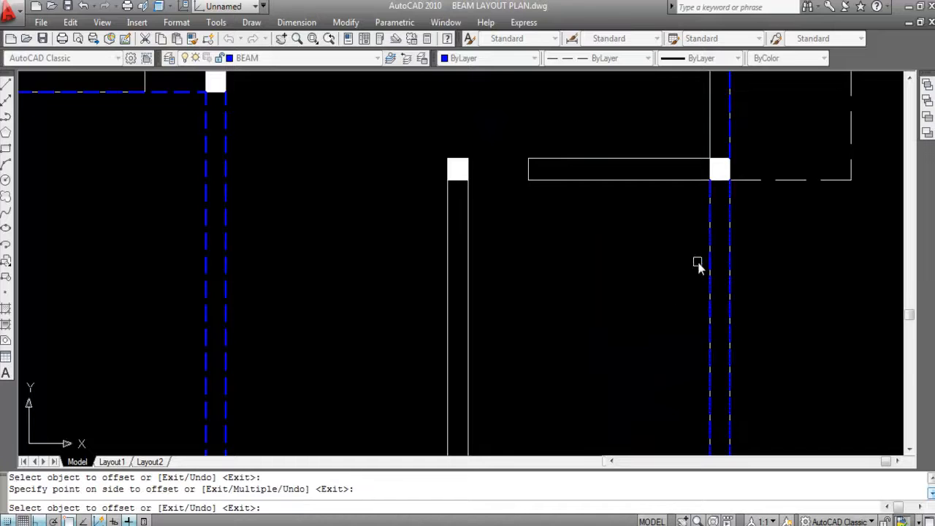
# - Offset the outer beam line alongside the balcony inward to the left by the same 10 inches
pyautogui.scroll(-4, 705, 219)
pyautogui.scroll(5, 710, 153)
pyautogui.click(712, 147)
pyautogui.click(691, 199)
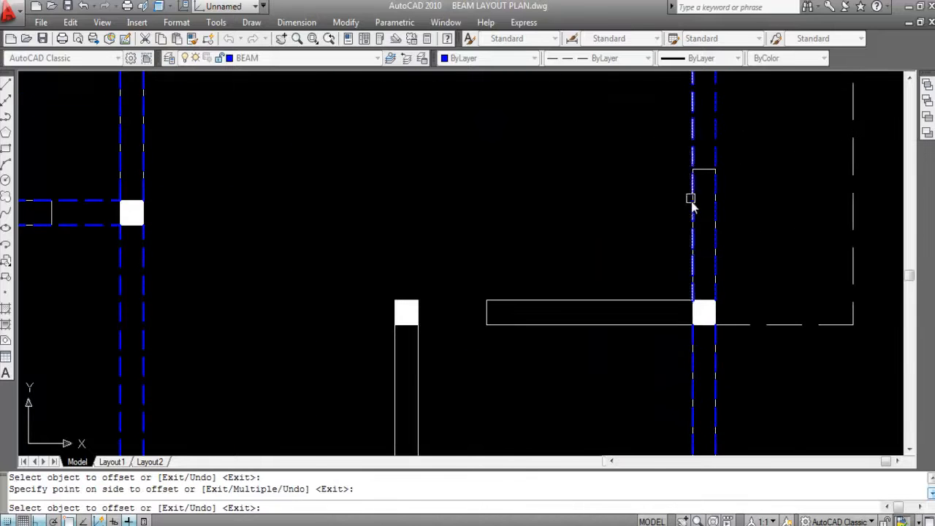
pyautogui.scroll(-5, 730, 226)
pyautogui.press('Escape')
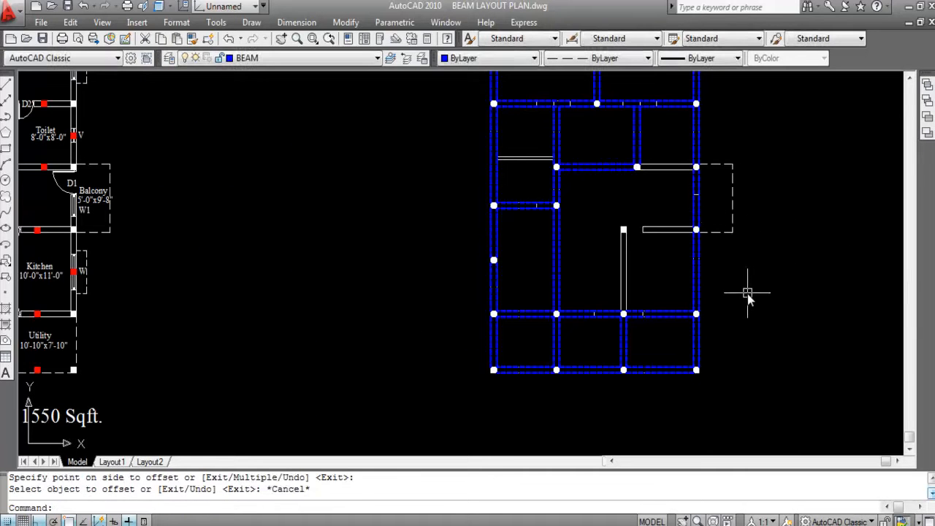
# - Draw the left vertical beam line from the kitchen's upper-left column down to the column below it
pyautogui.scroll(3, 624, 313)
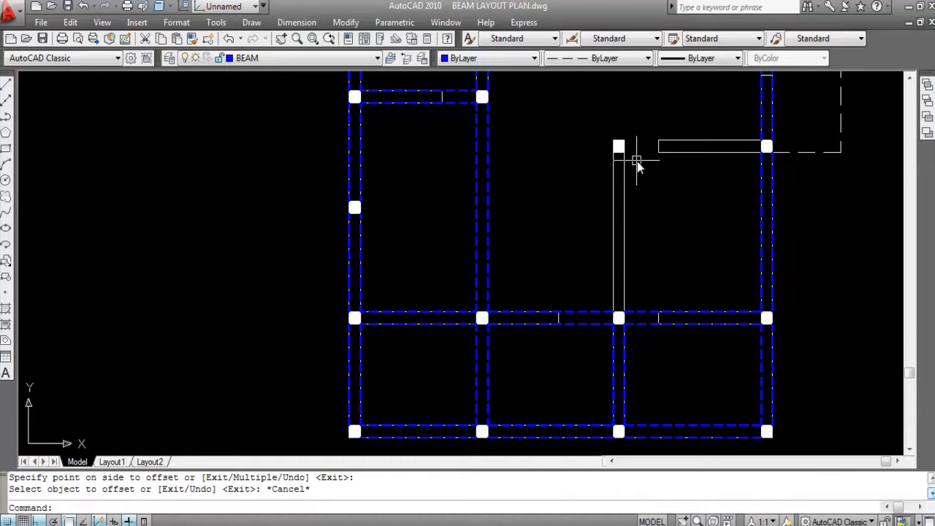
pyautogui.press('Return')
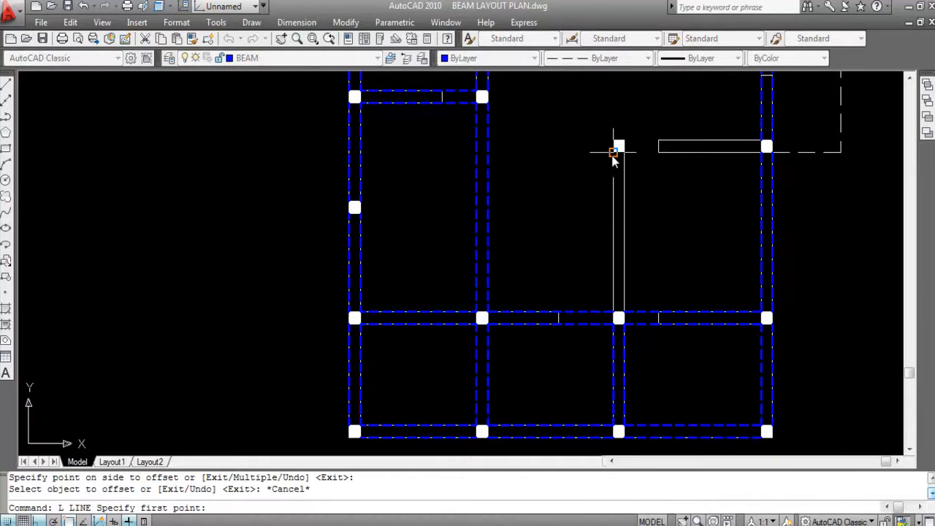
pyautogui.click(619, 159)
pyautogui.click(616, 314)
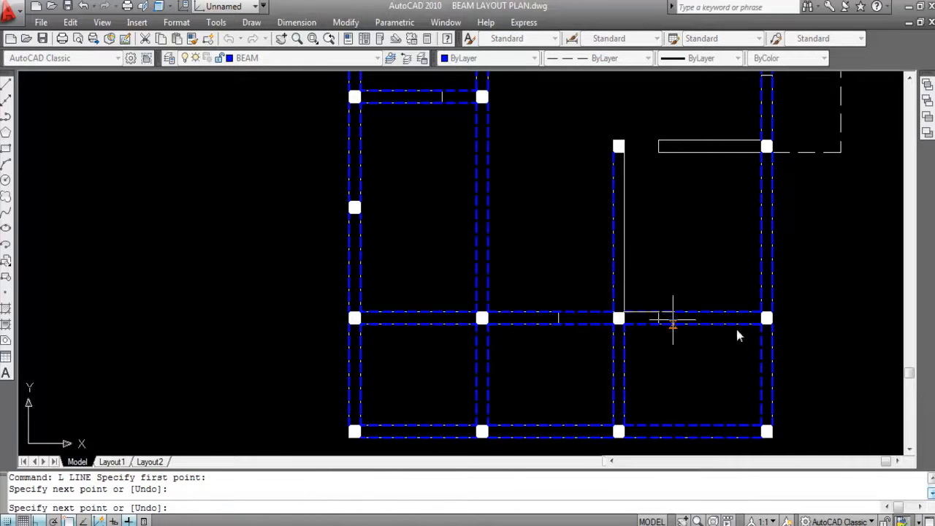
pyautogui.press('Return')
pyautogui.press('Return')
# - Draw the parallel right vertical beam line between the kitchen's upper-left column and the column below it
pyautogui.scroll(3, 628, 164)
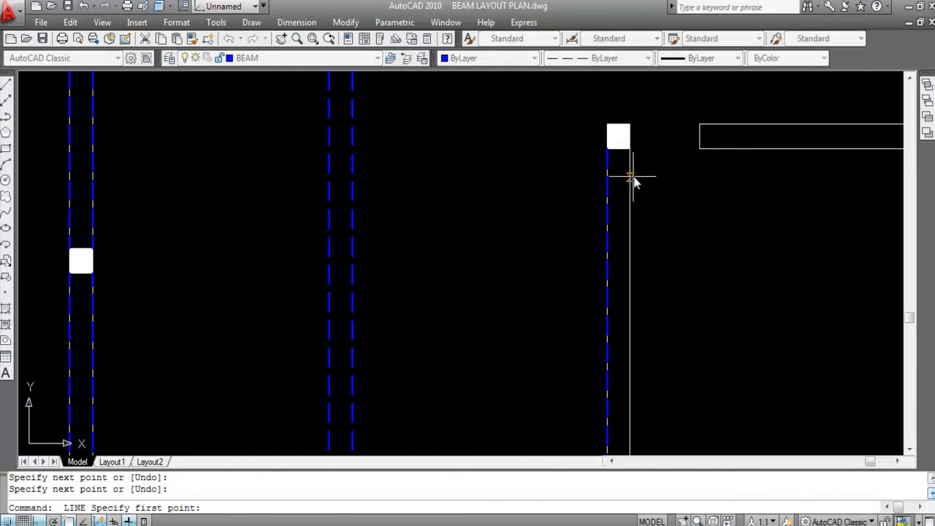
pyautogui.click(633, 150)
pyautogui.scroll(-3, 658, 161)
pyautogui.scroll(3, 659, 242)
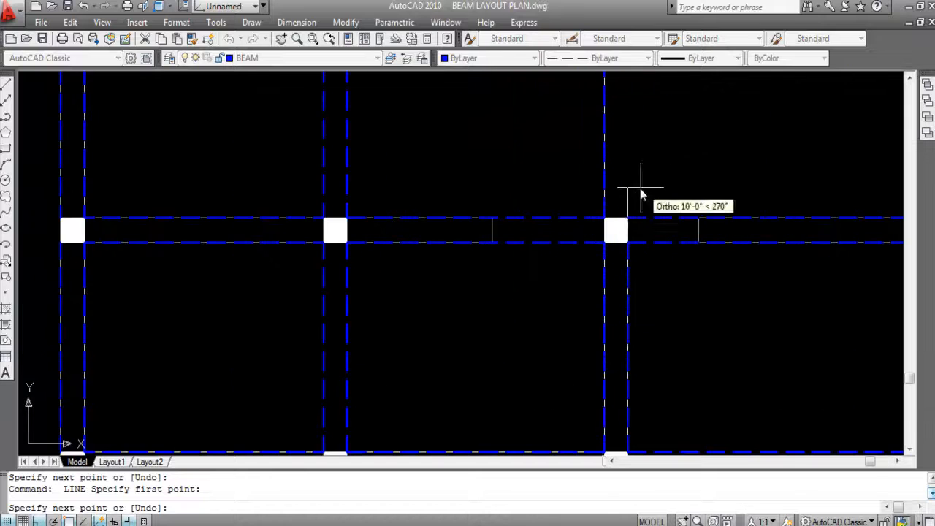
pyautogui.click(627, 218)
pyautogui.scroll(-3, 658, 265)
pyautogui.press('Escape')
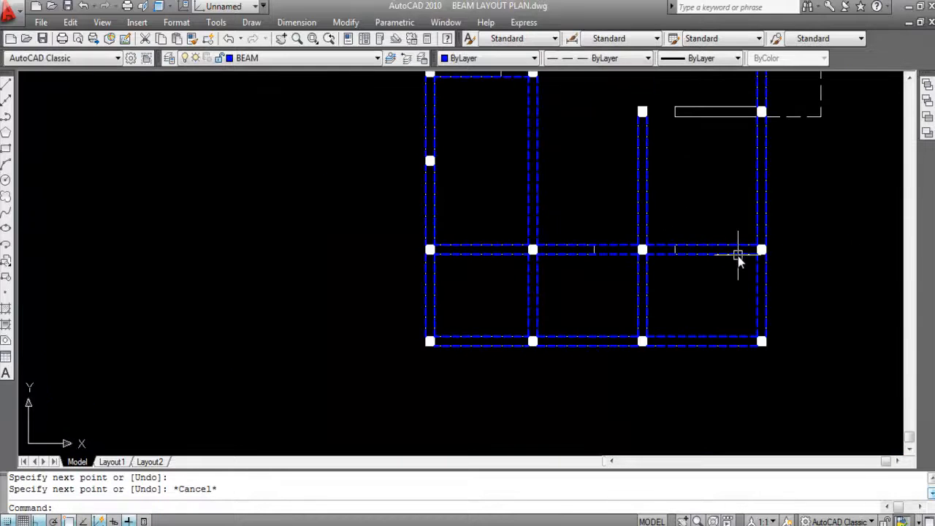
# - Draw the lower horizontal beam line from the kitchen's upper-left column to the column at the balcony's lower corner
pyautogui.scroll(-2, 737, 256)
pyautogui.scroll(5, 752, 153)
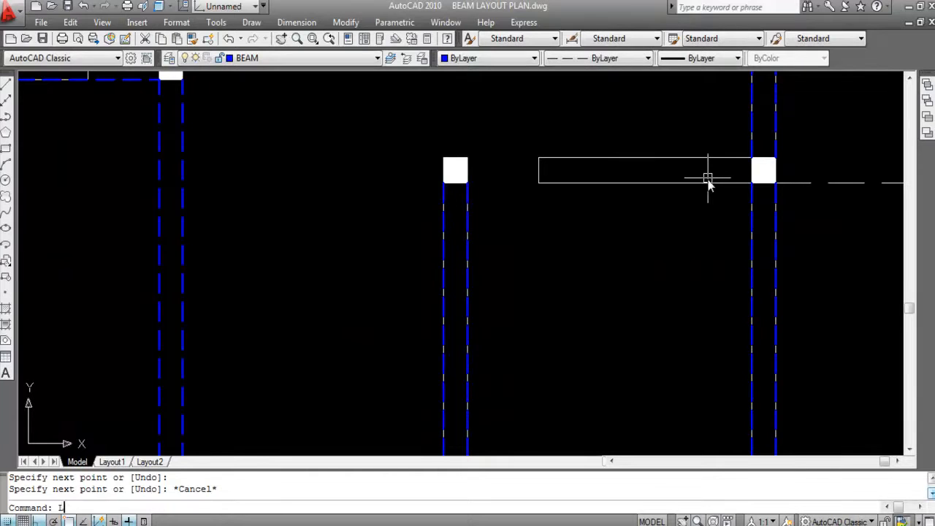
pyautogui.write('L')
pyautogui.press('Return')
pyautogui.click(467, 183)
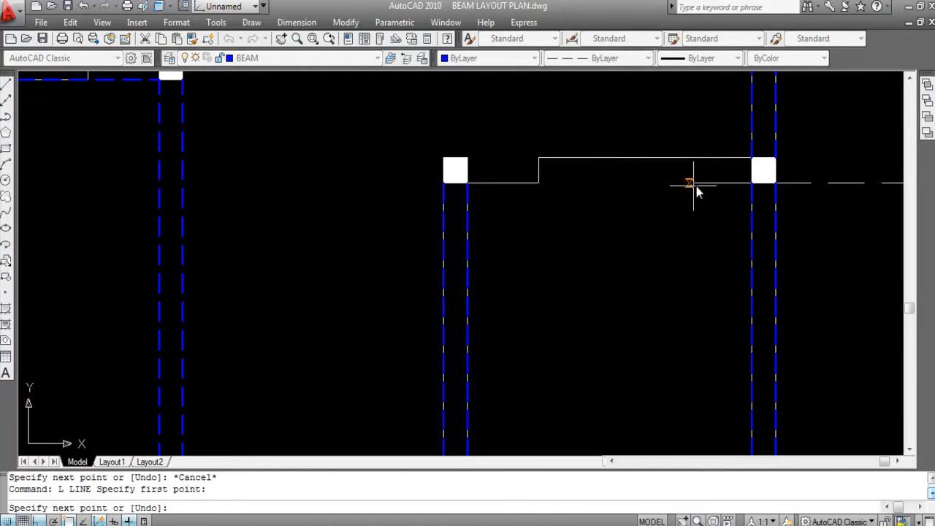
pyautogui.click(751, 182)
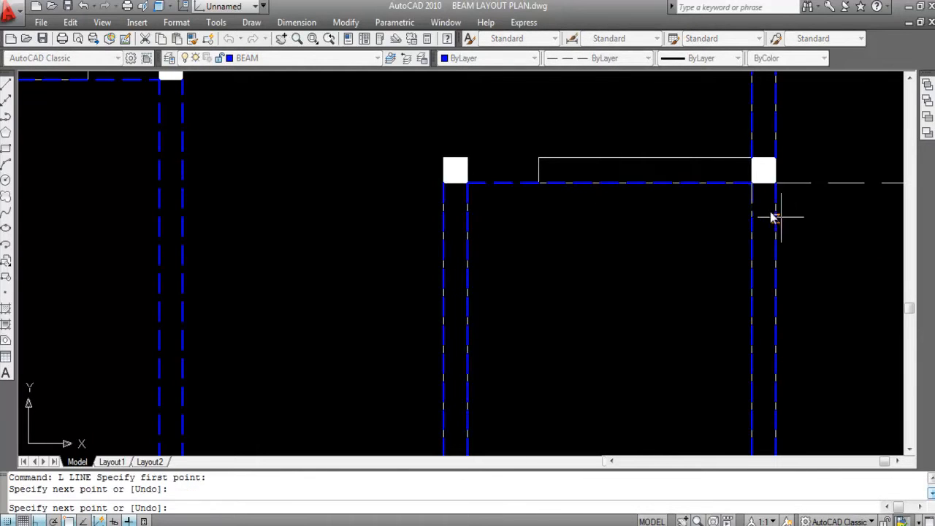
pyautogui.press('Return')
pyautogui.press('Return')
# - Draw the upper horizontal beam line between the kitchen's two upper columns
pyautogui.click(753, 155)
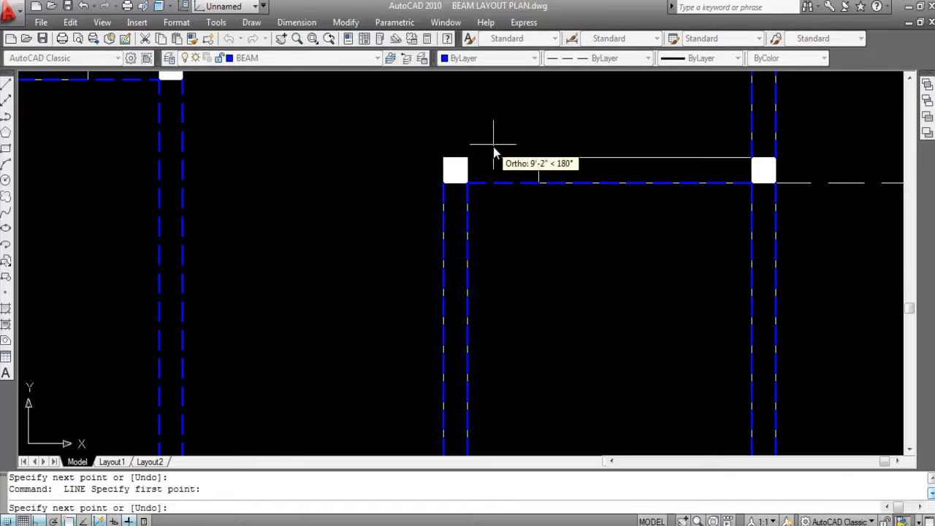
pyautogui.click(468, 154)
pyautogui.scroll(-4, 642, 237)
pyautogui.press('Escape')
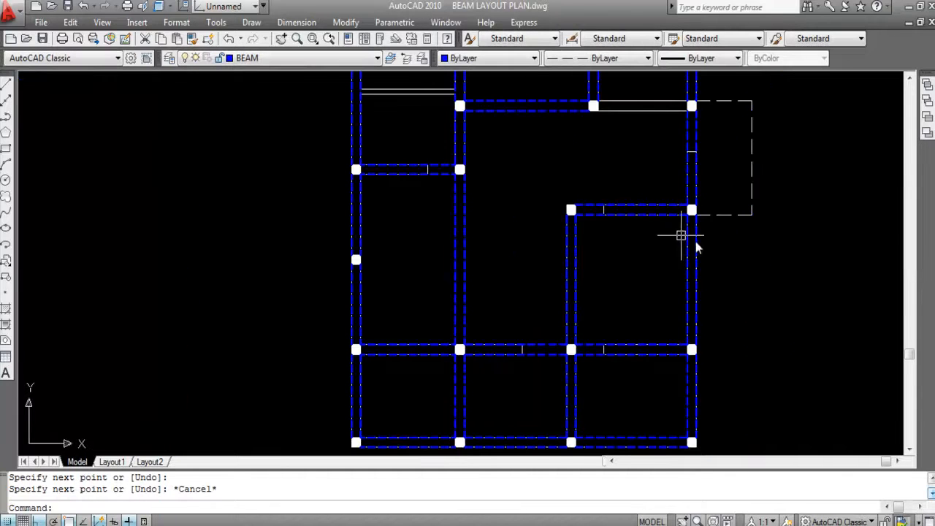
# - Draw the lower horizontal beam line between the toilet's lower-left column and the column at the balcony's upper corner
pyautogui.scroll(-2, 789, 246)
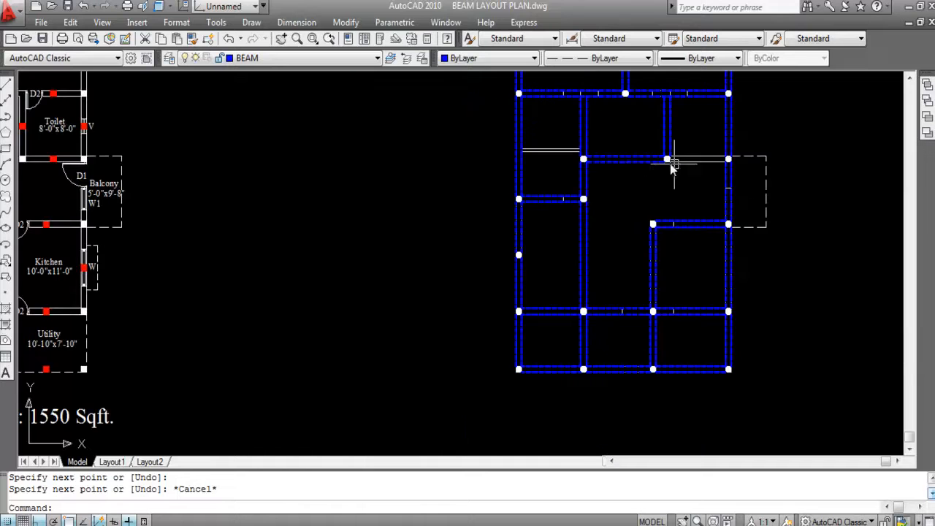
pyautogui.scroll(3, 741, 130)
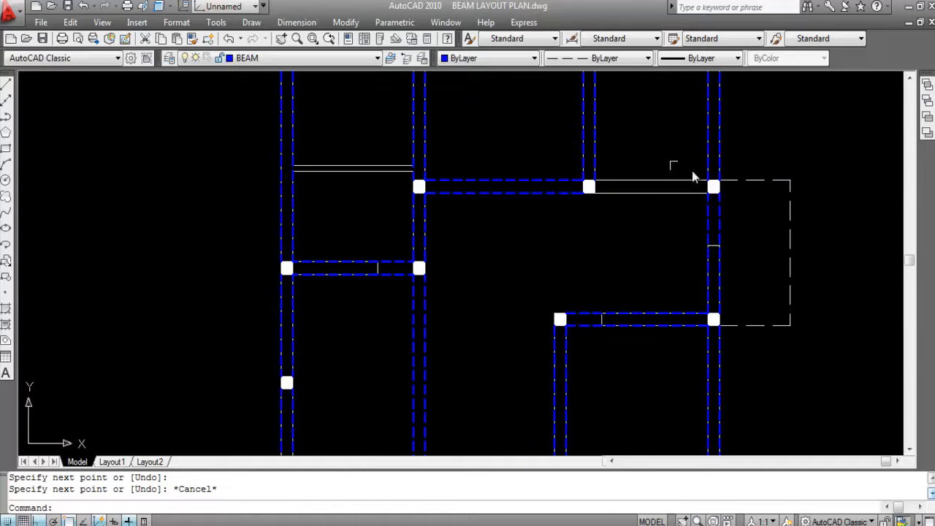
pyautogui.write('l')
pyautogui.press('Return')
pyautogui.click(590, 194)
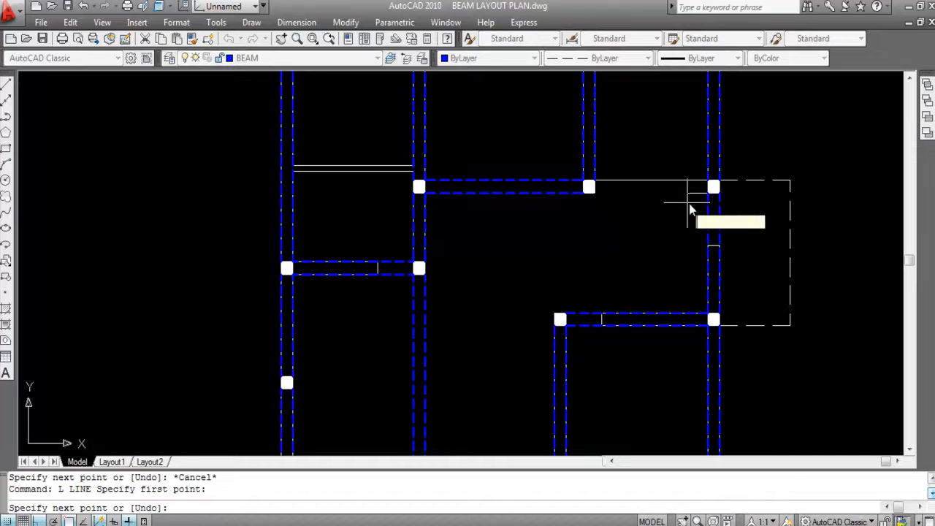
pyautogui.click(707, 193)
pyautogui.press('Return')
pyautogui.press('Return')
# - Draw the upper horizontal beam line between the toilet's two lower columns
pyautogui.click(595, 180)
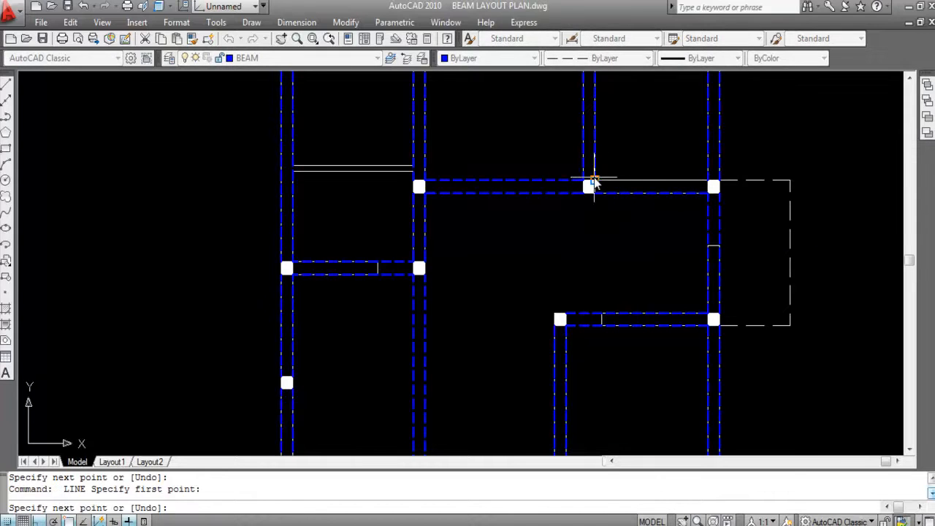
pyautogui.click(712, 181)
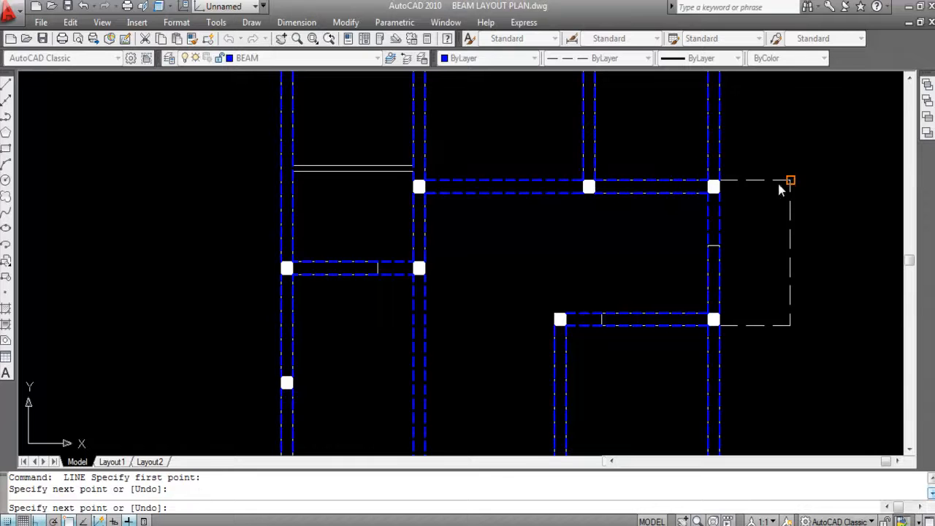
pyautogui.press('Return')
# - Compare the balcony outline in the beam layout with the labelled balcony on the first floor plan
pyautogui.scroll(-4, 679, 210)
pyautogui.scroll(-1, 686, 213)
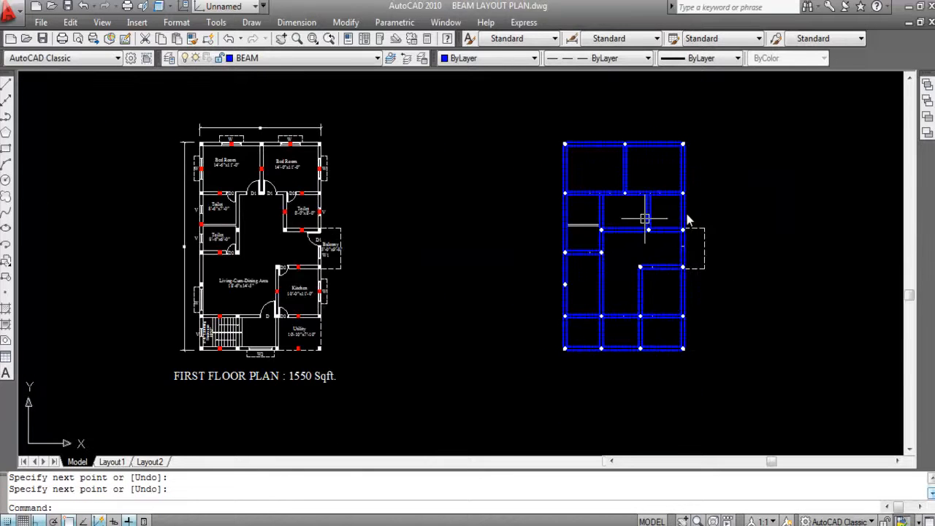
pyautogui.scroll(4, 720, 219)
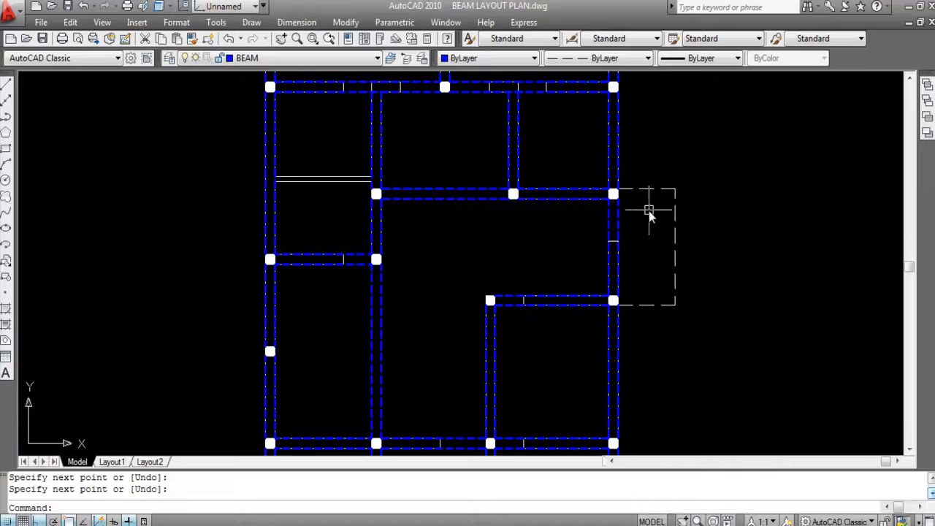
pyautogui.scroll(-3, 728, 253)
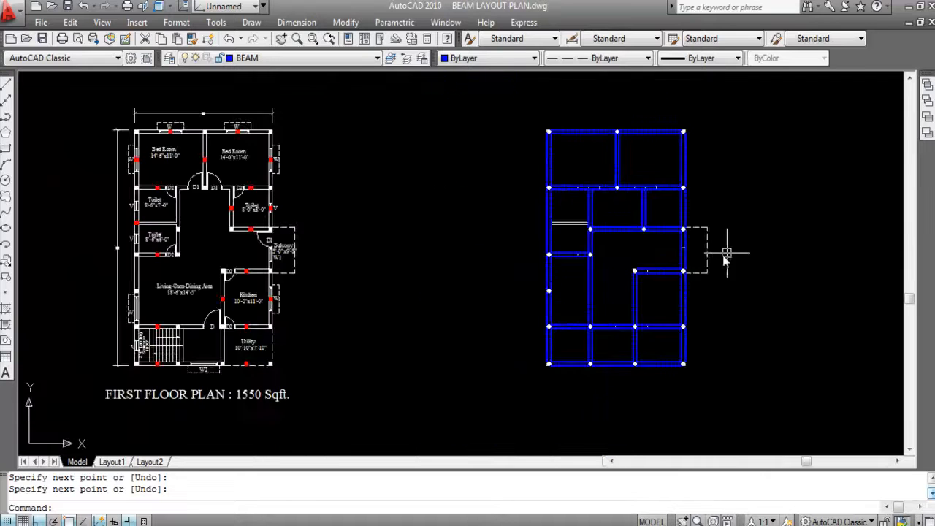
pyautogui.scroll(3, 286, 258)
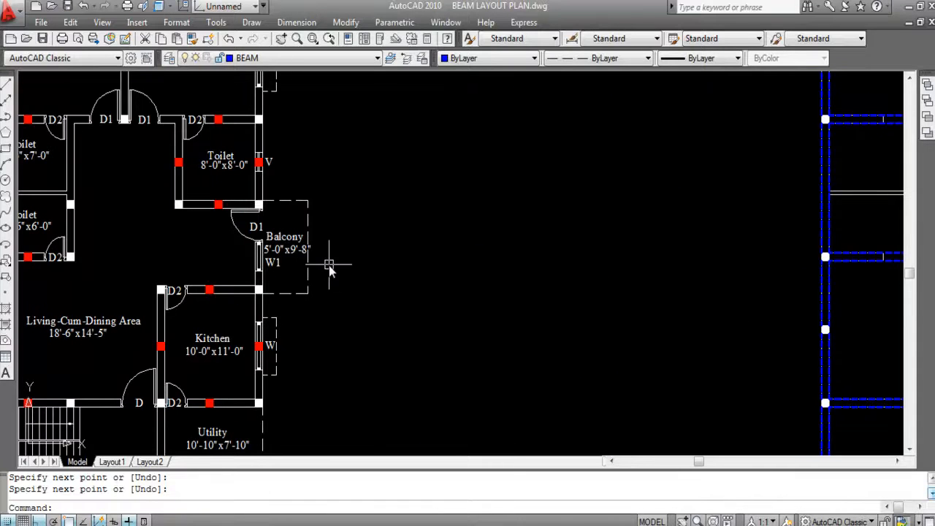
pyautogui.scroll(3, 301, 209)
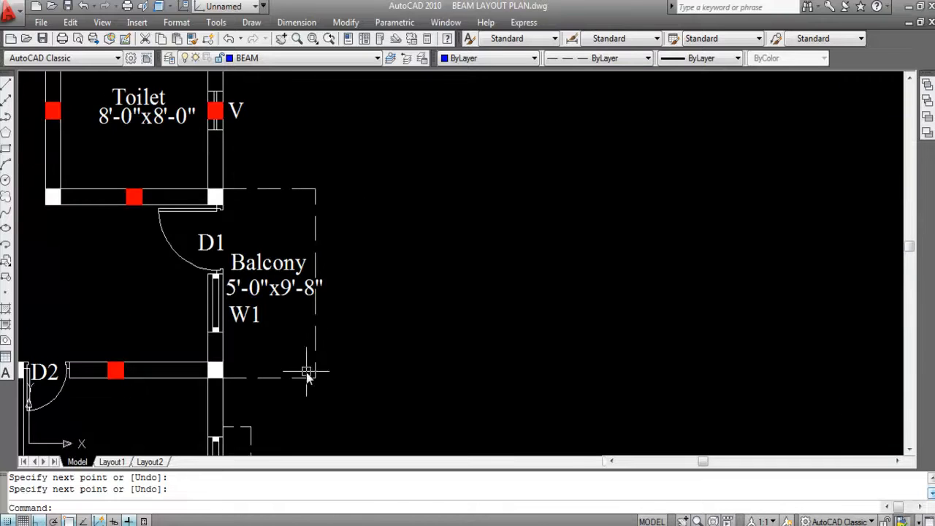
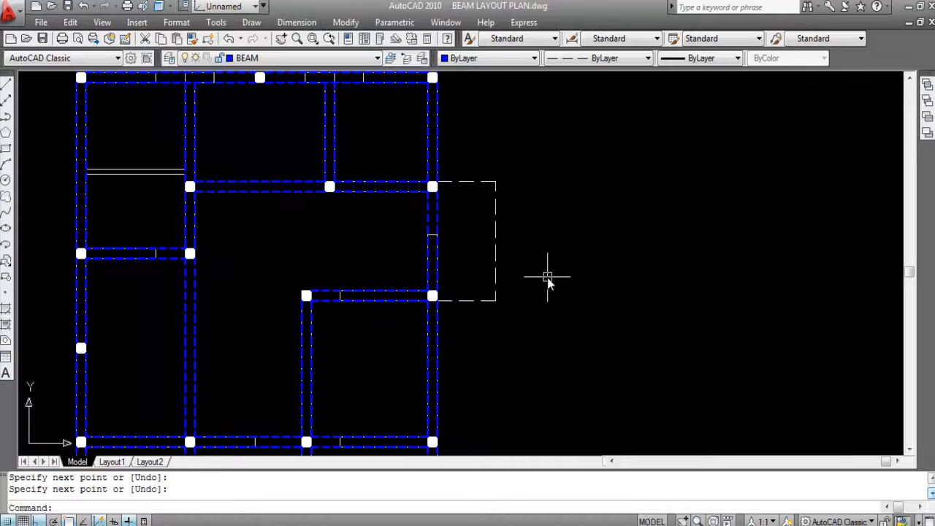
# - Draw the lower line of the balcony's upper beam from the column's lower outer corner horizontally past the balcony's outer edge
pyautogui.scroll(5, 431, 191)
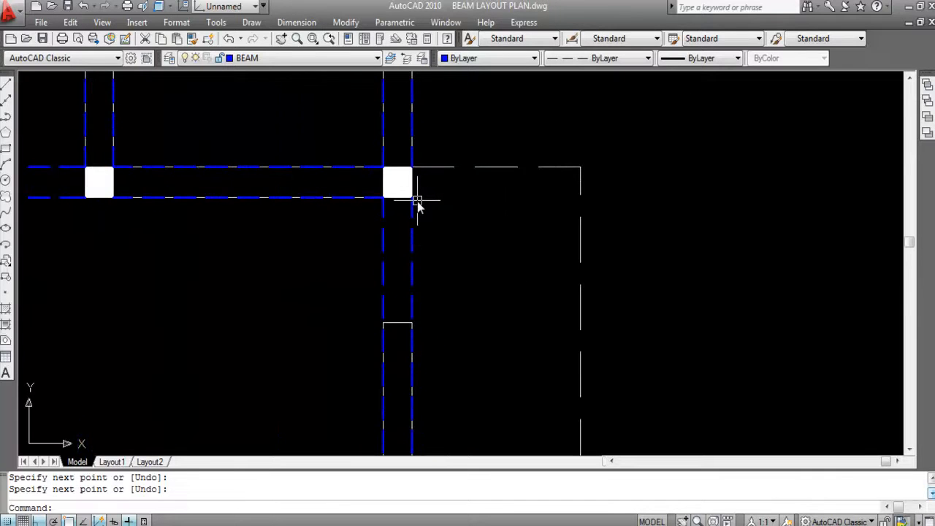
pyautogui.press('Return')
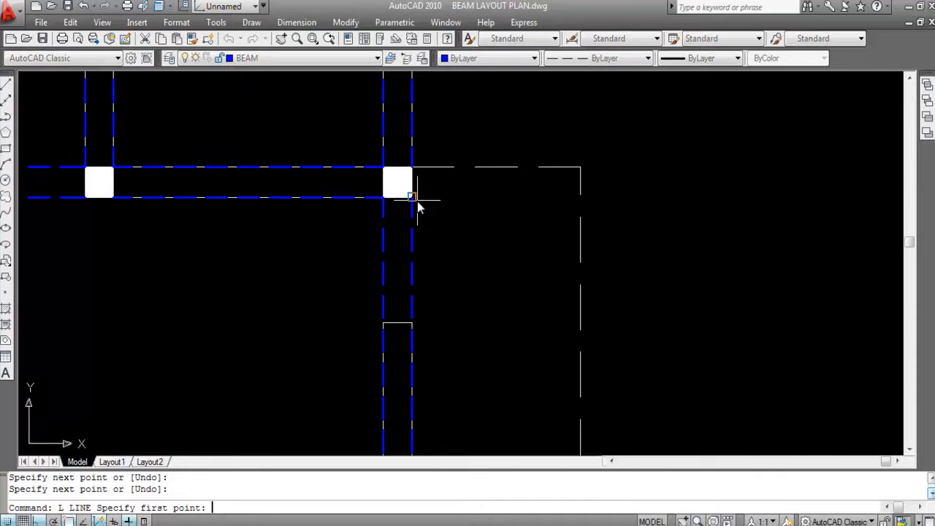
pyautogui.click(412, 198)
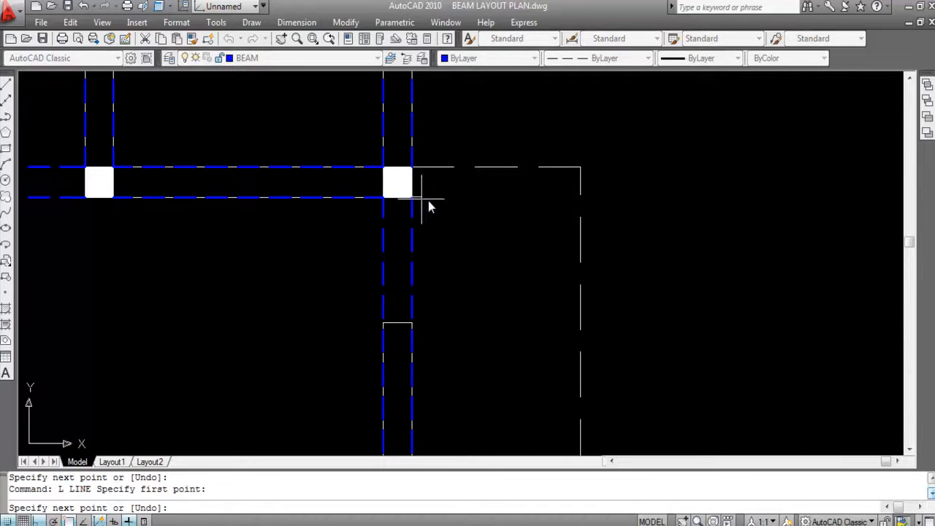
pyautogui.click(626, 198)
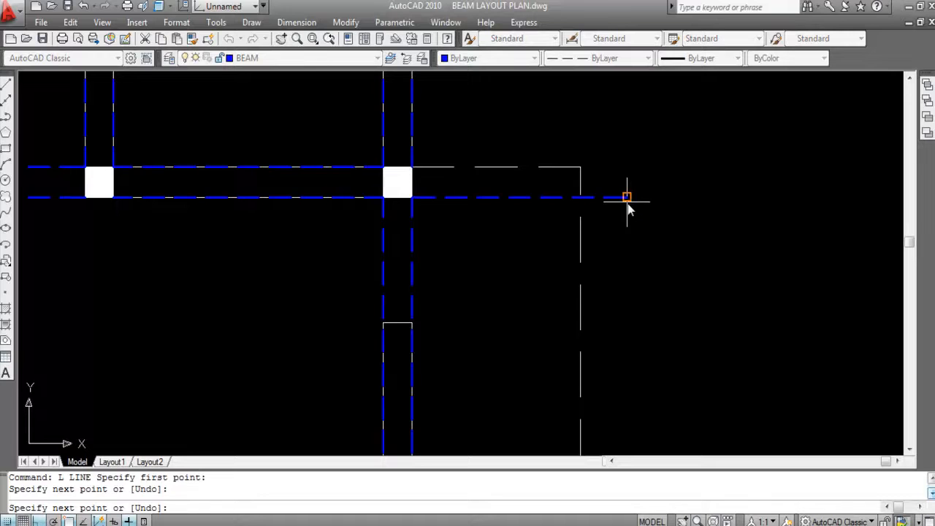
pyautogui.press('Return')
pyautogui.scroll(-2, 525, 171)
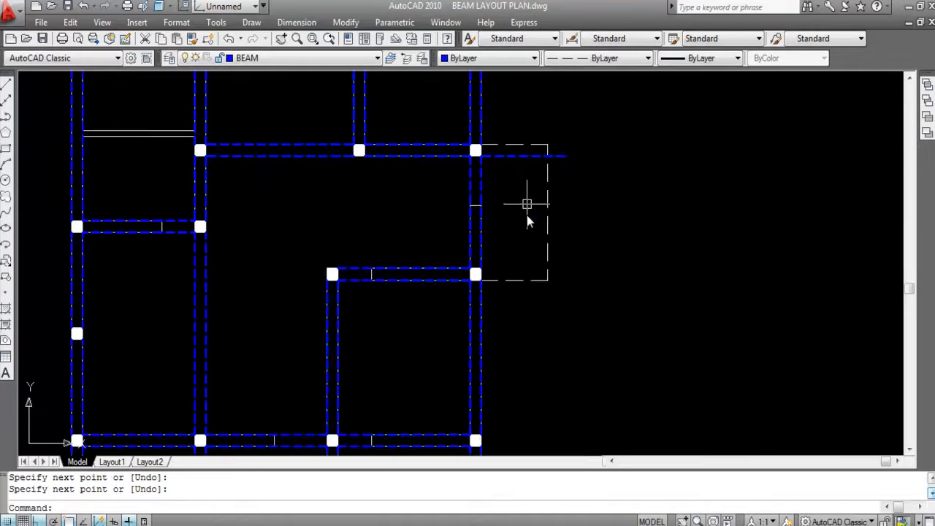
# - Draw the upper line of the balcony's lower beam from the column's upper outer corner horizontally past the balcony's outer edge
pyautogui.press('Return')
pyautogui.scroll(3, 491, 260)
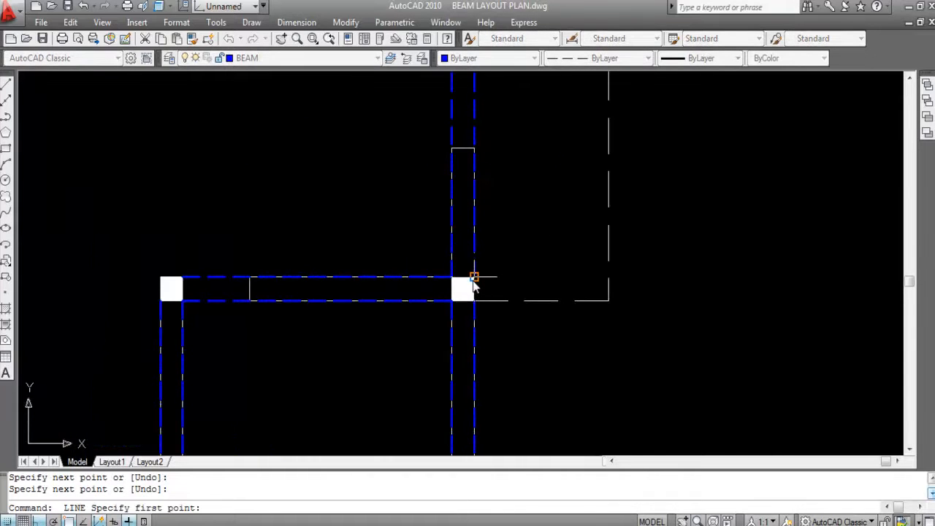
pyautogui.click(474, 278)
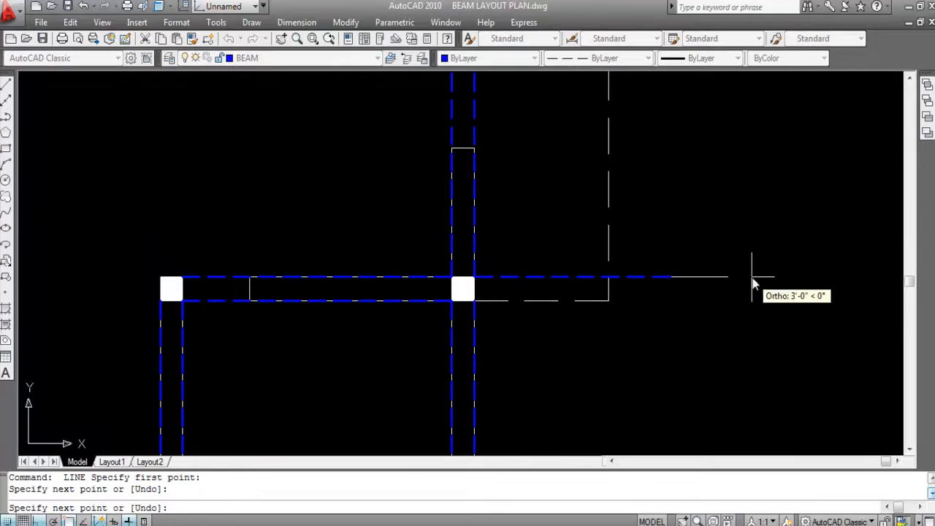
pyautogui.press('Escape')
pyautogui.scroll(-2, 667, 369)
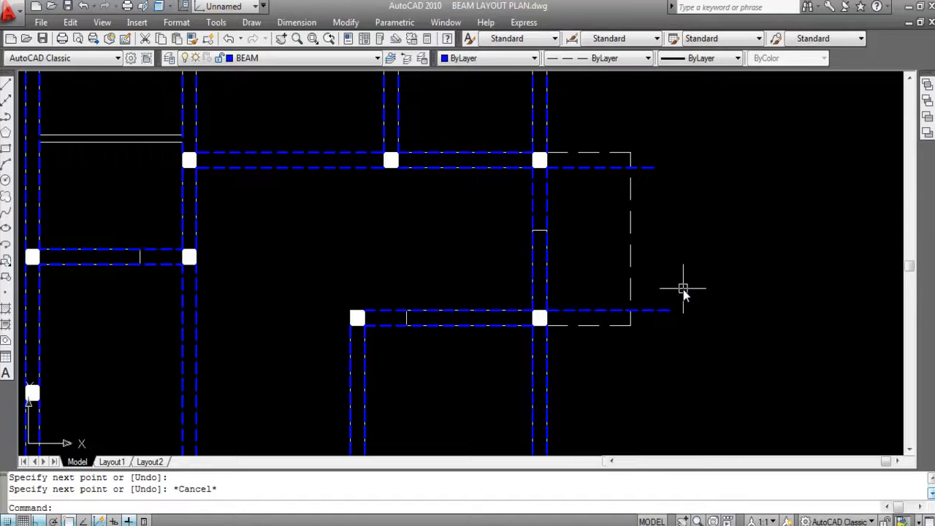
# - Offset the two balcony beam lines 10 inches outward, the lower one downward and the upper one upward
pyautogui.write('O')
pyautogui.press('Return')
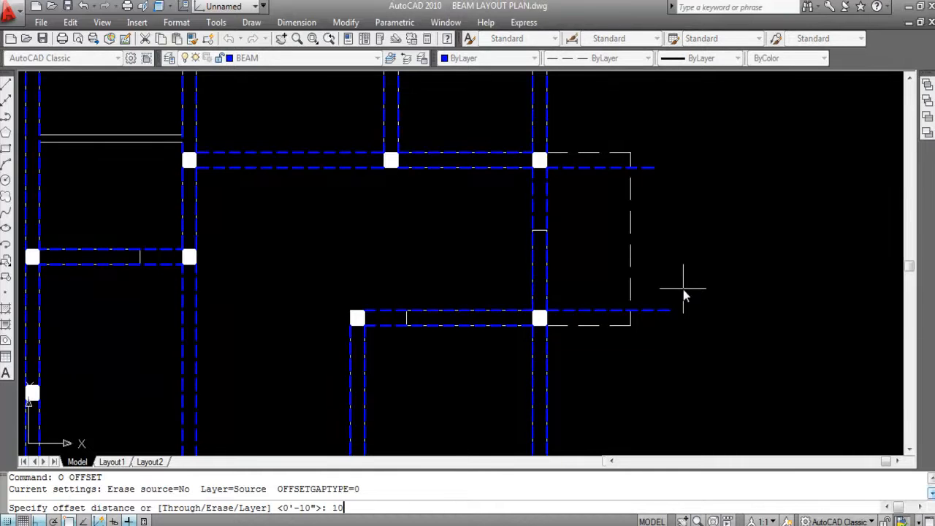
pyautogui.write('10')
pyautogui.press('Return')
pyautogui.click(654, 314)
pyautogui.click(660, 381)
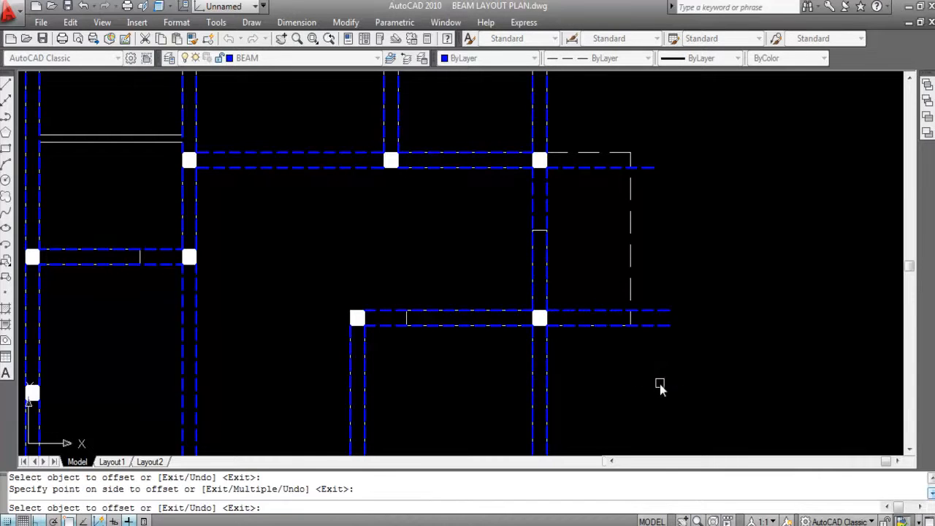
pyautogui.click(653, 167)
pyautogui.click(663, 134)
pyautogui.press('Escape')
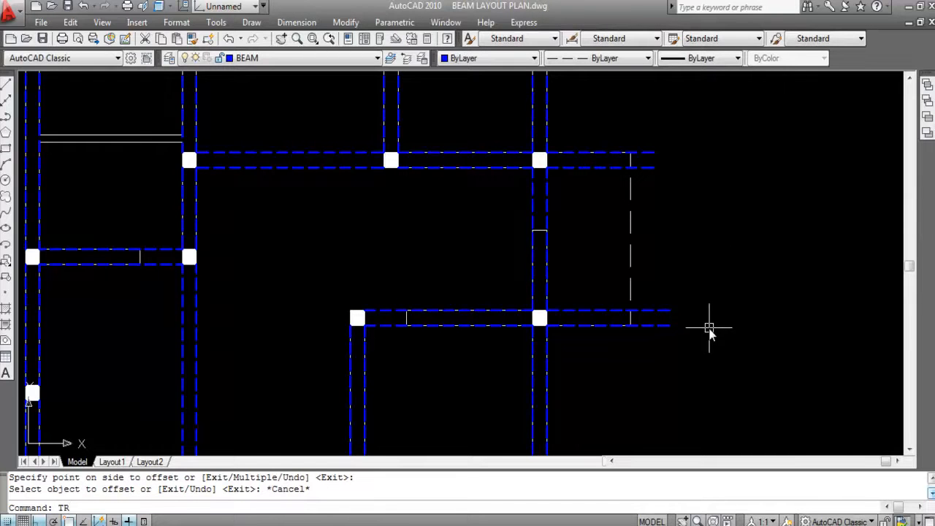
# - Trim the four overhanging ends of the balcony beam lines at the balcony's outer edge
pyautogui.write('TR')
pyautogui.press('Return')
pyautogui.press('Return')
pyautogui.click(647, 146)
pyautogui.click(656, 175)
pyautogui.click(673, 296)
pyautogui.click(667, 334)
pyautogui.press('Escape')
pyautogui.scroll(-2, 664, 285)
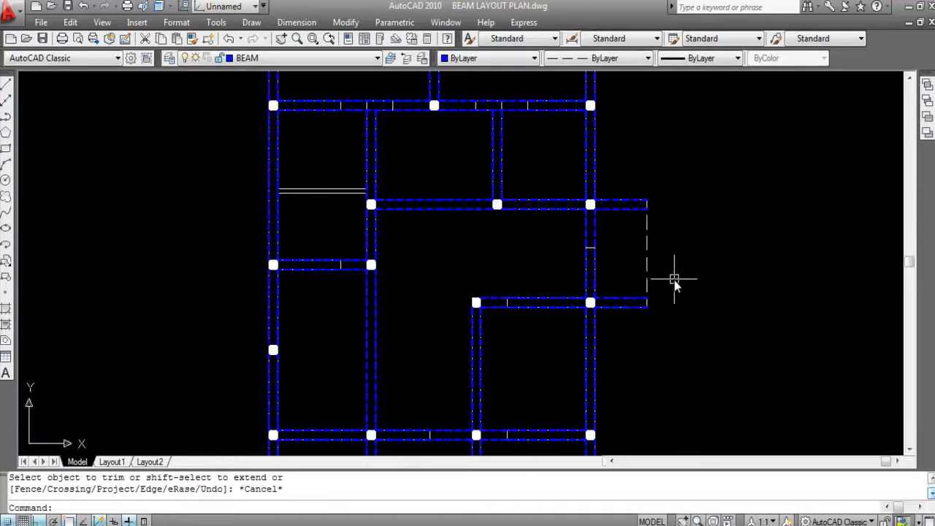
# - Compare the beam layout around the kitchen's upper-left column with the living-cum-dining area on the first floor plan
pyautogui.scroll(2, 632, 255)
pyautogui.scroll(2, 630, 251)
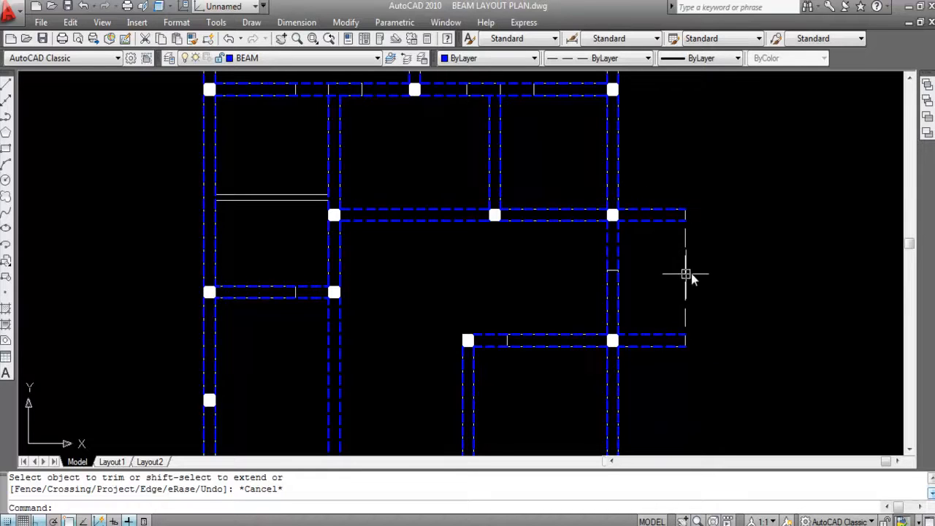
pyautogui.scroll(-2, 706, 212)
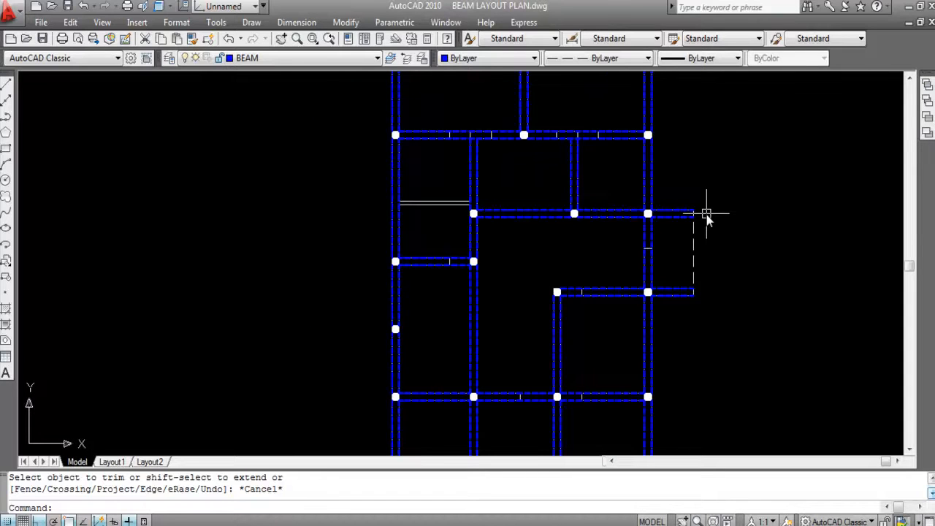
pyautogui.scroll(-2, 697, 212)
pyautogui.scroll(4, 605, 241)
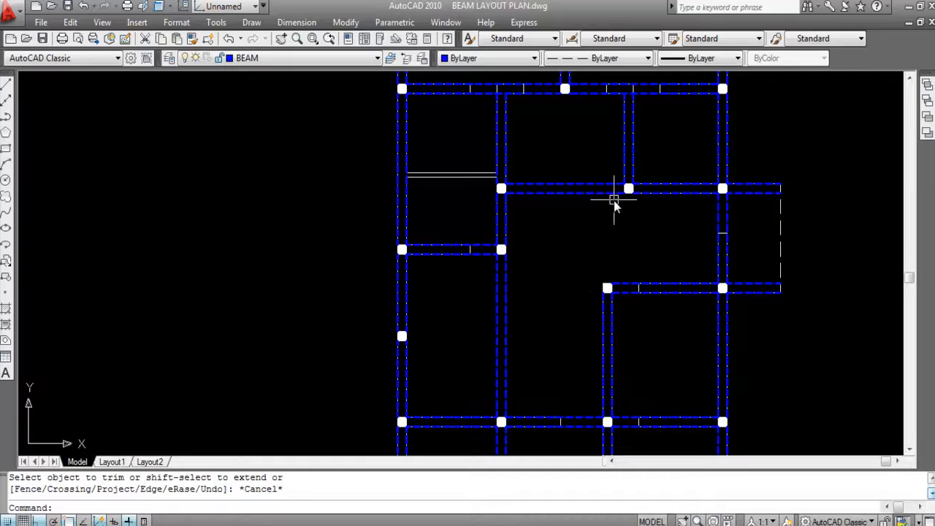
pyautogui.click(605, 284)
pyautogui.scroll(-3, 588, 256)
pyautogui.scroll(1, 237, 235)
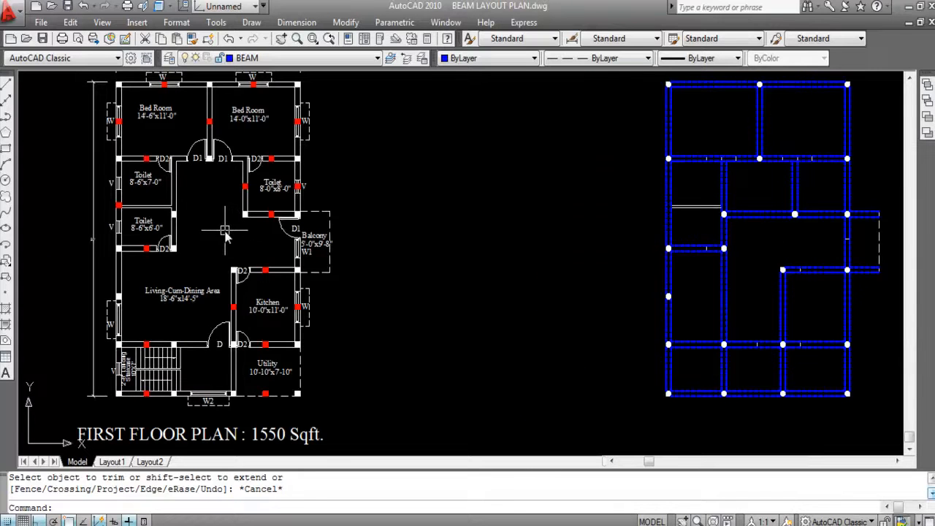
pyautogui.scroll(1, 219, 211)
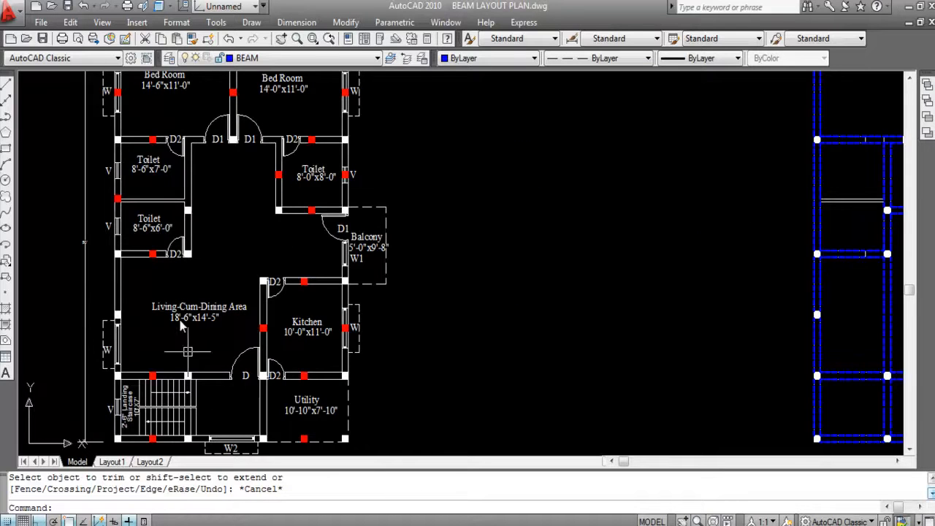
pyautogui.scroll(-2, 179, 322)
pyautogui.scroll(1, 703, 265)
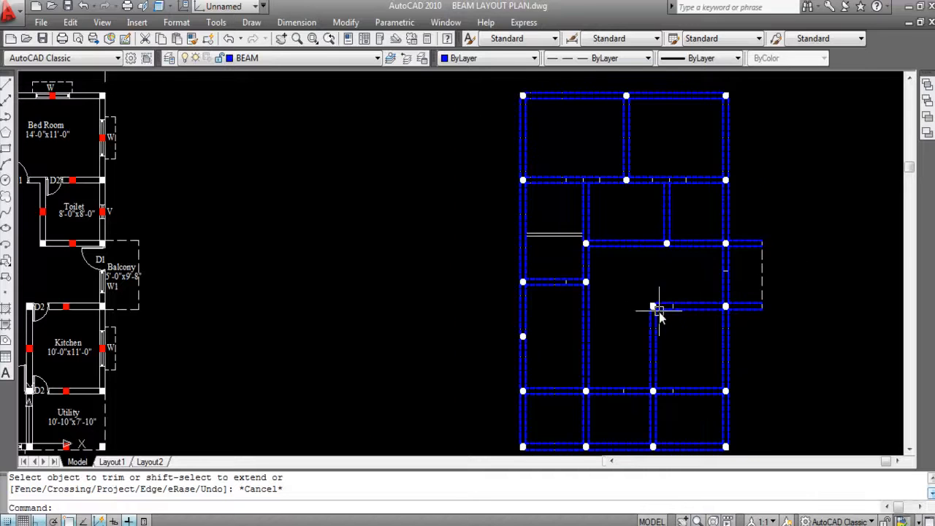
# - Draw a vertical beam line from the upper-left corner of the kitchen's upper-left column up to the horizontal beam below the toilet
pyautogui.scroll(3, 657, 307)
pyautogui.write('L')
pyautogui.press('Return')
pyautogui.scroll(1, 639, 301)
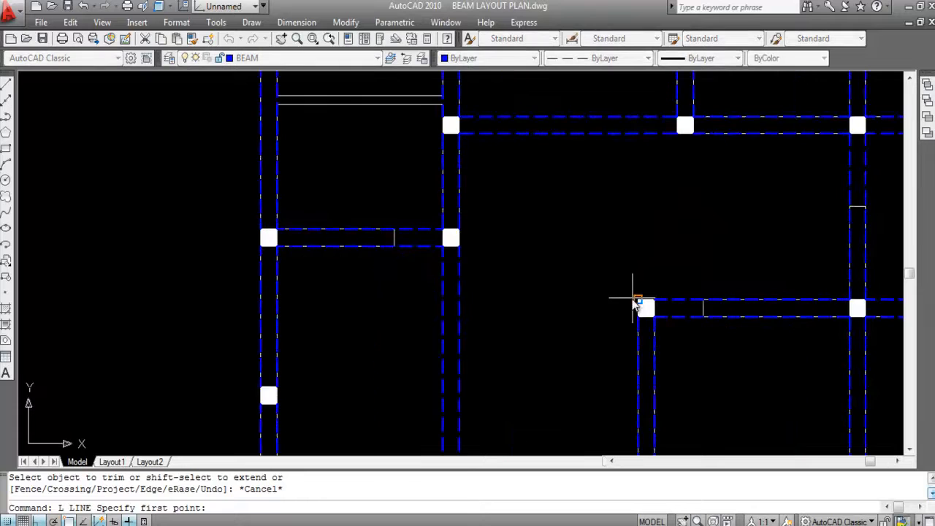
pyautogui.click(638, 301)
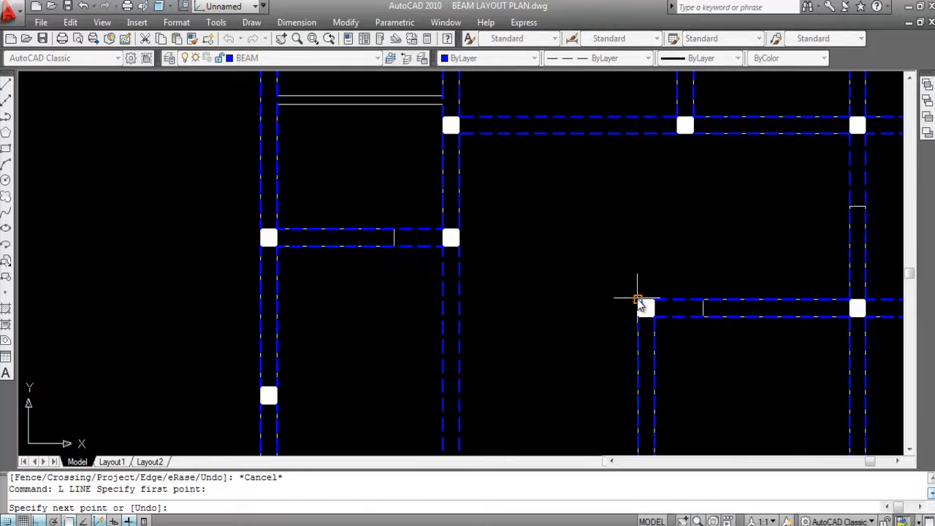
pyautogui.scroll(1, 630, 133)
pyautogui.click(641, 136)
pyautogui.scroll(-2, 643, 124)
pyautogui.press('Escape')
pyautogui.scroll(2, 664, 111)
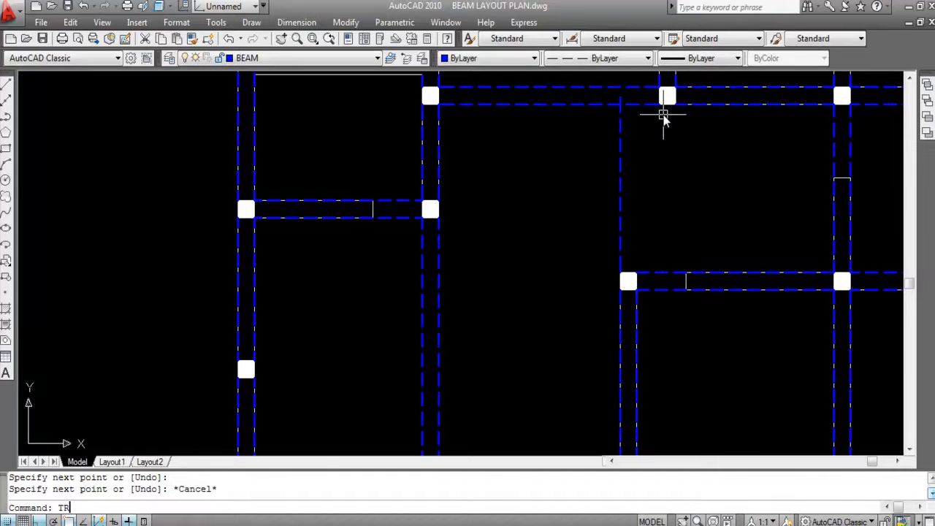
# - Trim the upper end of the vertical beam line at the lower line of the horizontal beam
pyautogui.write('TR')
pyautogui.press('Return')
pyautogui.press('Return')
pyautogui.scroll(2, 622, 94)
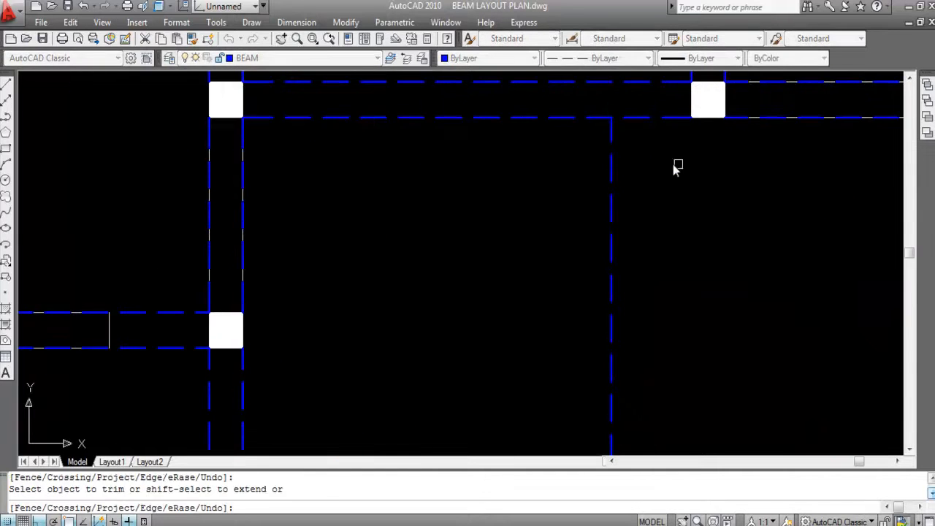
pyautogui.scroll(-3, 668, 183)
pyautogui.press('Escape')
pyautogui.scroll(1, 618, 138)
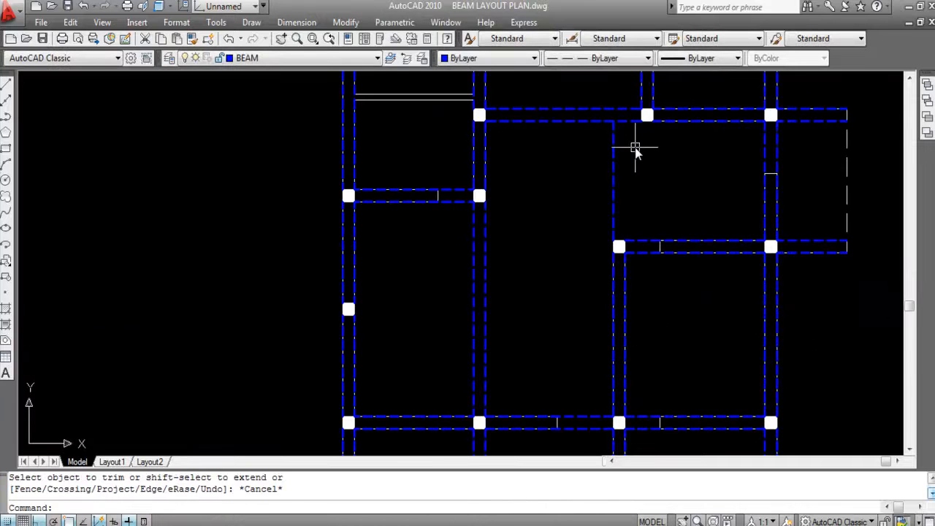
# - Offset the vertical beam line above the kitchen column 10 inches toward the balcony side
pyautogui.write('O')
pyautogui.press('Return')
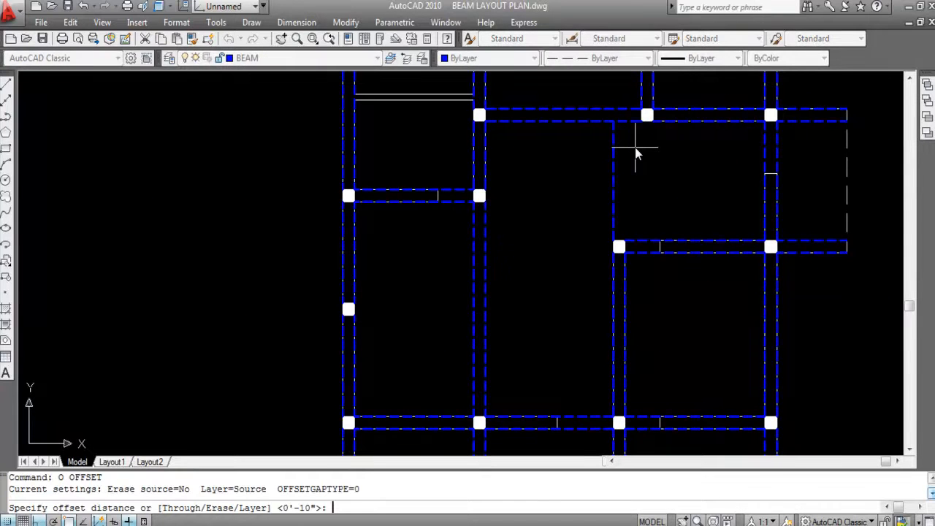
pyautogui.write('10')
pyautogui.press('Return')
pyautogui.click(613, 168)
pyautogui.click(668, 167)
pyautogui.press('Escape')
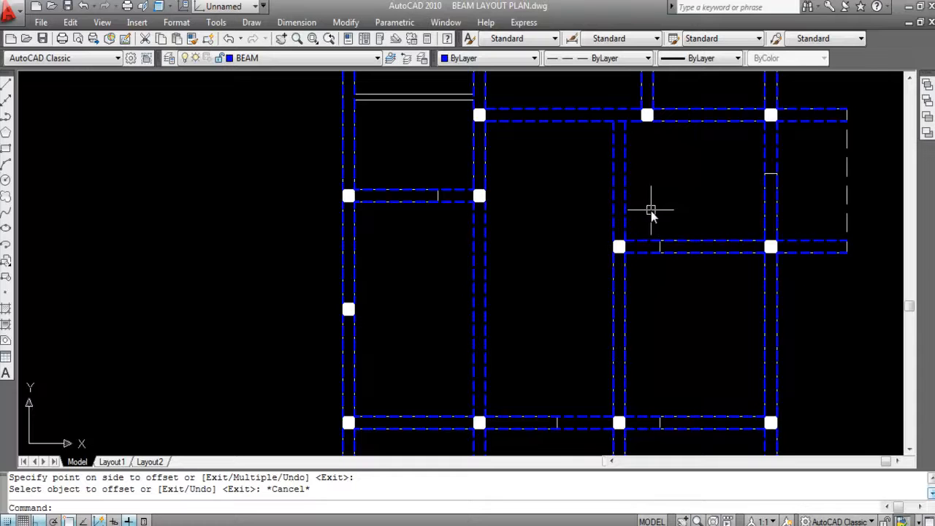
# - Select the partition lines between the two toilets in the beam layout and turn off their WALL layer
pyautogui.scroll(-2, 643, 208)
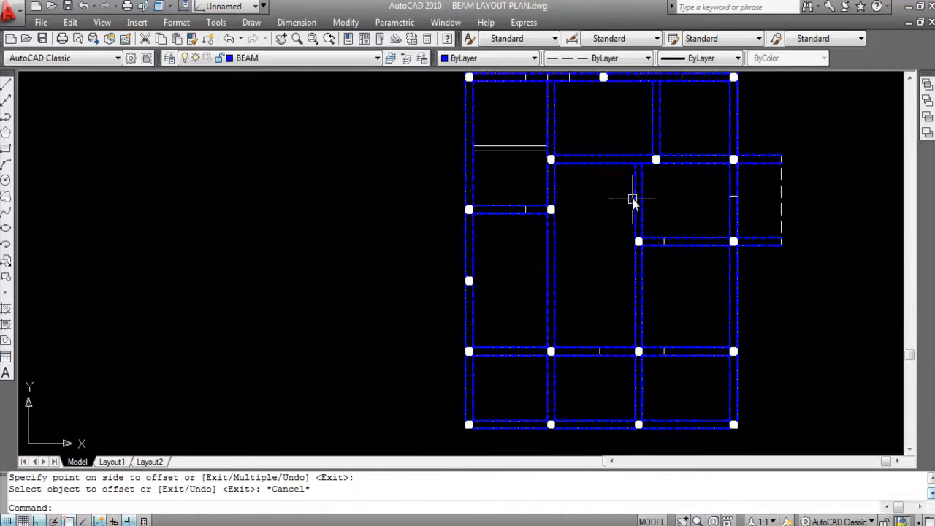
pyautogui.scroll(1, 634, 202)
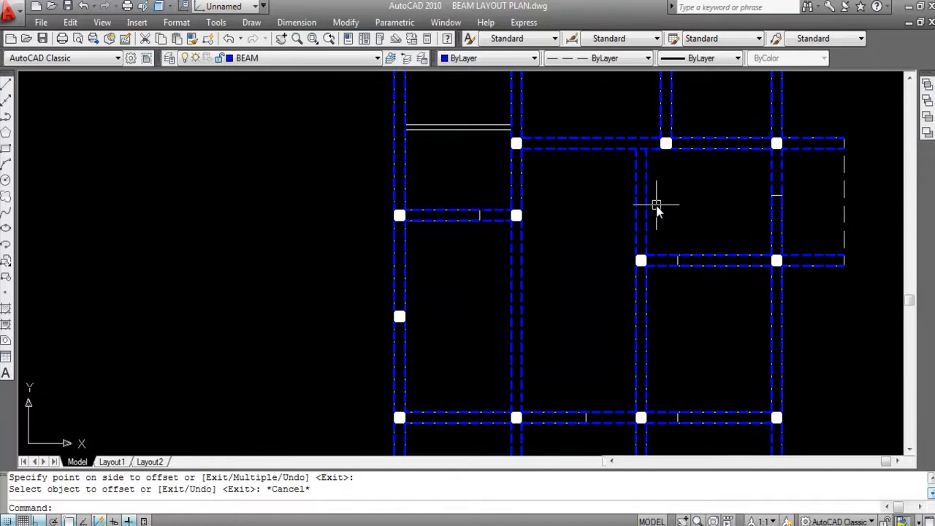
pyautogui.scroll(-2, 701, 213)
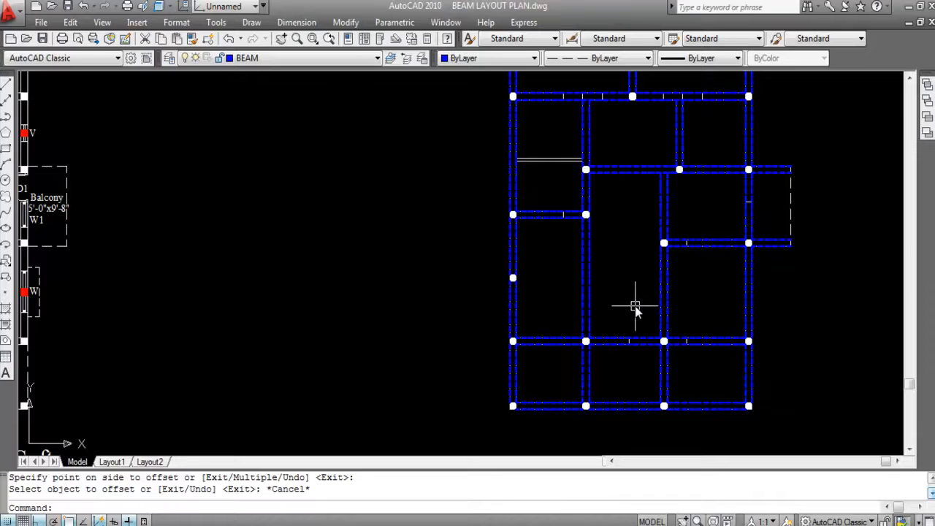
pyautogui.scroll(-2, 629, 291)
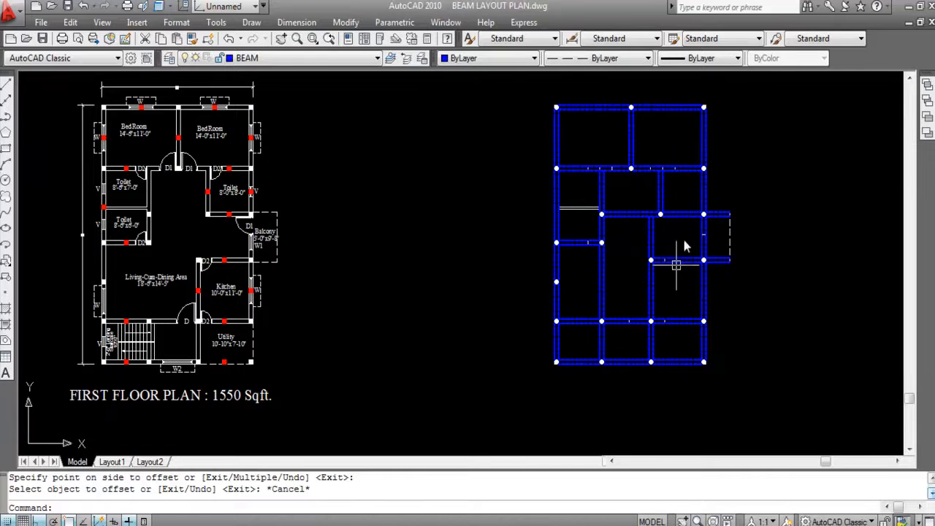
pyautogui.click(584, 196)
pyautogui.click(576, 221)
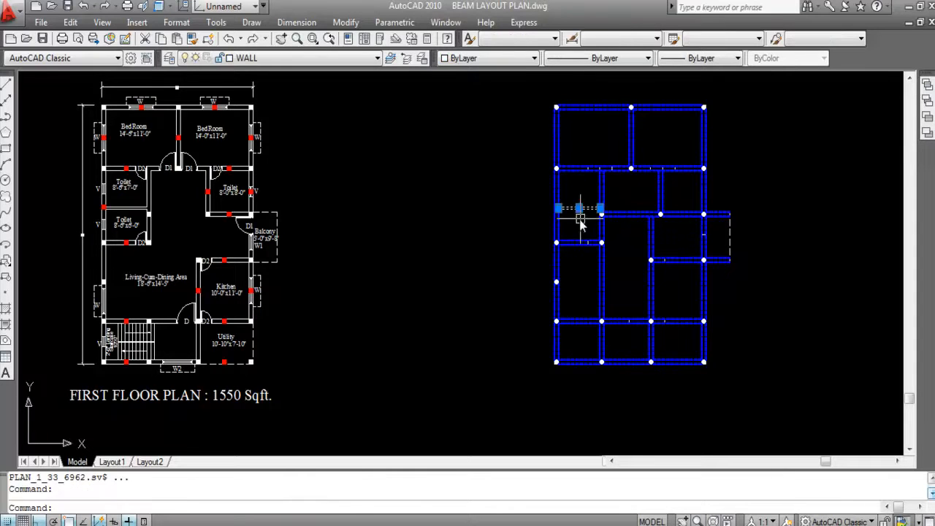
pyautogui.click(278, 58)
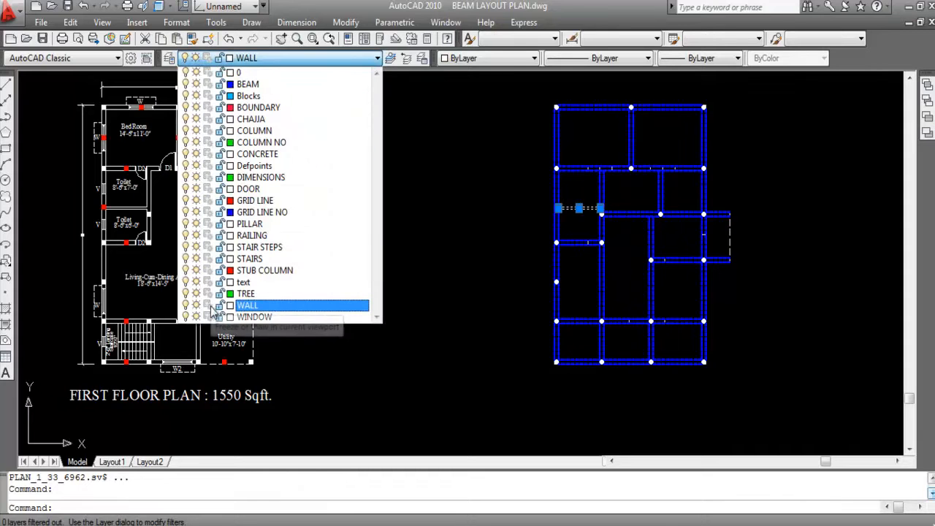
pyautogui.click(185, 305)
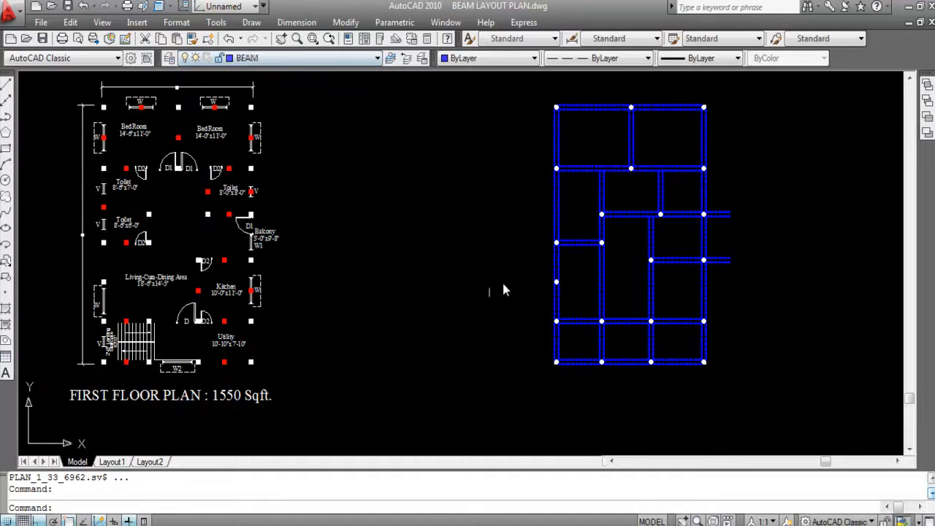
# - Move the whole beam layout horizontally farther away from the first floor plan, clear of its former place
pyautogui.scroll(-4, 332, 245)
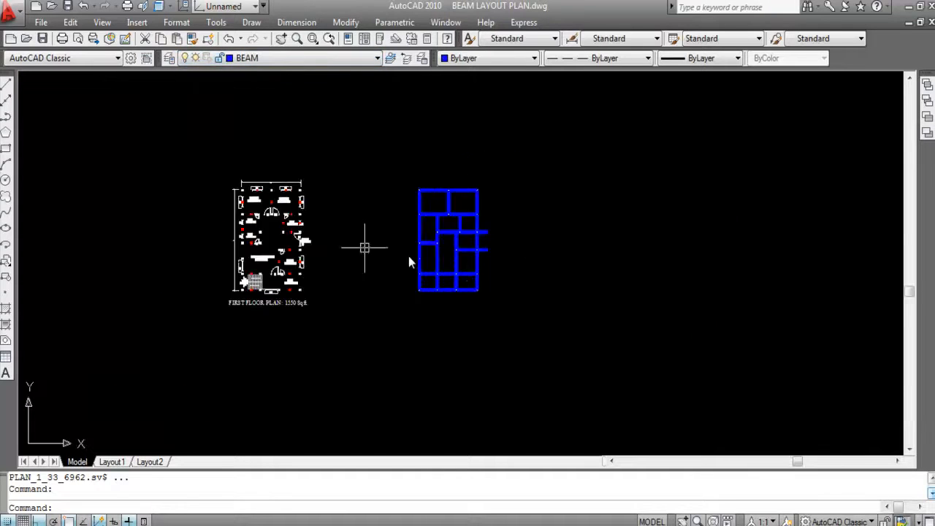
pyautogui.click(536, 343)
pyautogui.click(409, 187)
pyautogui.scroll(4, 453, 244)
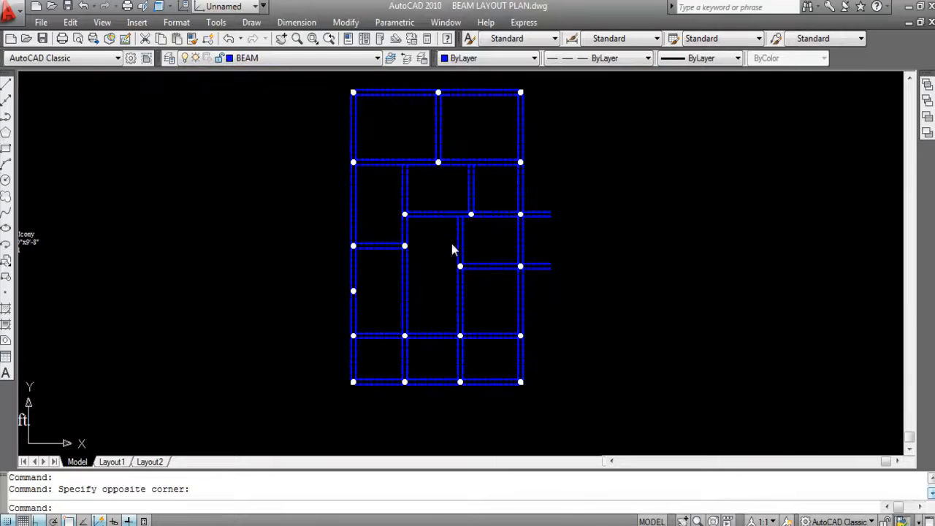
pyautogui.scroll(-4, 541, 336)
pyautogui.click(541, 336)
pyautogui.click(404, 154)
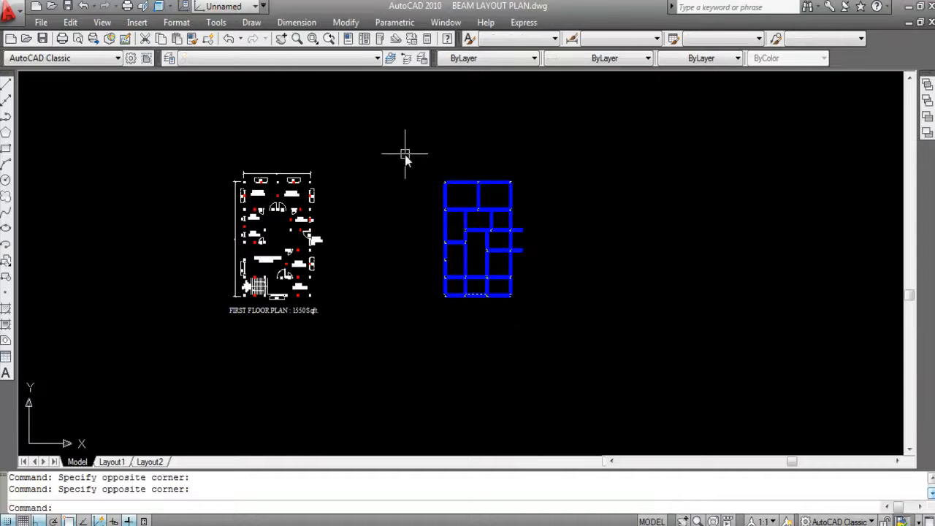
pyautogui.write('M')
pyautogui.press('Return')
pyautogui.click(455, 240)
pyautogui.click(663, 249)
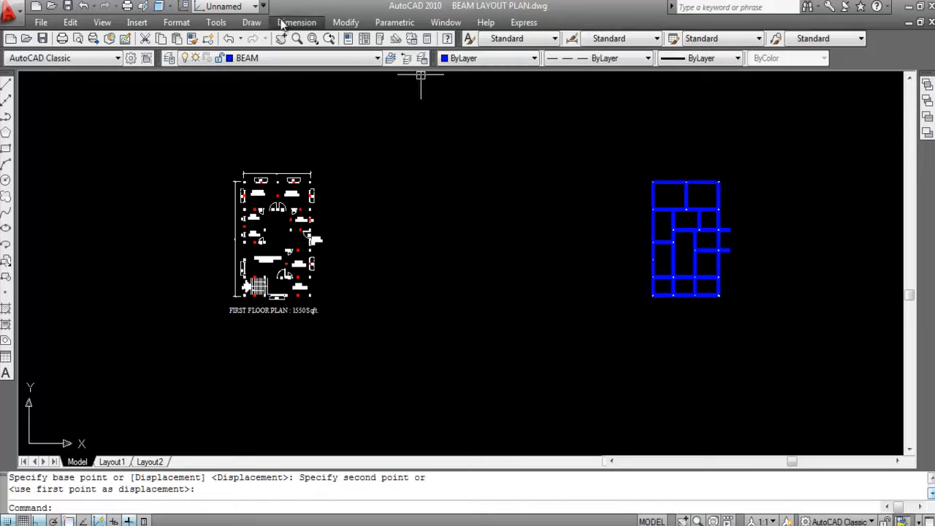
# - Turn the WALL layer back on and erase the walls left behind at the beam layout's former place
pyautogui.click(245, 60)
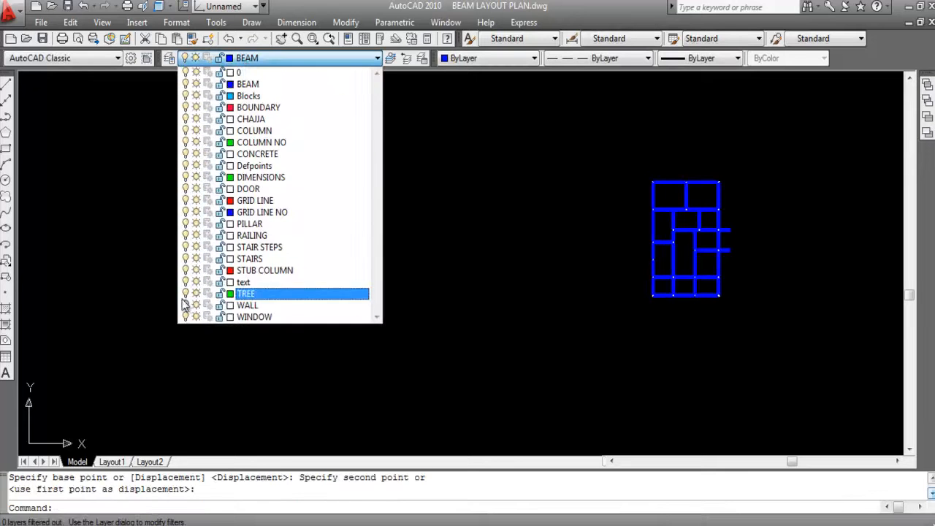
pyautogui.click(497, 342)
pyautogui.click(535, 342)
pyautogui.click(433, 178)
pyautogui.press('Delete')
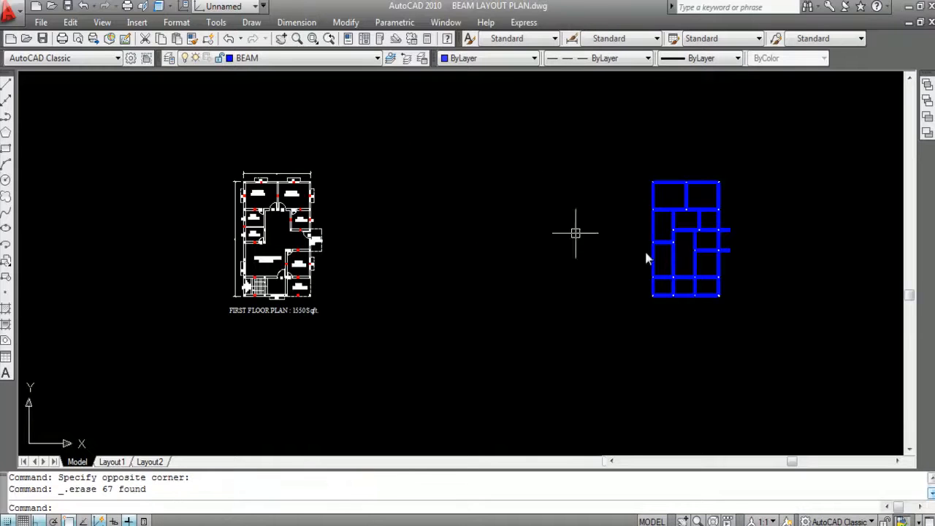
# - Examine the uppermost beam spans and the left and middle vertical beams of the bedroom bays by highlighting their dashed lines
pyautogui.scroll(4, 808, 232)
pyautogui.scroll(2, 572, 129)
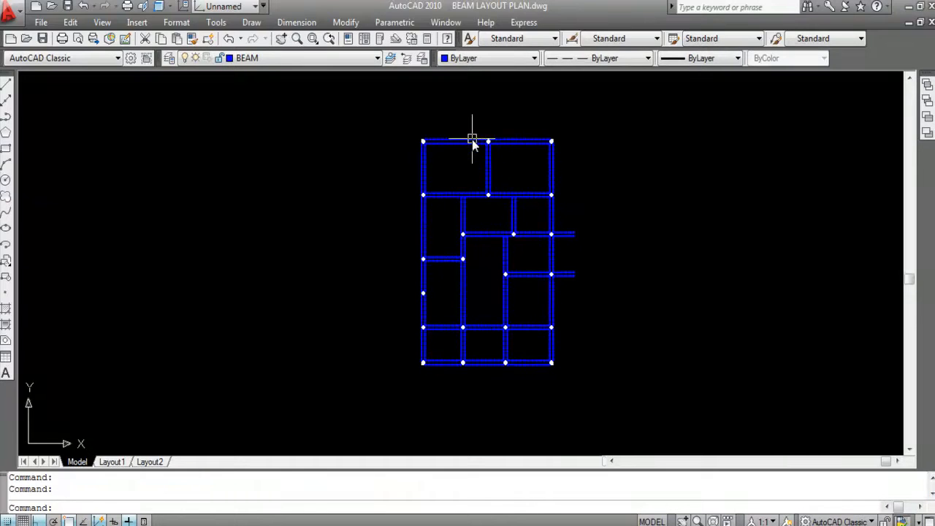
pyautogui.scroll(4, 488, 110)
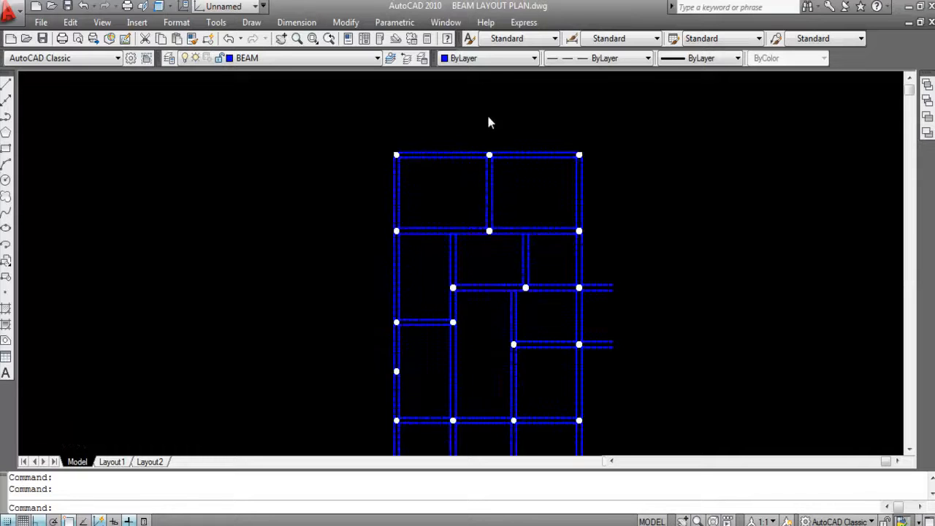
pyautogui.scroll(-2, 409, 127)
pyautogui.scroll(-2, 493, 205)
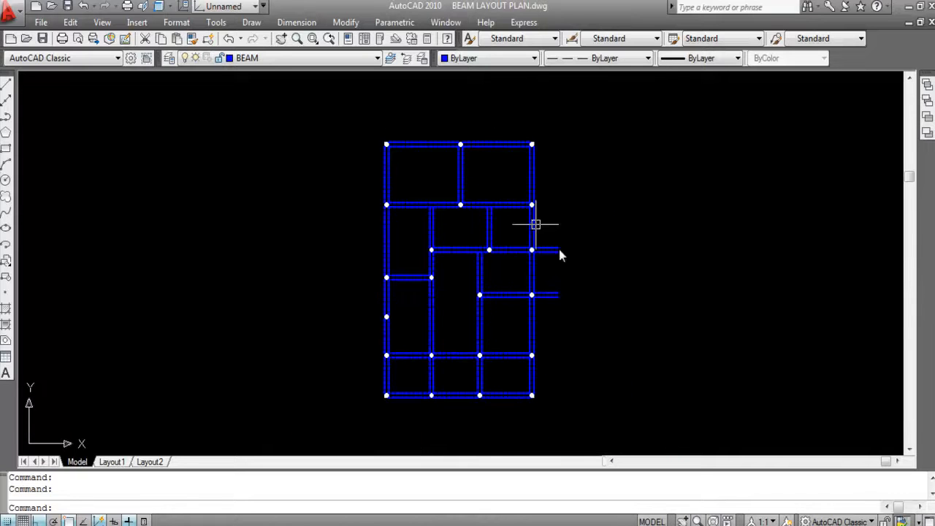
pyautogui.scroll(2, 416, 142)
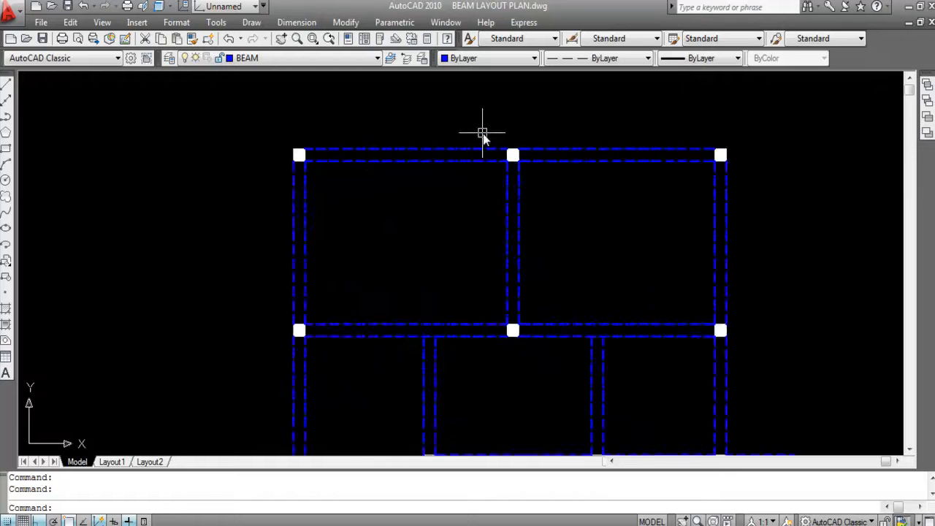
pyautogui.scroll(2, 468, 146)
pyautogui.click(497, 196)
pyautogui.click(440, 119)
pyautogui.click(712, 225)
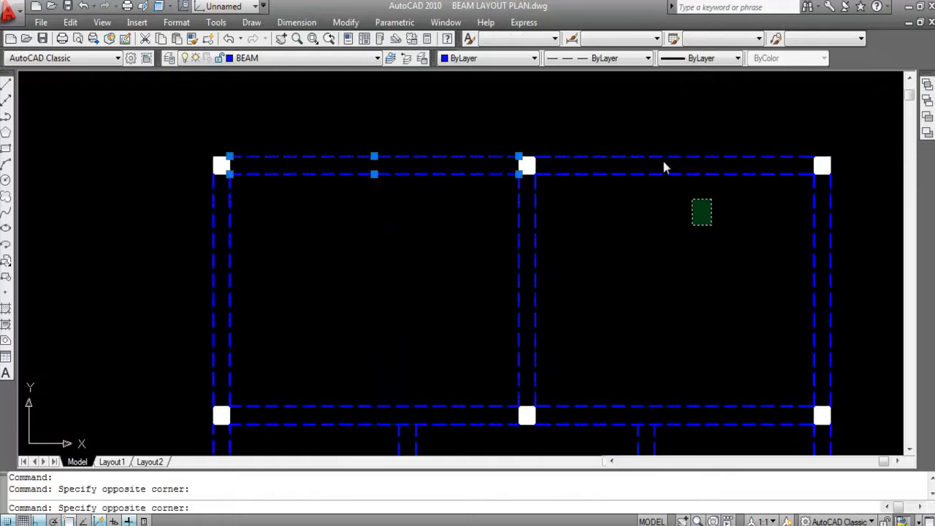
pyautogui.click(651, 145)
pyautogui.click(618, 285)
pyautogui.click(153, 209)
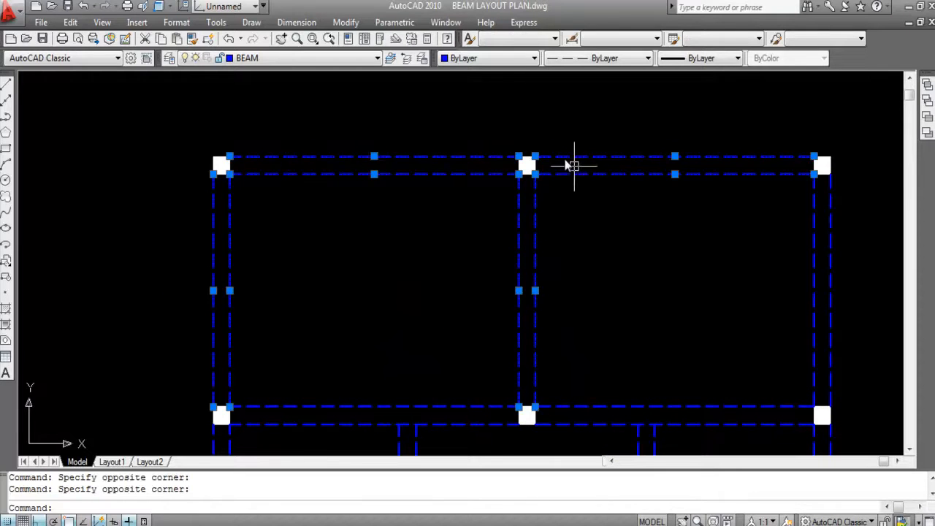
pyautogui.scroll(1, 216, 173)
pyautogui.scroll(1, 217, 174)
pyautogui.scroll(-1, 241, 164)
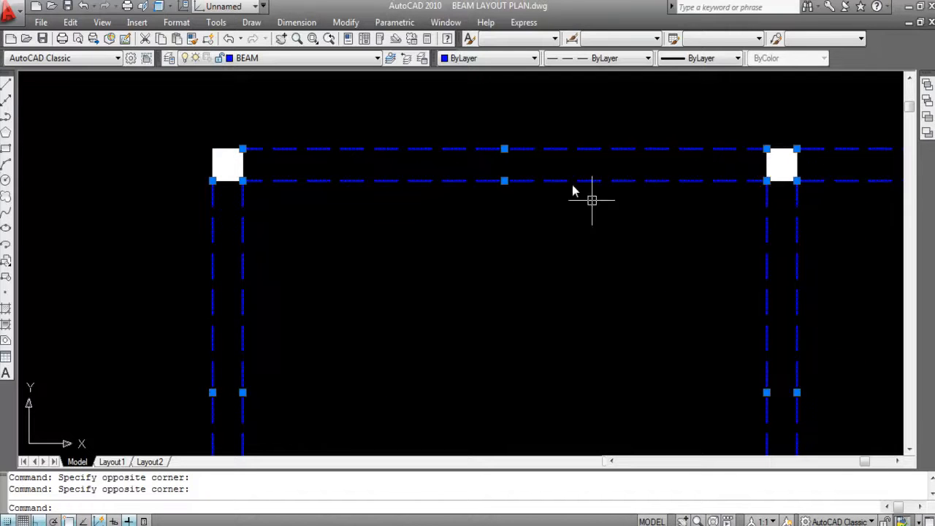
pyautogui.scroll(-2, 409, 153)
pyautogui.press('Escape')
pyautogui.scroll(-4, 474, 161)
pyautogui.scroll(3, 625, 174)
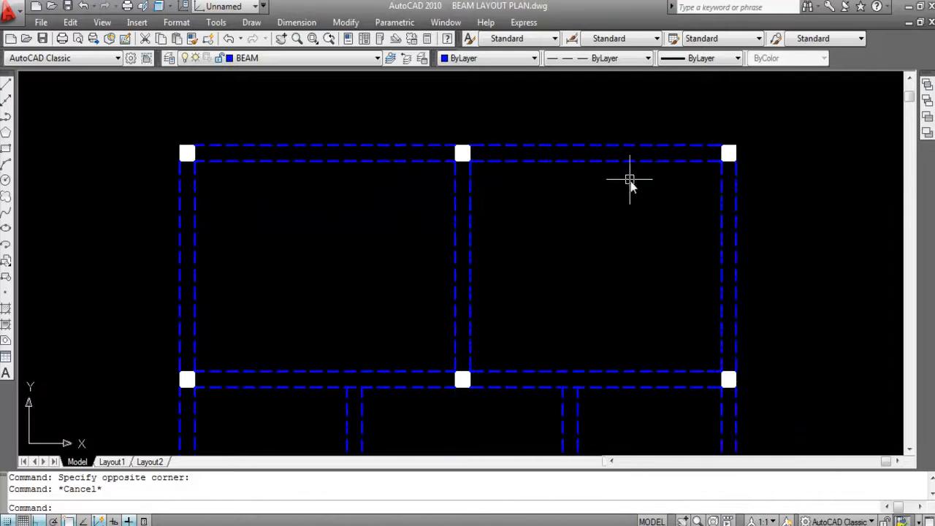
# - Highlight the upper-right beam span and the vertical beam between the two bedrooms to check their ends at the columns
pyautogui.click(620, 173)
pyautogui.click(587, 105)
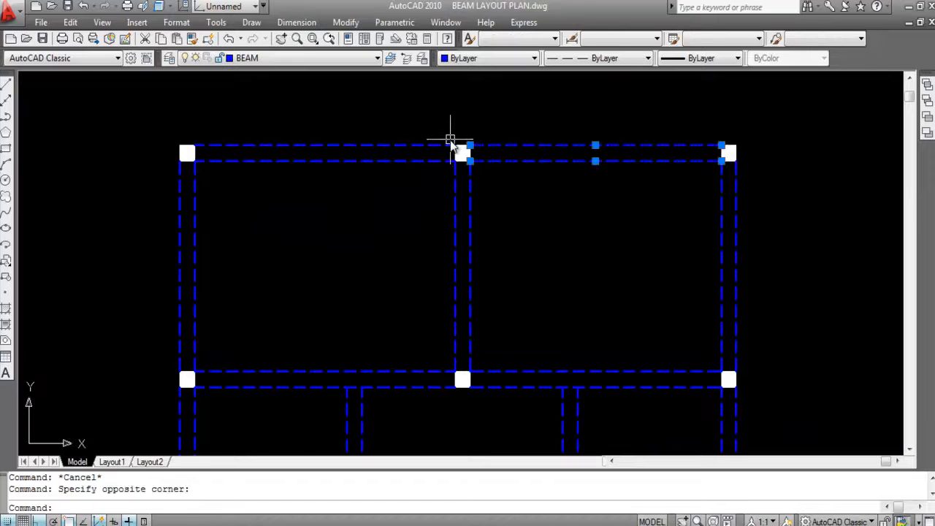
pyautogui.press('Escape')
pyautogui.scroll(-2, 560, 111)
pyautogui.scroll(-2, 560, 111)
pyautogui.click(556, 164)
pyautogui.click(522, 162)
pyautogui.scroll(3, 521, 138)
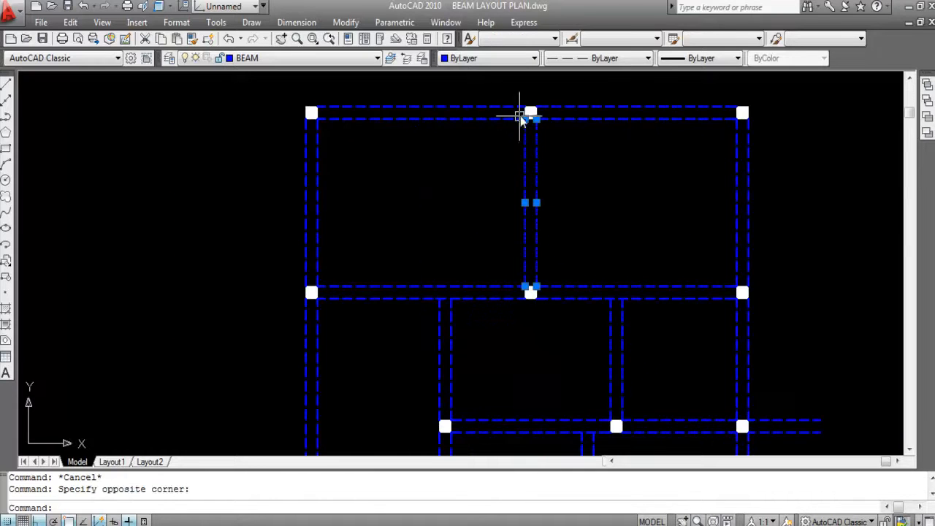
pyautogui.press('Escape')
pyautogui.scroll(-2, 609, 240)
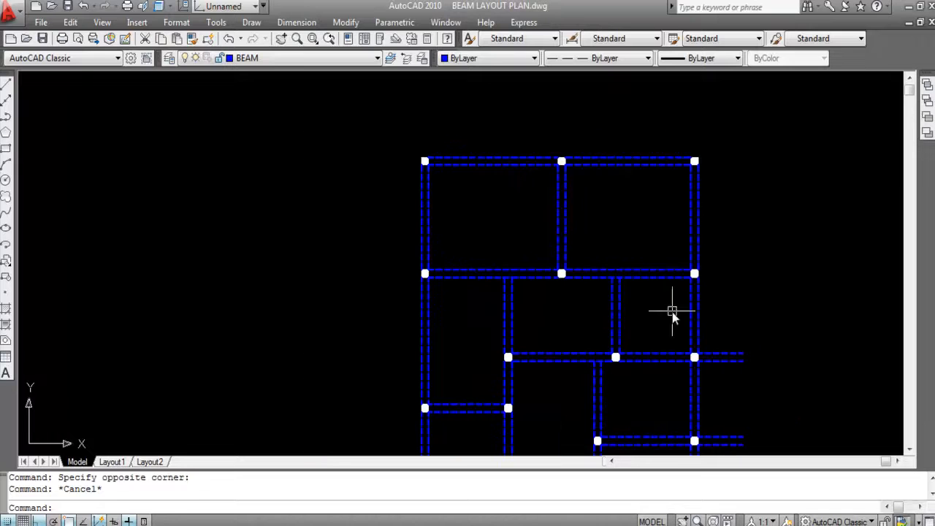
# - Highlight the horizontal beam below the upper-right bedroom to check its span between the two columns
pyautogui.click(669, 308)
pyautogui.click(647, 234)
pyautogui.scroll(4, 695, 287)
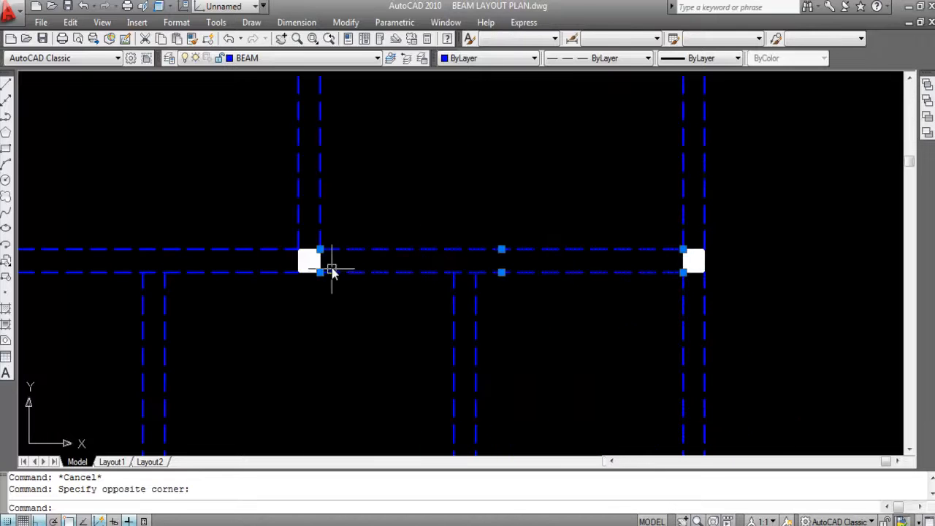
pyautogui.press('Escape')
pyautogui.scroll(-5, 321, 268)
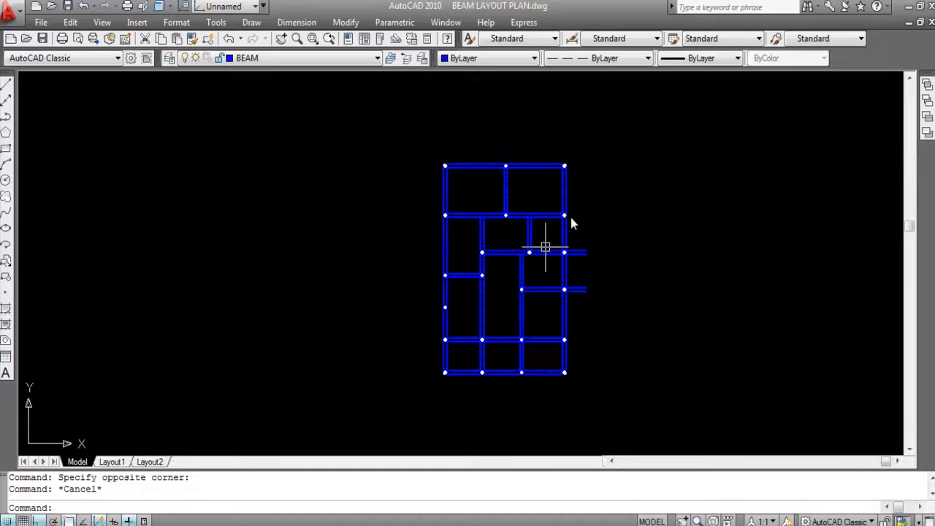
# - Highlight the two projecting balcony beams beyond the right-hand columns and examine their free ends
pyautogui.scroll(3, 570, 237)
pyautogui.click(621, 384)
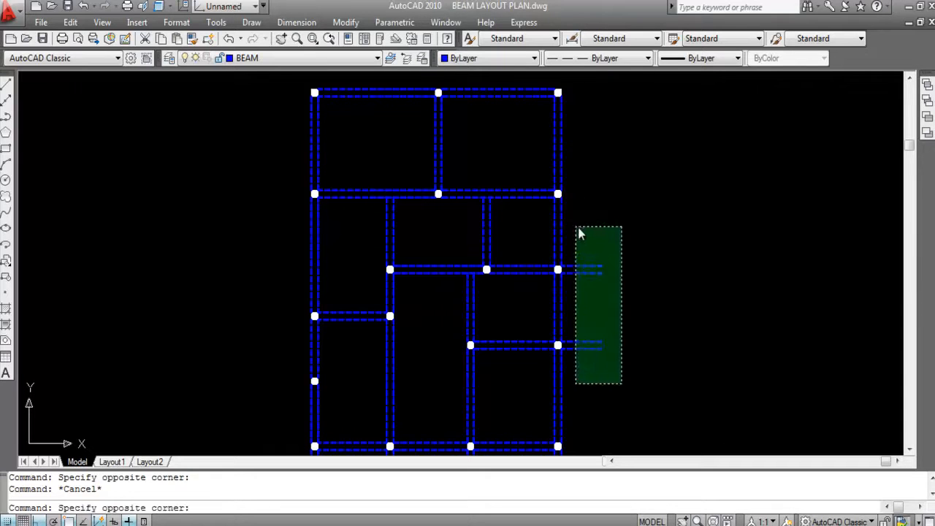
pyautogui.click(577, 232)
pyautogui.scroll(3, 585, 317)
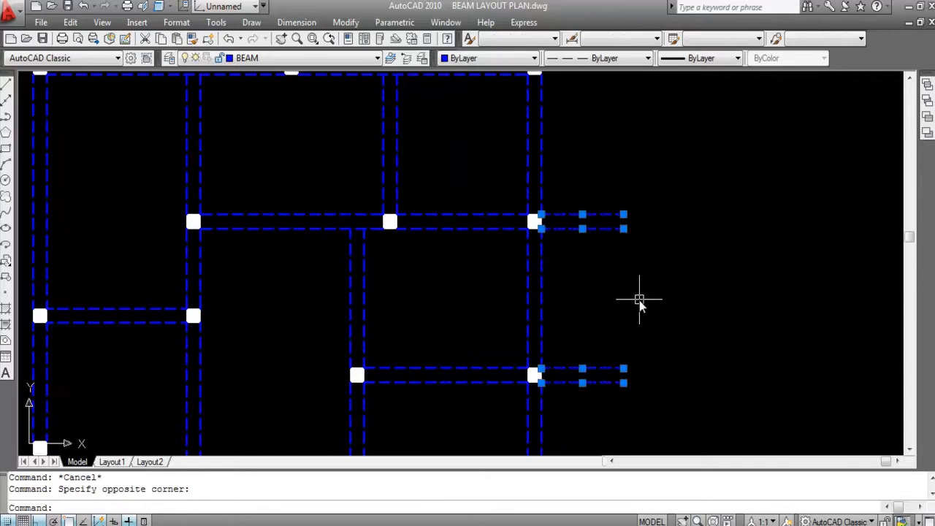
pyautogui.scroll(-2, 638, 305)
pyautogui.scroll(2, 584, 261)
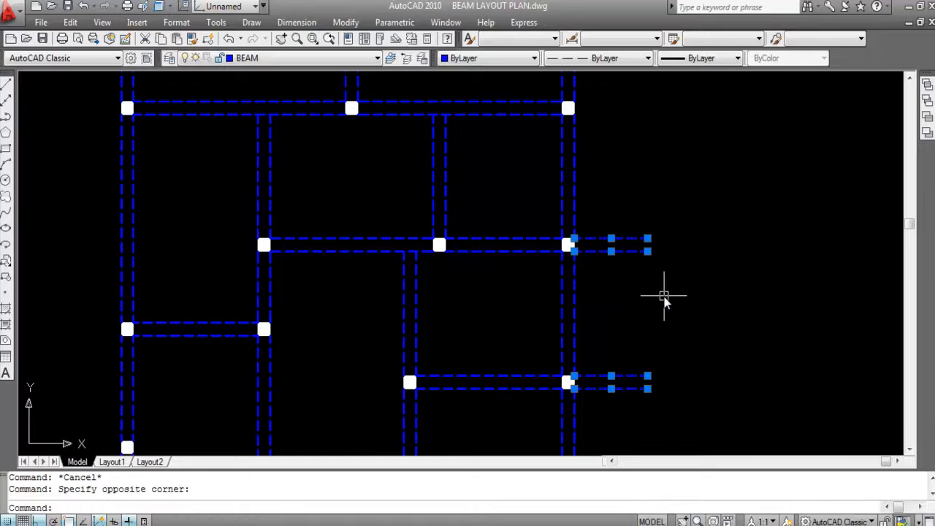
pyautogui.press('Escape')
pyautogui.scroll(-2, 663, 292)
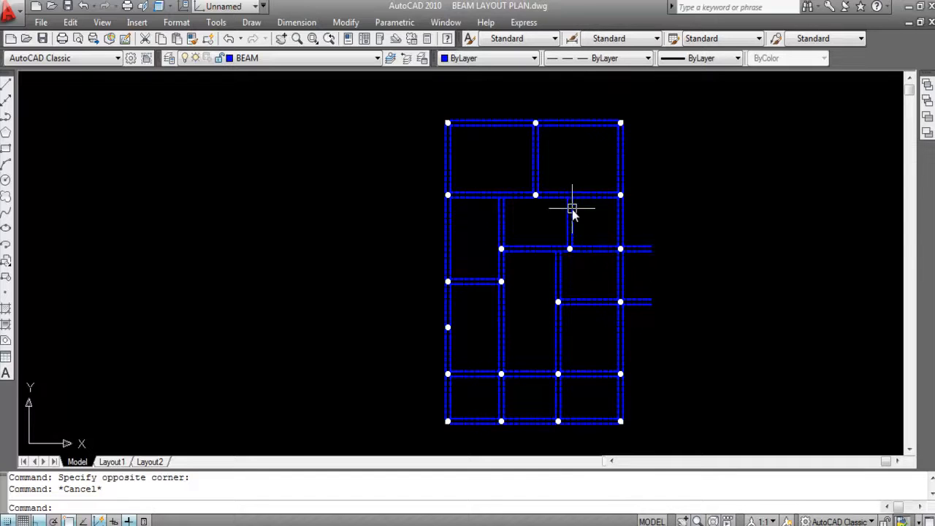
# - Highlight the short vertical beam above the kitchen's upper-left column to examine how it meets the horizontal beam
pyautogui.scroll(2, 537, 303)
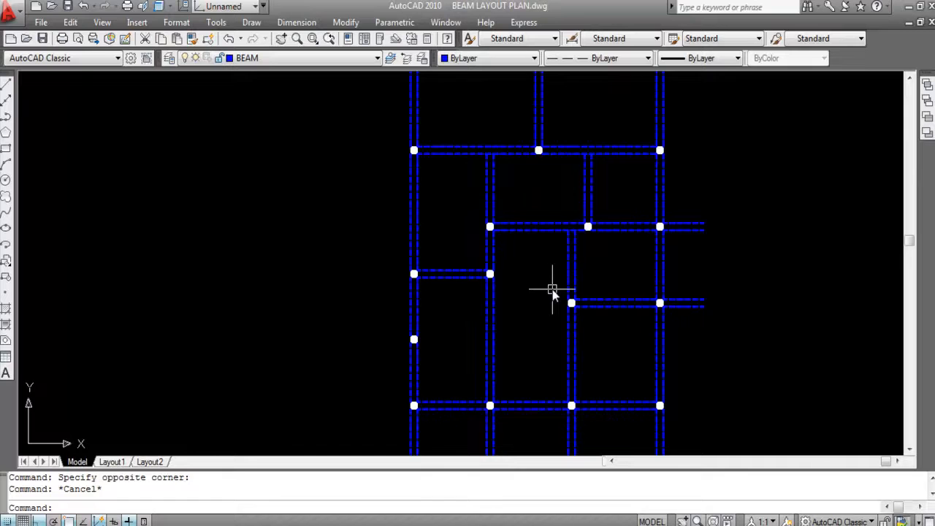
pyautogui.scroll(1, 562, 271)
pyautogui.click(632, 279)
pyautogui.click(521, 255)
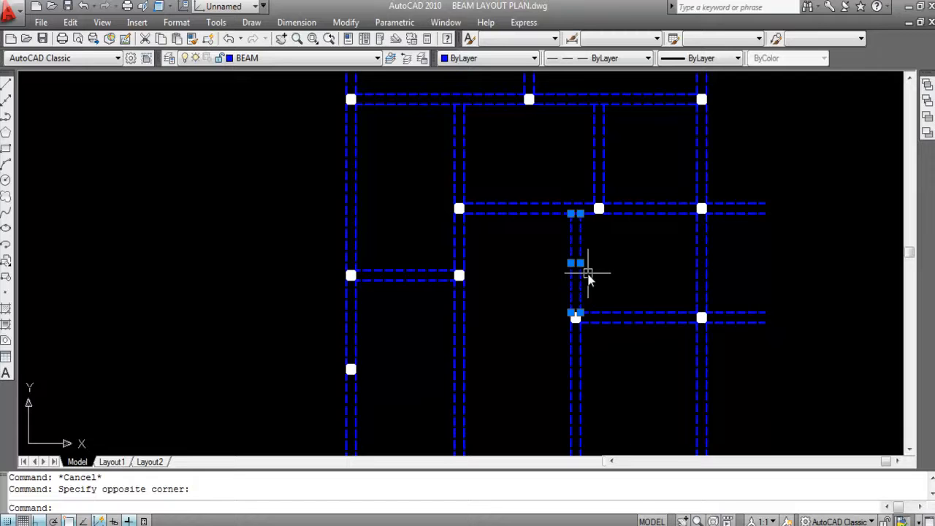
pyautogui.press('Escape')
pyautogui.scroll(-2, 592, 250)
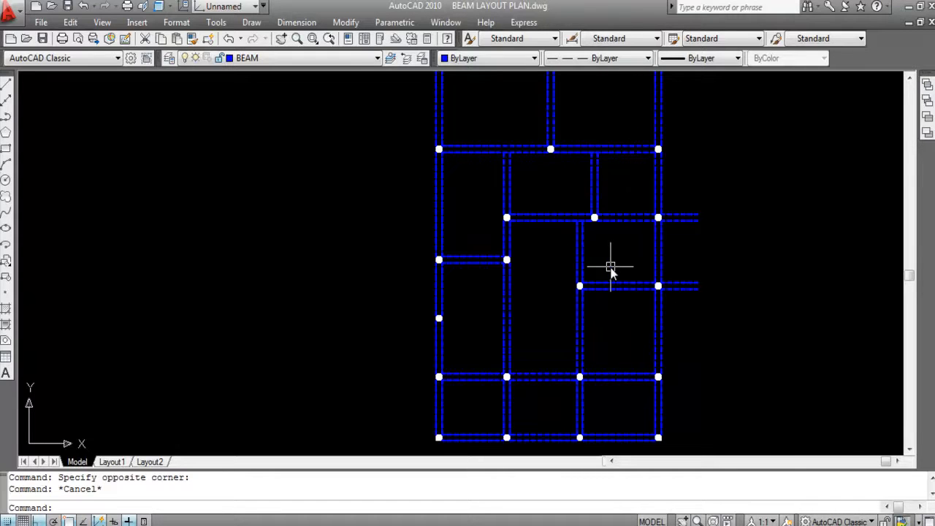
pyautogui.scroll(-4, 521, 268)
pyautogui.scroll(1, 581, 260)
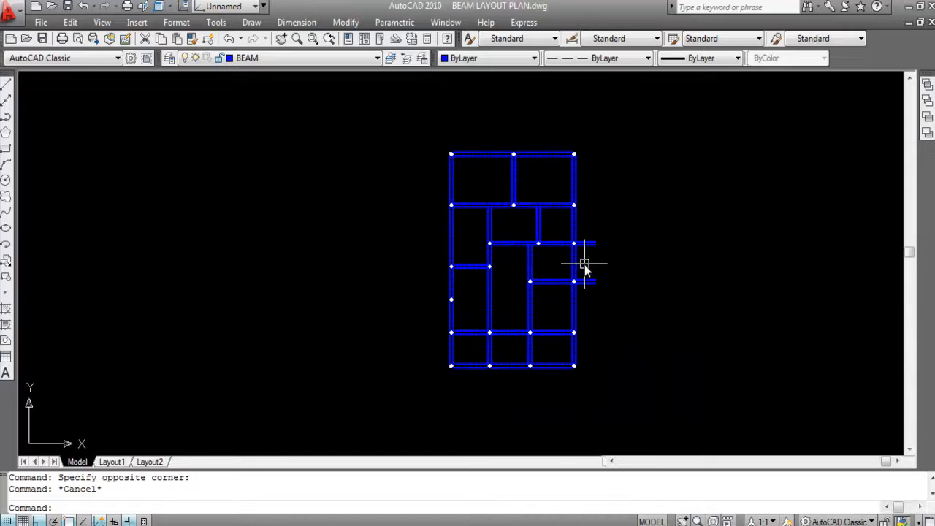
pyautogui.scroll(2, 537, 212)
pyautogui.scroll(-2, 540, 216)
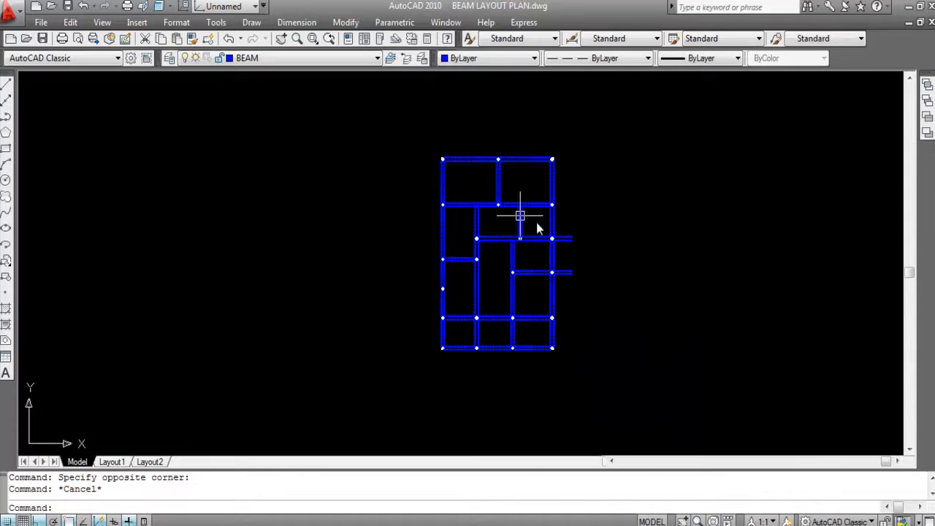
pyautogui.scroll(2, 512, 208)
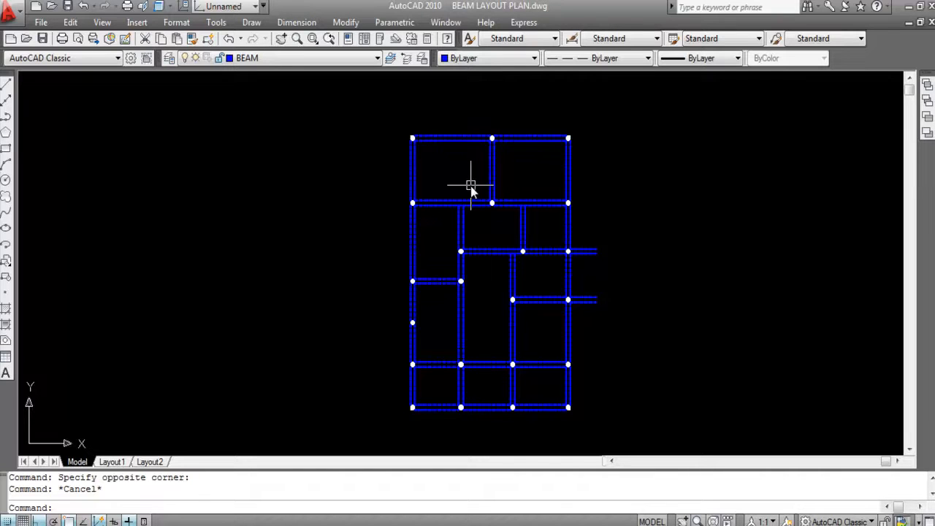
# - Create a layer named BEAM NO and set its color to white
pyautogui.press('Return')
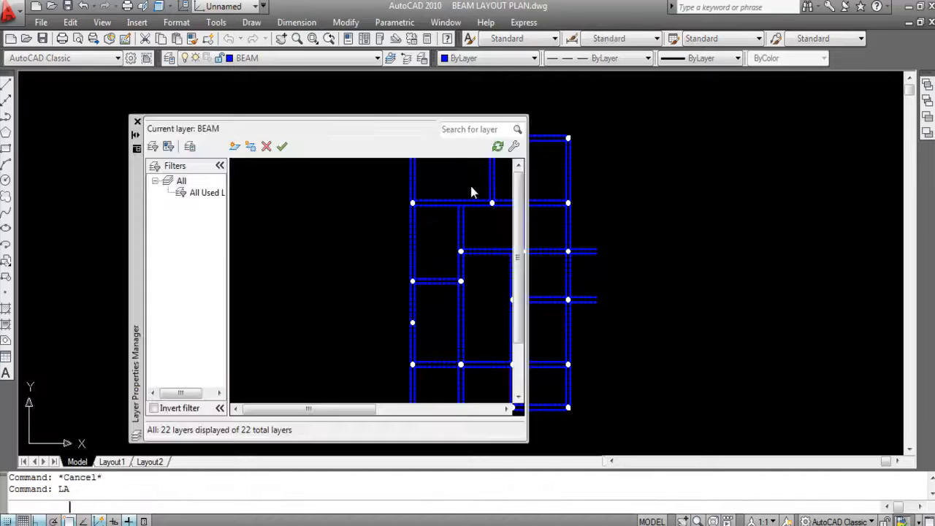
pyautogui.click(235, 147)
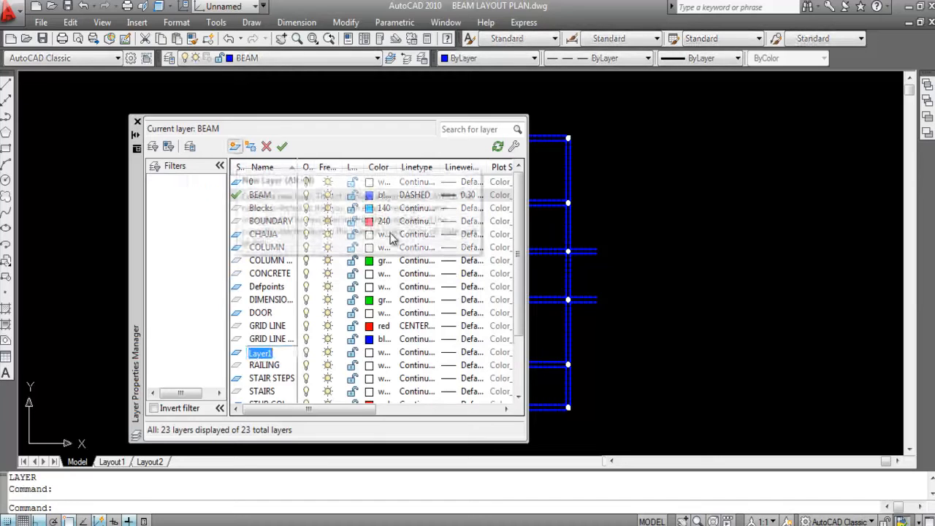
pyautogui.write('BEAM NO')
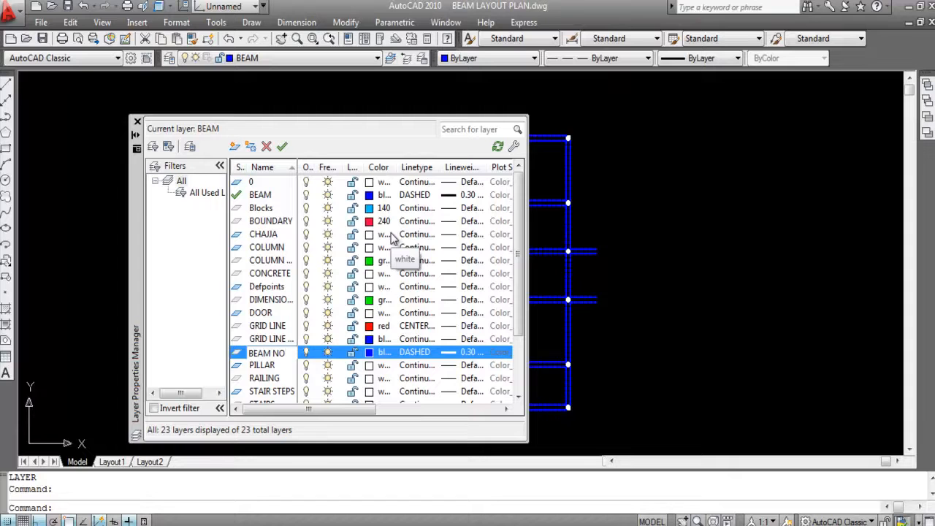
pyautogui.click(369, 354)
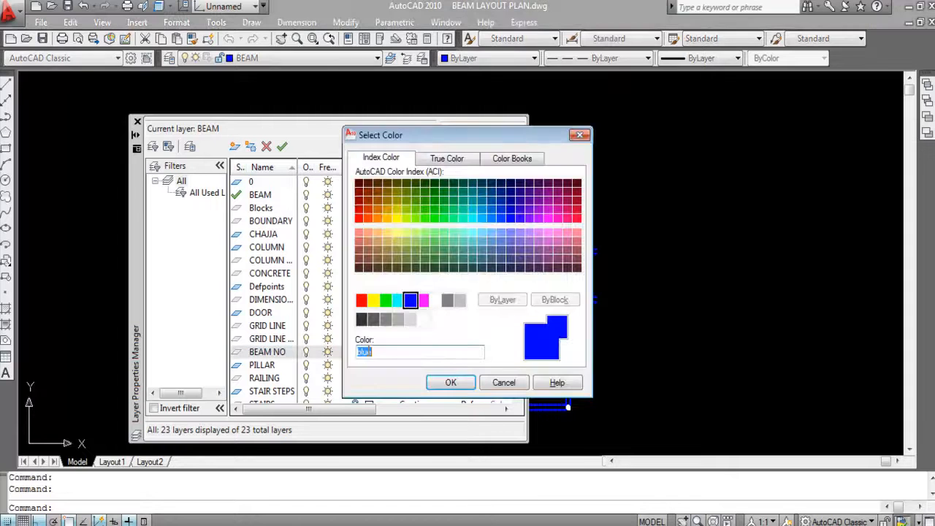
pyautogui.click(436, 300)
pyautogui.click(454, 382)
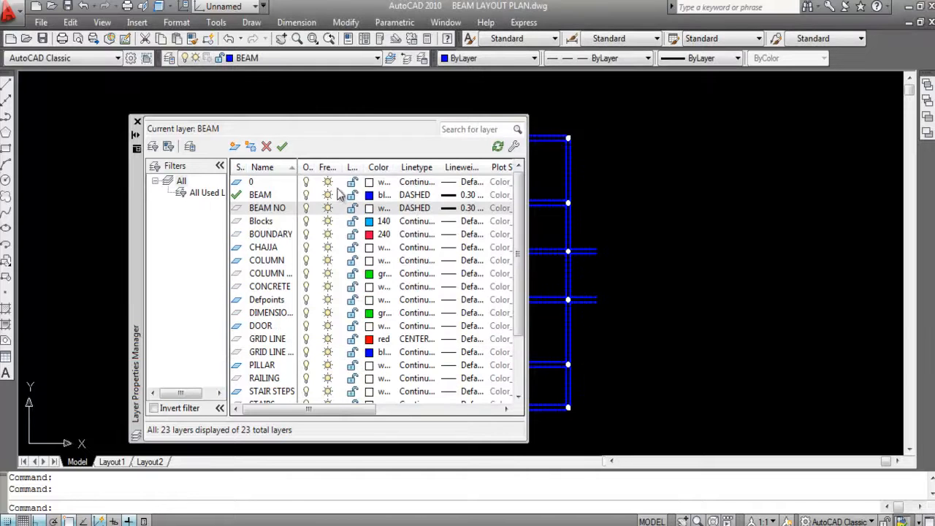
# - Give the BEAM NO layer the Continuous linetype and Default lineweight, and make it the current layer
pyautogui.click(422, 209)
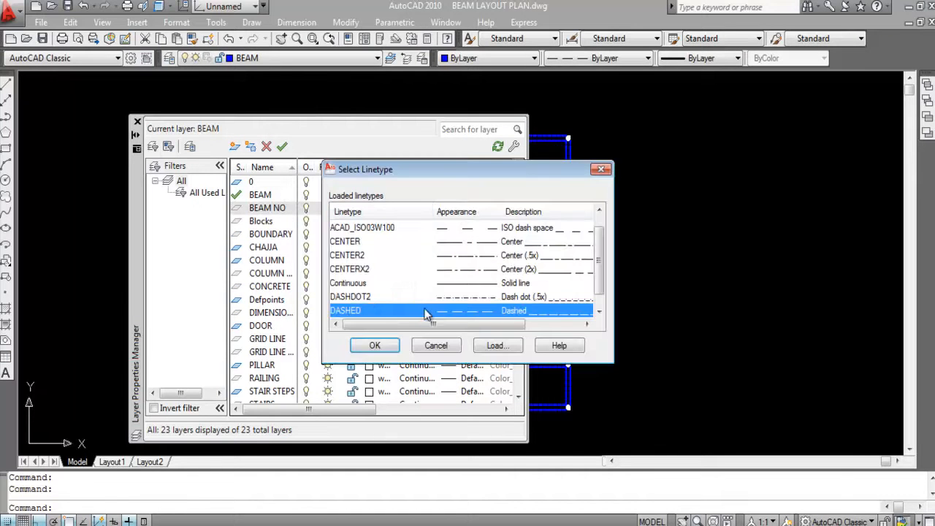
pyautogui.click(338, 283)
pyautogui.click(373, 345)
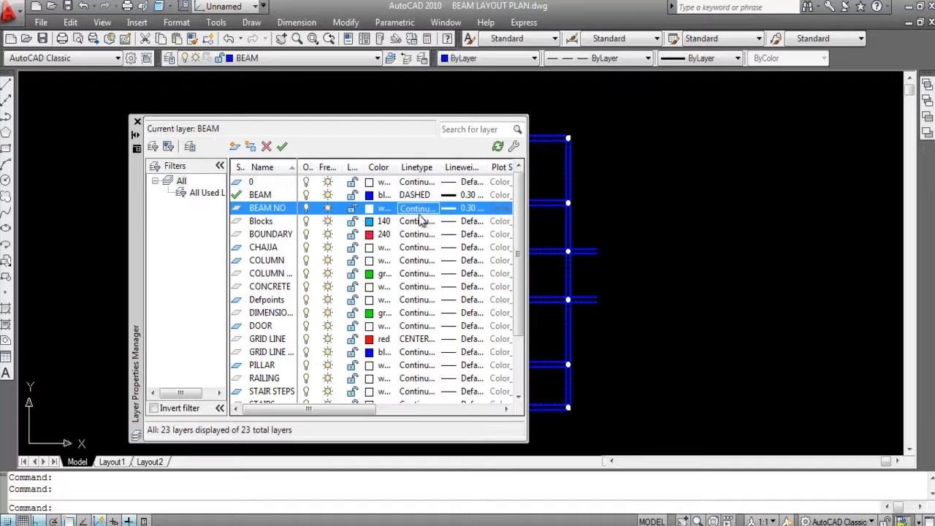
pyautogui.click(468, 209)
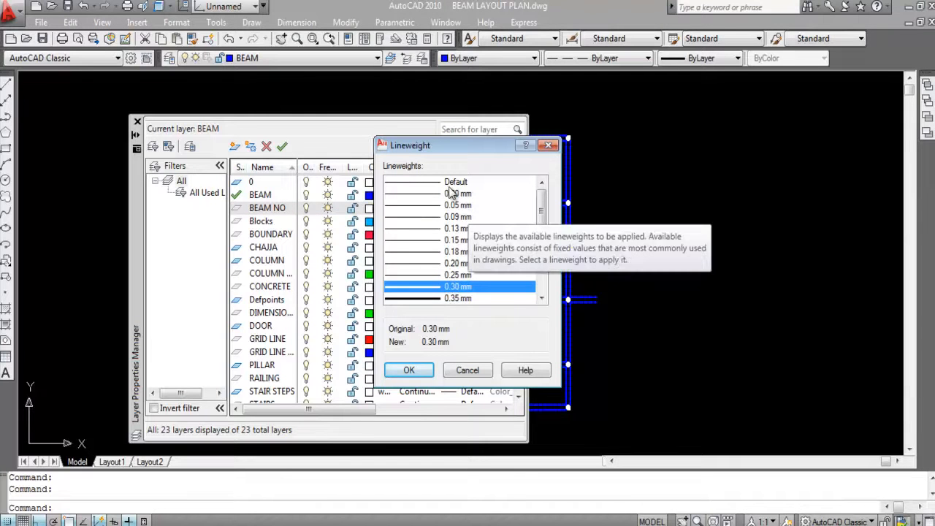
pyautogui.click(452, 182)
pyautogui.click(409, 370)
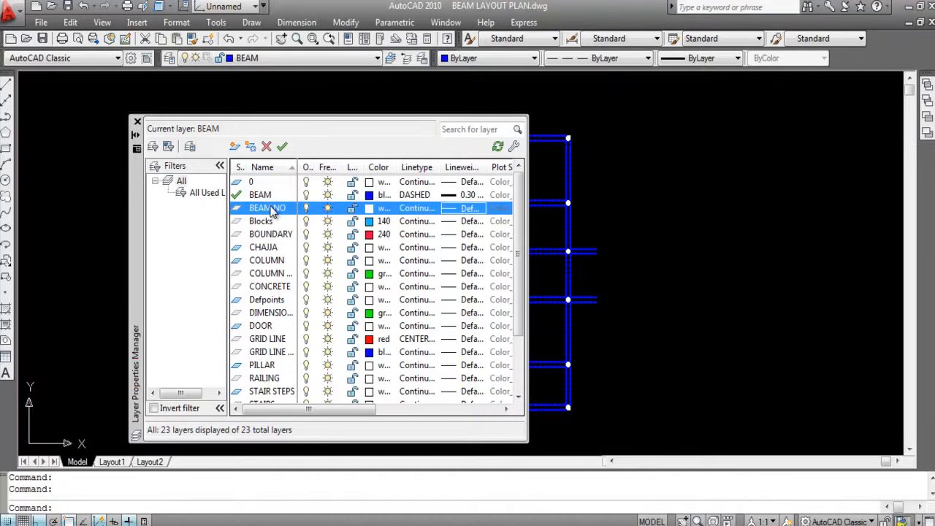
pyautogui.click(283, 147)
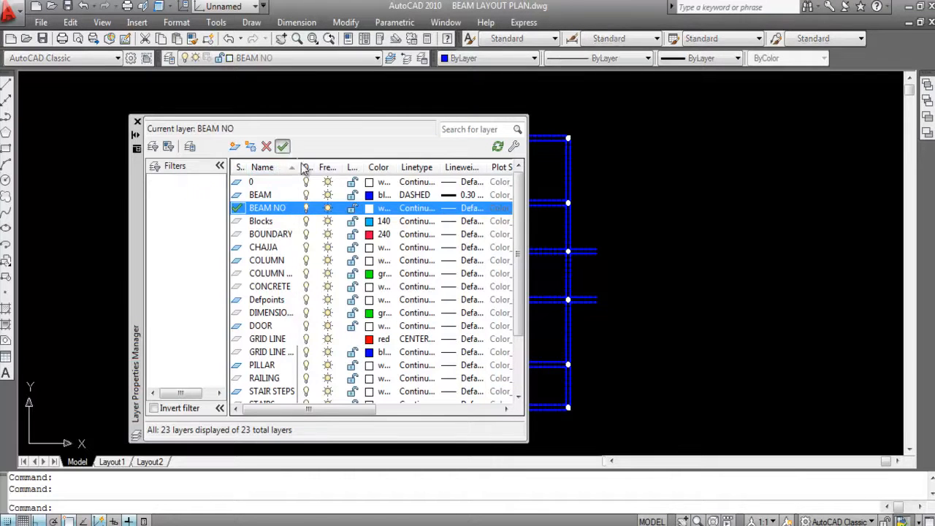
pyautogui.click(137, 122)
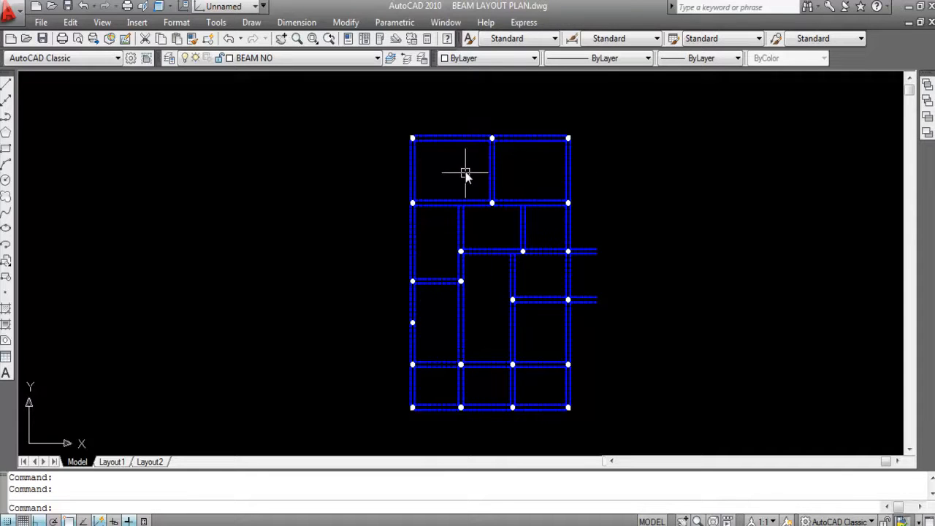
# - Add the single-line text B1-10"X10" below the upper-left horizontal beam, with height 10 and rotation 0
pyautogui.scroll(2, 467, 172)
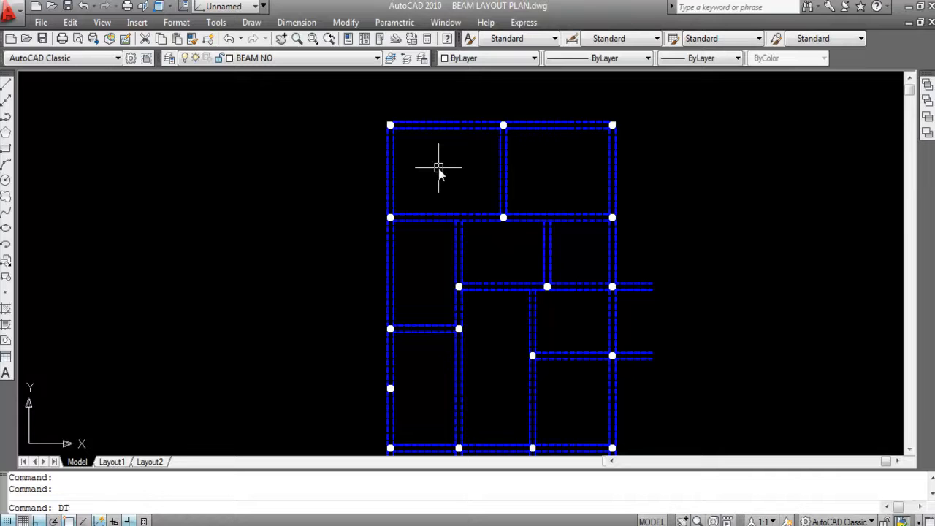
pyautogui.press('Return')
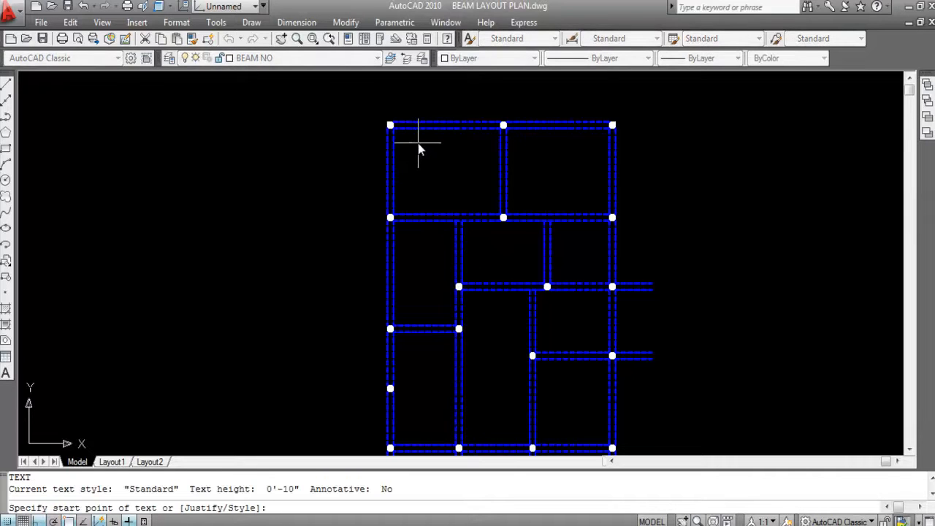
pyautogui.click(420, 150)
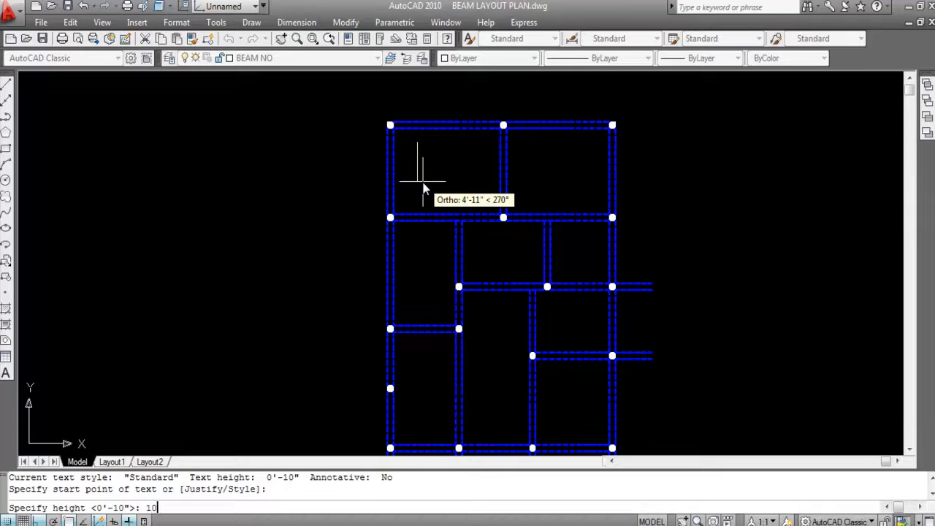
pyautogui.write('10')
pyautogui.press('Return')
pyautogui.press('Return')
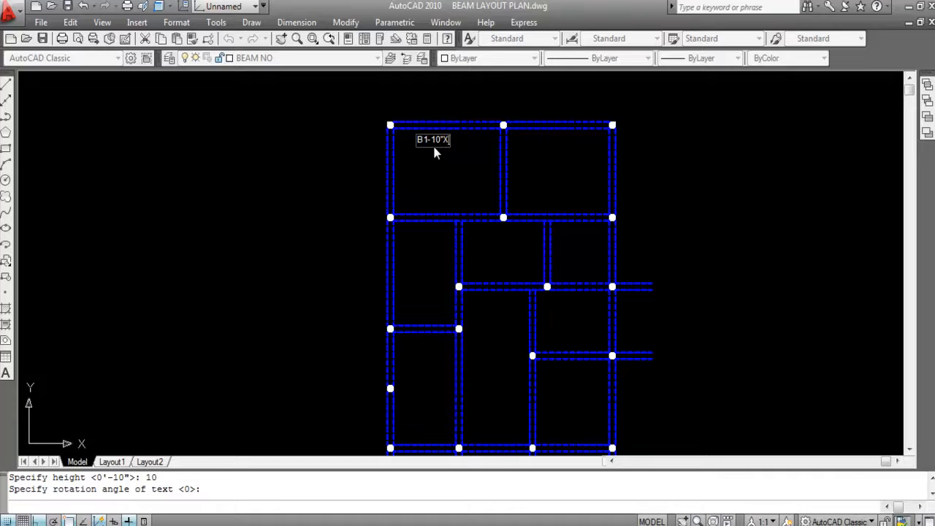
pyautogui.write('"')
pyautogui.press('Return')
# - Apply the text style ali-1 to the B1 beam label and make ali-1 the current text style
pyautogui.scroll(3, 430, 120)
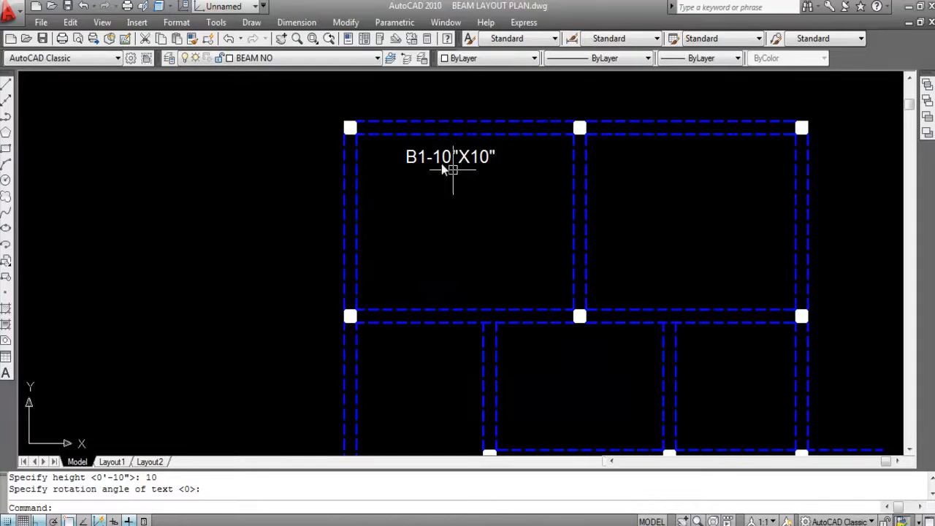
pyautogui.click(511, 177)
pyautogui.click(435, 161)
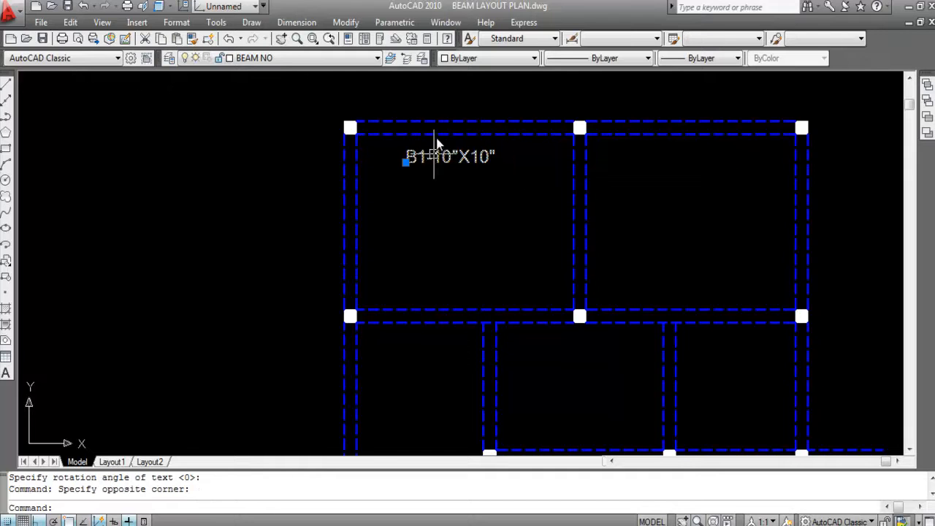
pyautogui.click(520, 38)
pyautogui.click(515, 54)
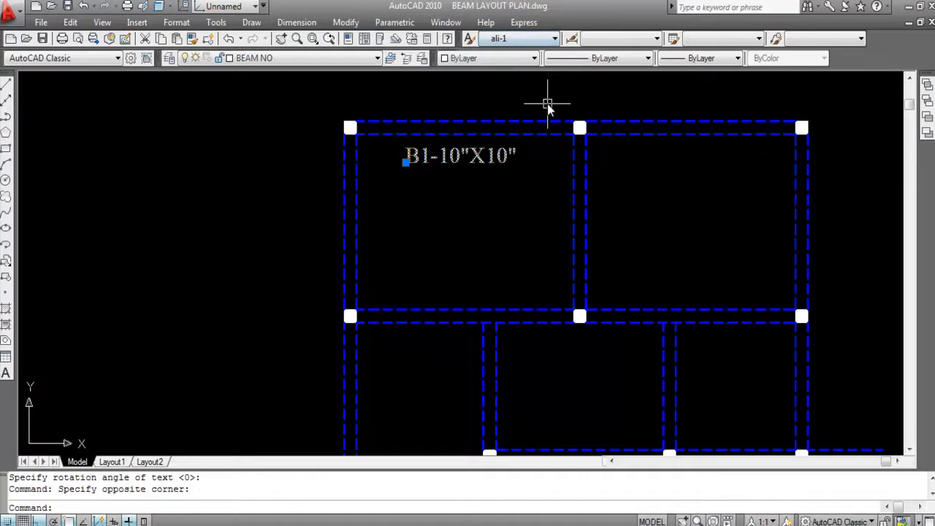
pyautogui.press('Escape')
pyautogui.click(520, 38)
pyautogui.click(514, 52)
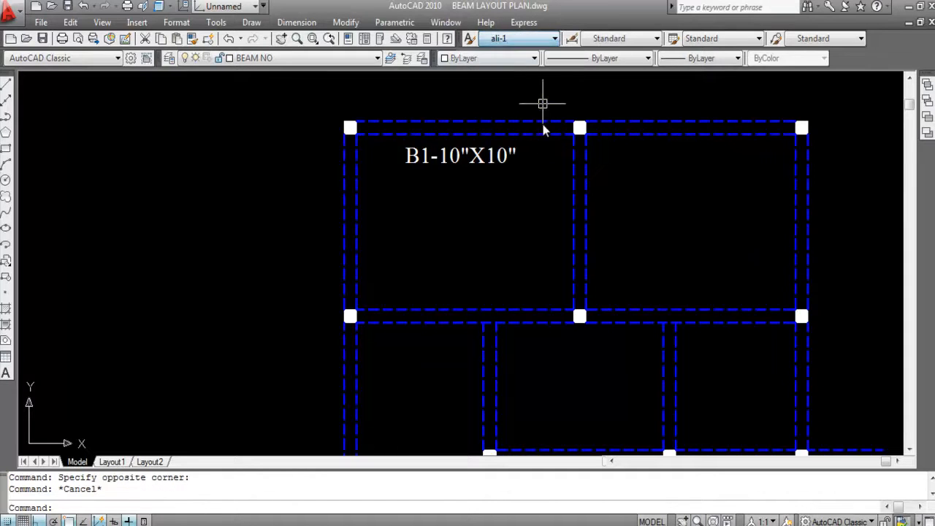
pyautogui.press('Escape')
pyautogui.scroll(-2, 527, 175)
pyautogui.scroll(3, 467, 172)
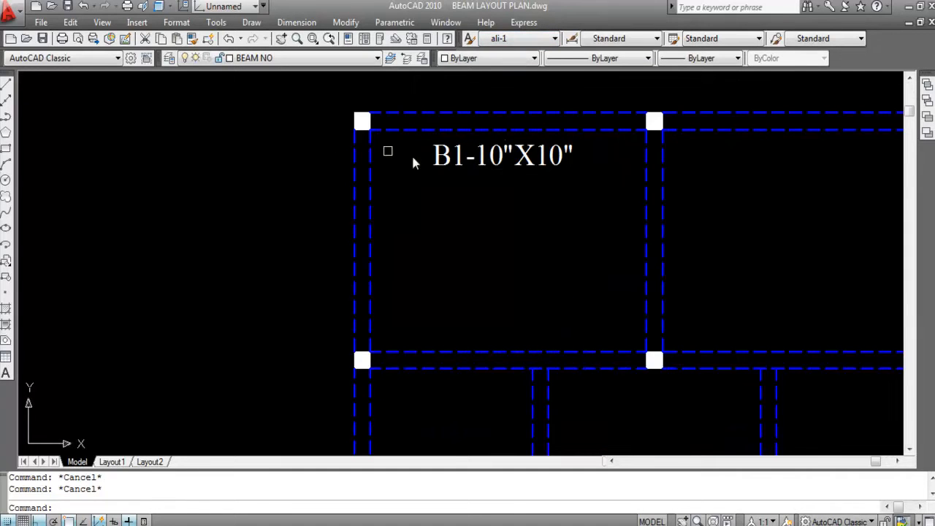
# - Switch to PLAN SECTION ELEVATION (A BLOCK).dwg and measure the width of the concrete beam in the wall beside the stair with a linear dimension
pyautogui.click(445, 22)
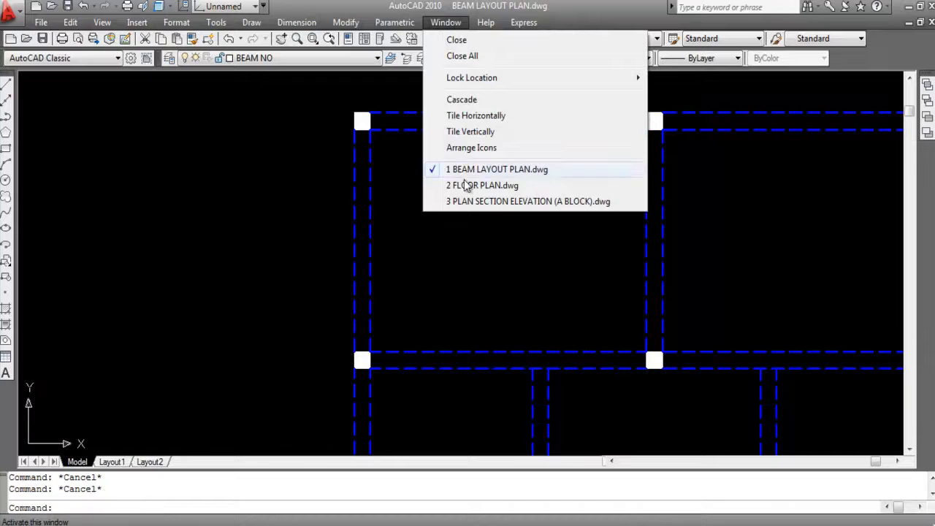
pyautogui.click(504, 201)
pyautogui.scroll(4, 454, 135)
pyautogui.scroll(5, 454, 133)
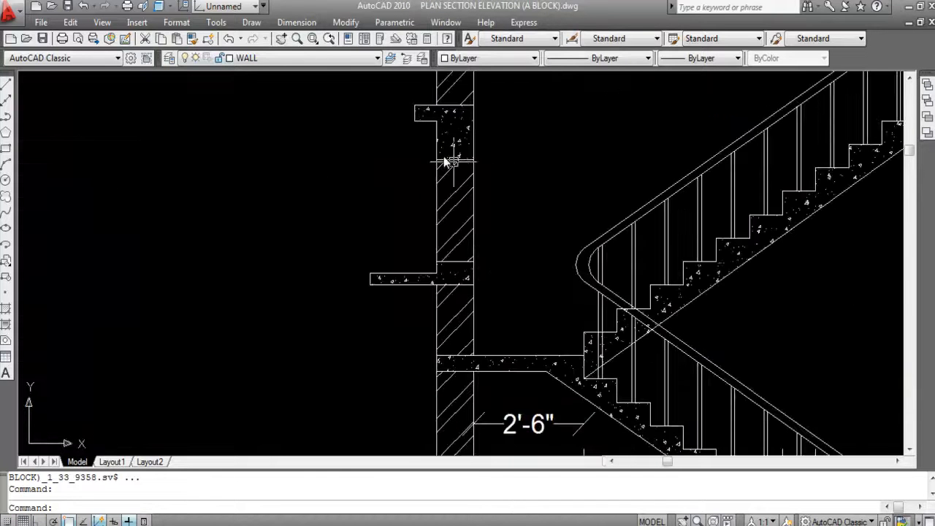
pyautogui.click(297, 21)
pyautogui.click(310, 60)
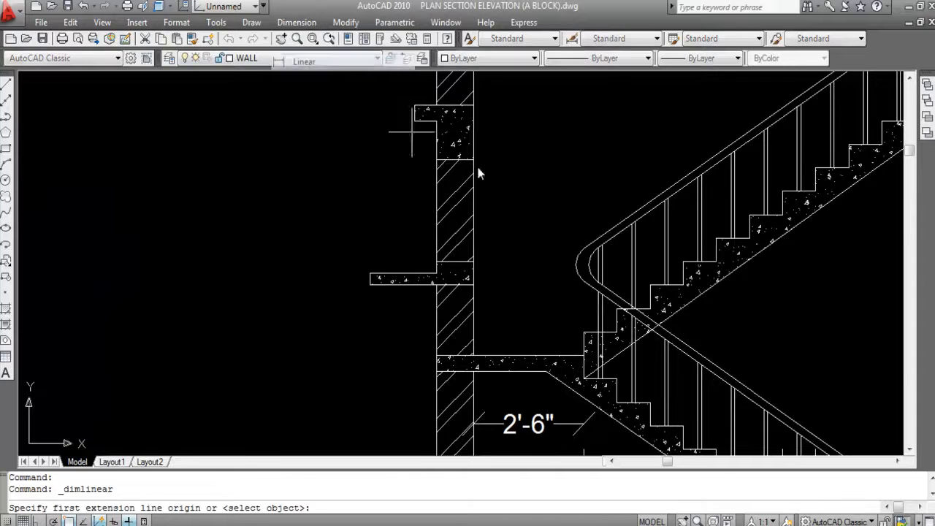
pyautogui.click(436, 159)
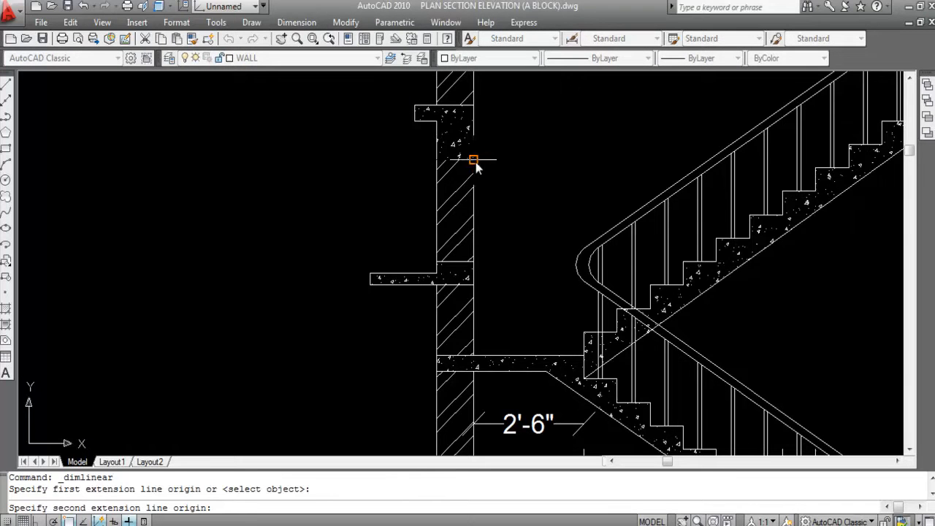
pyautogui.click(475, 159)
pyautogui.scroll(3, 489, 192)
pyautogui.scroll(-3, 503, 208)
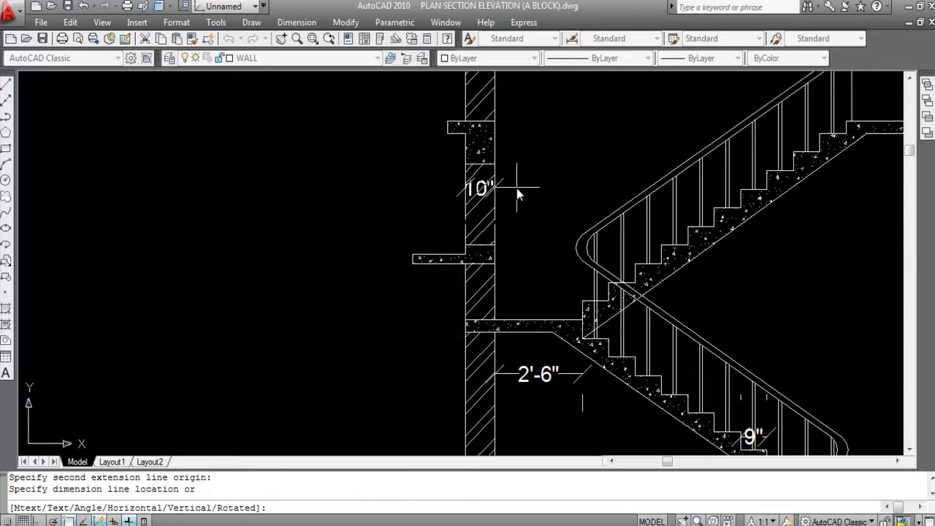
pyautogui.click(516, 192)
# - Measure the same beam's depth from the underside of the projecting slab to the beam's bottom edge with a linear dimension
pyautogui.press('Return')
pyautogui.scroll(3, 471, 157)
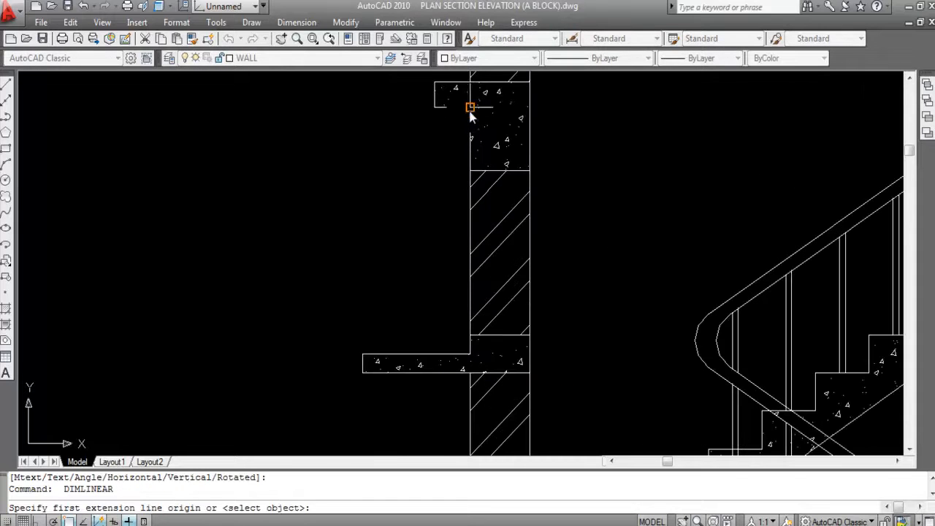
pyautogui.click(470, 110)
pyautogui.click(471, 171)
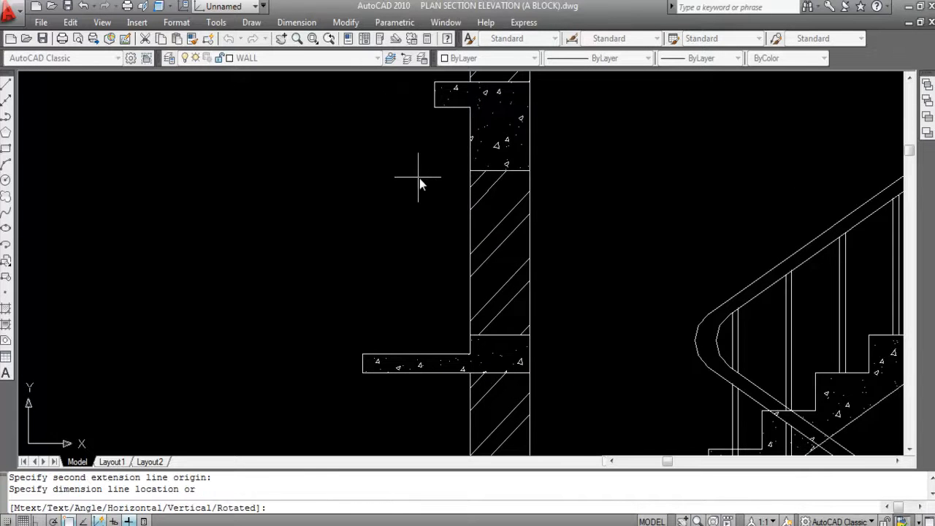
pyautogui.scroll(-3, 415, 182)
pyautogui.scroll(3, 440, 184)
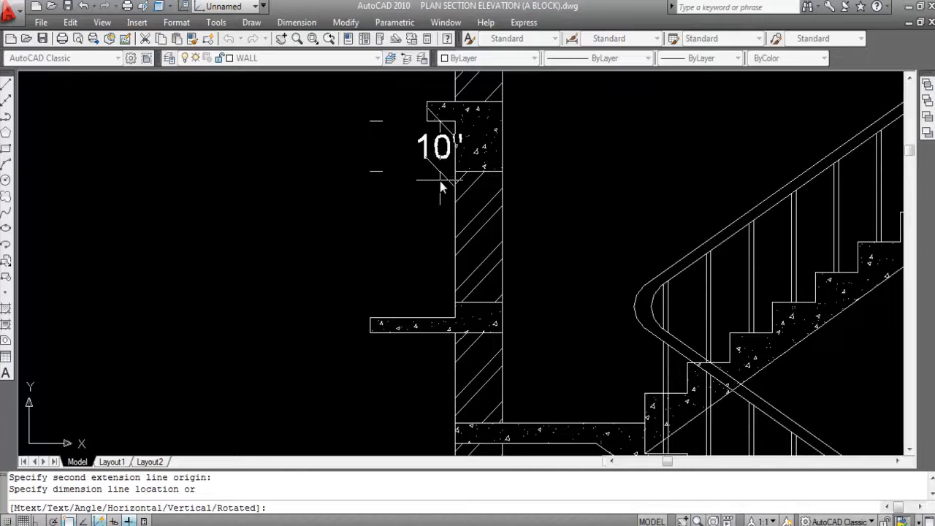
pyautogui.press('Escape')
pyautogui.scroll(-3, 438, 179)
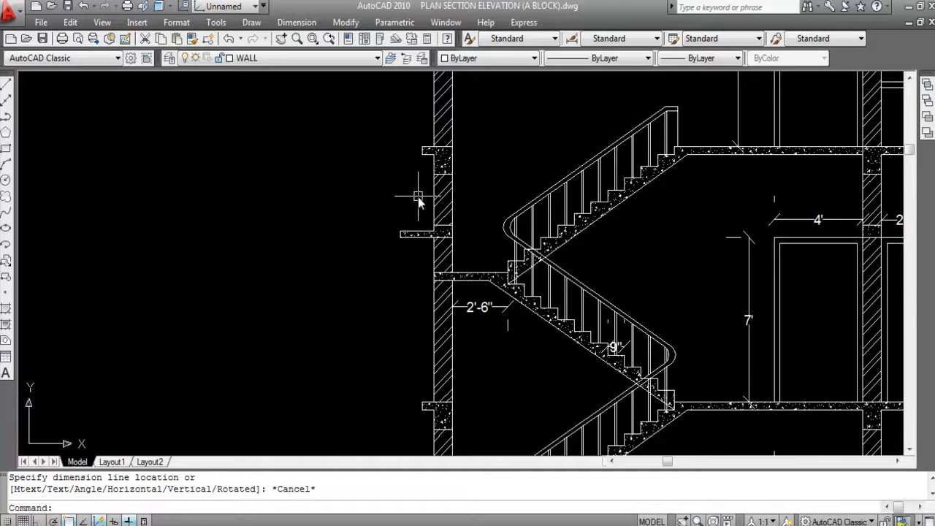
pyautogui.scroll(-2, 418, 203)
# - Switch to BEAM LAYOUT PLAN.dwg and copy the B1 label horizontally about 15'-4" to below the upper-right horizontal beam
pyautogui.click(446, 22)
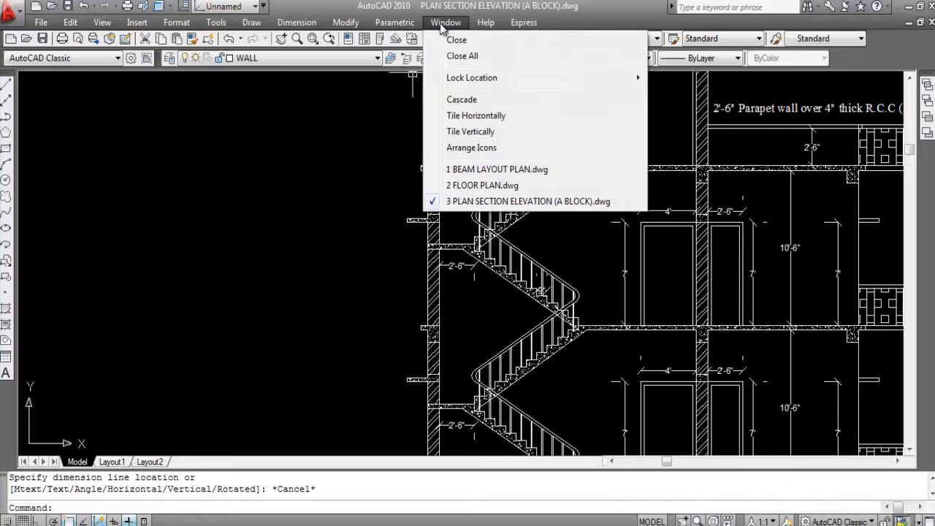
pyautogui.click(471, 168)
pyautogui.scroll(-2, 478, 186)
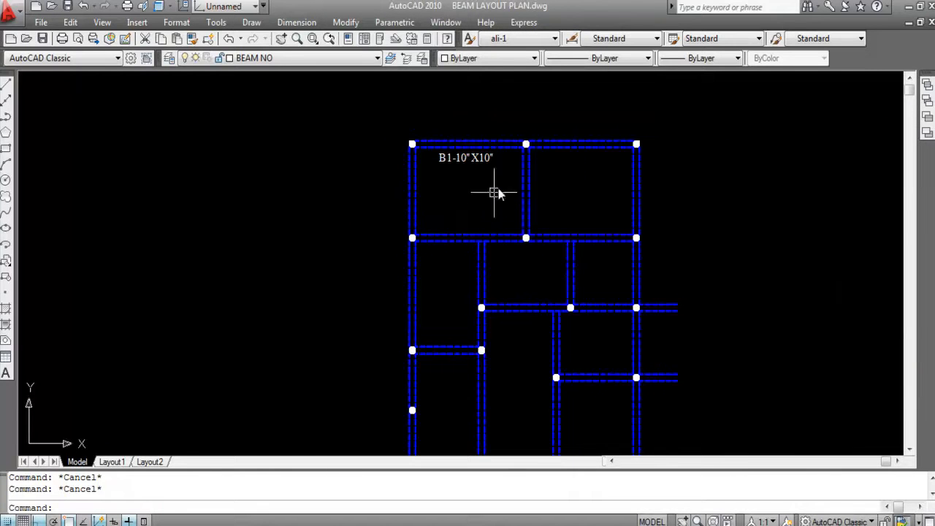
pyautogui.scroll(4, 490, 198)
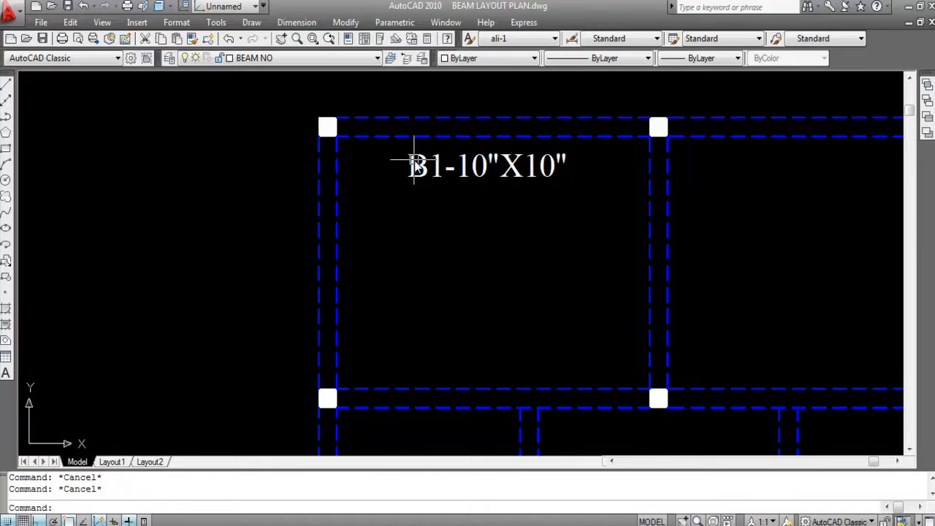
pyautogui.scroll(-6, 420, 162)
pyautogui.scroll(3, 441, 162)
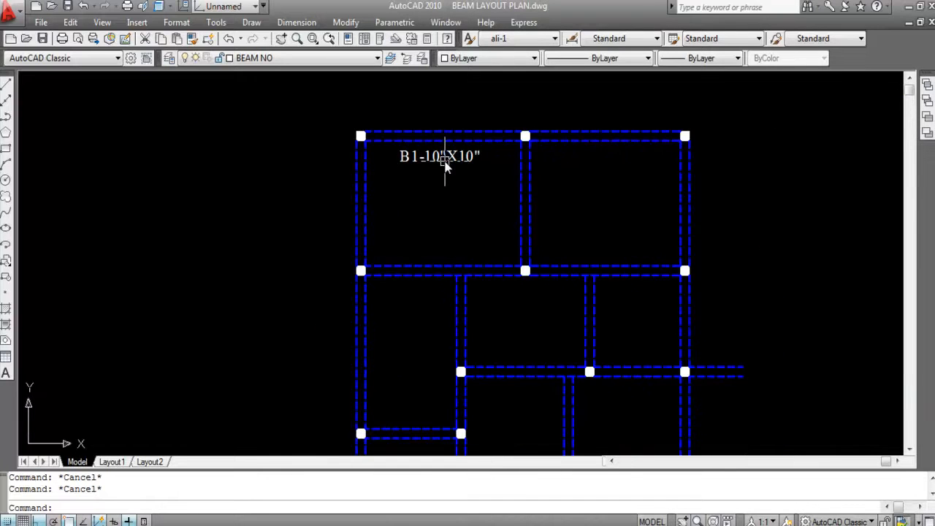
pyautogui.scroll(2, 398, 148)
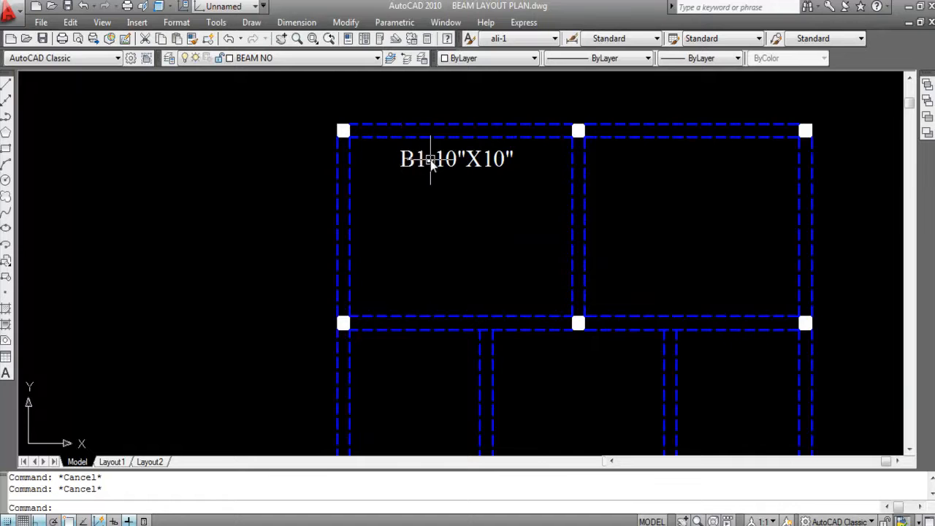
pyautogui.click(468, 157)
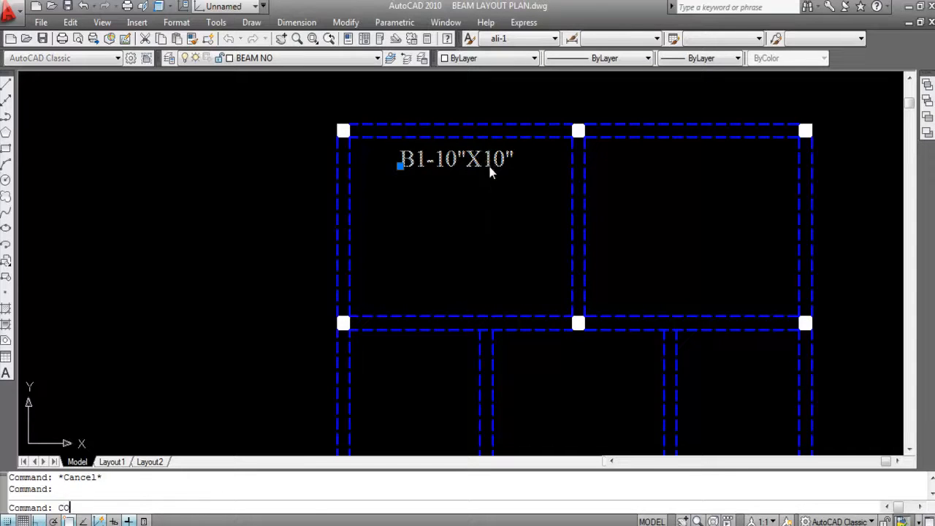
pyautogui.press('Return')
pyautogui.click(444, 164)
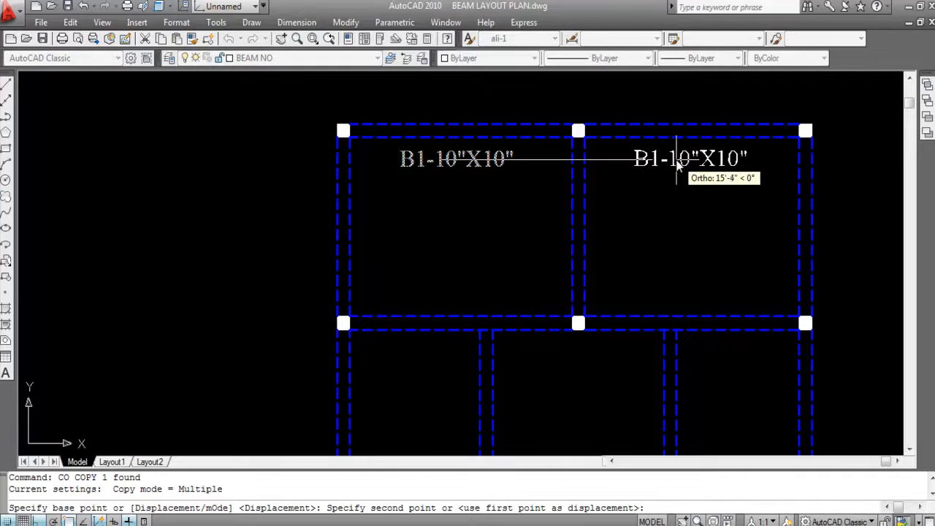
pyautogui.click(675, 165)
pyautogui.press('Escape')
# - Change the copied label below the upper-right beam to B2-10"X10"
pyautogui.doubleClick(655, 159)
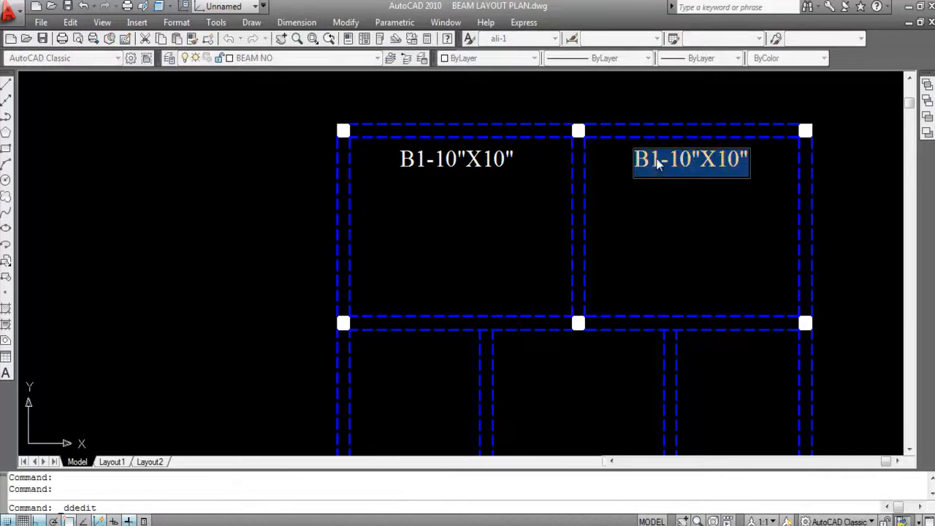
pyautogui.click(658, 163)
pyautogui.press('BackSpace')
pyautogui.write('2')
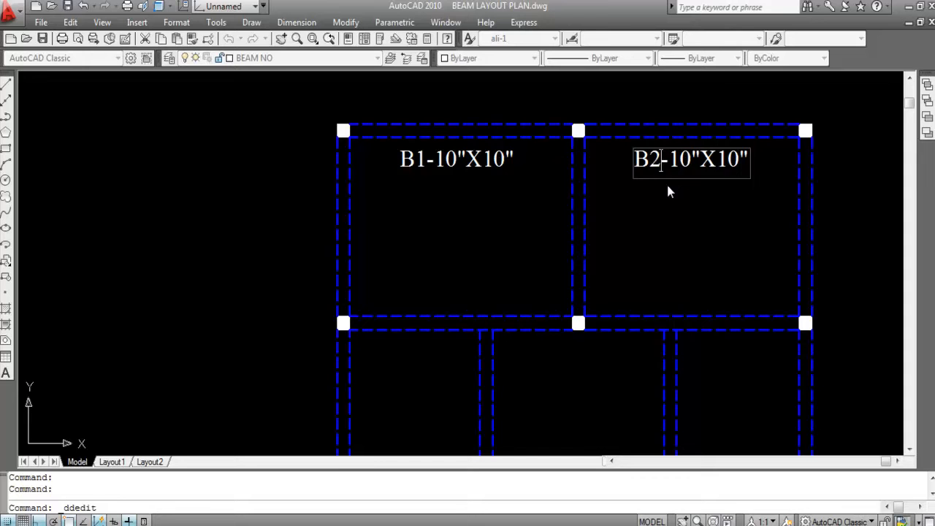
pyautogui.press('Return')
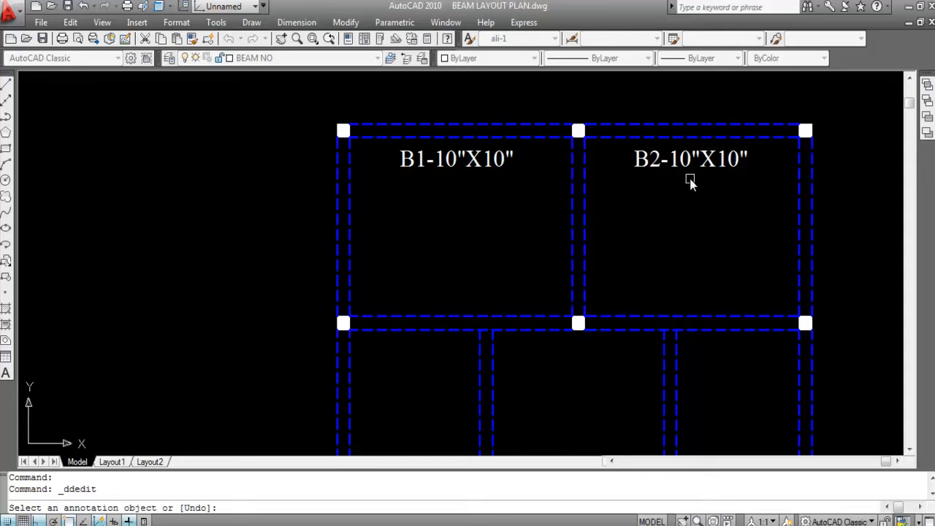
pyautogui.press('Escape')
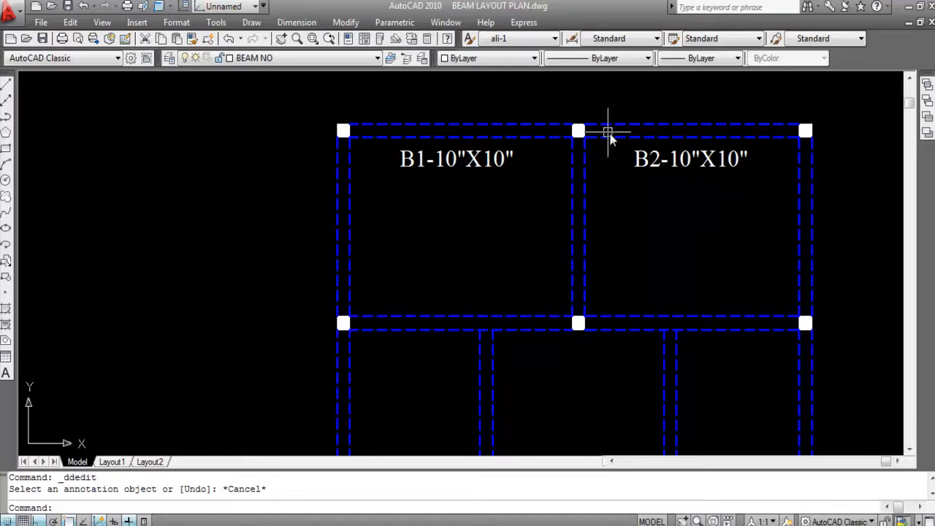
# - Measure the length of the upper-left horizontal beam with a linear dimension on its inner line, without placing the dimension
pyautogui.scroll(-2, 578, 129)
pyautogui.scroll(4, 474, 137)
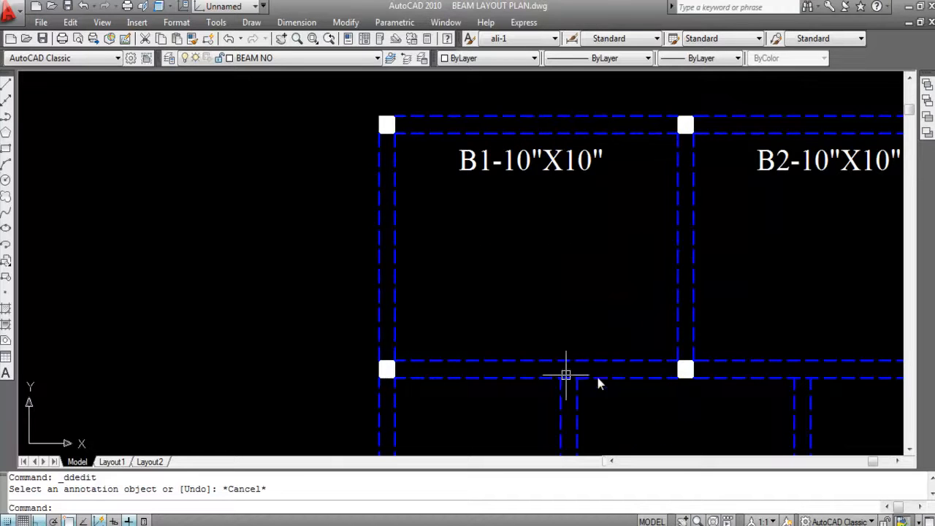
pyautogui.click(296, 23)
pyautogui.click(304, 61)
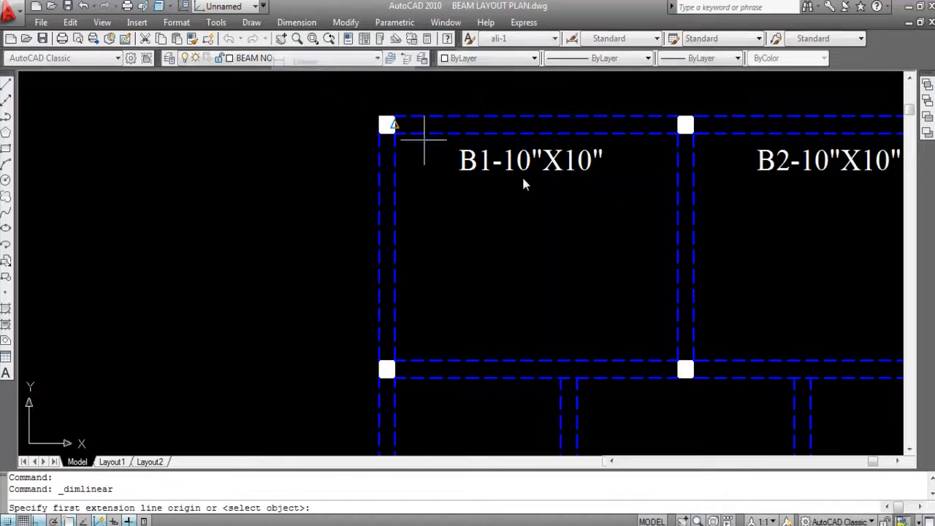
pyautogui.press('Return')
pyautogui.click(620, 133)
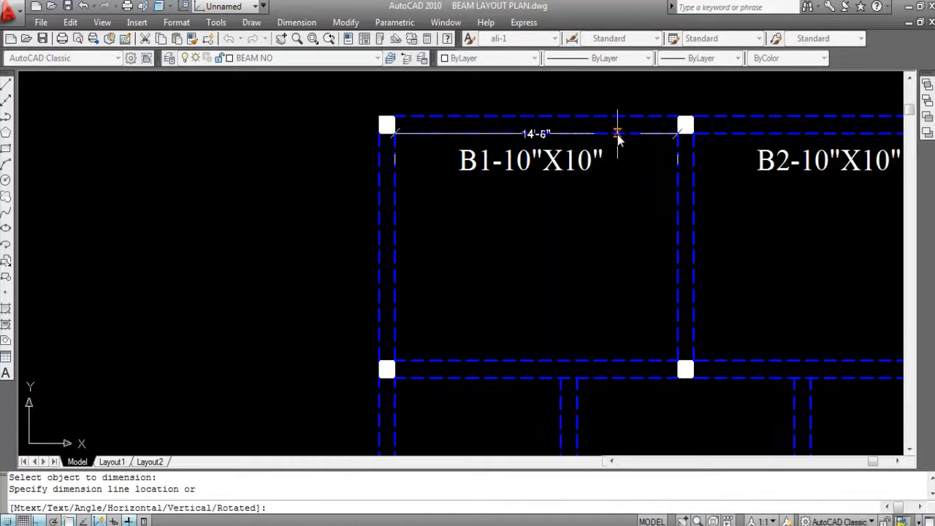
pyautogui.scroll(3, 619, 197)
pyautogui.scroll(-2, 618, 186)
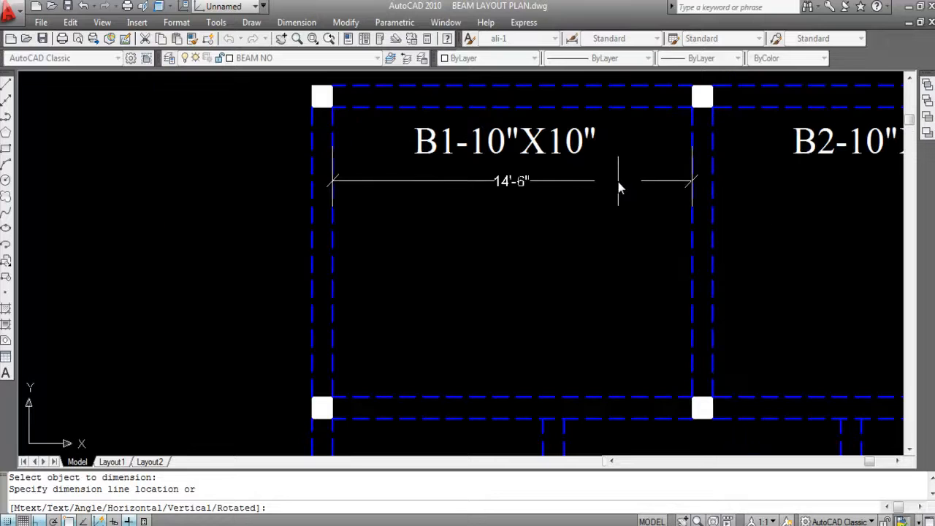
pyautogui.press('Escape')
# - Measure the length of the horizontal beam at the lower edge of the upper-left bay with a linear dimension, without placing it
pyautogui.press('Return')
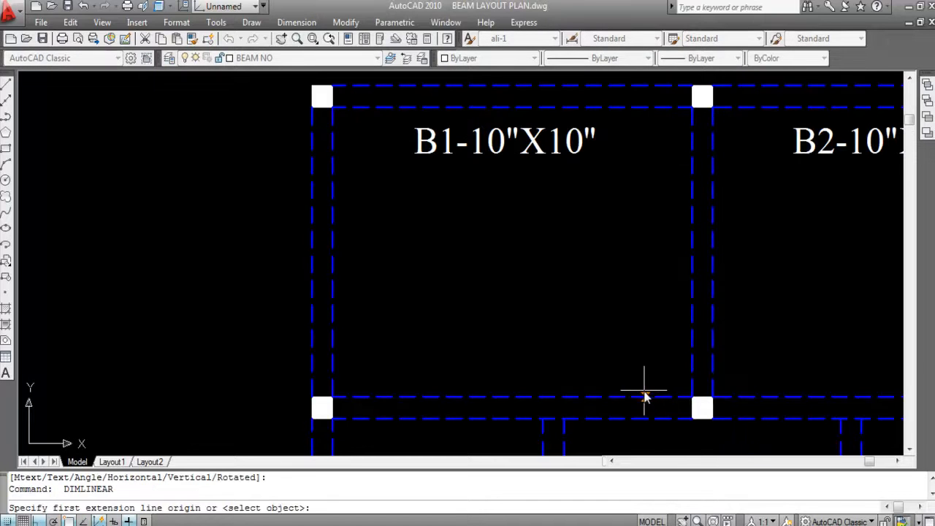
pyautogui.press('Return')
pyautogui.click(636, 400)
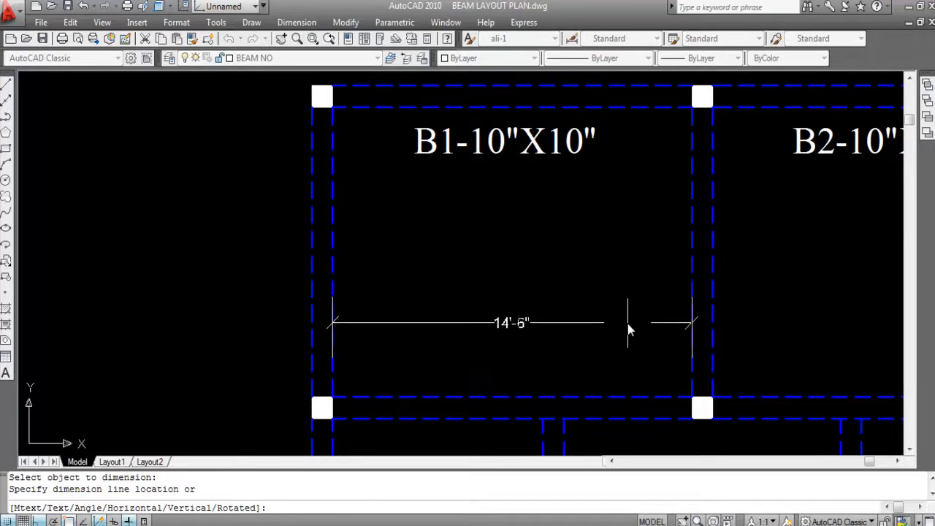
pyautogui.press('Escape')
# - Copy the B1-10"X10" label straight down about 9' to just above the lower horizontal beam of the upper-left bay
pyautogui.scroll(-1, 527, 162)
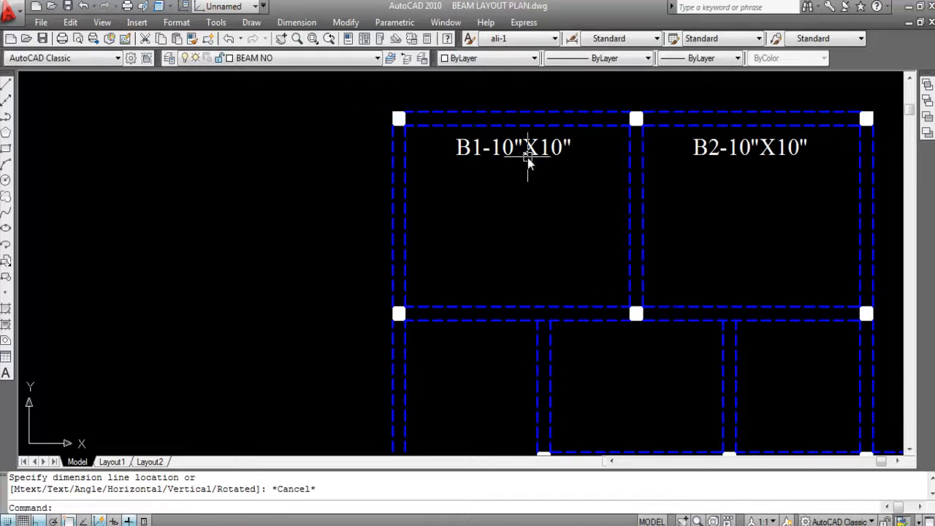
pyautogui.click(501, 161)
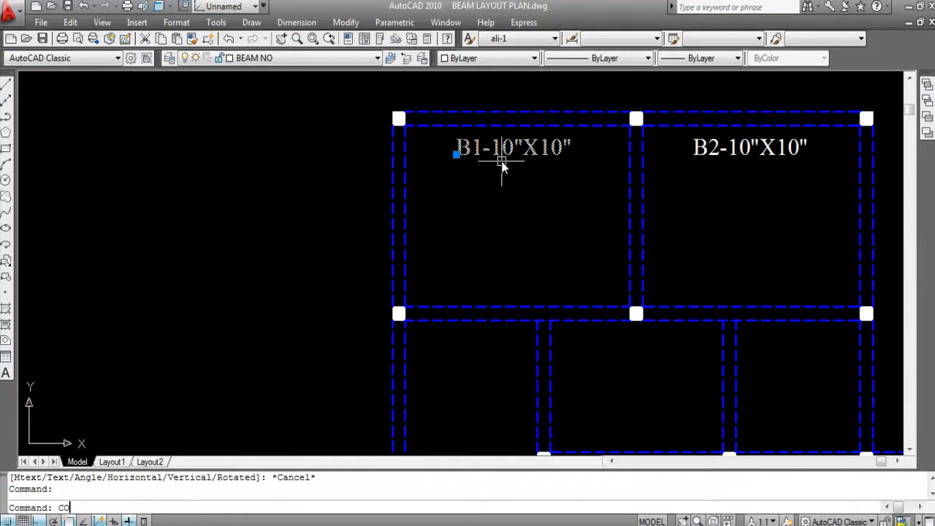
pyautogui.write('CO')
pyautogui.press('Return')
pyautogui.click(496, 163)
pyautogui.scroll(3, 514, 296)
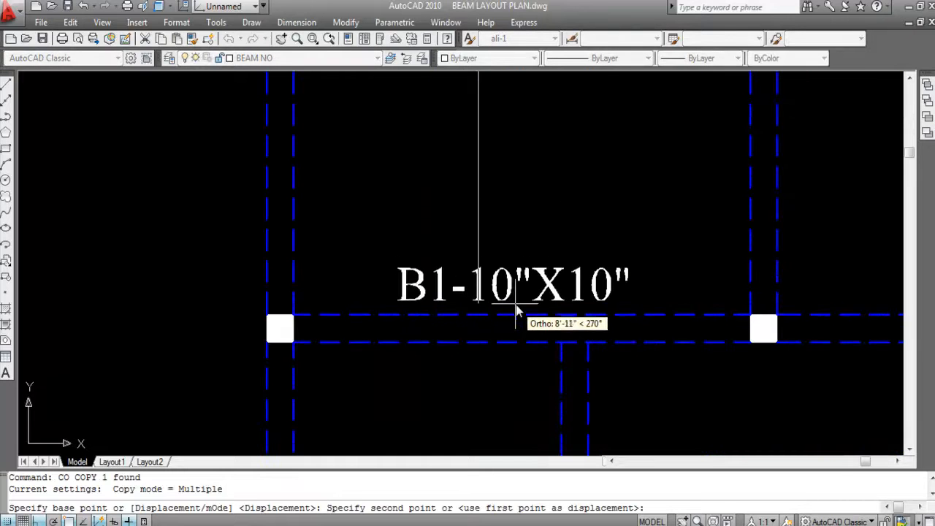
pyautogui.click(517, 310)
pyautogui.press('Escape')
pyautogui.scroll(-2, 517, 289)
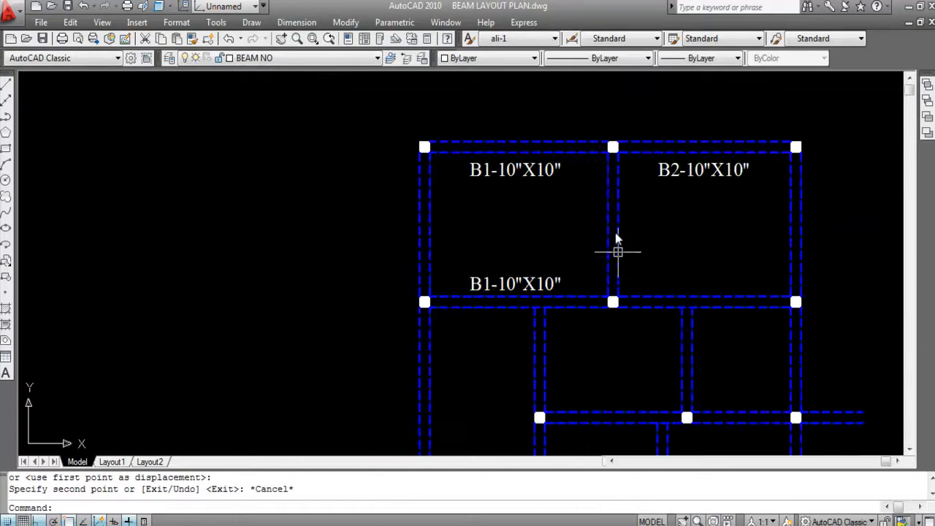
# - Move both B1 labels together slightly to the right within the upper-left bay
pyautogui.click(520, 181)
pyautogui.click(518, 283)
pyautogui.write('M')
pyautogui.press('Return')
pyautogui.scroll(3, 505, 243)
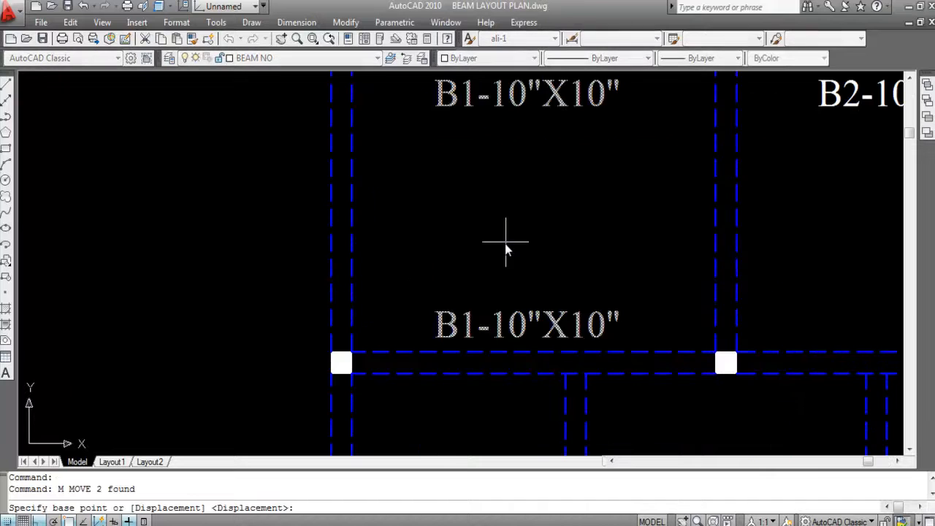
pyautogui.click(505, 244)
pyautogui.click(525, 243)
pyautogui.scroll(-2, 519, 252)
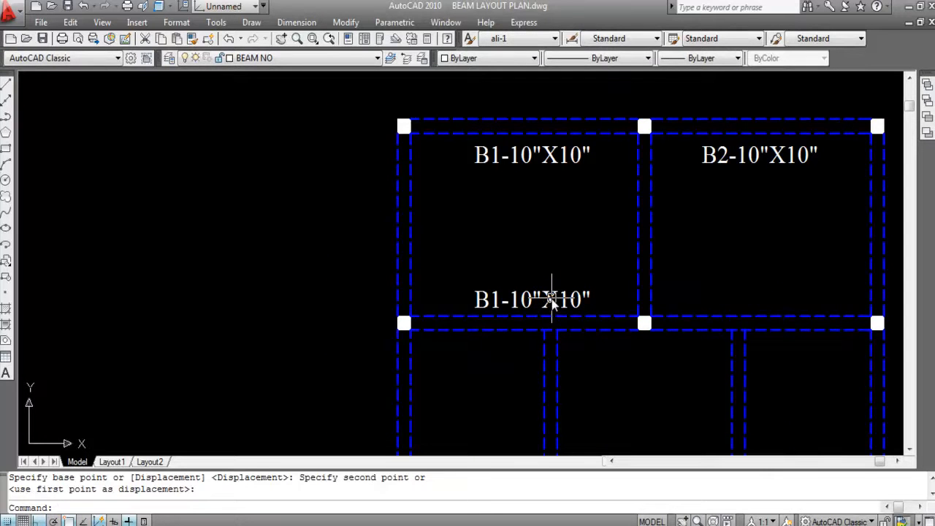
# - Measure the length of the upper-right horizontal beam with a linear dimension on its inner line, without placing the dimension
pyautogui.scroll(-2, 540, 293)
pyautogui.scroll(3, 619, 267)
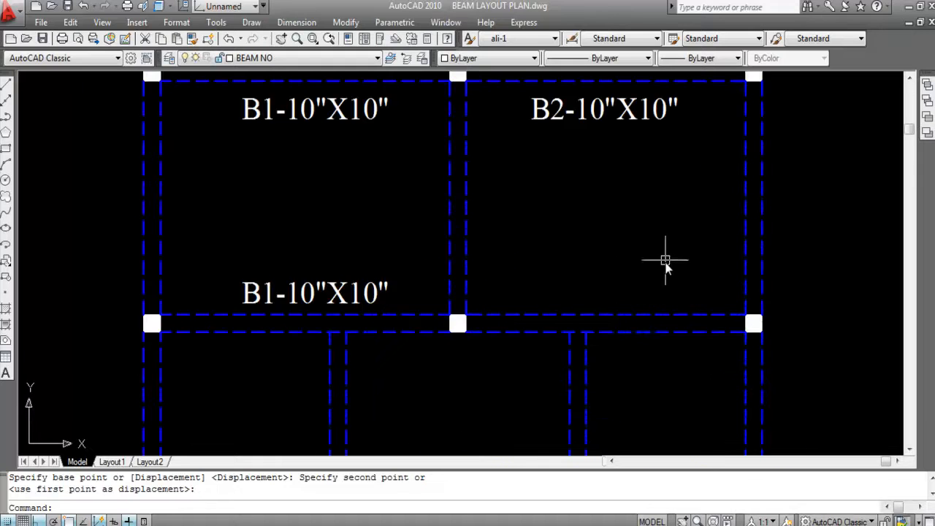
pyautogui.scroll(-2, 665, 261)
pyautogui.click(296, 22)
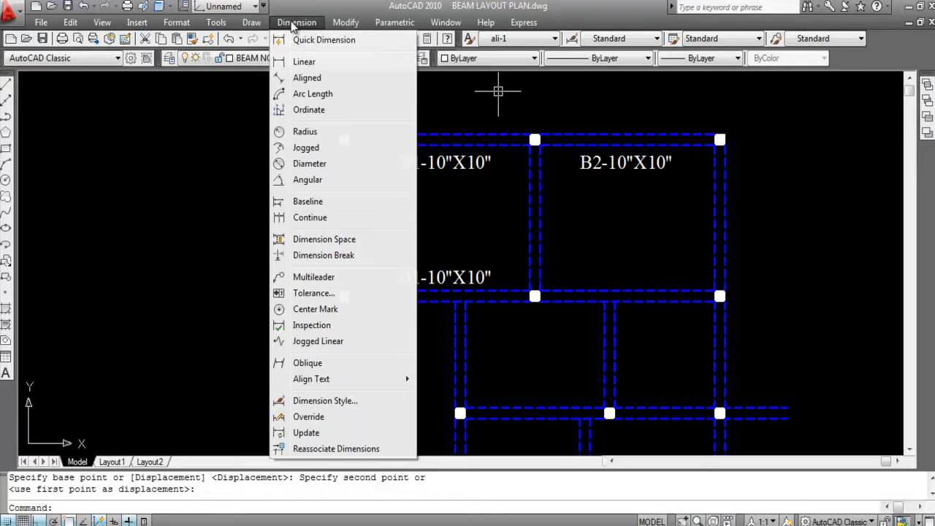
pyautogui.click(304, 63)
pyautogui.press('Return')
pyautogui.scroll(2, 647, 192)
pyautogui.click(686, 141)
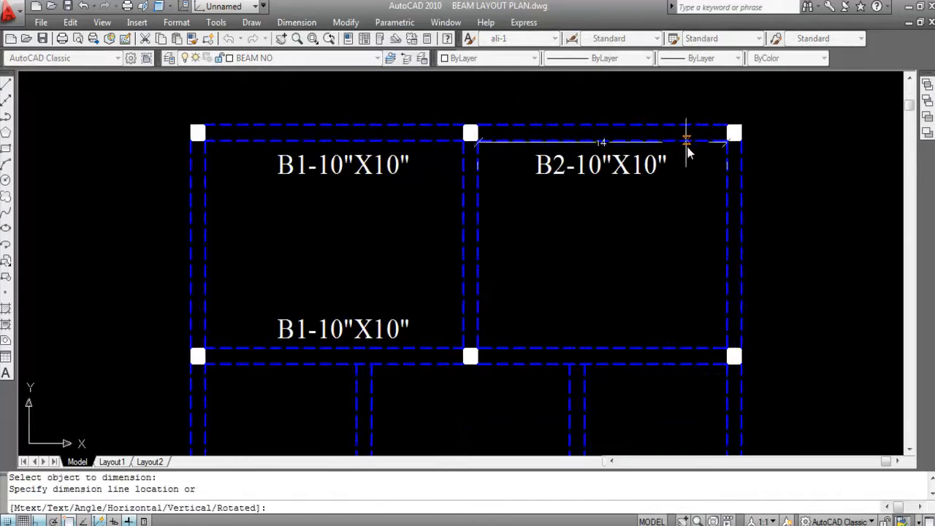
pyautogui.press('Escape')
# - Measure the length of the horizontal beam at the lower edge of the upper-right bay with a linear dimension, without placing it
pyautogui.press('Return')
pyautogui.press('Return')
pyautogui.click(671, 347)
pyautogui.press('Escape')
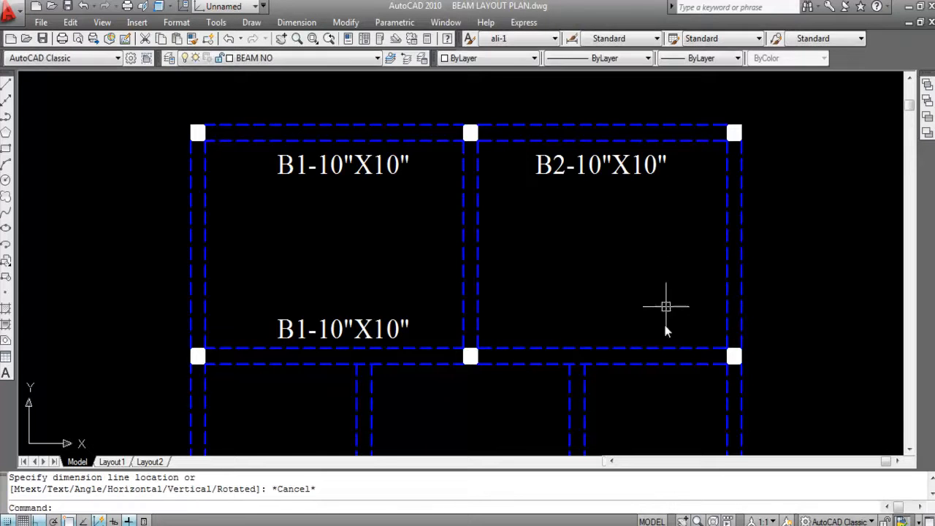
# - Copy the B2-10"X10" label straight down to just above the lower horizontal beam of the upper-right bay
pyautogui.click(600, 173)
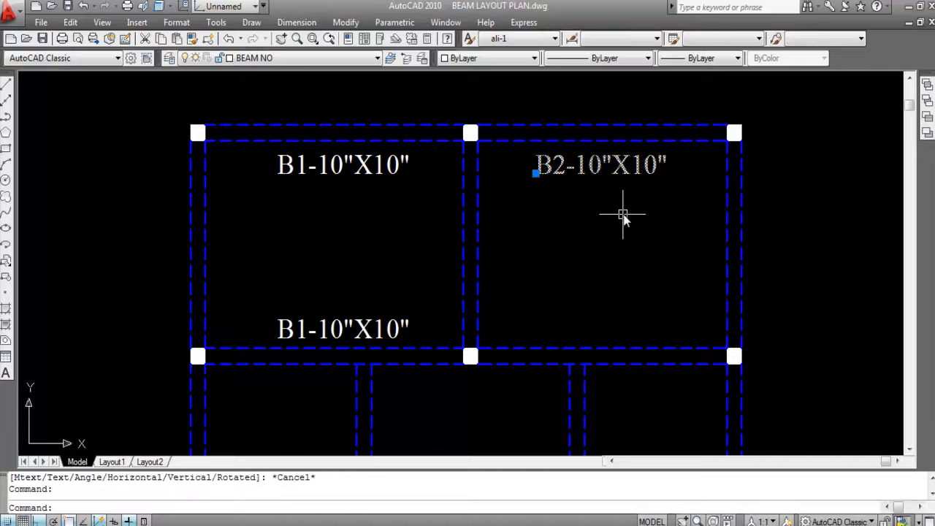
pyautogui.write('co')
pyautogui.press('Return')
pyautogui.click(601, 187)
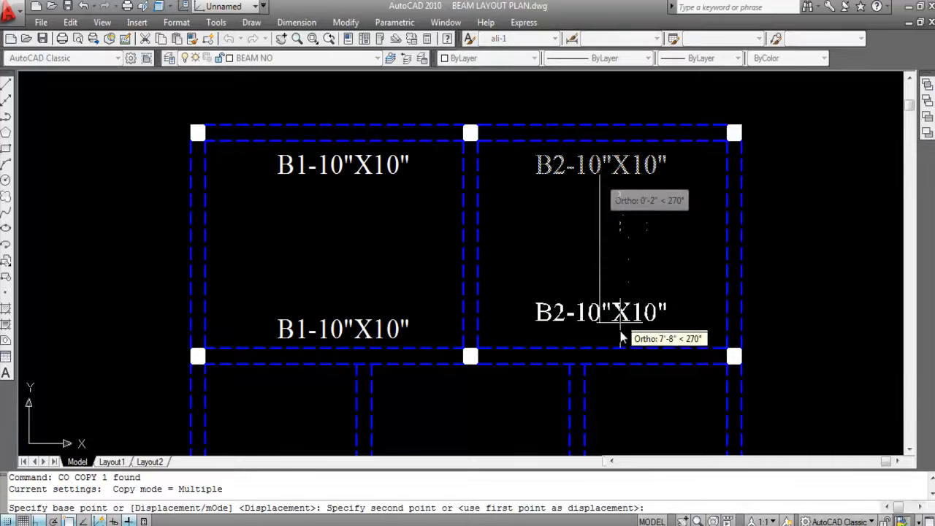
pyautogui.scroll(3, 618, 352)
pyautogui.click(618, 352)
pyautogui.press('Escape')
pyautogui.scroll(-3, 668, 299)
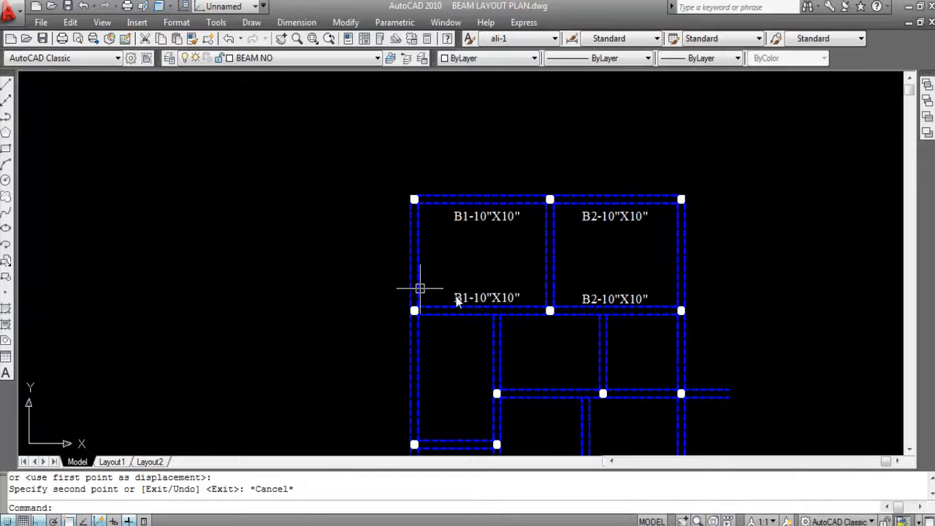
# - Copy the lower B1-10"X10" label with Ortho off into the middle of the upper-left bay, near the left vertical beam
pyautogui.scroll(2, 454, 235)
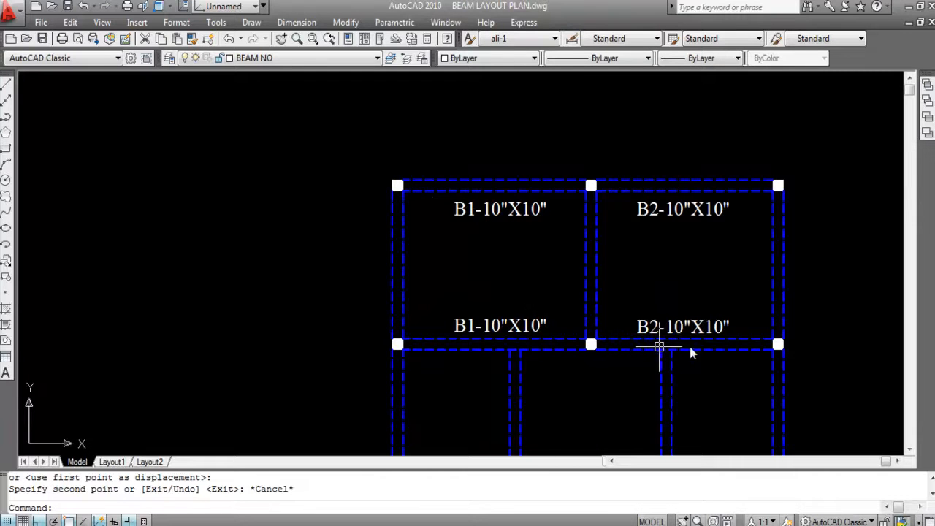
pyautogui.scroll(-3, 723, 252)
pyautogui.scroll(2, 529, 268)
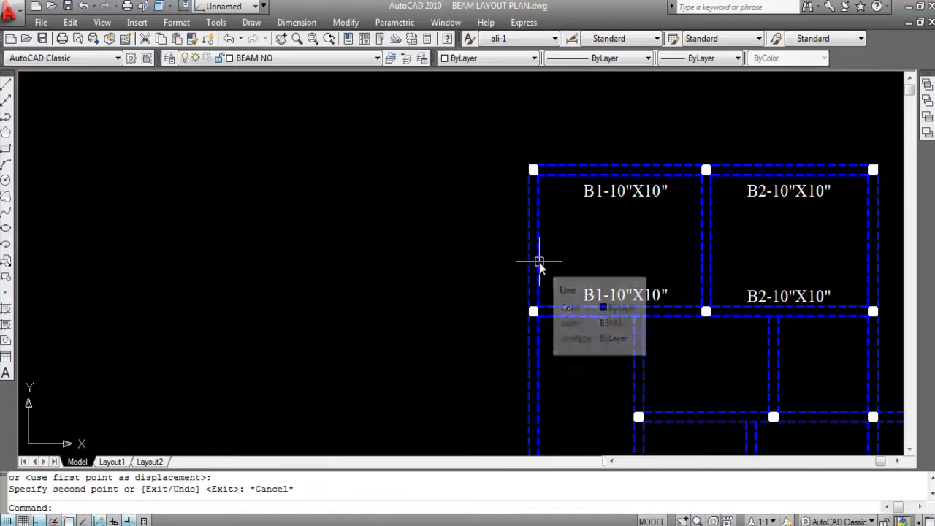
pyautogui.click(597, 295)
pyautogui.write('C')
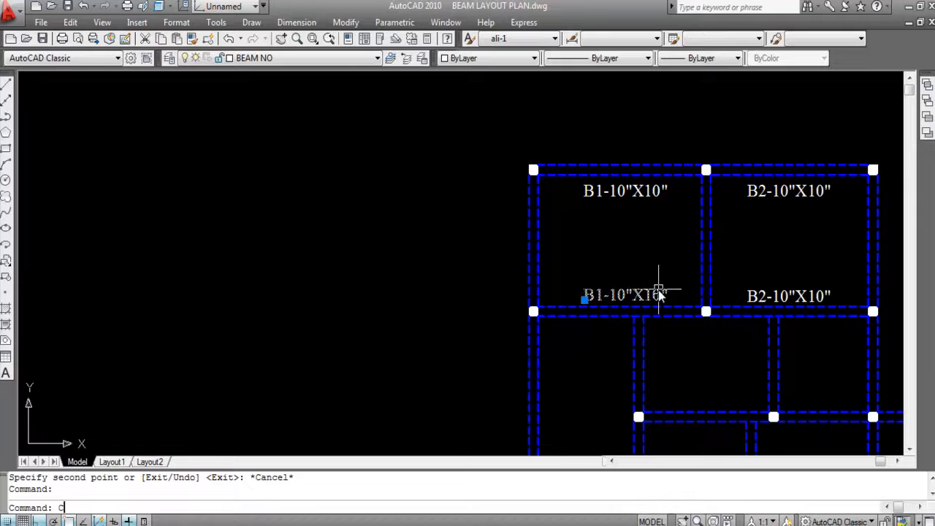
pyautogui.write('O')
pyautogui.press('Return')
pyautogui.click(642, 276)
pyautogui.press('F8')
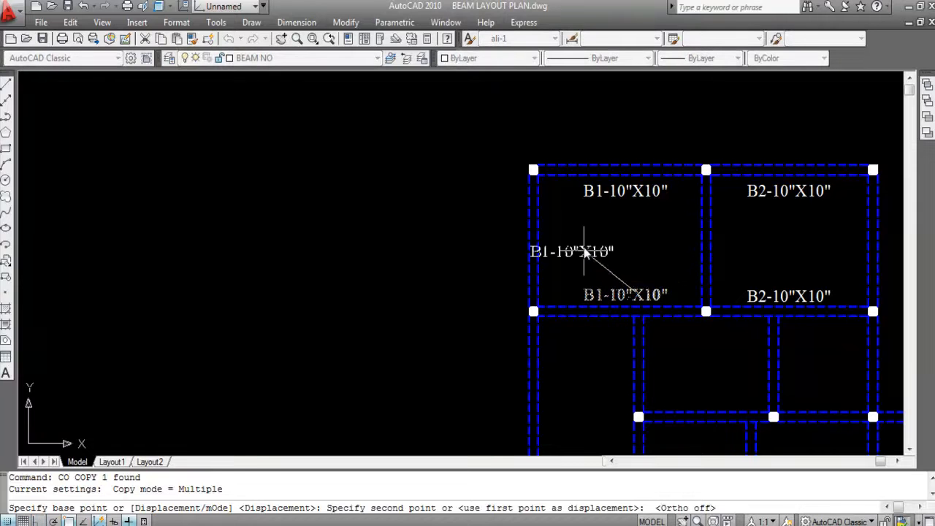
pyautogui.click(618, 260)
pyautogui.press('Escape')
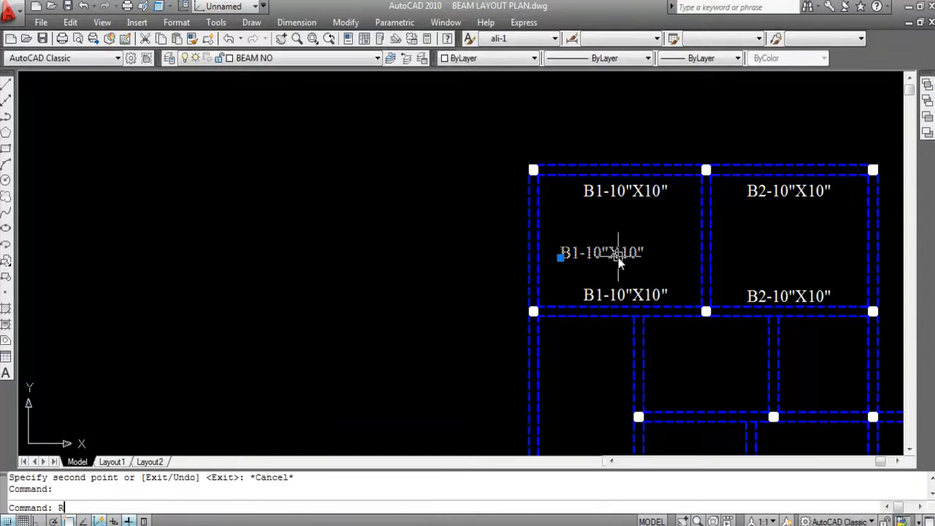
# - Rotate the copied B1-10"X10" label in the upper-left bay to read vertically upward, using Ortho
pyautogui.press('Return')
pyautogui.click(592, 254)
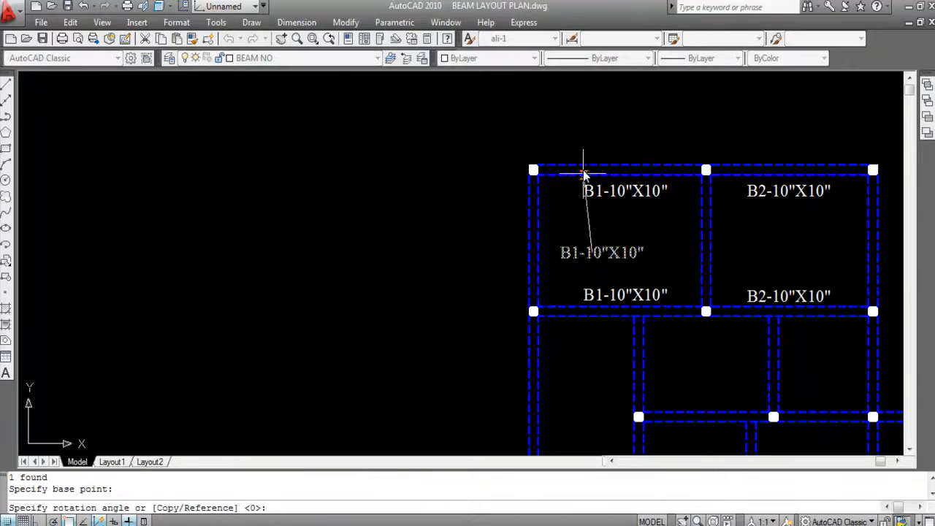
pyautogui.press('F8')
pyautogui.click(600, 132)
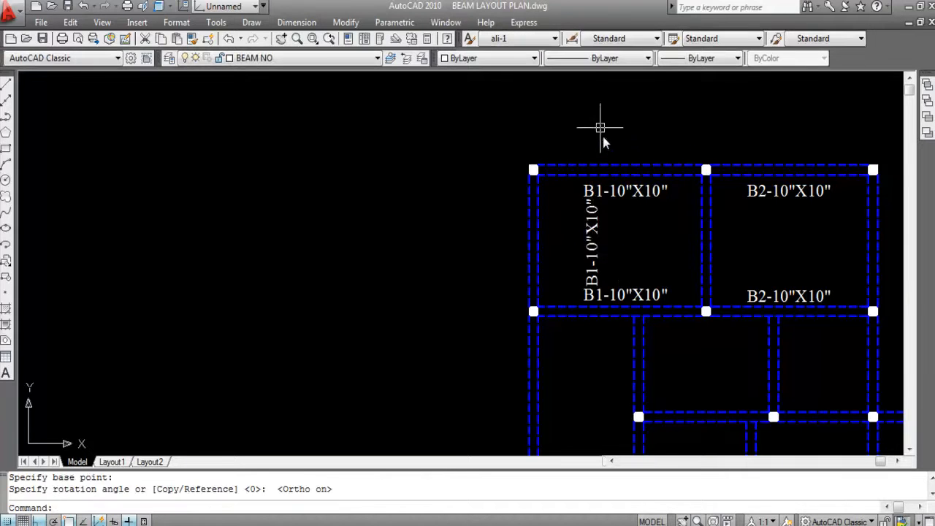
# - Move the vertical B1-10"X10" label horizontally until it sits just inside the upper-left bay's left vertical beam
pyautogui.click(592, 249)
pyautogui.write('m')
pyautogui.press('Return')
pyautogui.scroll(4, 591, 247)
pyautogui.click(592, 247)
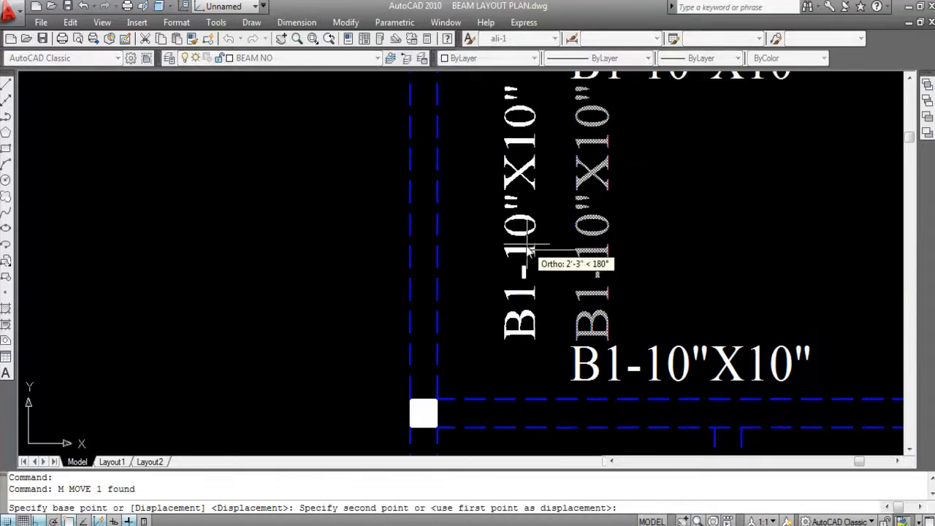
pyautogui.click(475, 247)
pyautogui.scroll(-2, 479, 234)
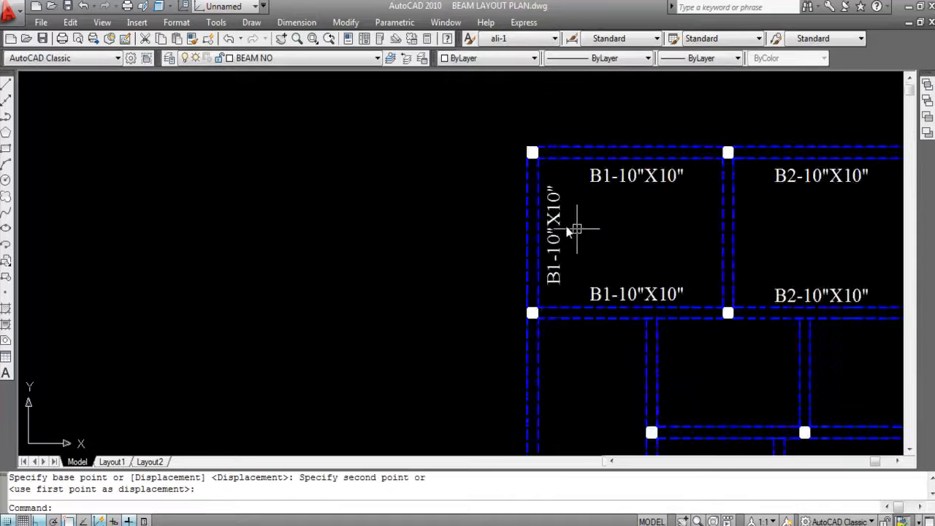
# - Nudge the vertical label slightly along the left vertical beam of the upper-left bay to adjust its height
pyautogui.scroll(2, 551, 227)
pyautogui.click(551, 227)
pyautogui.write('m')
pyautogui.press('Return')
pyautogui.click(625, 234)
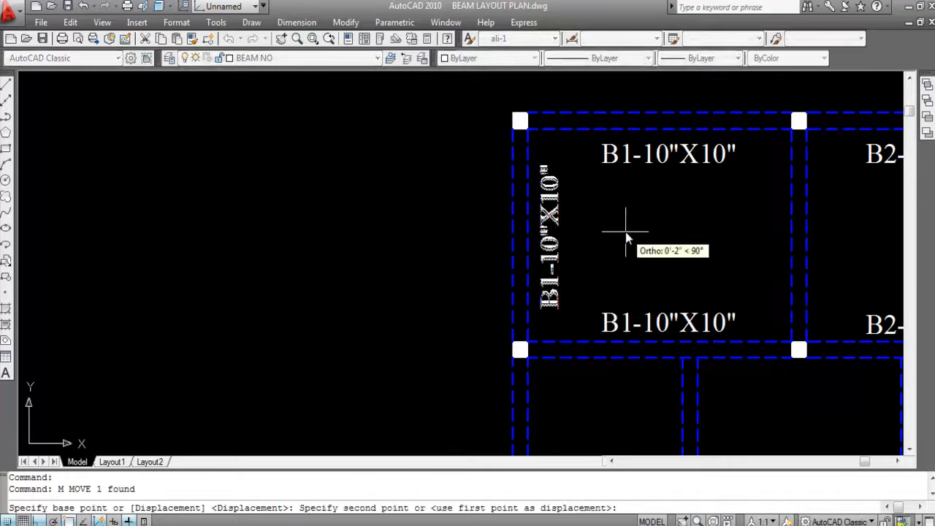
pyautogui.click(625, 232)
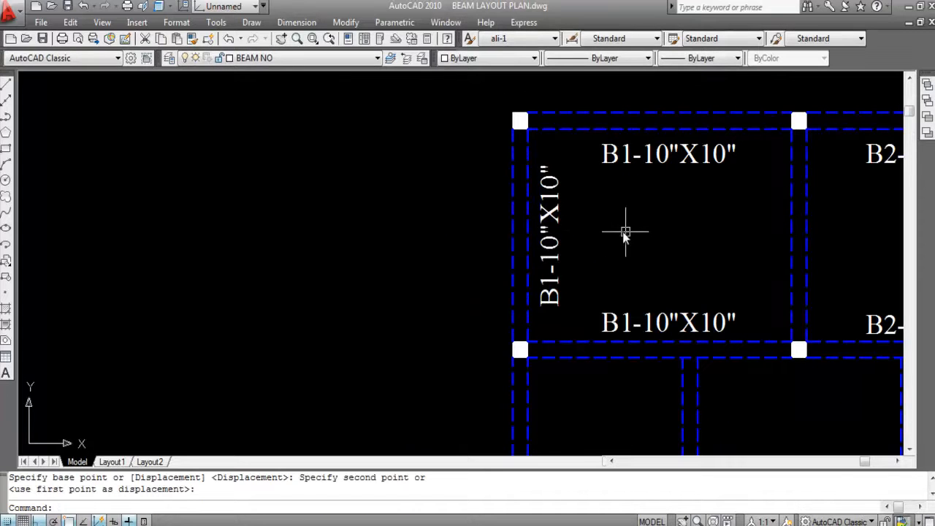
# - Change the vertical label beside the upper-left bay's left beam to B3-10"X10"
pyautogui.doubleClick(557, 299)
pyautogui.click(591, 307)
pyautogui.press('BackSpace')
pyautogui.write('3')
pyautogui.click(578, 241)
pyautogui.press('Escape')
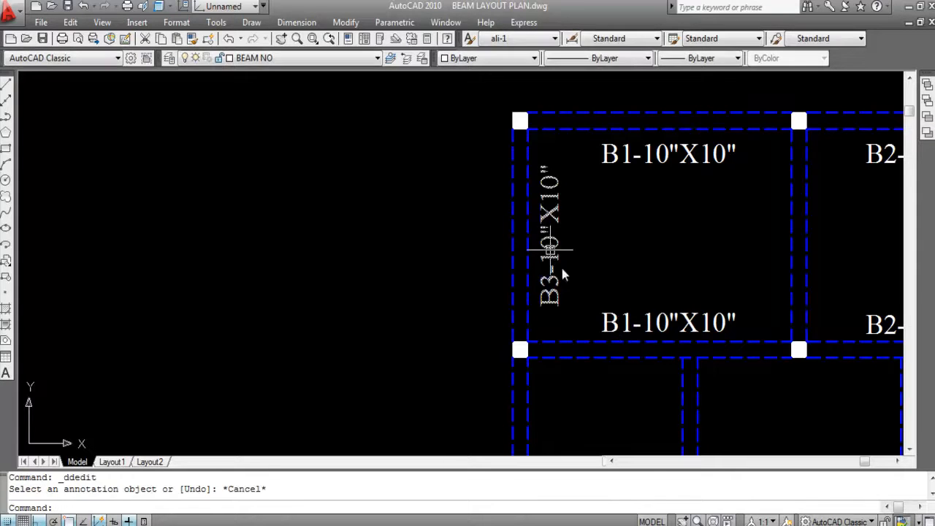
pyautogui.scroll(-1, 488, 205)
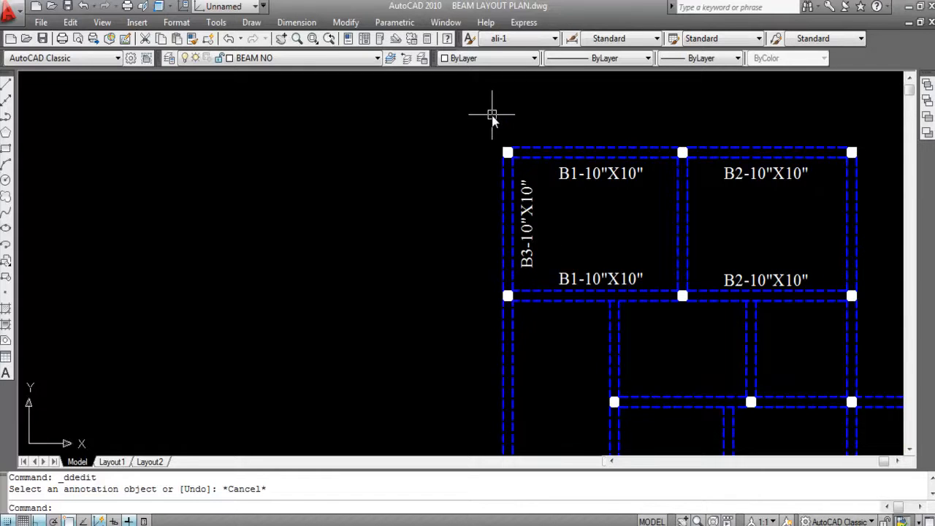
# - Measure the length of the upper-left bay's left vertical beam with a linear dimension on its inner line, without keeping the dimension
pyautogui.click(297, 22)
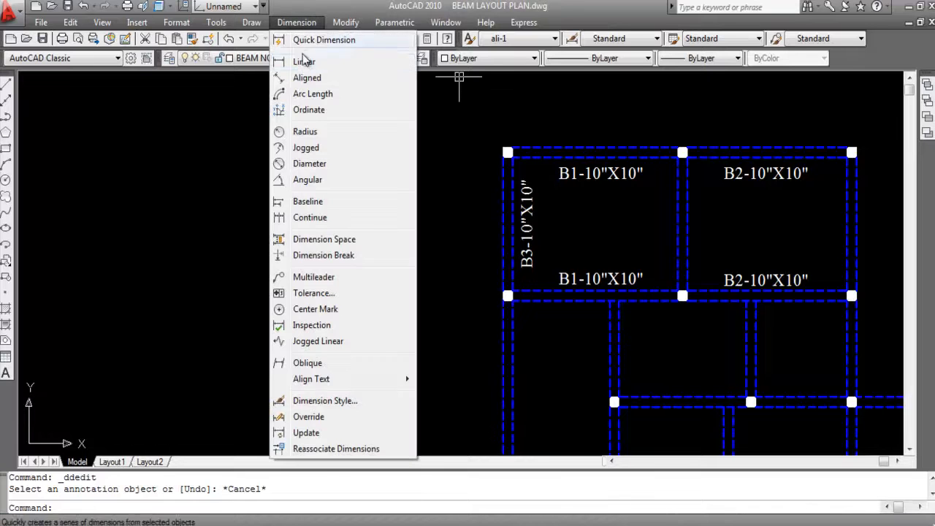
pyautogui.click(292, 61)
pyautogui.press('Return')
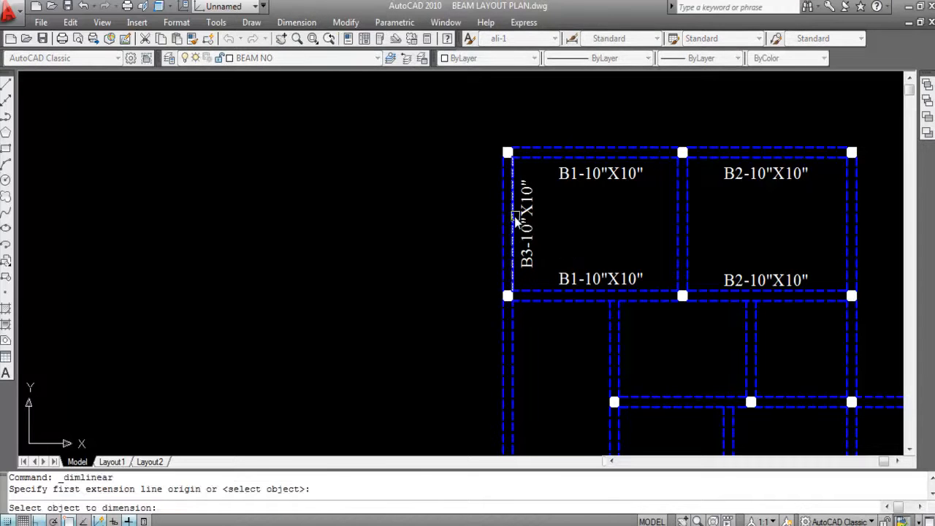
pyautogui.click(517, 217)
pyautogui.scroll(5, 583, 218)
pyautogui.press('Escape')
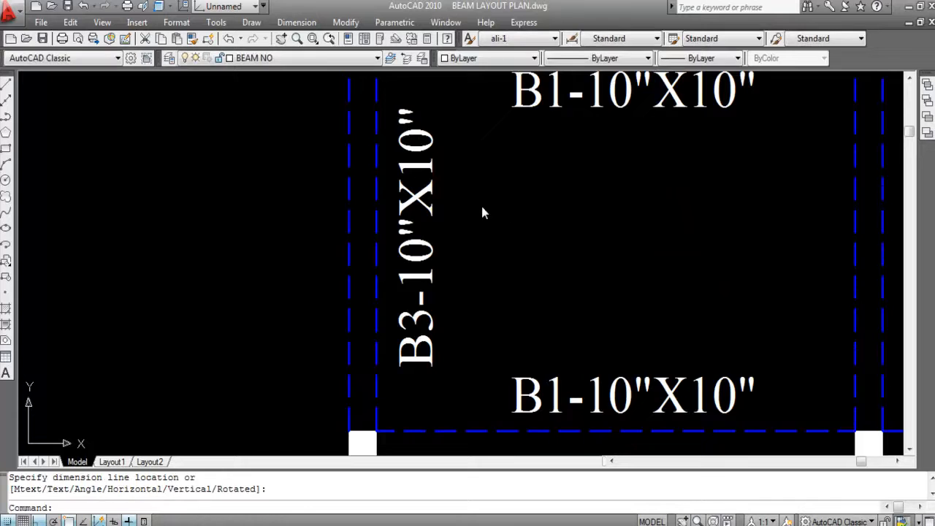
# - Measure the length of the vertical beam between the two upper bays with a linear dimension and remove the dimension
pyautogui.press('Return')
pyautogui.scroll(-5, 411, 198)
pyautogui.press('Return')
pyautogui.click(595, 213)
pyautogui.scroll(5, 596, 211)
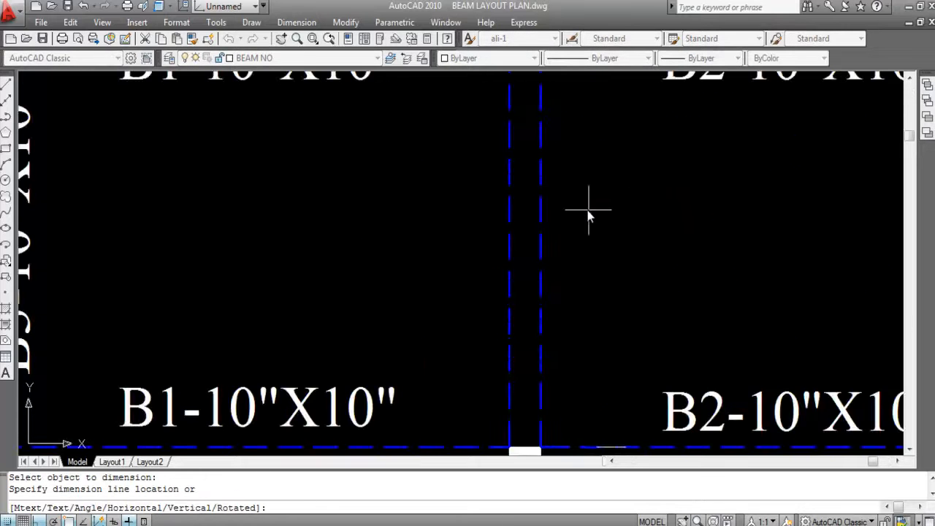
pyautogui.click(587, 219)
pyautogui.click(585, 228)
pyautogui.press('Delete')
# - Measure the length of the upper-right bay's outer vertical beam with a linear dimension on its inner line, without placing it
pyautogui.click(297, 22)
pyautogui.click(309, 58)
pyautogui.press('Return')
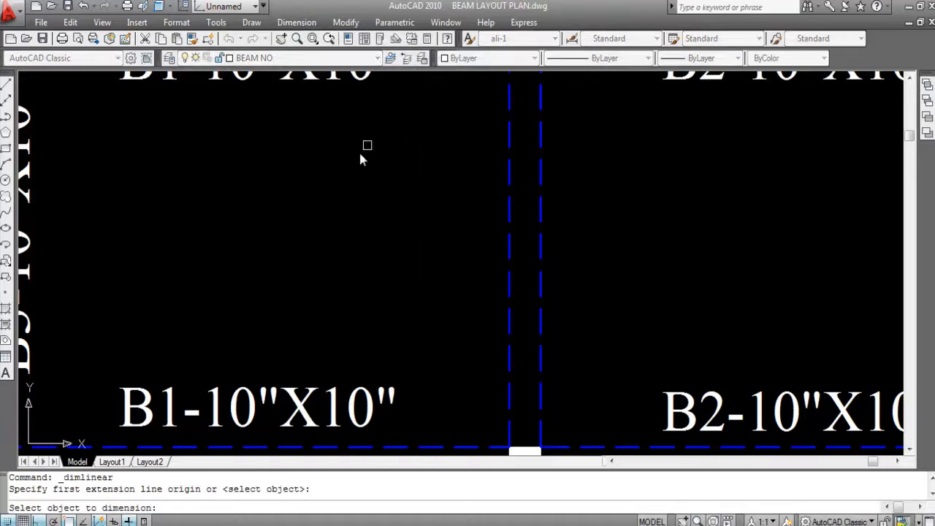
pyautogui.scroll(-4, 379, 146)
pyautogui.click(641, 179)
pyautogui.scroll(5, 590, 179)
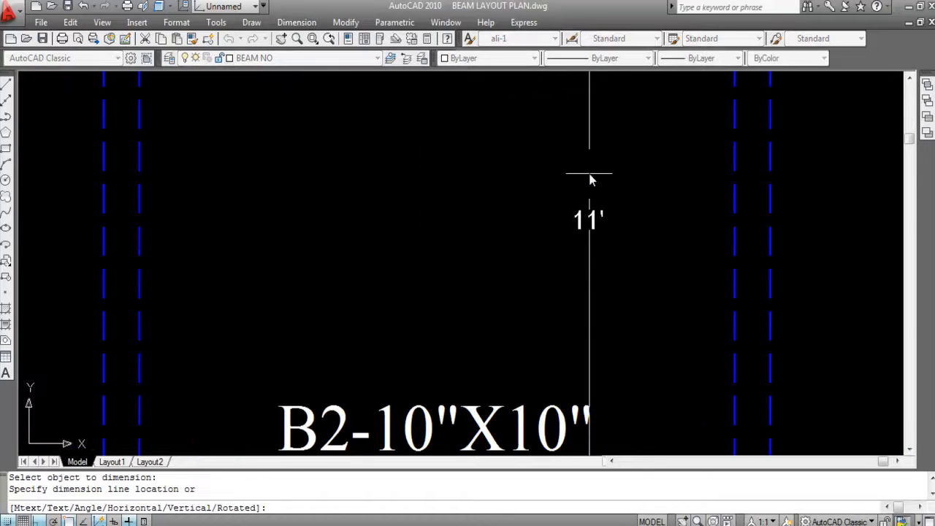
pyautogui.scroll(-5, 589, 180)
pyautogui.press('Escape')
pyautogui.scroll(-2, 622, 177)
pyautogui.scroll(2, 360, 186)
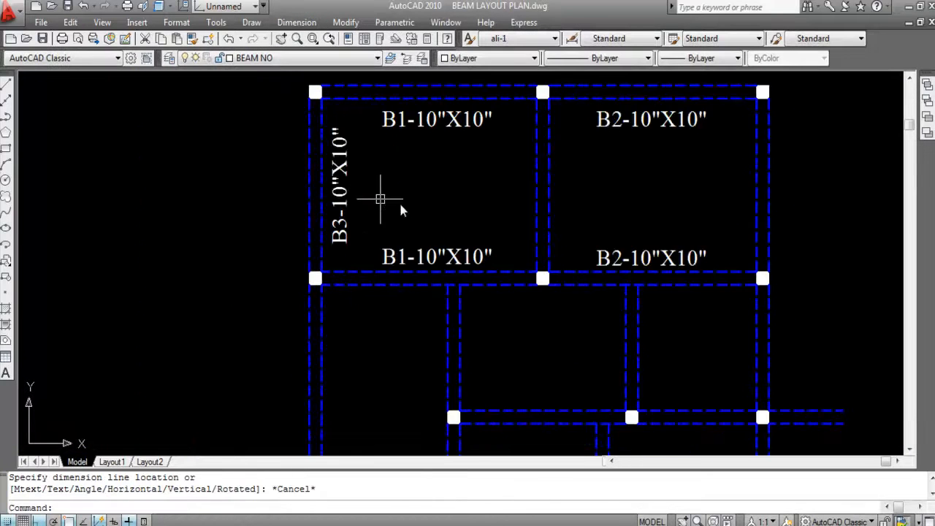
# - Copy the B3-10"X10" label horizontally to the left side of both the middle and the right vertical beams of the upper bays
pyautogui.click(347, 202)
pyautogui.write('CO')
pyautogui.press('Return')
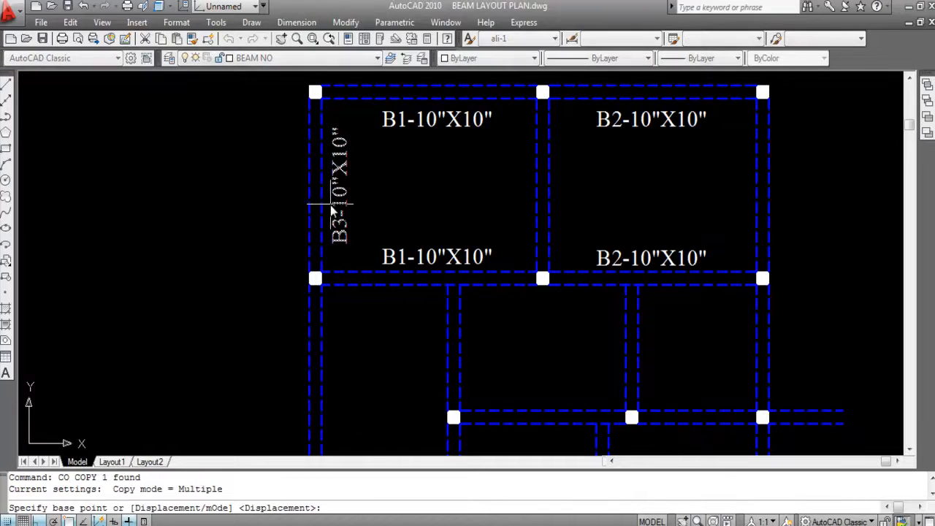
pyautogui.click(346, 203)
pyautogui.click(516, 207)
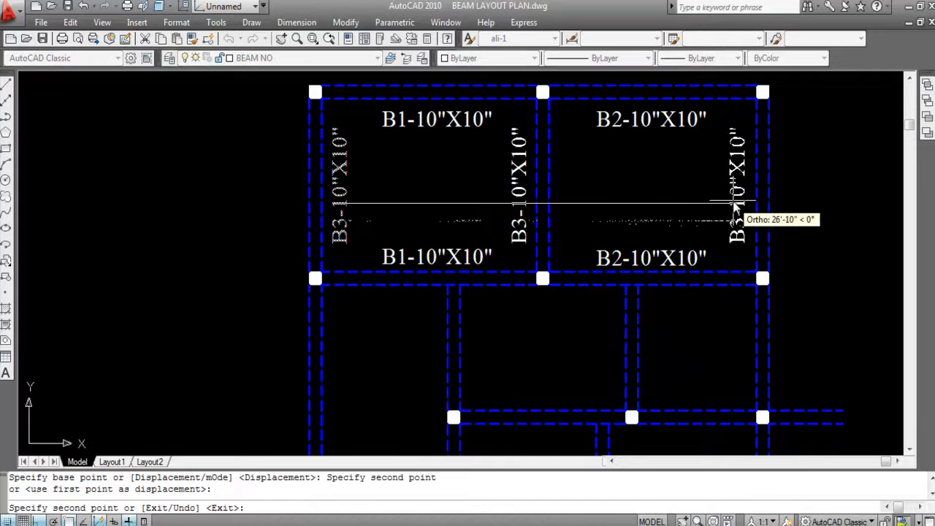
pyautogui.click(734, 207)
pyautogui.press('Escape')
pyautogui.scroll(-2, 651, 173)
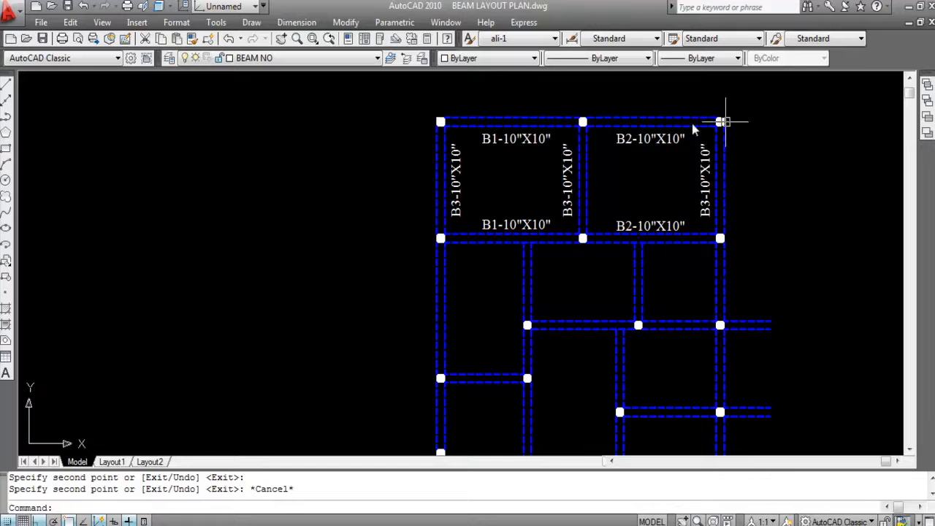
# - Copy the left B3-10"X10" label straight down beside the left vertical beam of the bay below
pyautogui.moveTo(705, 248)
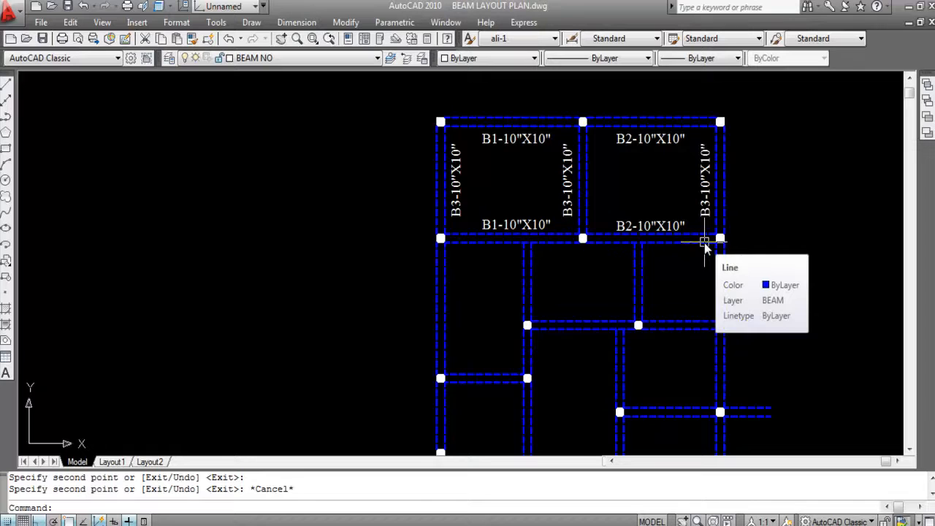
pyautogui.scroll(-2, 469, 168)
pyautogui.scroll(2, 457, 270)
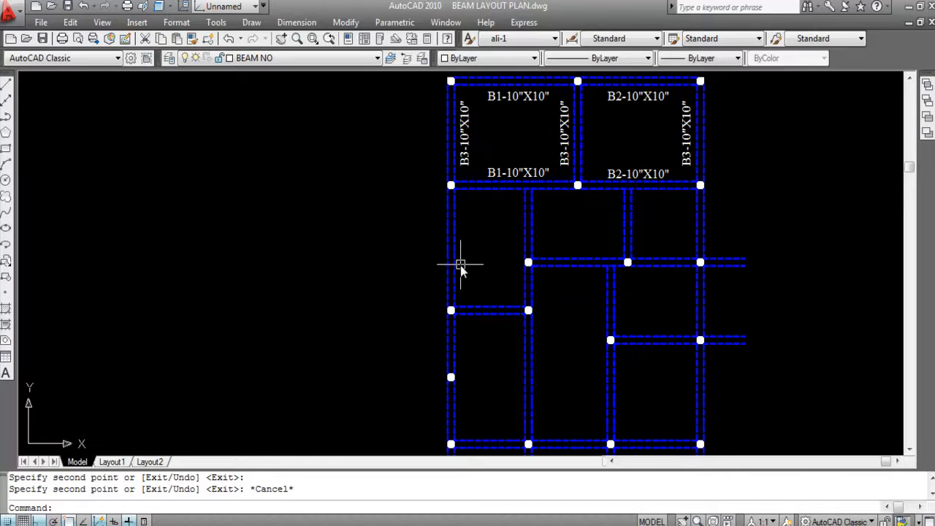
pyautogui.click(464, 142)
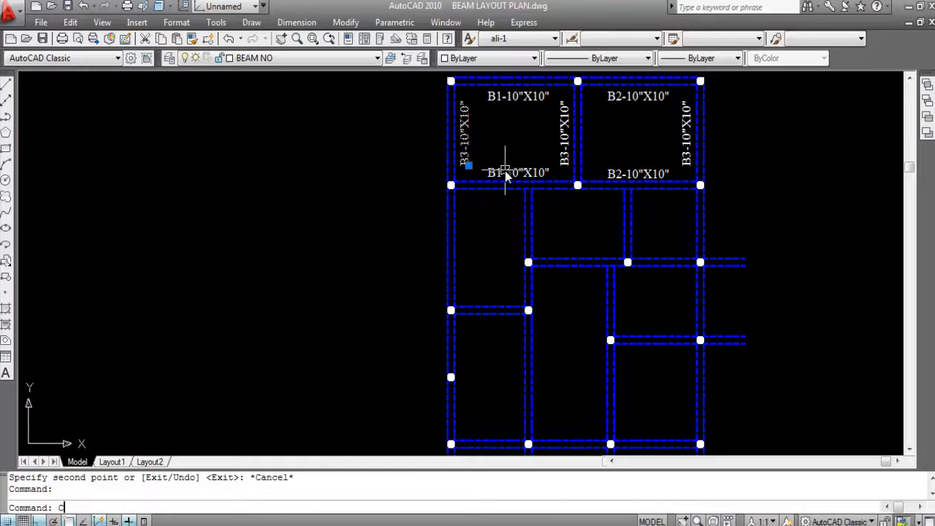
pyautogui.write('O')
pyautogui.press('Return')
pyautogui.scroll(3, 468, 161)
pyautogui.click(453, 148)
pyautogui.scroll(-4, 453, 147)
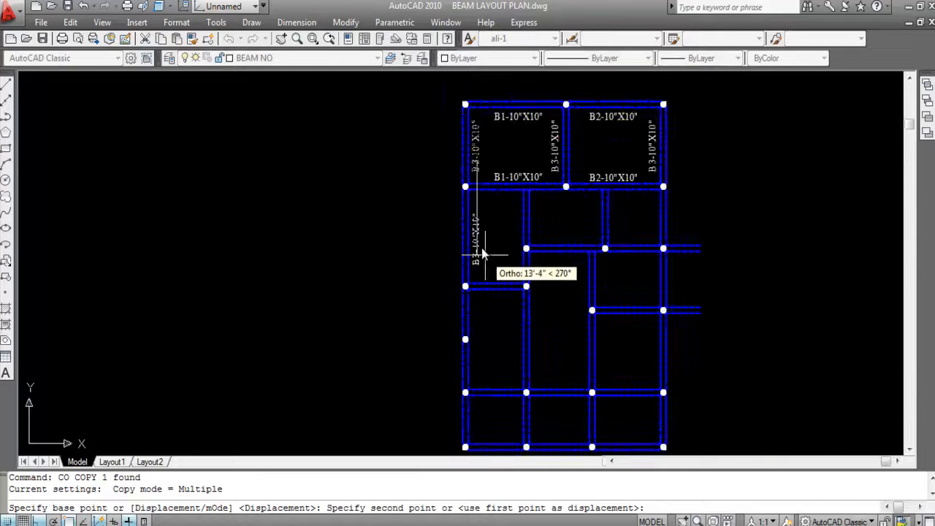
pyautogui.scroll(4, 487, 262)
pyautogui.click(487, 260)
pyautogui.scroll(-2, 488, 260)
pyautogui.press('Escape')
# - Change the copied label beside the second-row left vertical beam to B4-10"X10"
pyautogui.doubleClick(475, 270)
pyautogui.click(510, 285)
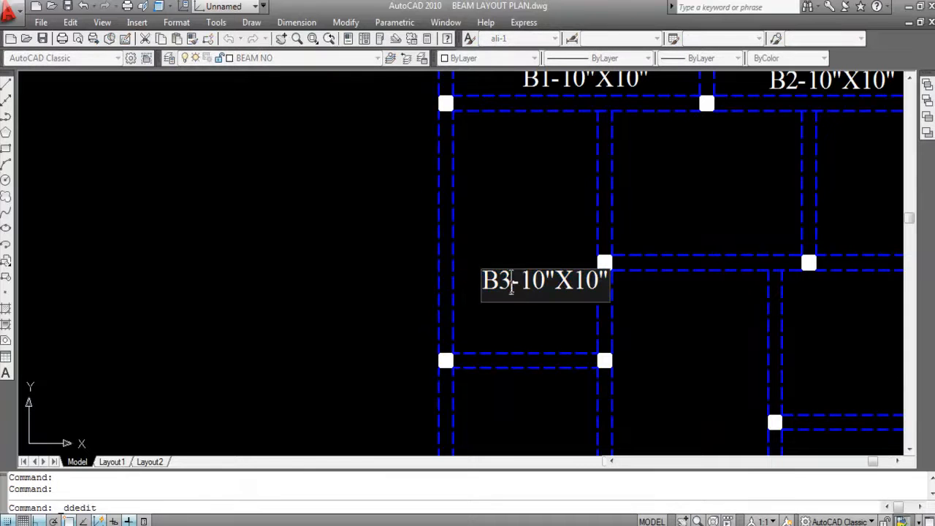
pyautogui.press('BackSpace')
pyautogui.write('4')
pyautogui.press('Return')
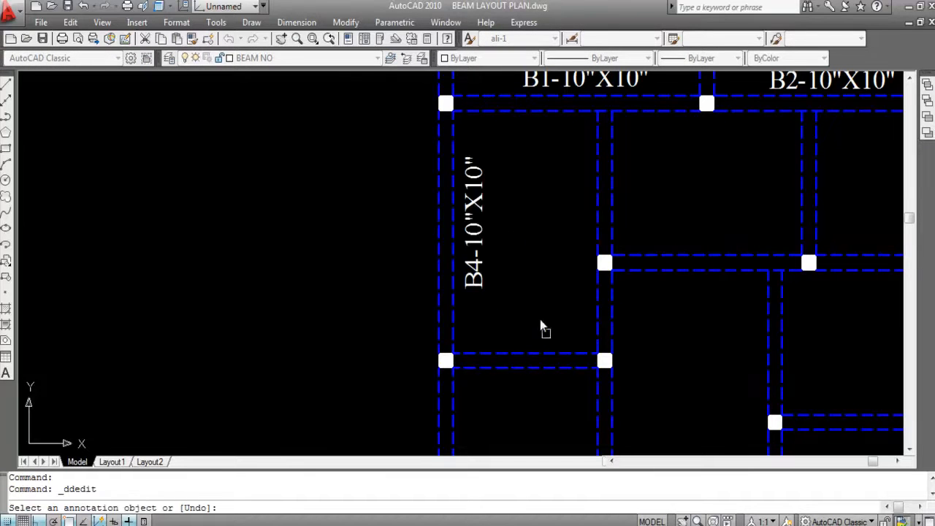
pyautogui.press('Escape')
pyautogui.scroll(-2, 546, 258)
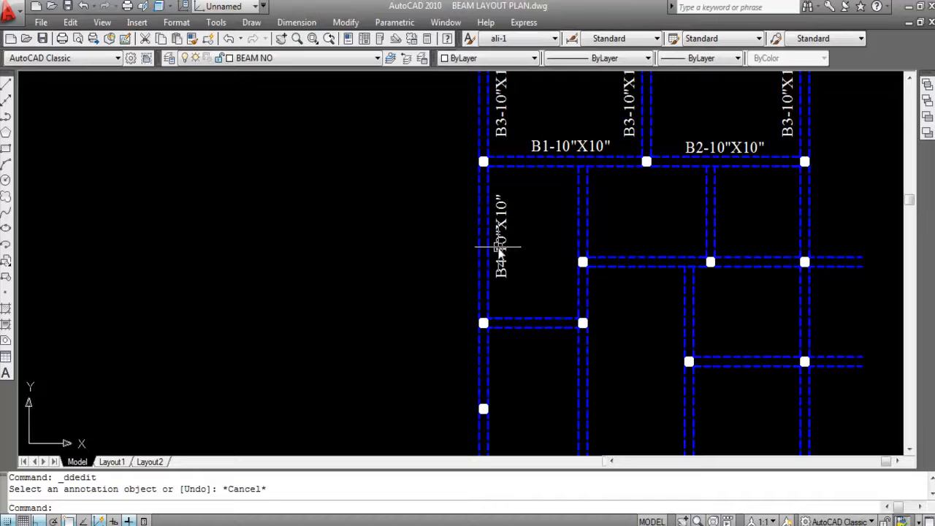
# - Measure the width of the B4 beam with a linear dimension between the column's lower corners, without placing it
pyautogui.click(296, 21)
pyautogui.click(309, 60)
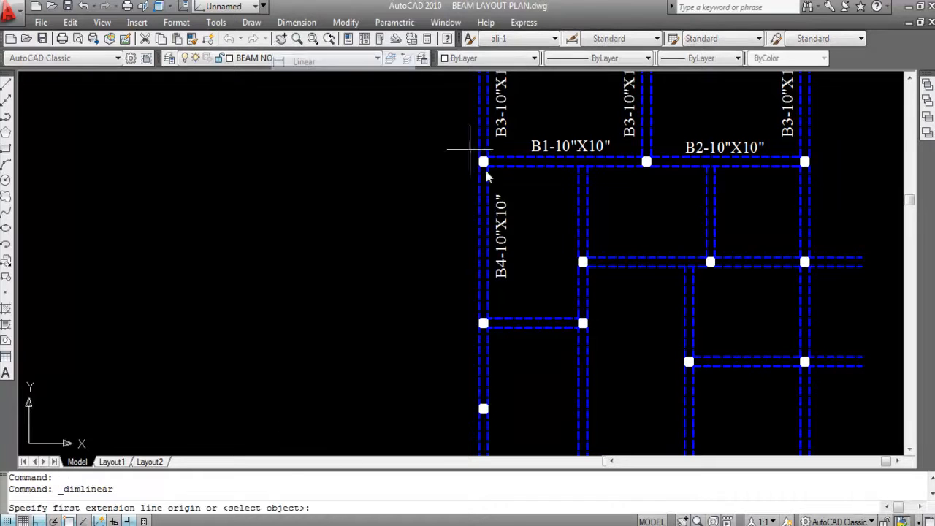
pyautogui.scroll(4, 482, 175)
pyautogui.click(461, 160)
pyautogui.click(488, 159)
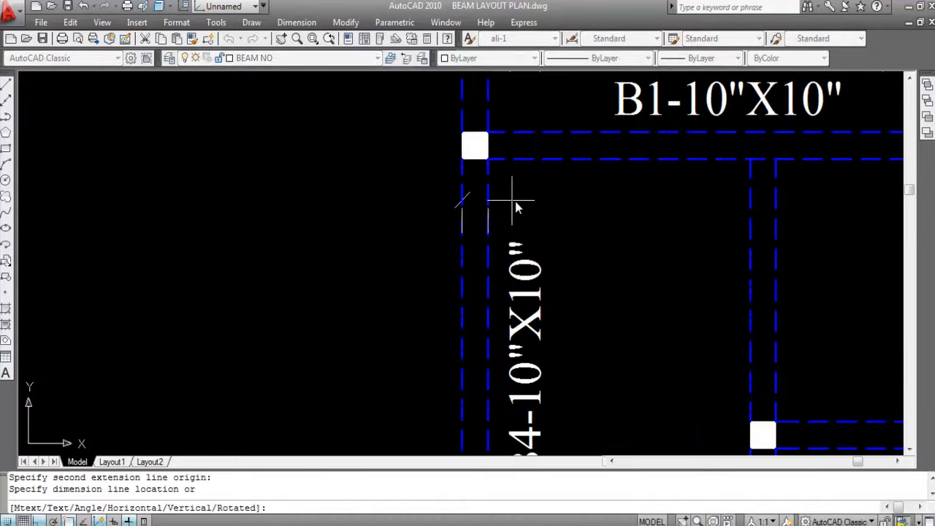
pyautogui.scroll(2, 511, 197)
pyautogui.press('Escape')
pyautogui.scroll(-4, 521, 187)
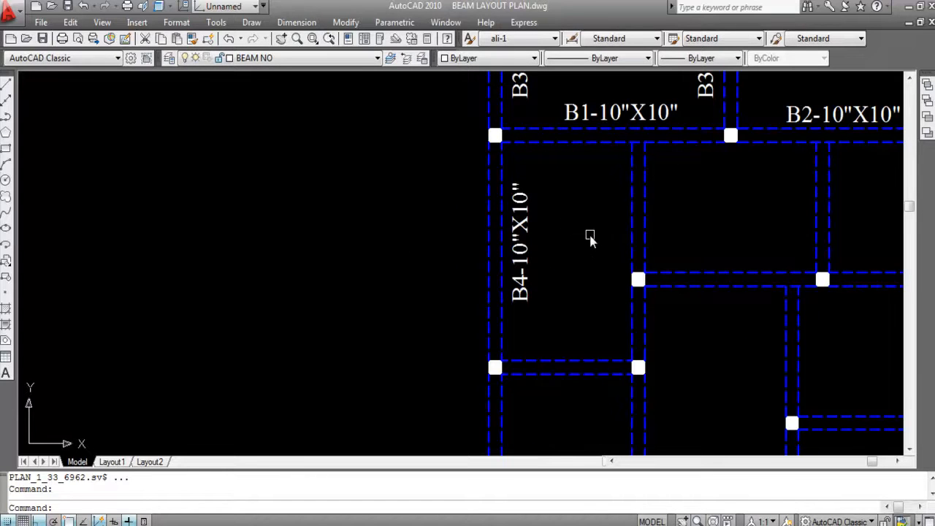
# - Save the beam layout drawing
pyautogui.hotkey('ctrl', 's')
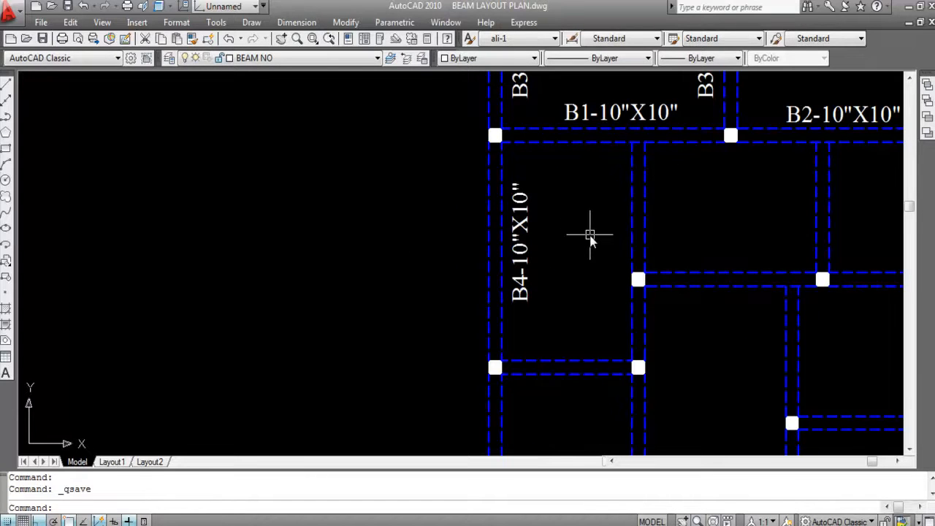
# - Copy the B4-10"X10" label with Ortho off to the right side of the next vertical beam, just above the column row
pyautogui.scroll(-1, 502, 202)
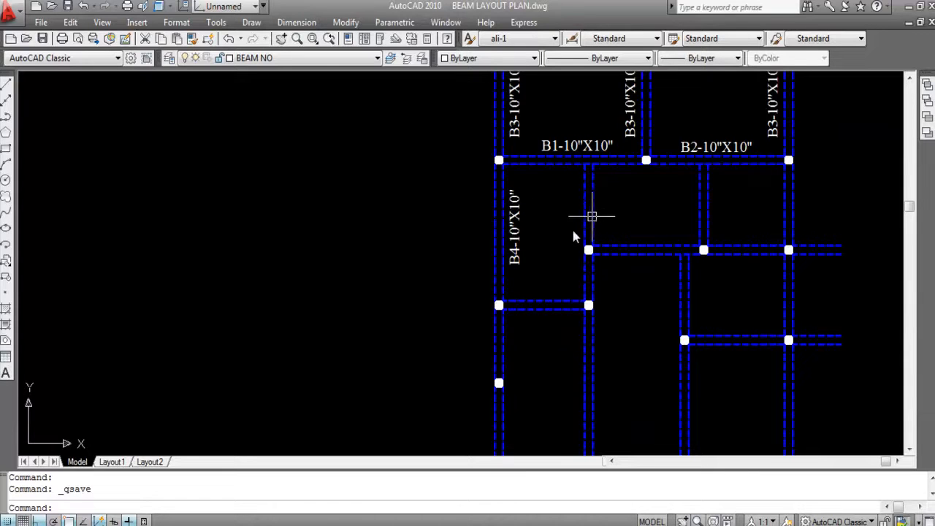
pyautogui.click(515, 204)
pyautogui.write('C')
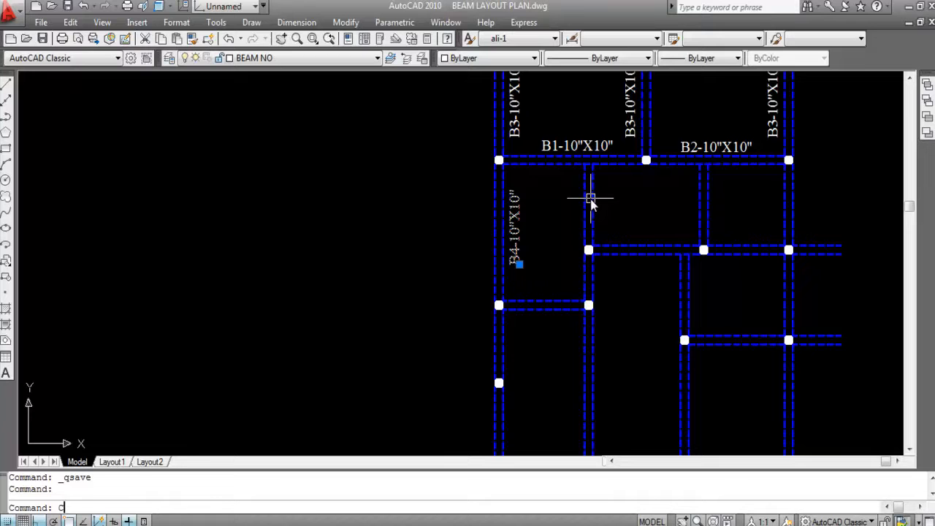
pyautogui.write('O')
pyautogui.press('Return')
pyautogui.scroll(4, 584, 202)
pyautogui.click(519, 264)
pyautogui.scroll(-5, 547, 269)
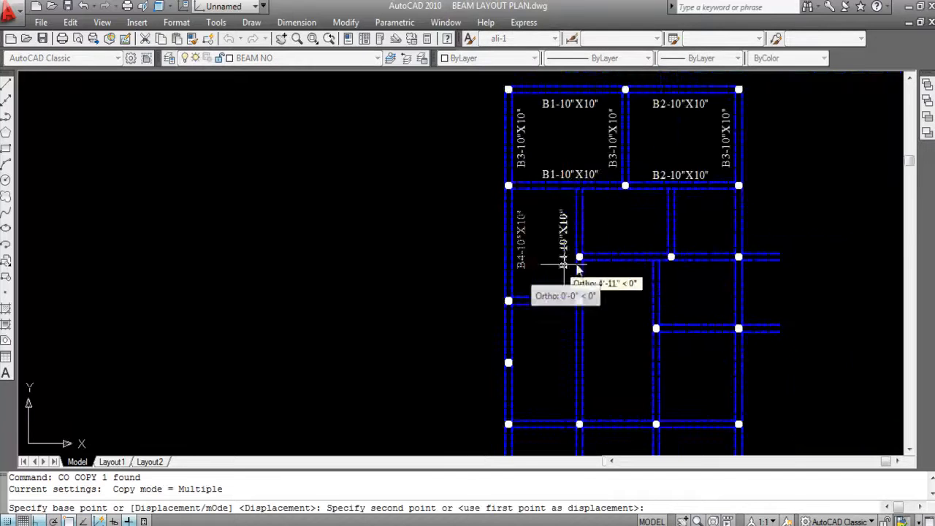
pyautogui.press('F8')
pyautogui.scroll(3, 596, 228)
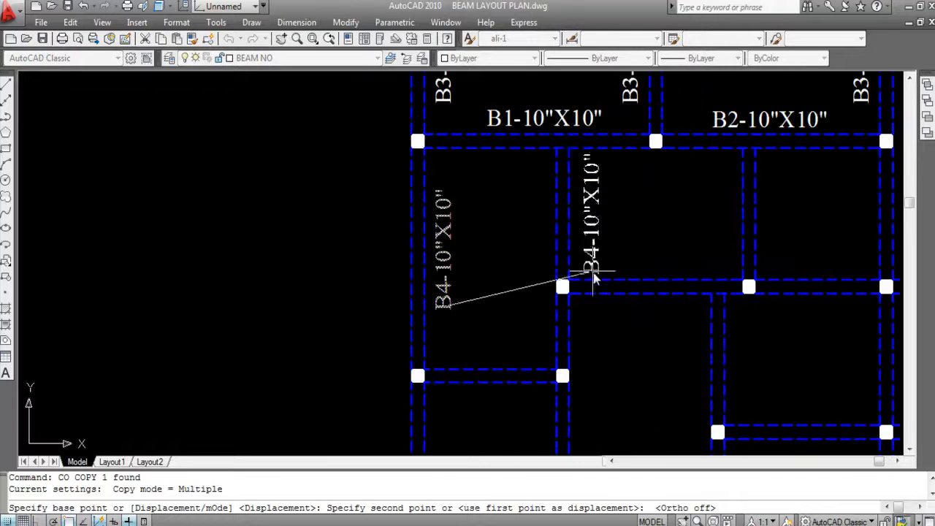
pyautogui.scroll(2, 584, 270)
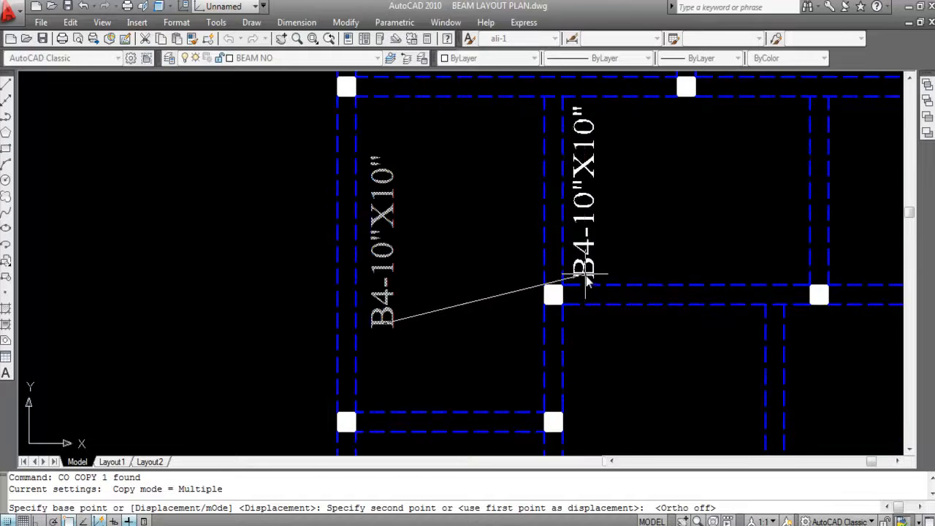
pyautogui.click(589, 272)
pyautogui.scroll(-2, 589, 272)
pyautogui.press('Escape')
# - Change the copied label beside the second-row inner vertical beam to B5-10"X10"
pyautogui.scroll(2, 617, 269)
pyautogui.doubleClick(616, 267)
pyautogui.click(665, 293)
pyautogui.press('BackSpace')
pyautogui.write('5')
pyautogui.click(635, 170)
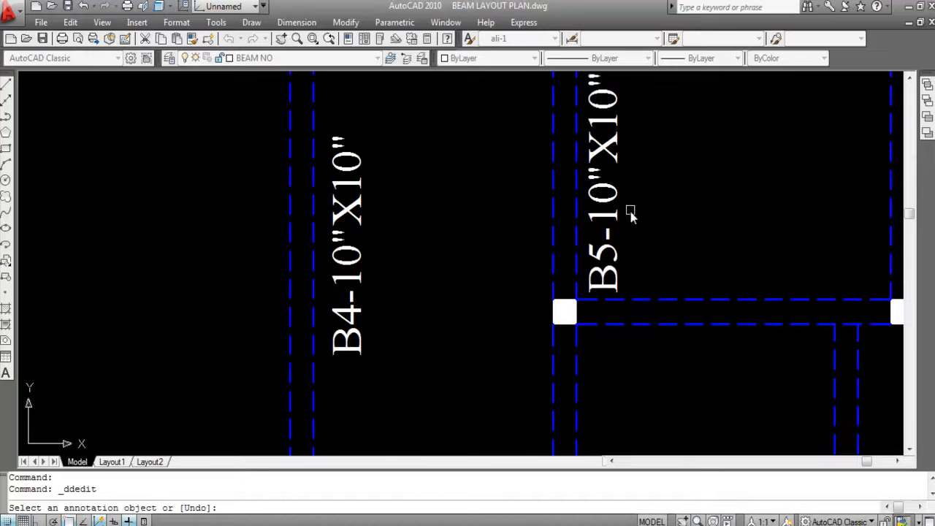
# - Measure the length of the inner vertical beam labelled B5 with a linear dimension on its edge line, without placing it
pyautogui.scroll(-3, 643, 233)
pyautogui.scroll(3, 650, 243)
pyautogui.press('Escape')
pyautogui.scroll(-2, 598, 236)
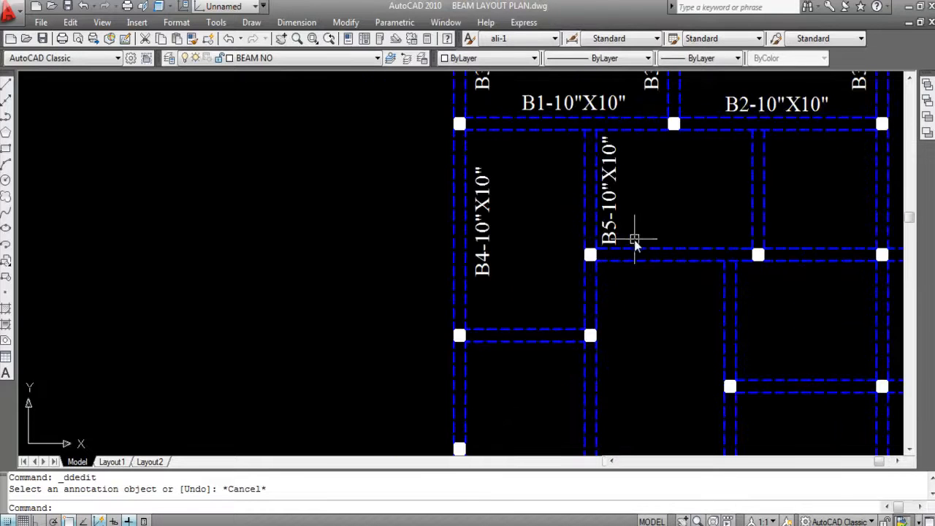
pyautogui.scroll(-2, 620, 184)
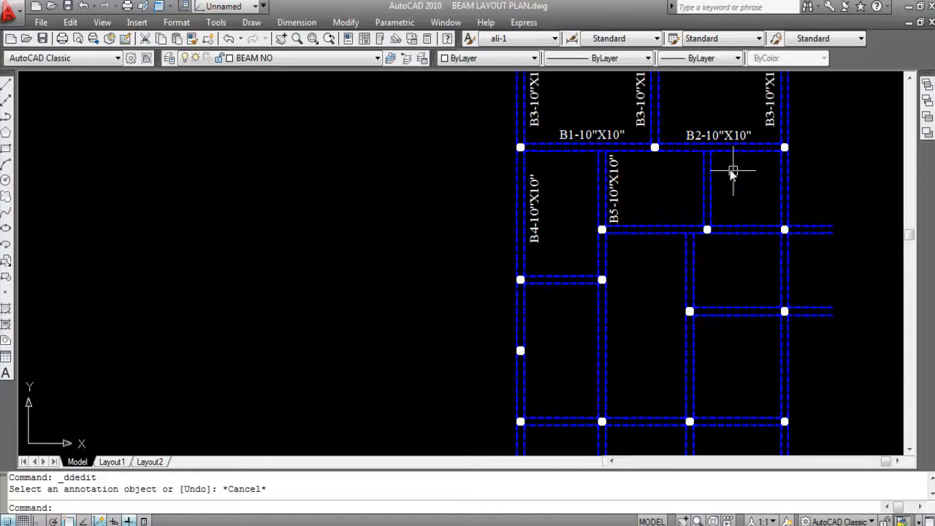
pyautogui.scroll(2, 663, 186)
pyautogui.click(298, 22)
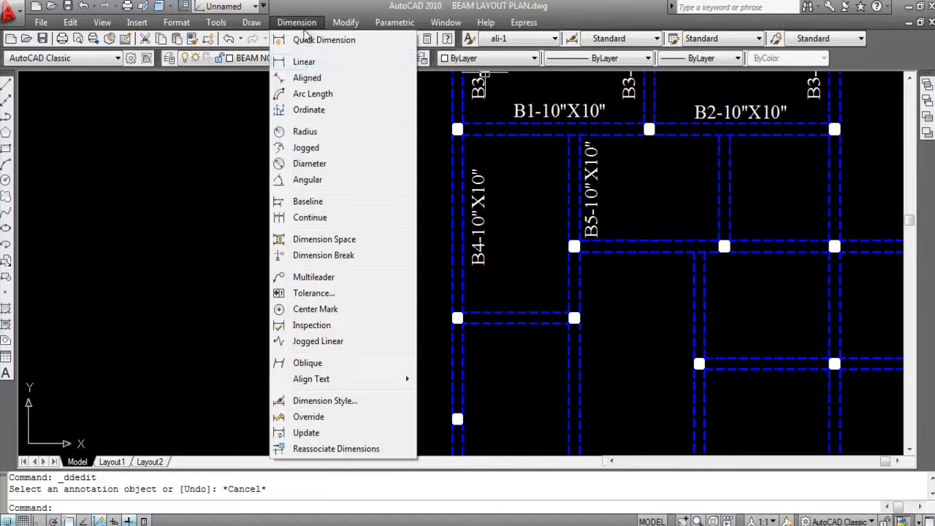
pyautogui.click(304, 61)
pyautogui.press('Return')
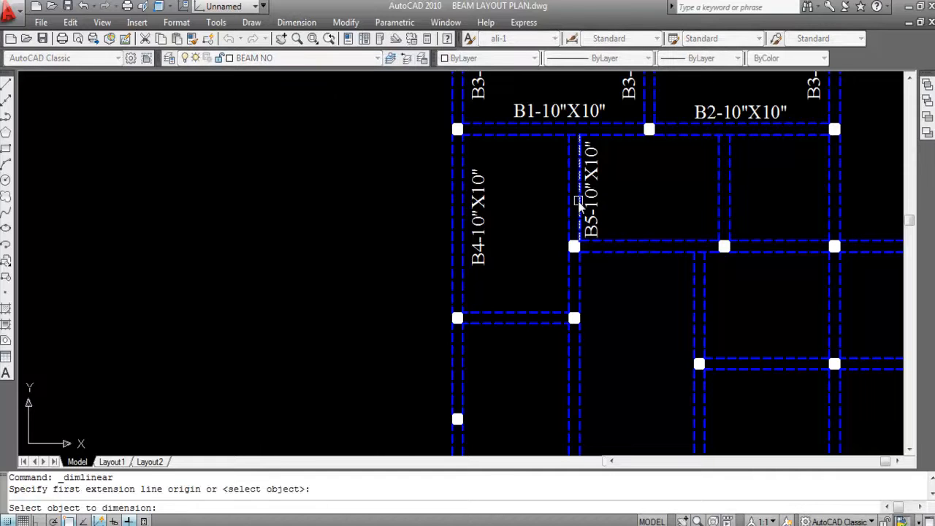
pyautogui.click(581, 208)
pyautogui.scroll(2, 625, 201)
pyautogui.scroll(2, 641, 205)
pyautogui.scroll(-5, 603, 200)
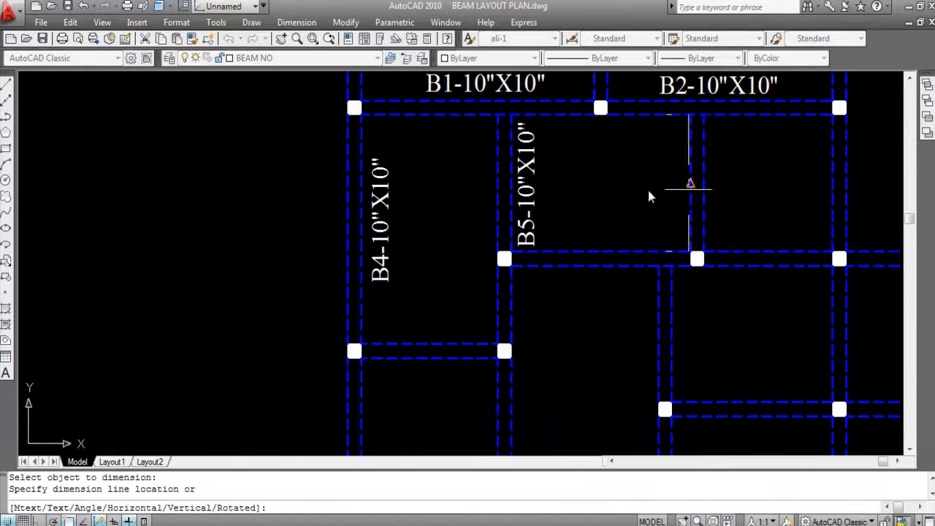
pyautogui.scroll(3, 690, 195)
pyautogui.press('Escape')
# - Measure another vertical beam's length farther right in the same row with a linear dimension, without placing it
pyautogui.scroll(-3, 626, 192)
pyautogui.press('Return')
pyautogui.press('Return')
pyautogui.click(794, 194)
pyautogui.scroll(2, 732, 194)
pyautogui.scroll(-5, 734, 197)
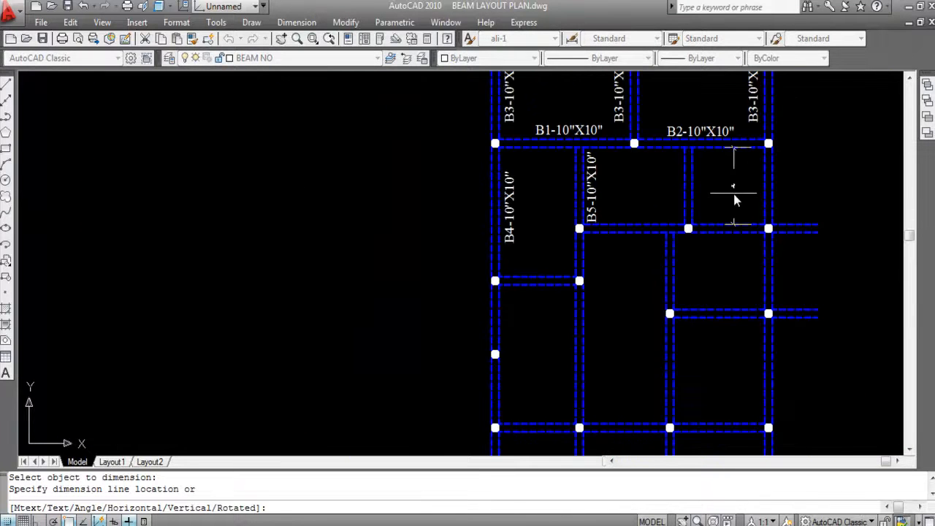
pyautogui.scroll(3, 605, 199)
pyautogui.press('Escape')
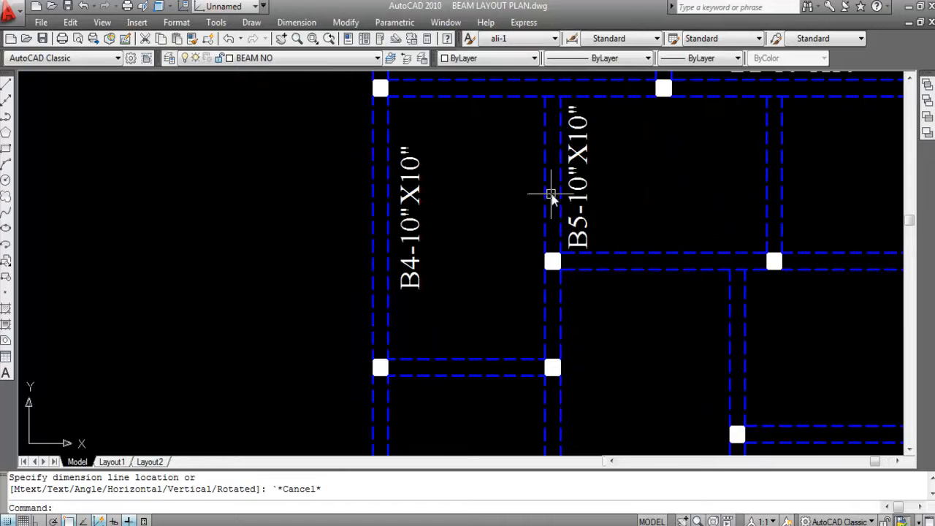
# - Copy the B5-10"X10" label horizontally with Ortho on to the left side of the other two vertical beams in the second row
pyautogui.scroll(-2, 614, 210)
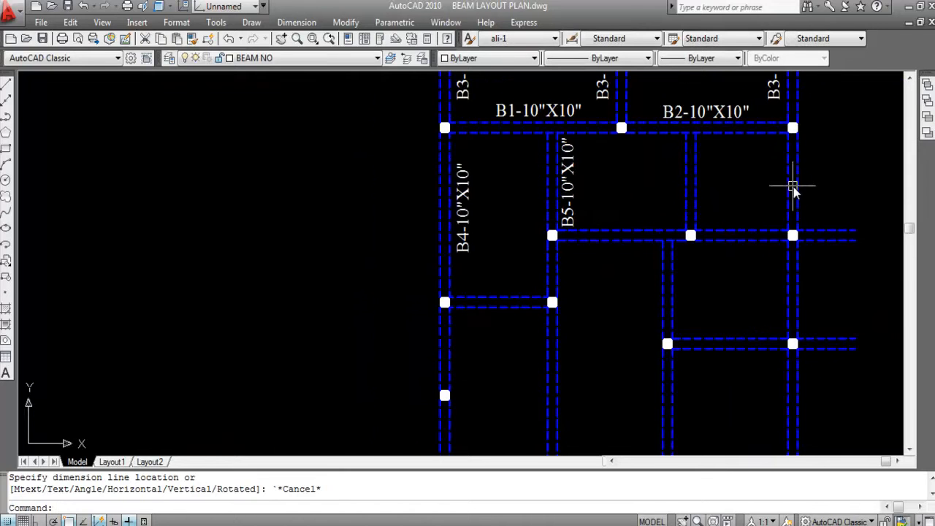
pyautogui.click(569, 206)
pyautogui.write('o')
pyautogui.press('Return')
pyautogui.scroll(2, 566, 196)
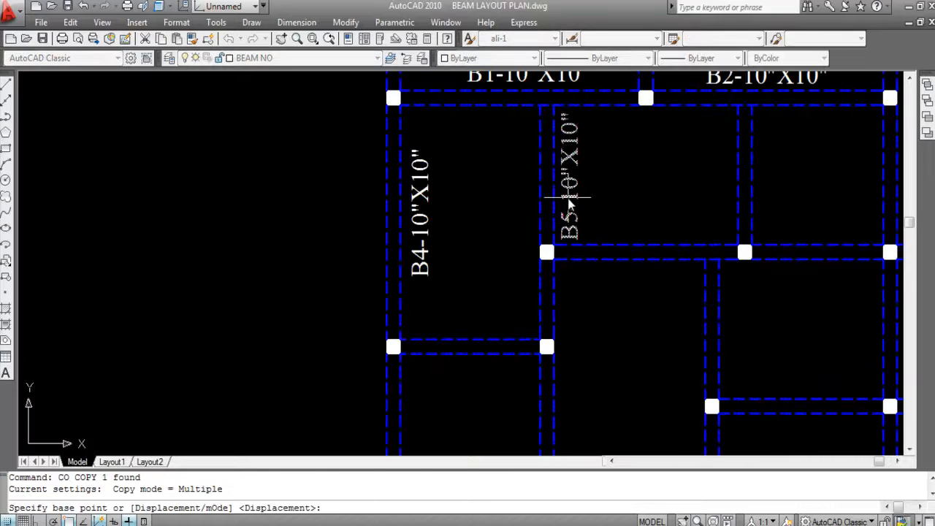
pyautogui.click(576, 196)
pyautogui.press('F8')
pyautogui.click(723, 196)
pyautogui.scroll(-3, 626, 190)
pyautogui.scroll(4, 699, 184)
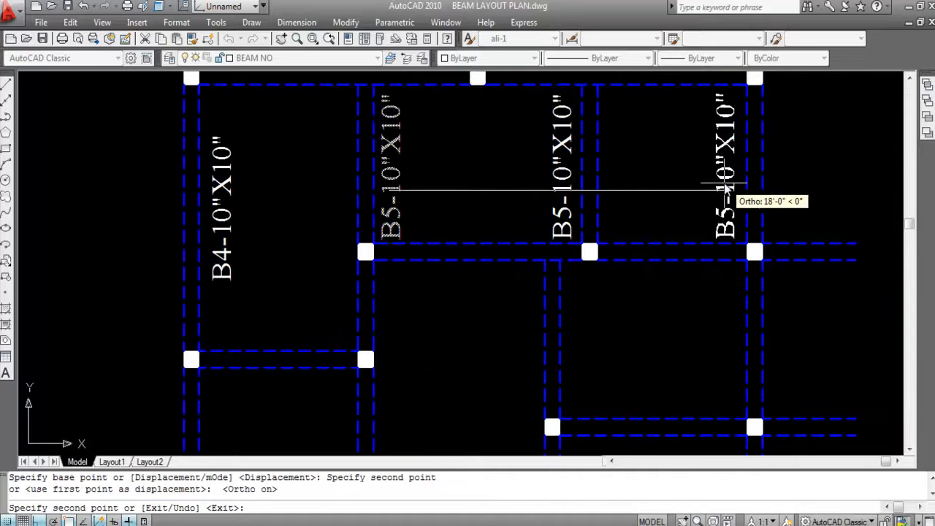
pyautogui.click(727, 188)
pyautogui.press('Escape')
# - Move the three B5-10"X10" labels together straight up by about 2"
pyautogui.scroll(-2, 804, 182)
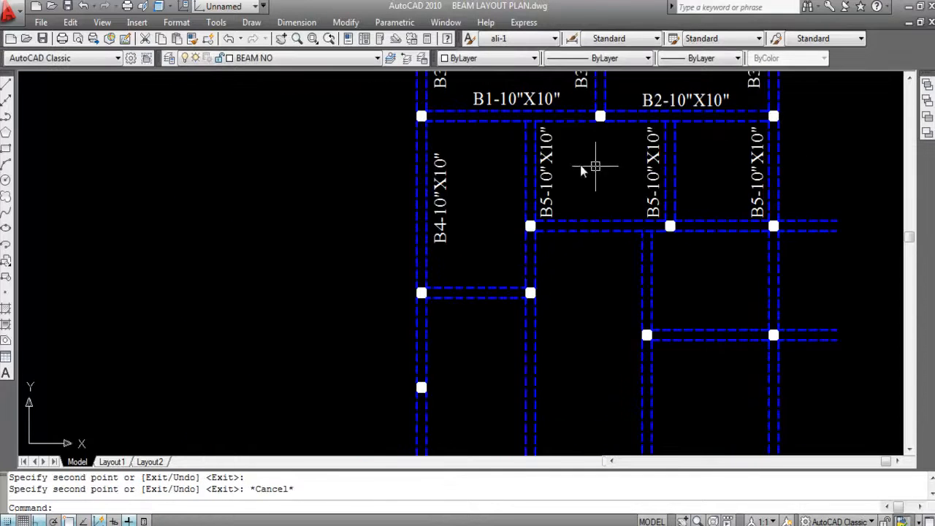
pyautogui.click(549, 157)
pyautogui.click(660, 156)
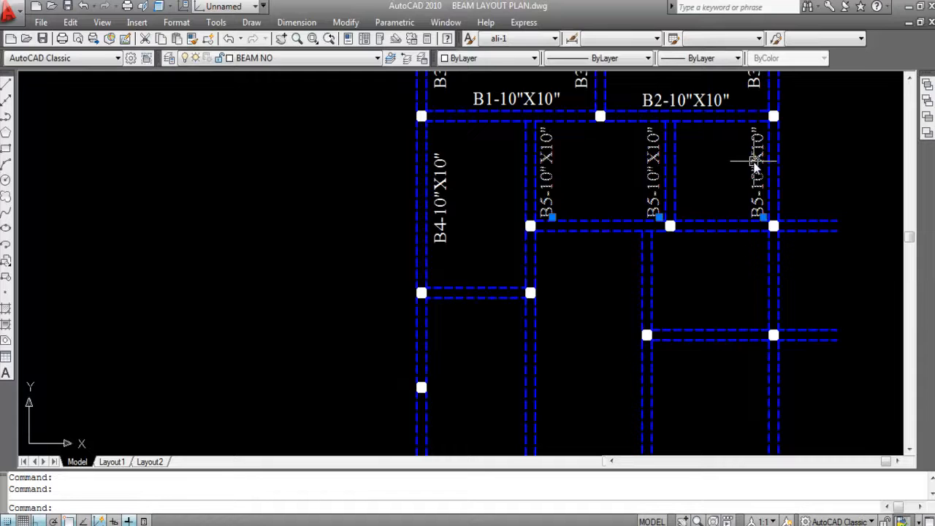
pyautogui.write('m')
pyautogui.press('Return')
pyautogui.scroll(3, 723, 182)
pyautogui.click(726, 214)
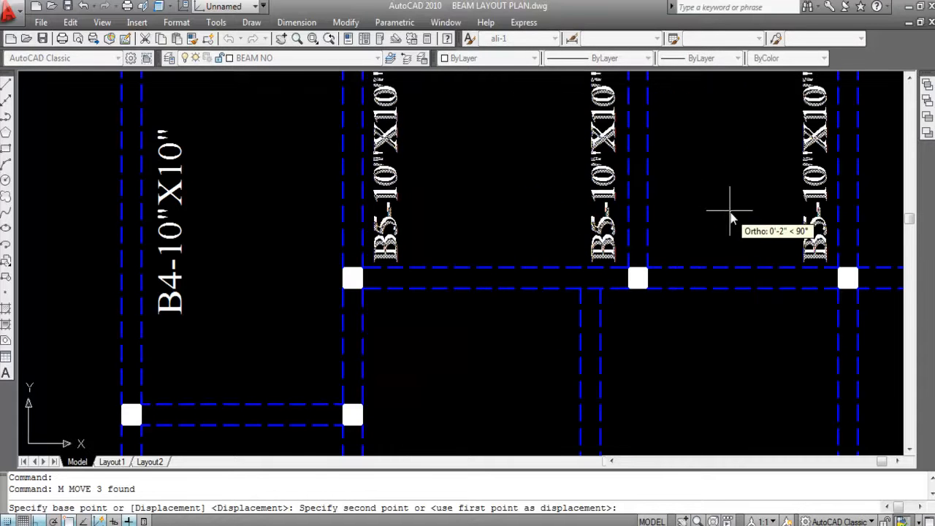
pyautogui.click(730, 212)
# - Move the three B5-10"X10" labels together slightly straight down with Ortho on
pyautogui.scroll(-4, 738, 212)
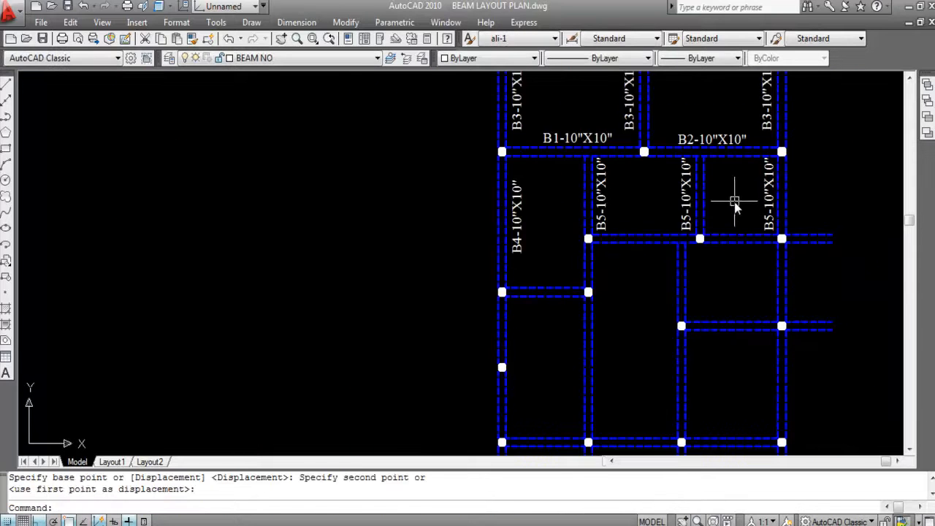
pyautogui.scroll(2, 734, 207)
pyautogui.click(789, 200)
pyautogui.click(664, 197)
pyautogui.click(544, 201)
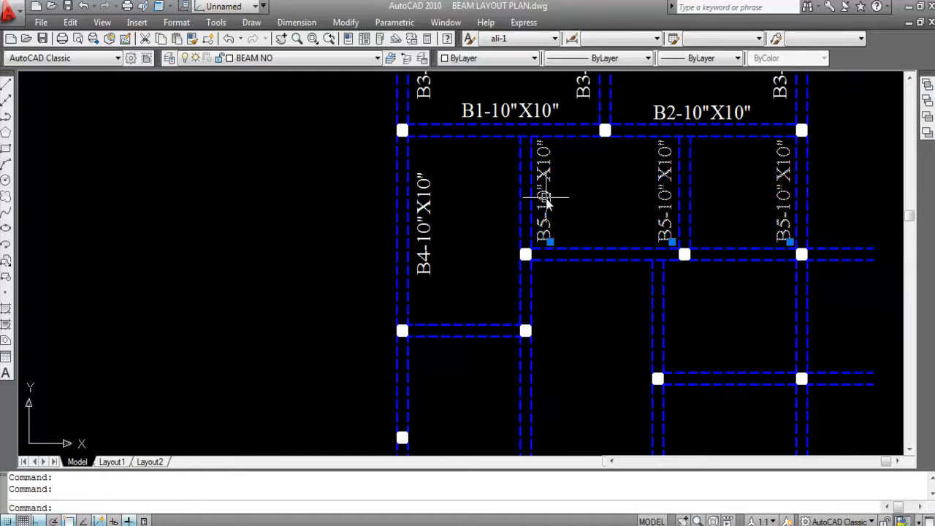
pyautogui.write('m')
pyautogui.press('Return')
pyautogui.scroll(3, 548, 205)
pyautogui.click(650, 203)
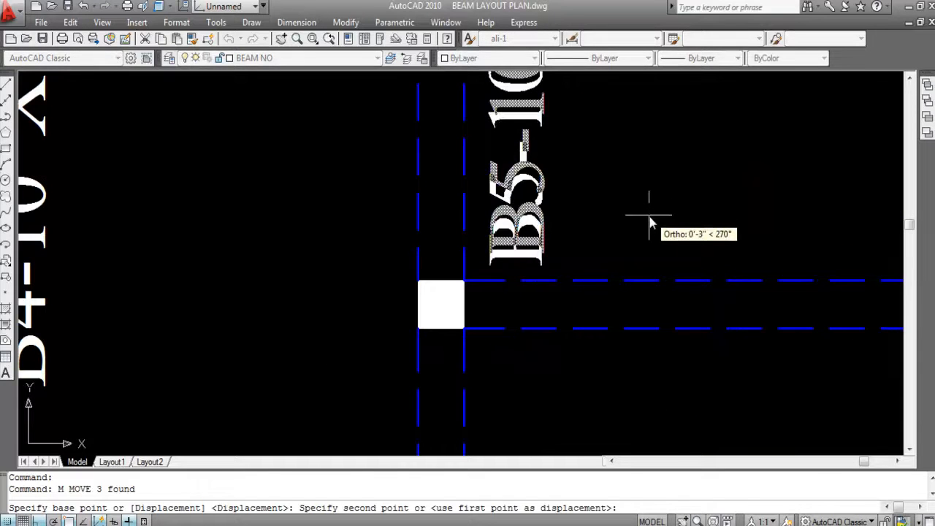
pyautogui.click(648, 207)
pyautogui.scroll(-4, 650, 204)
pyautogui.scroll(2, 774, 188)
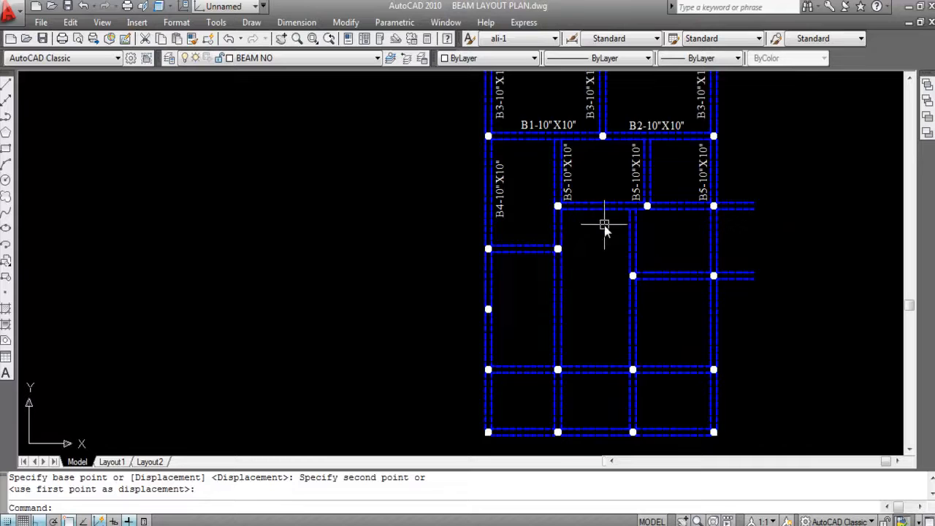
pyautogui.scroll(3, 599, 199)
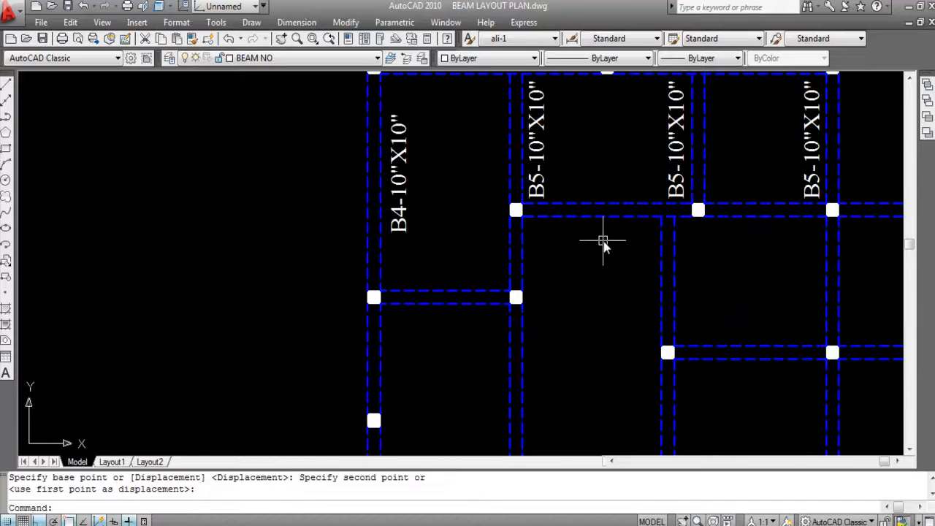
pyautogui.scroll(-2, 602, 244)
pyautogui.scroll(1, 526, 124)
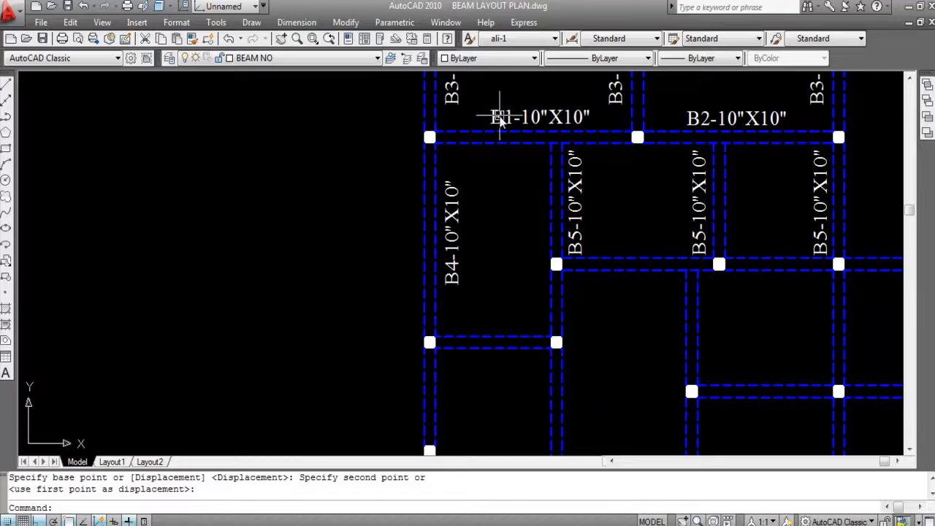
pyautogui.click(499, 121)
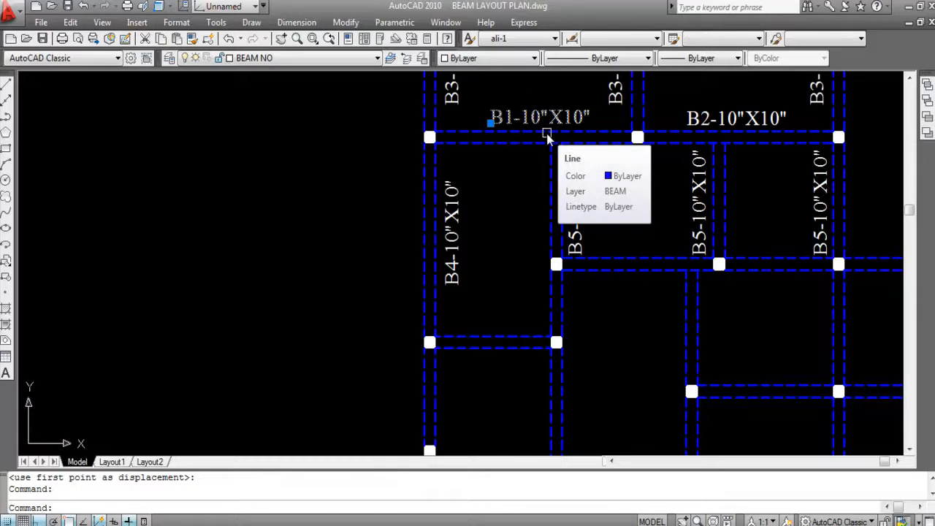
pyautogui.hotkey('ctrl', 'shift', 'c')
pyautogui.click(492, 118)
pyautogui.hotkey('ctrl', 'v')
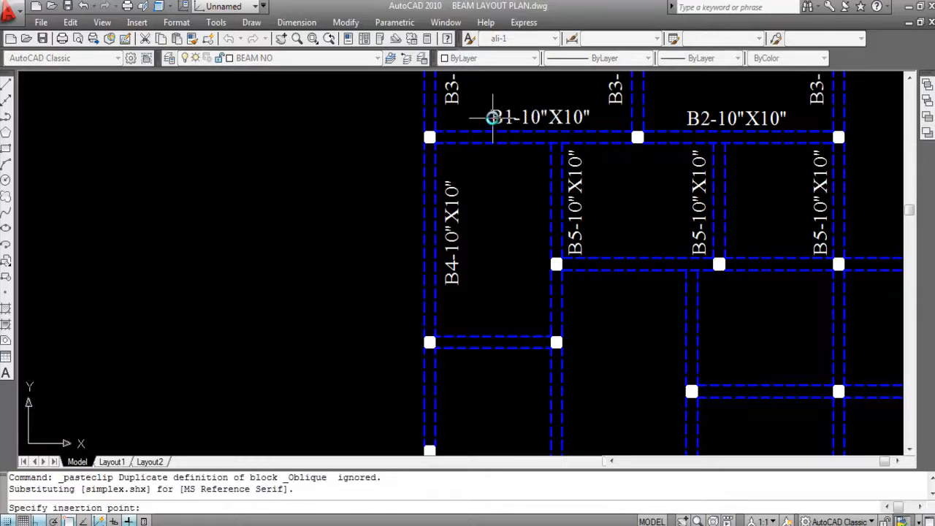
pyautogui.scroll(-2, 476, 167)
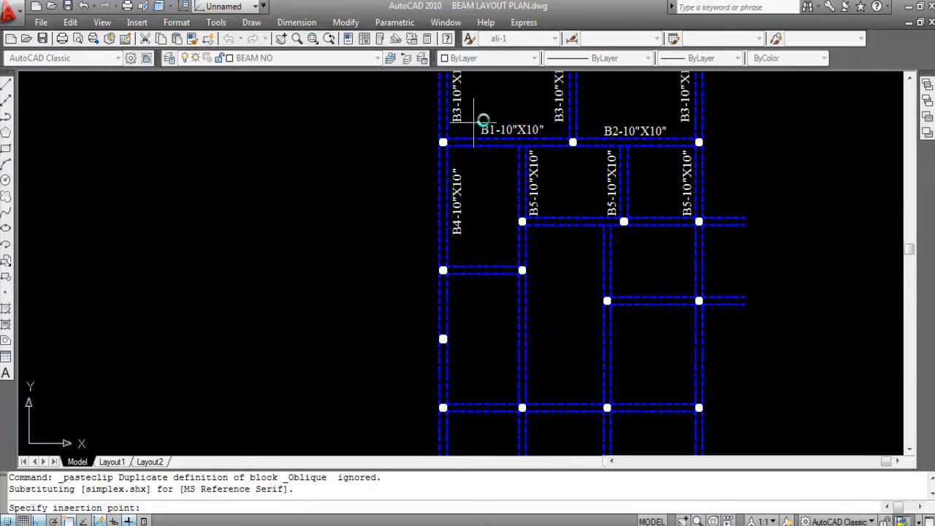
pyautogui.press('Escape')
# - Copy the B1-10"X10" label with its lower-left corner as base point and paste it just below the horizontal beam under the B5 labels
pyautogui.scroll(2, 486, 128)
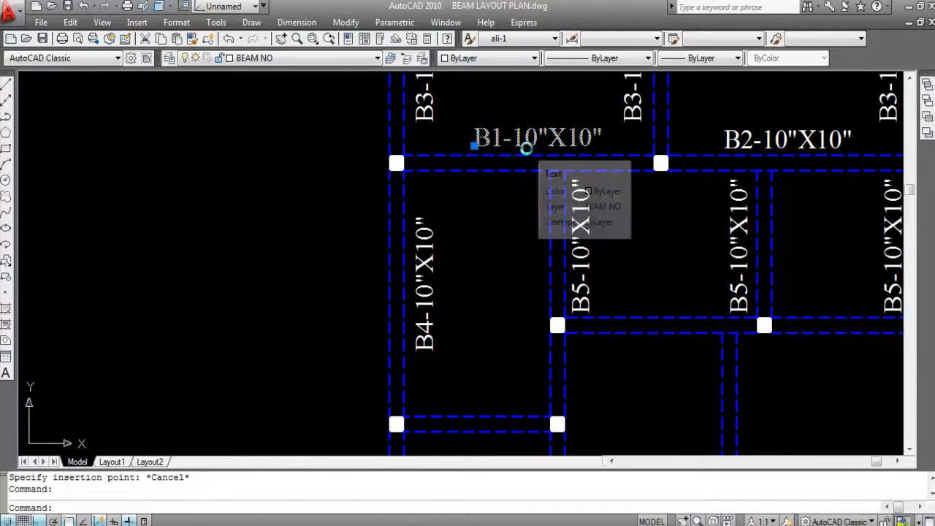
pyautogui.hotkey('ctrl', 'shift', 'c')
pyautogui.scroll(2, 475, 139)
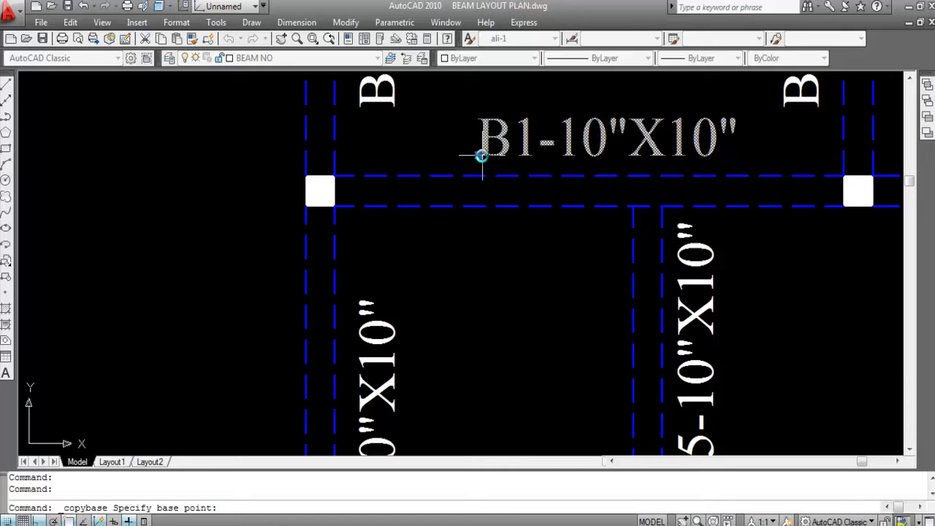
pyautogui.click(481, 156)
pyautogui.press('Return')
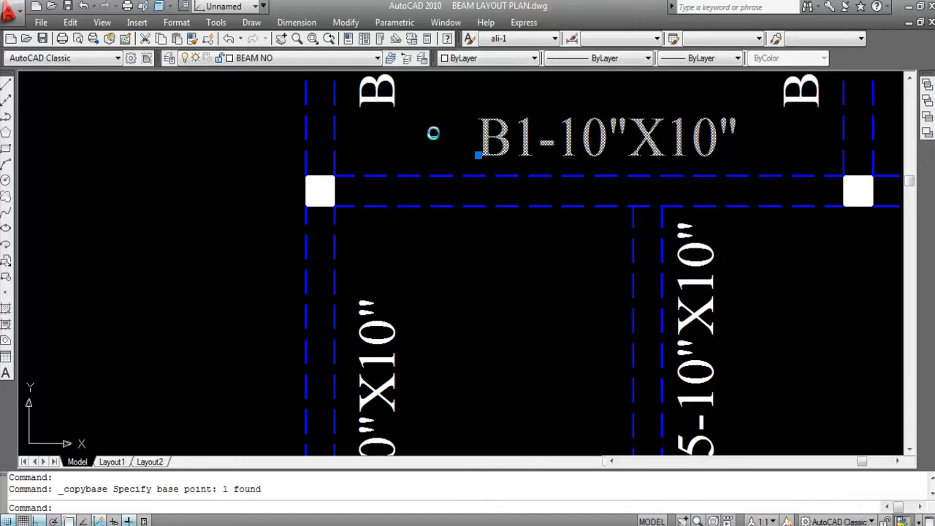
pyautogui.hotkey('ctrl', 'v')
pyautogui.scroll(-4, 503, 200)
pyautogui.scroll(2, 467, 268)
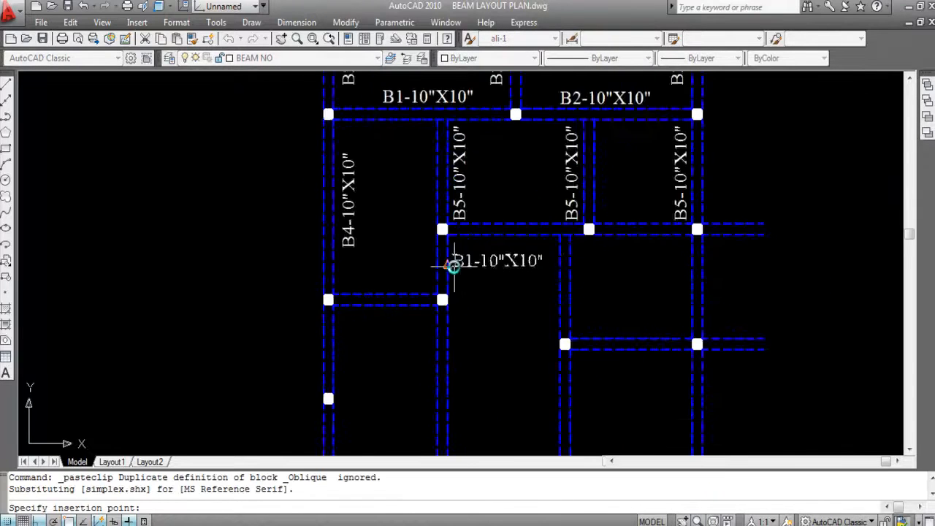
pyautogui.scroll(2, 454, 266)
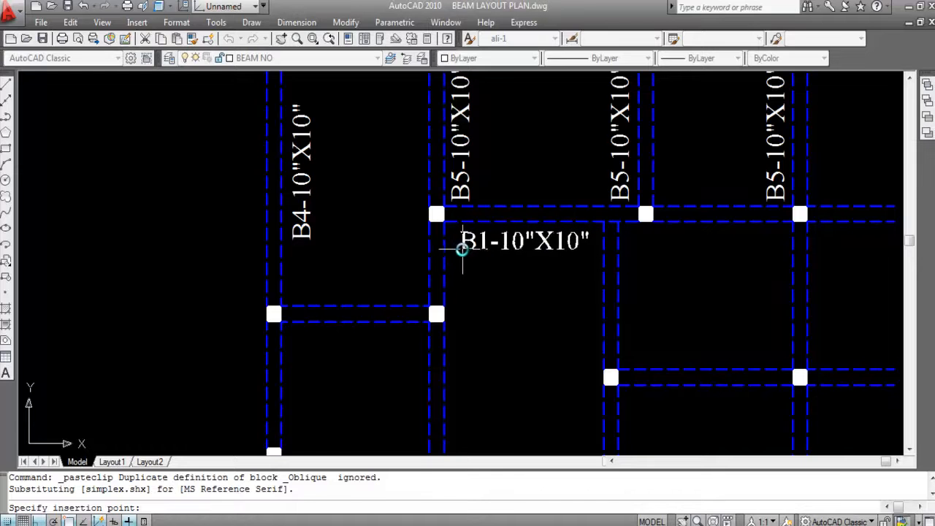
pyautogui.click(461, 249)
pyautogui.scroll(-2, 606, 237)
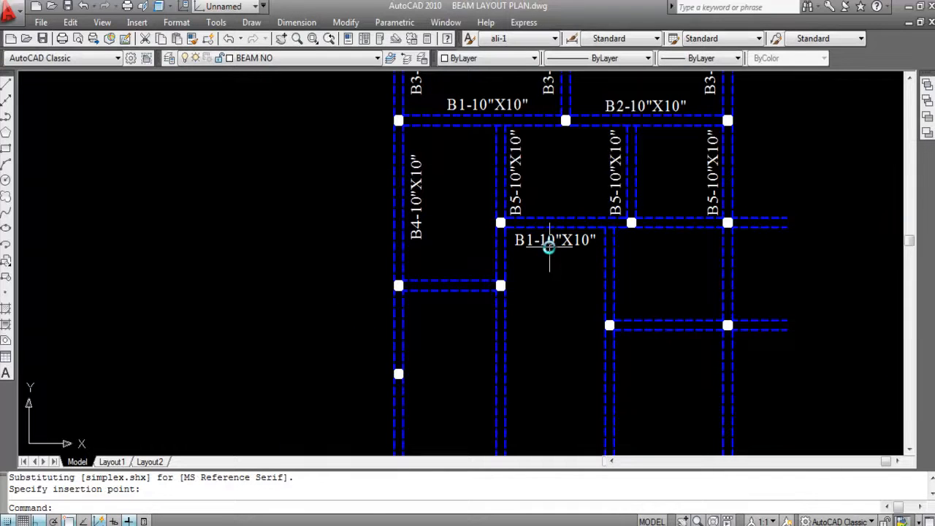
# - Change the pasted label below the horizontal beam to B6-10"X10"
pyautogui.doubleClick(539, 246)
pyautogui.scroll(3, 534, 247)
pyautogui.click(541, 250)
pyautogui.press('BackSpace')
pyautogui.write('6')
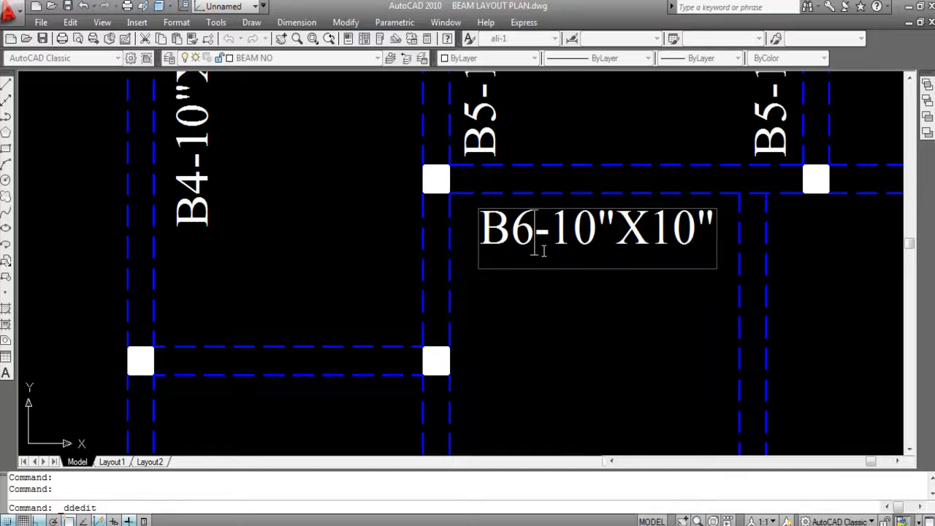
pyautogui.press('Return')
pyautogui.scroll(-5, 603, 238)
pyautogui.press('Escape')
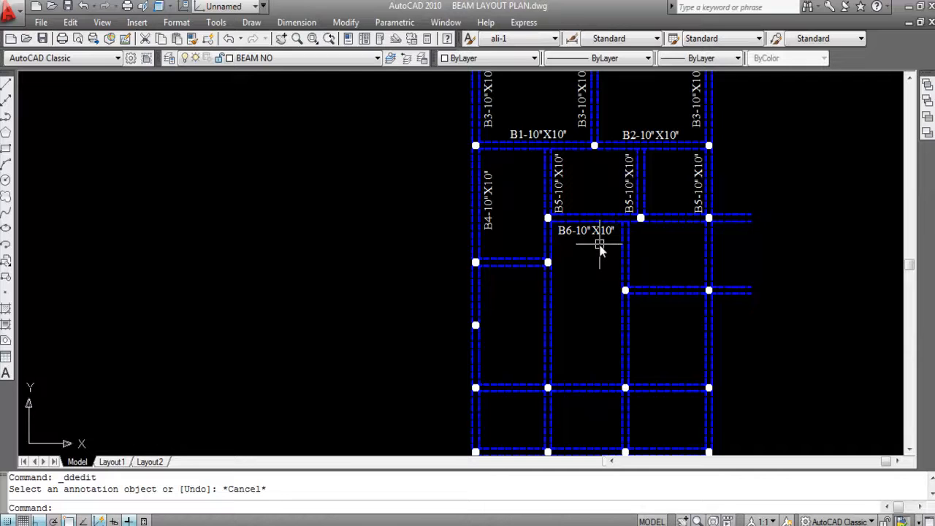
# - Highlight the two lines of the horizontal beam above the B6 label to check its span between columns, leaving nothing selected
pyautogui.scroll(2, 580, 245)
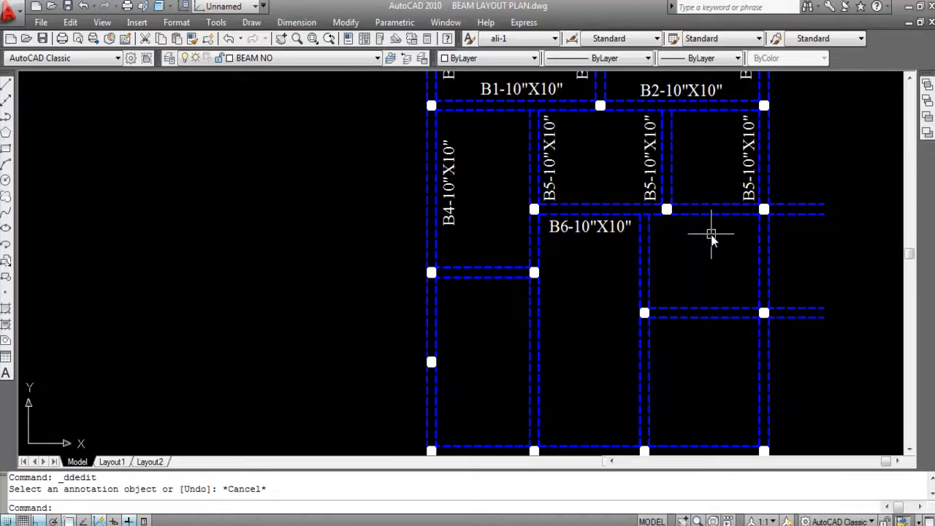
pyautogui.scroll(2, 734, 226)
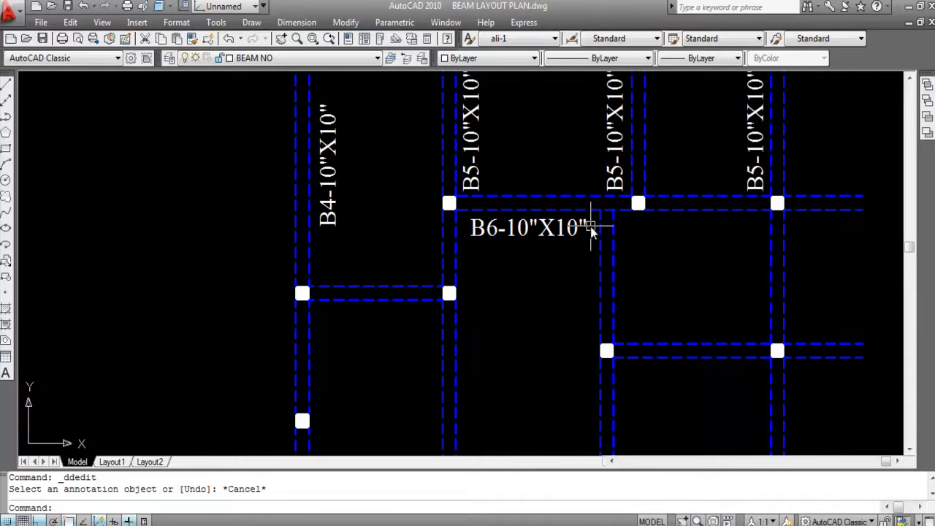
pyautogui.scroll(3, 593, 223)
pyautogui.click(605, 201)
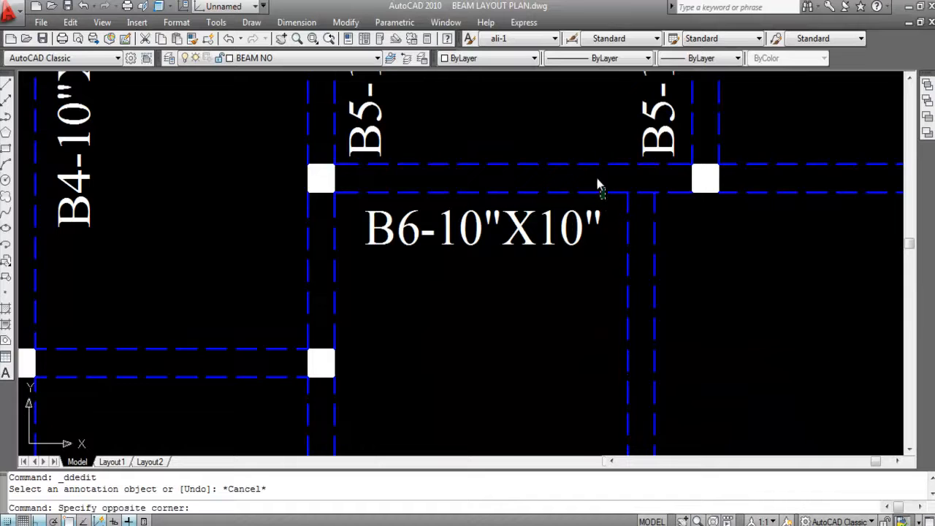
pyautogui.click(580, 142)
pyautogui.scroll(-3, 590, 178)
pyautogui.scroll(-2, 555, 223)
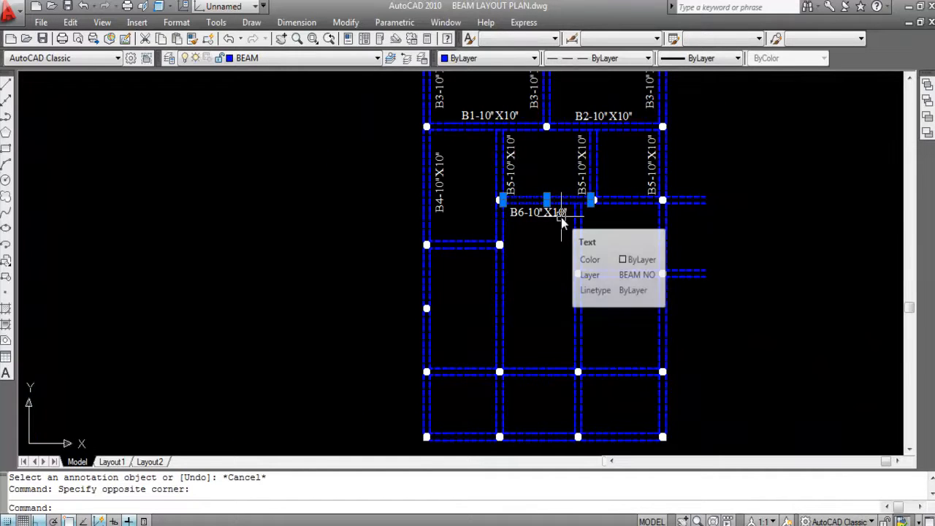
pyautogui.press('Escape')
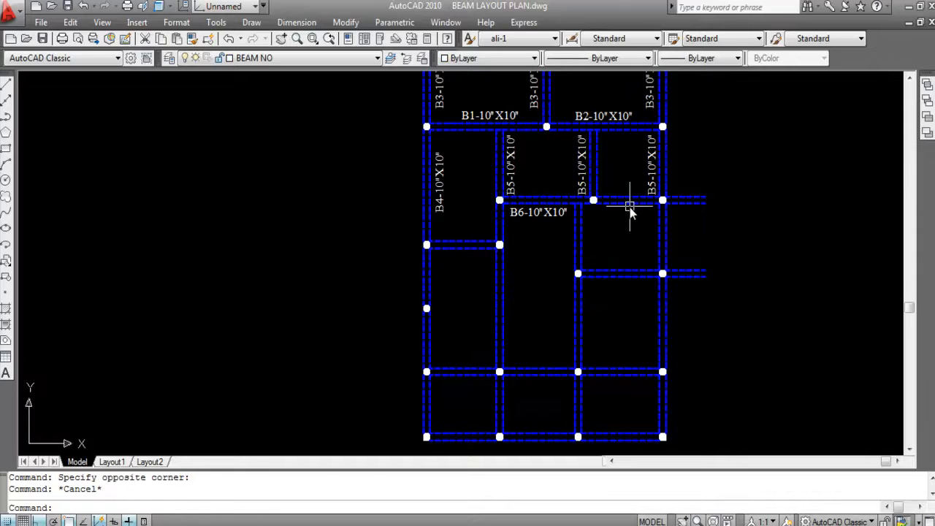
# - Paste the copied B1-10"X10" label just below the short horizontal beam between the two columns beside the B6 label
pyautogui.hotkey('ctrl', 'v')
pyautogui.scroll(3, 584, 215)
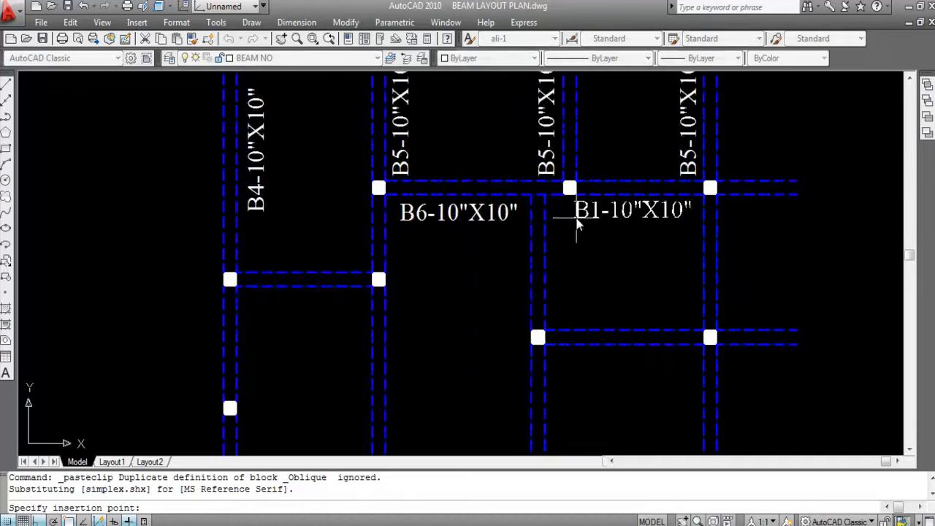
pyautogui.click(587, 217)
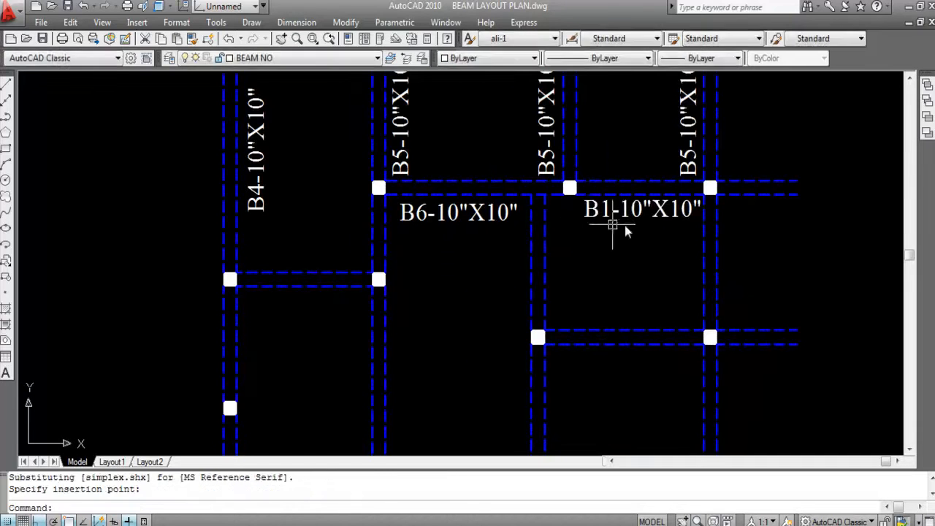
# - Change the pasted label beside B6 to B7-10"X10"
pyautogui.scroll(2, 617, 210)
pyautogui.doubleClick(582, 208)
pyautogui.hotkey('ctrl', 'c')
pyautogui.click(605, 214)
pyautogui.press('BackSpace')
pyautogui.write('7')
pyautogui.press('Return')
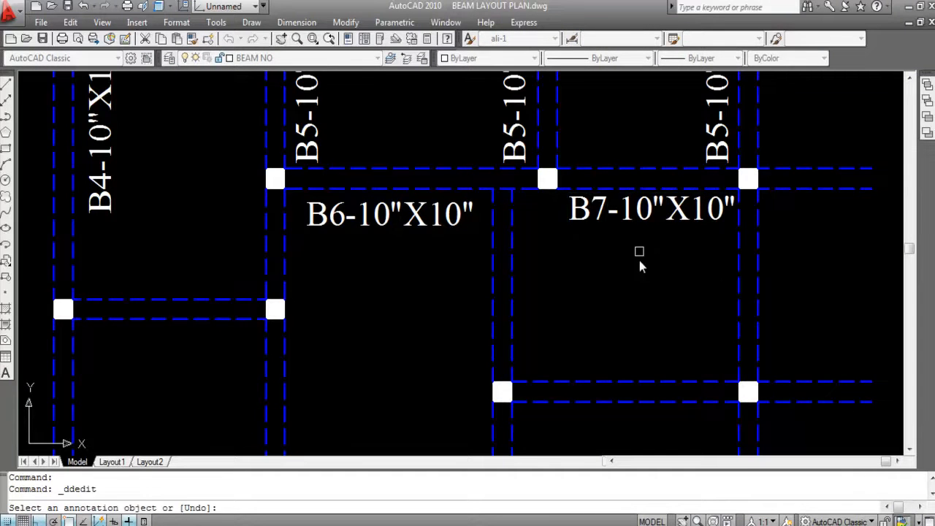
pyautogui.scroll(-4, 636, 296)
pyautogui.press('Escape')
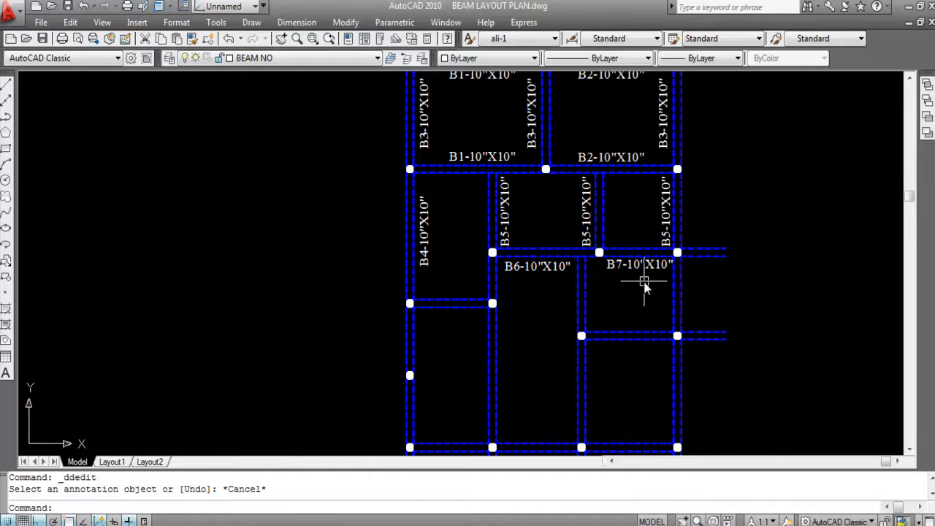
# - Highlight the lines of the B7 beam and of the B6 beam in turn to compare their spans, leaving nothing selected
pyautogui.scroll(3, 647, 248)
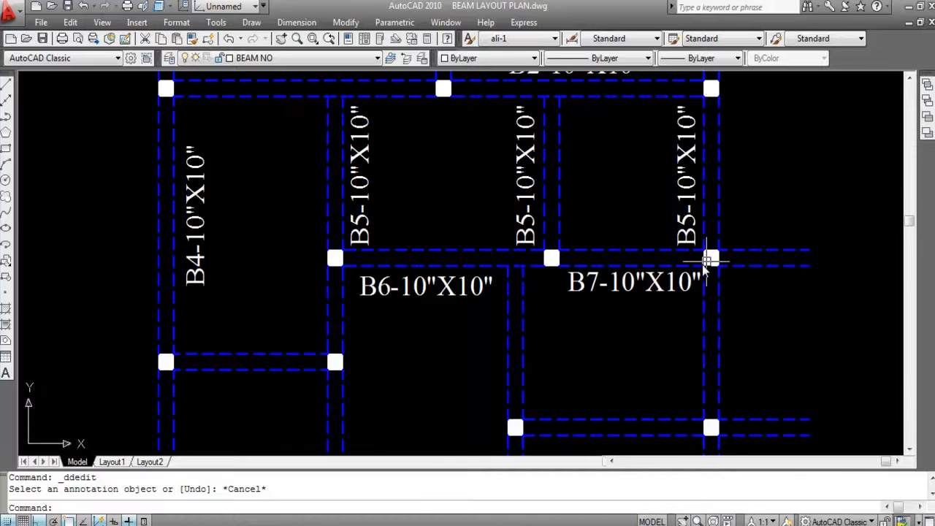
pyautogui.scroll(3, 708, 263)
pyautogui.moveTo(503, 215); pyautogui.dragTo(489, 234)
pyautogui.click(497, 262)
pyautogui.scroll(-4, 504, 245)
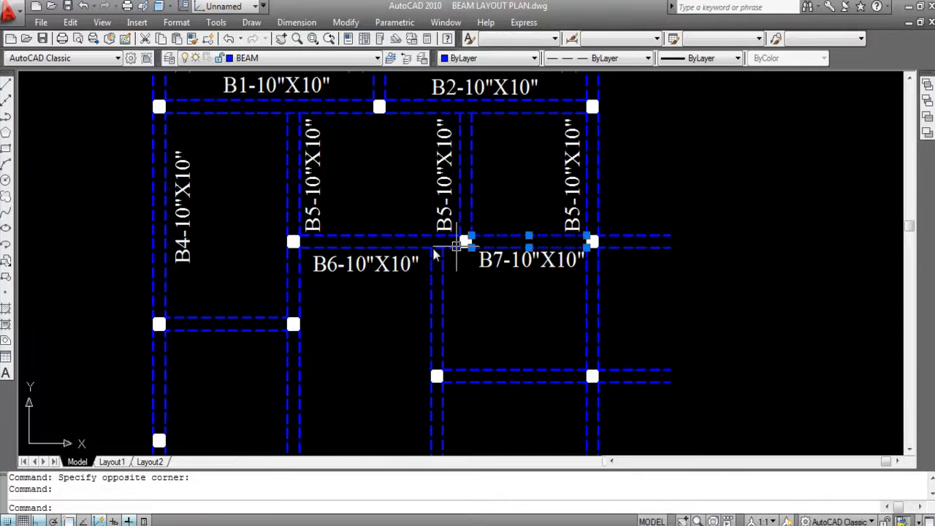
pyautogui.press('Escape')
pyautogui.click(382, 240)
pyautogui.scroll(2, 453, 257)
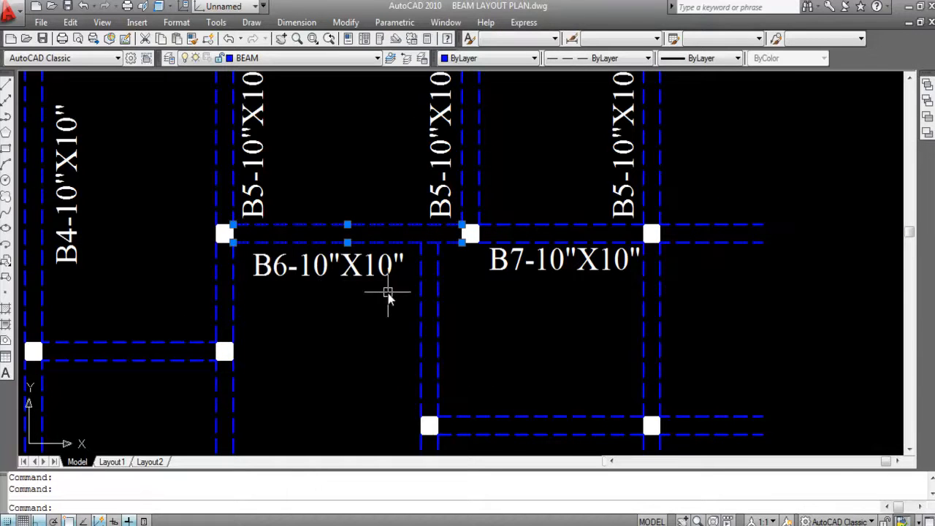
pyautogui.press('Escape')
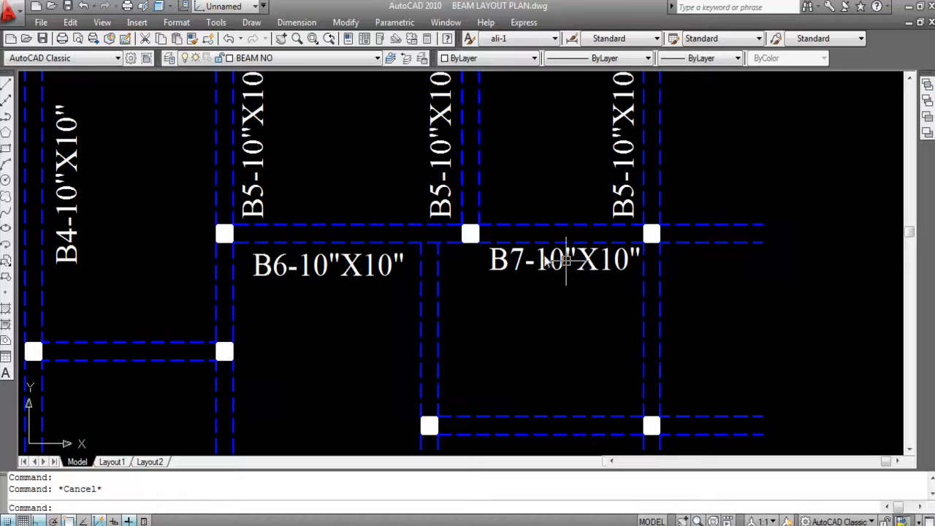
# - Paste the copied B1-10"X10" label just below the upper cantilever beam projecting past the outer column beside B7
pyautogui.scroll(-2, 550, 260)
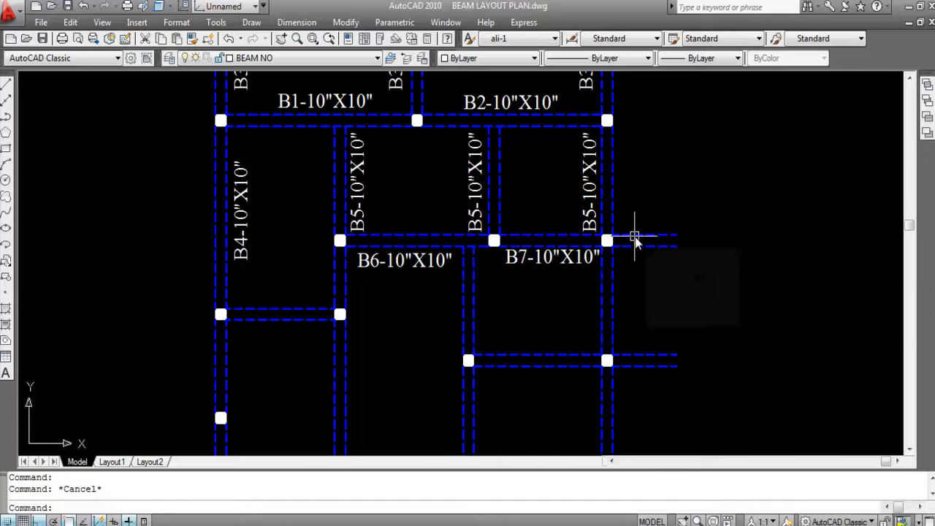
pyautogui.hotkey('ctrl', 'v')
pyautogui.scroll(3, 630, 258)
pyautogui.click(603, 271)
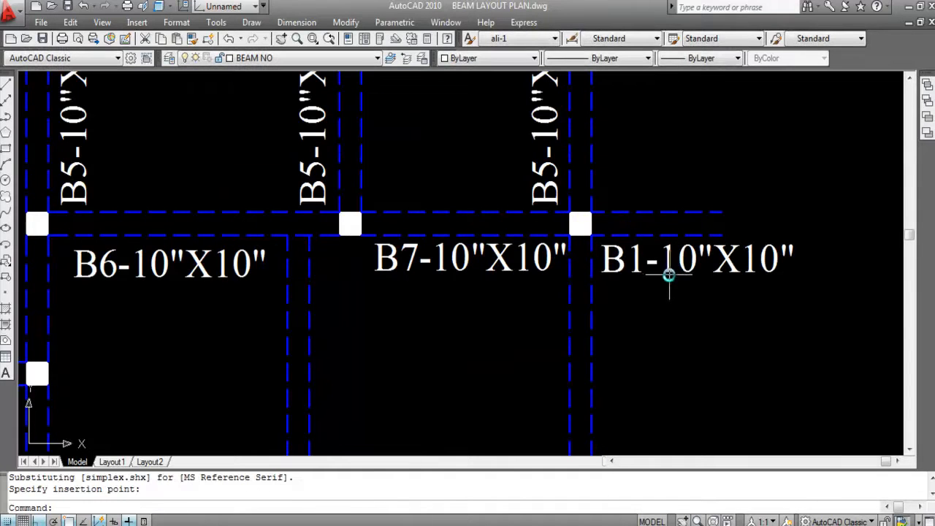
# - Change the label below the upper cantilever beam to CB8-10"X10"
pyautogui.doubleClick(617, 267)
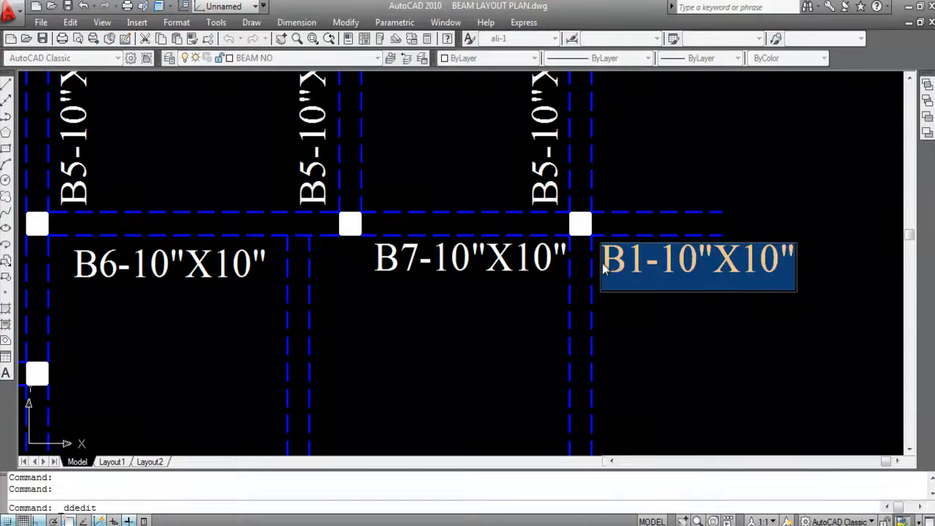
pyautogui.click(604, 270)
pyautogui.write('C')
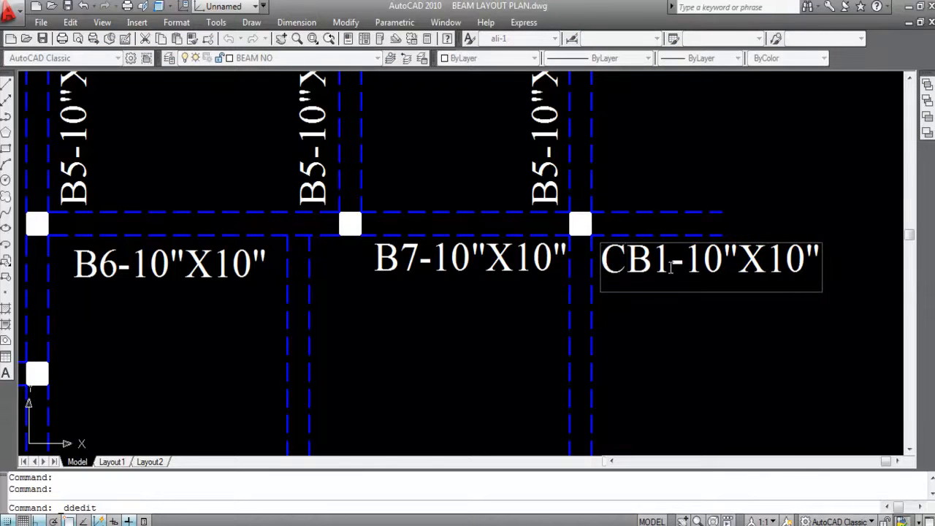
pyautogui.moveTo(671, 265); pyautogui.dragTo(657, 273)
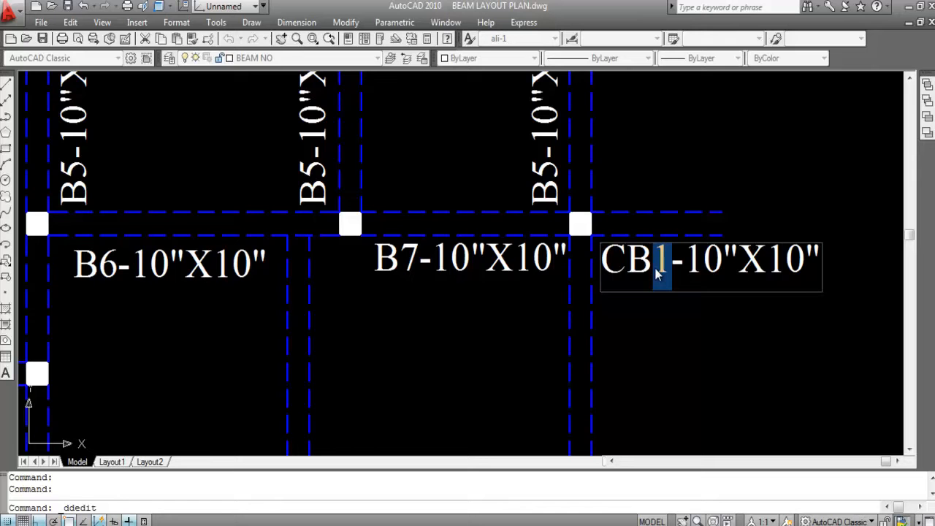
pyautogui.write('8')
pyautogui.click(687, 317)
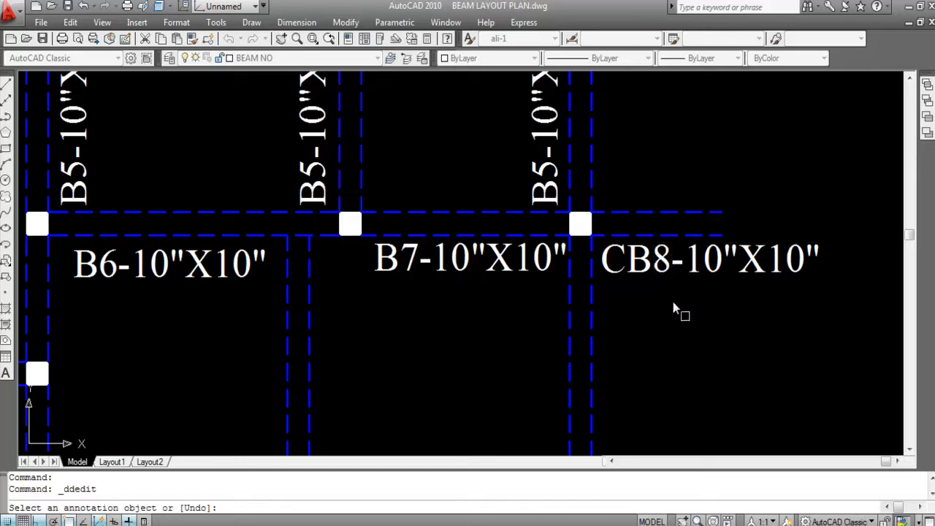
pyautogui.scroll(-2, 679, 253)
pyautogui.press('Escape')
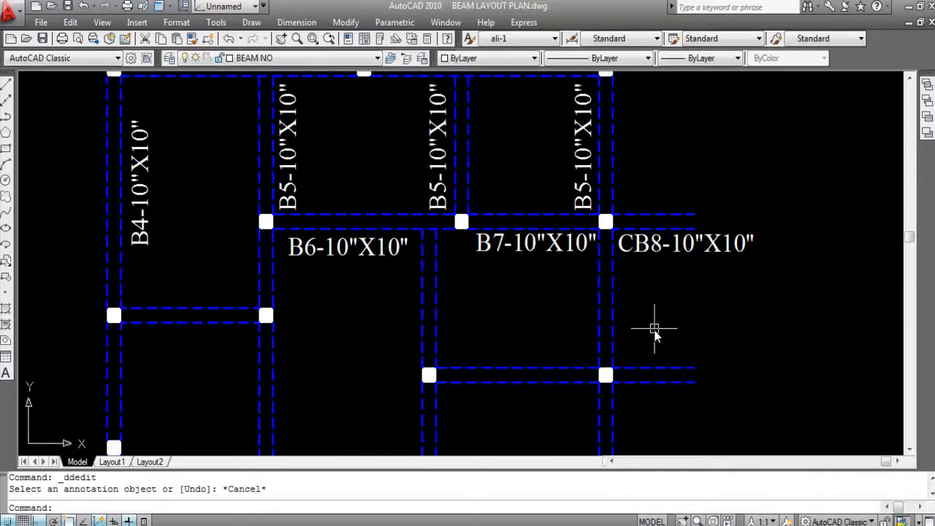
# - Copy the CB8-10"X10" label straight down with Ortho on, placing it just above the lower cantilever beam
pyautogui.click(665, 252)
pyautogui.write('C')
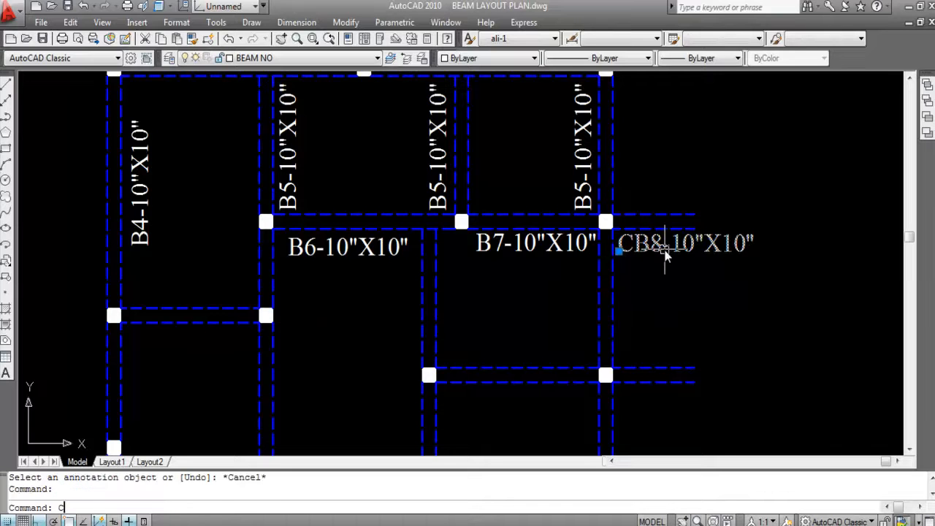
pyautogui.write('O')
pyautogui.press('Return')
pyautogui.click(663, 254)
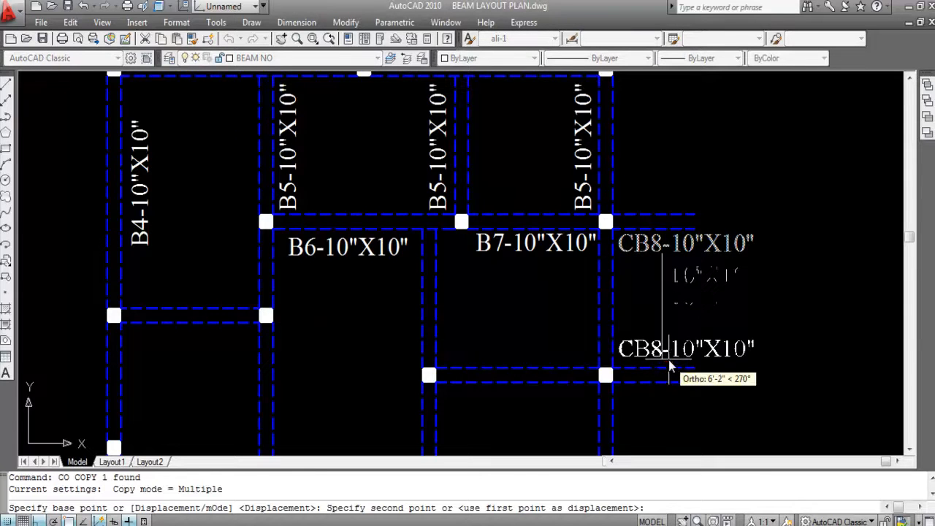
pyautogui.scroll(3, 669, 368)
pyautogui.scroll(-5, 667, 371)
pyautogui.click(666, 373)
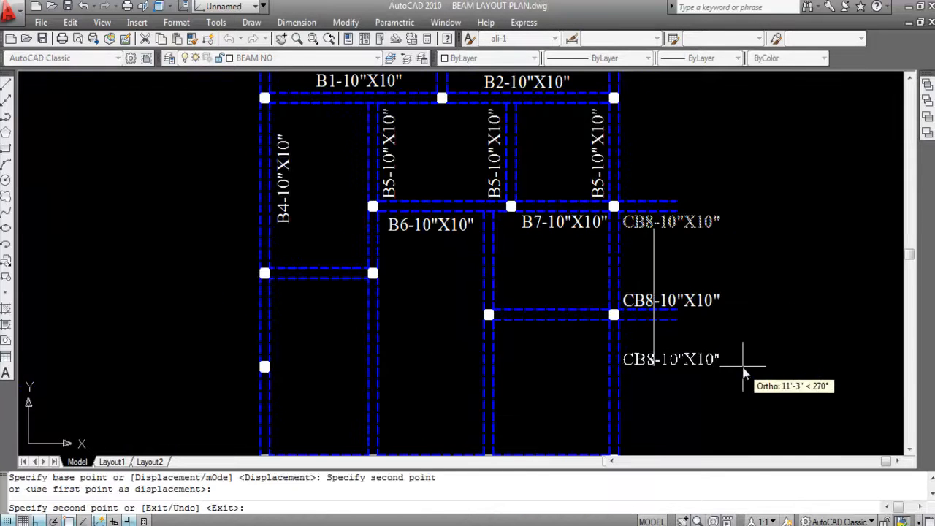
pyautogui.press('Escape')
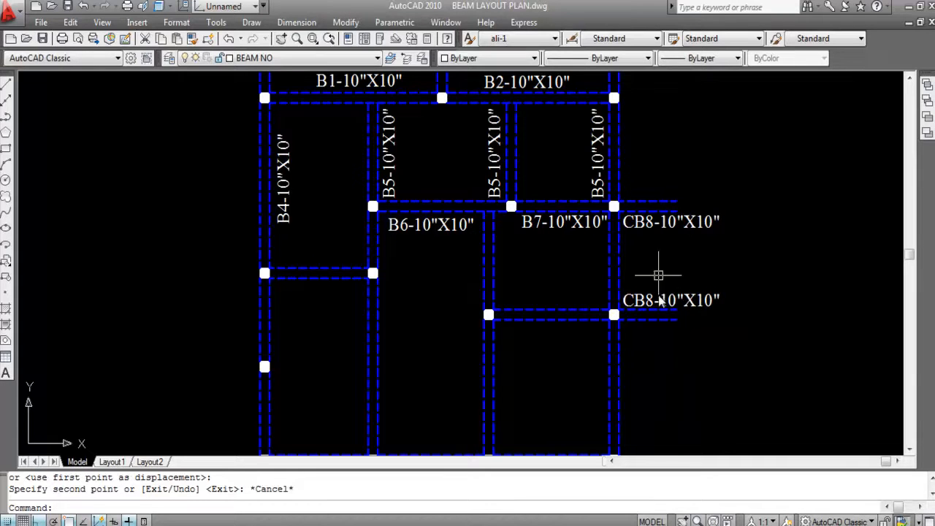
# - Paste the copied B1-10"X10" label just below the short horizontal beam at the lower end of the B4 beam
pyautogui.scroll(-2, 778, 292)
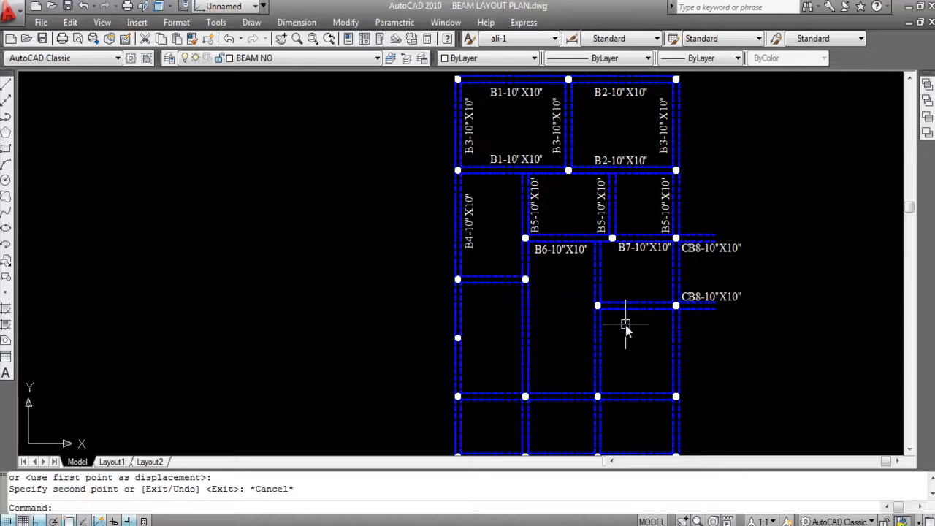
pyautogui.scroll(-3, 687, 235)
pyautogui.scroll(4, 573, 281)
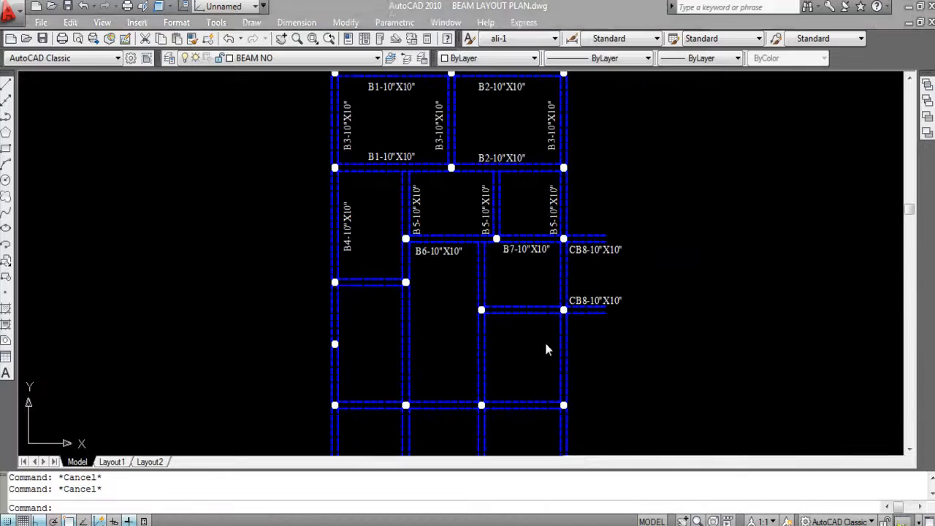
pyautogui.scroll(3, 344, 299)
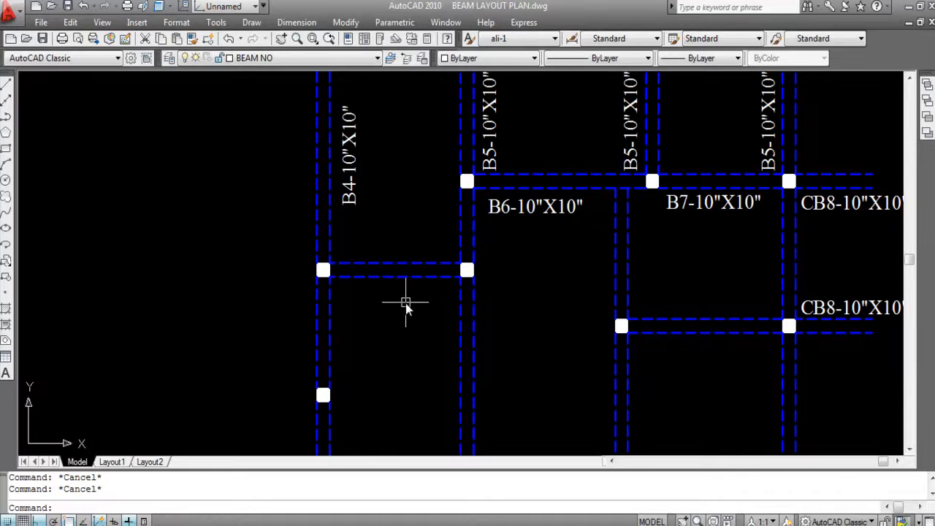
pyautogui.scroll(-3, 489, 277)
pyautogui.click(463, 295)
pyautogui.hotkey('ctrl', 'v')
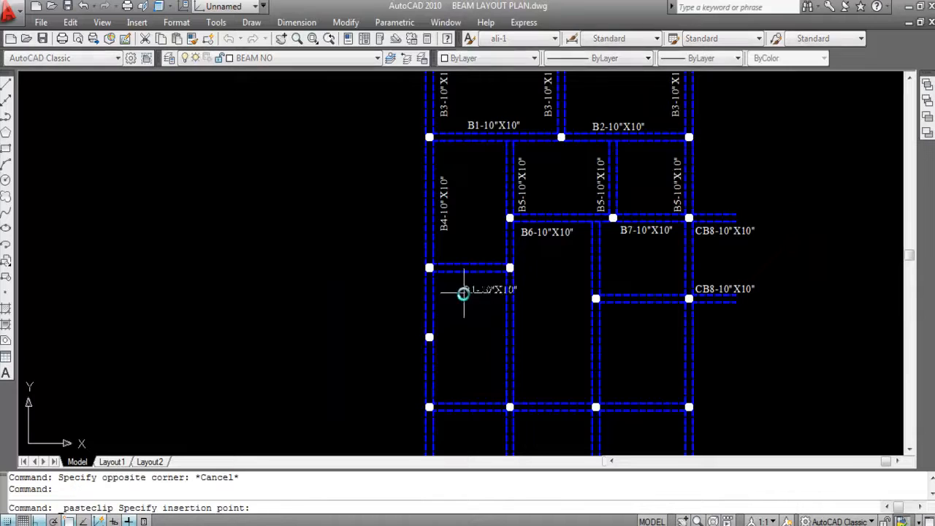
pyautogui.scroll(3, 463, 293)
pyautogui.click(434, 270)
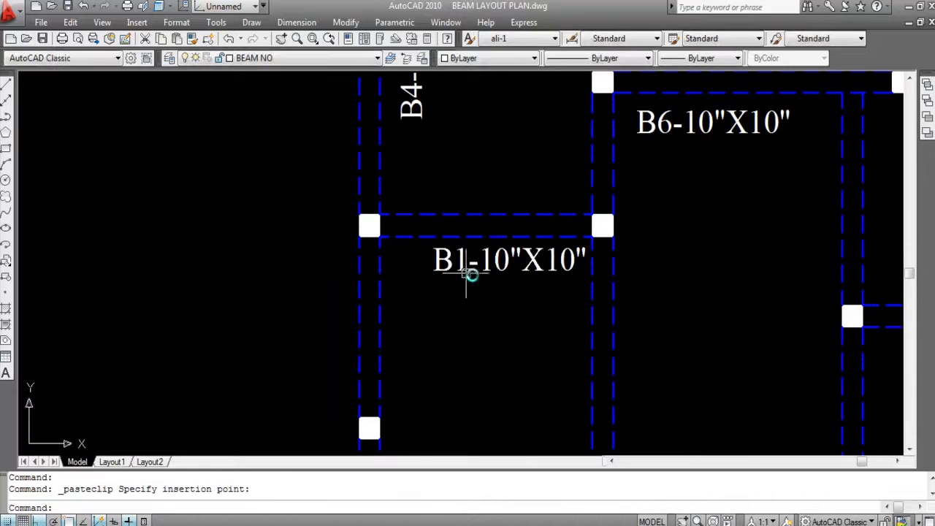
# - Change the pasted label below that short horizontal beam to B9-10"X10"
pyautogui.doubleClick(452, 270)
pyautogui.click(468, 267)
pyautogui.moveTo(467, 267); pyautogui.dragTo(460, 267)
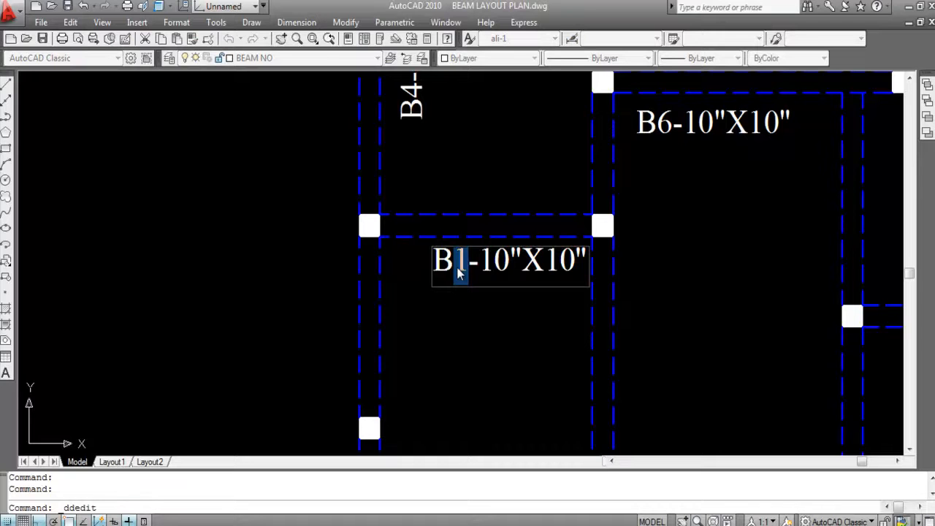
pyautogui.write('9')
pyautogui.click(513, 328)
pyautogui.scroll(-2, 565, 255)
pyautogui.press('Escape')
# - Highlight the two lines of the B9 beam to check its span between columns, leaving nothing selected
pyautogui.scroll(3, 465, 250)
pyautogui.click(463, 183)
pyautogui.click(475, 214)
pyautogui.click(459, 240)
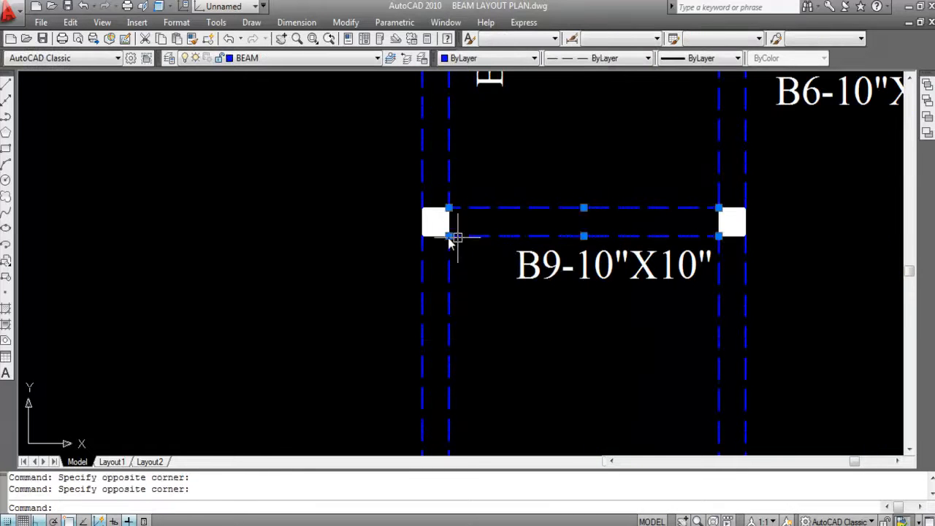
pyautogui.scroll(-2, 511, 182)
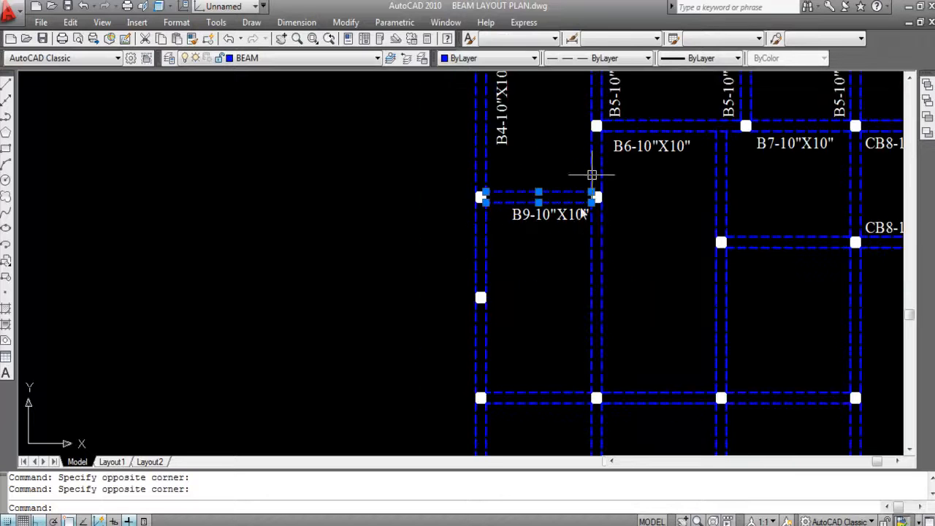
pyautogui.press('Escape')
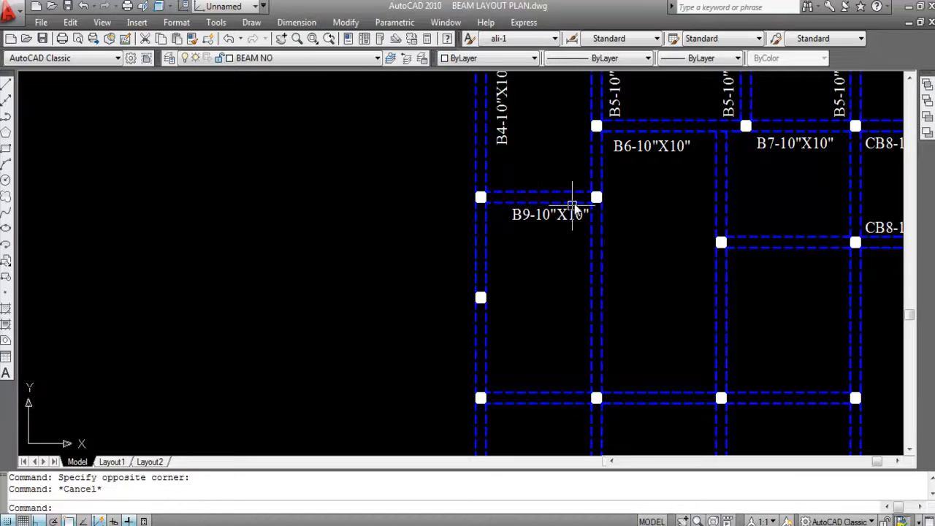
# - Measure the outer vertical beam span just below the B9 beam's column with a linear dimension, without placing it
pyautogui.scroll(2, 501, 230)
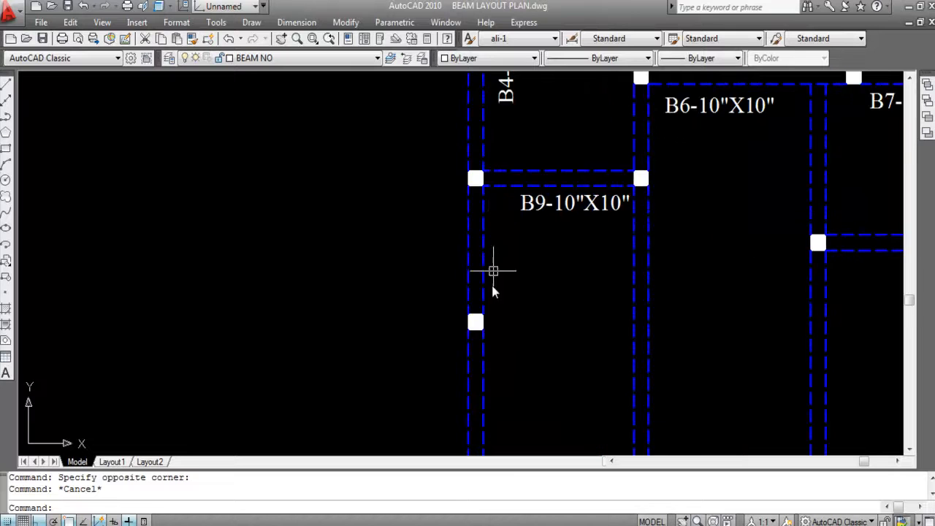
pyautogui.scroll(-3, 489, 220)
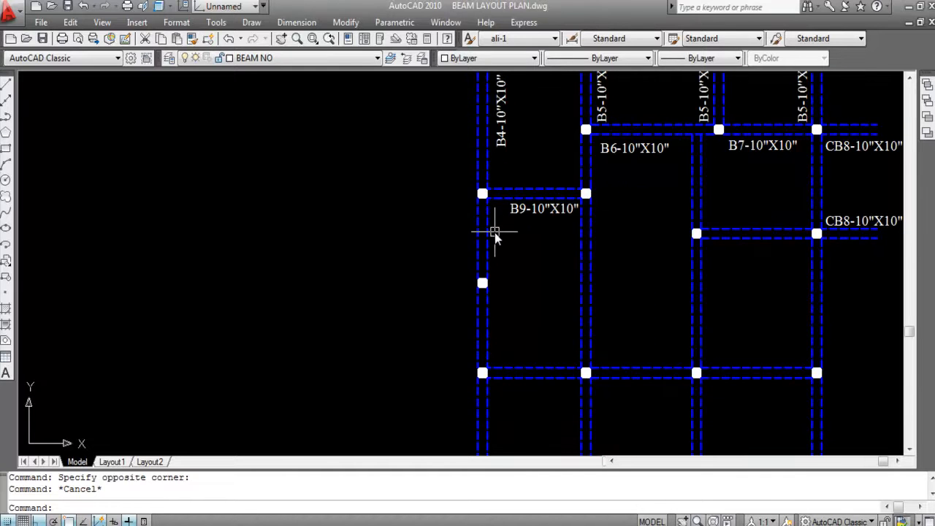
pyautogui.scroll(2, 490, 235)
pyautogui.click(296, 22)
pyautogui.click(314, 65)
pyautogui.press('Return')
pyautogui.click(479, 235)
pyautogui.scroll(5, 479, 241)
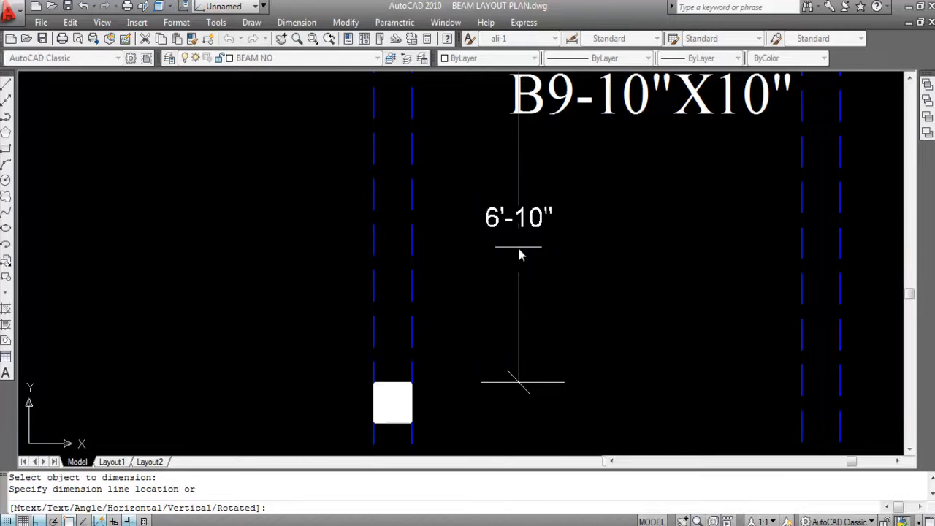
pyautogui.scroll(-4, 520, 250)
pyautogui.press('Escape')
# - Measure the next outer vertical beam span further down with a linear dimension, without placing it
pyautogui.press('Return')
pyautogui.press('Return')
pyautogui.scroll(-3, 515, 284)
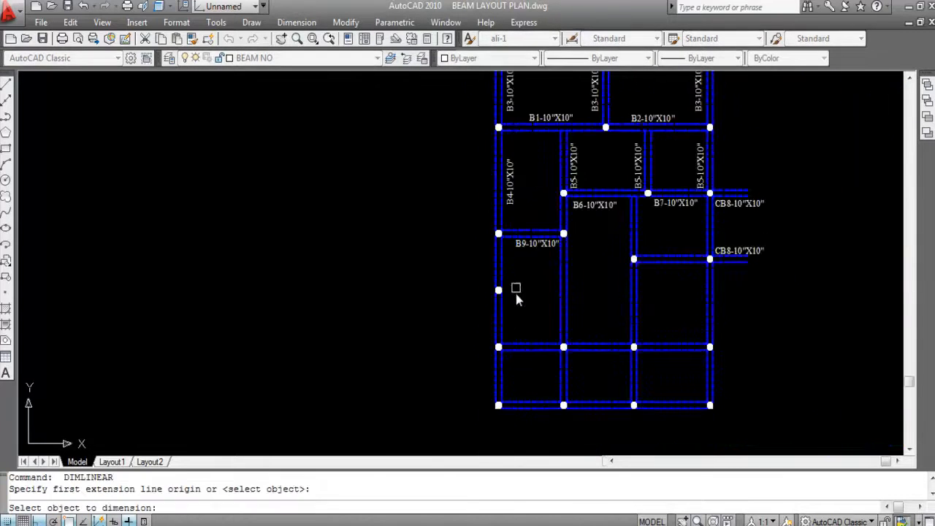
pyautogui.scroll(5, 504, 307)
pyautogui.click(492, 315)
pyautogui.scroll(5, 579, 305)
pyautogui.scroll(-9, 561, 295)
pyautogui.press('Return')
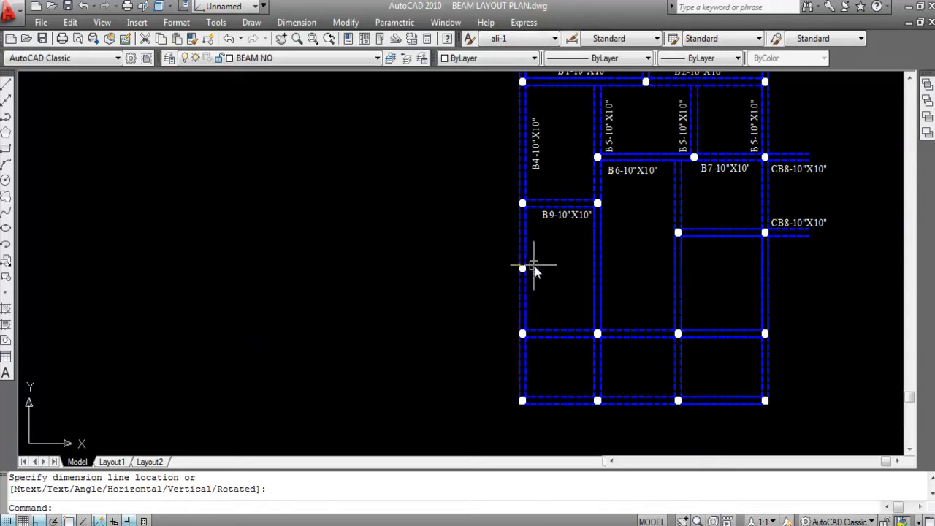
# - Copy the vertical B4-10"X10" label straight down beside the outer beam span just below the B9 beam's column
pyautogui.scroll(3, 532, 261)
pyautogui.scroll(-4, 532, 256)
pyautogui.scroll(3, 535, 122)
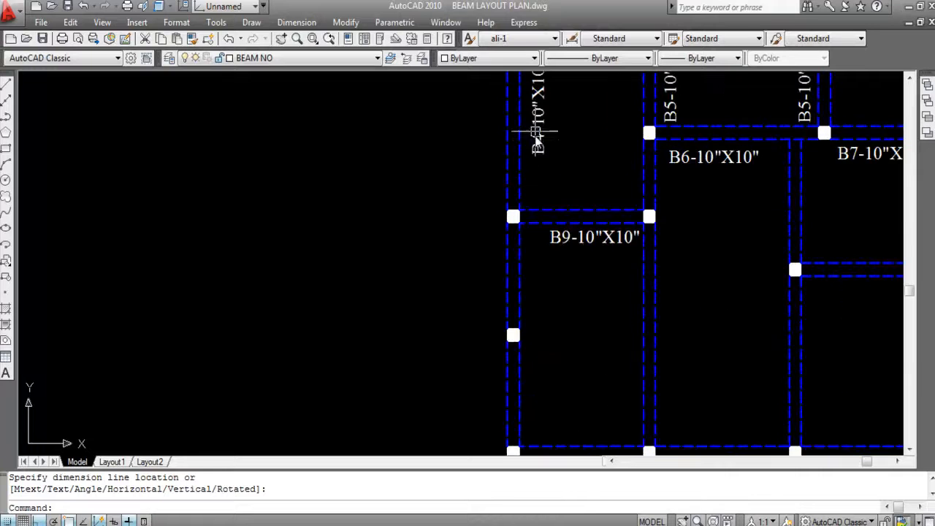
pyautogui.click(535, 141)
pyautogui.write('CO')
pyautogui.press('Return')
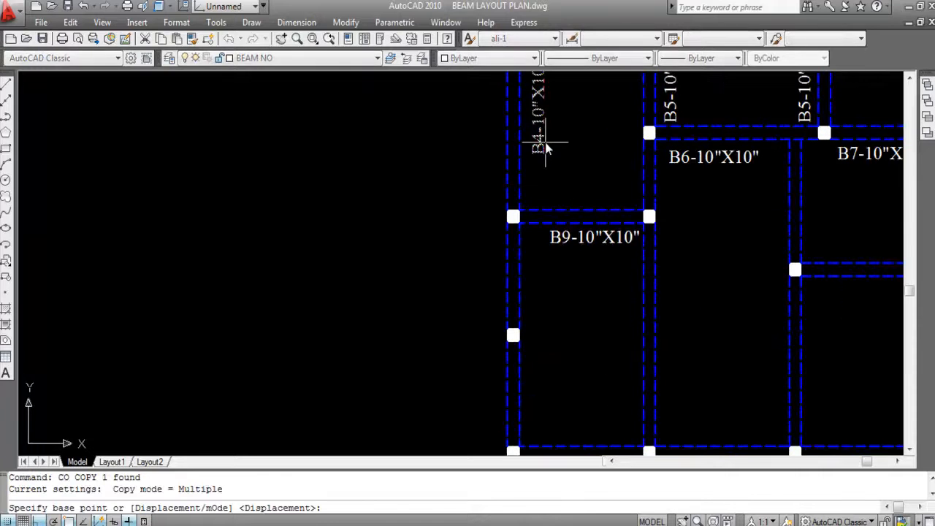
pyautogui.click(541, 151)
pyautogui.scroll(3, 541, 321)
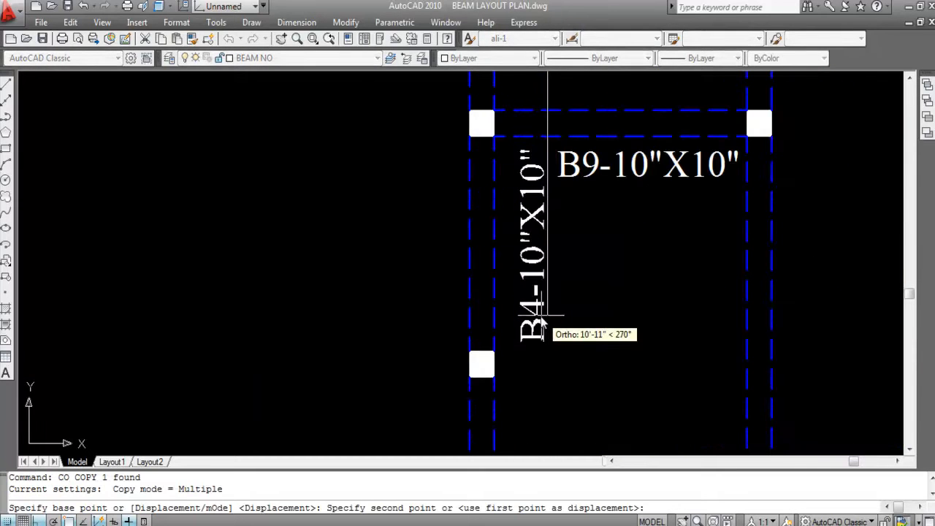
pyautogui.click(541, 324)
pyautogui.press('Escape')
# - Change the copied vertical label below the B9 beam to B10-10"X10"
pyautogui.scroll(-2, 548, 219)
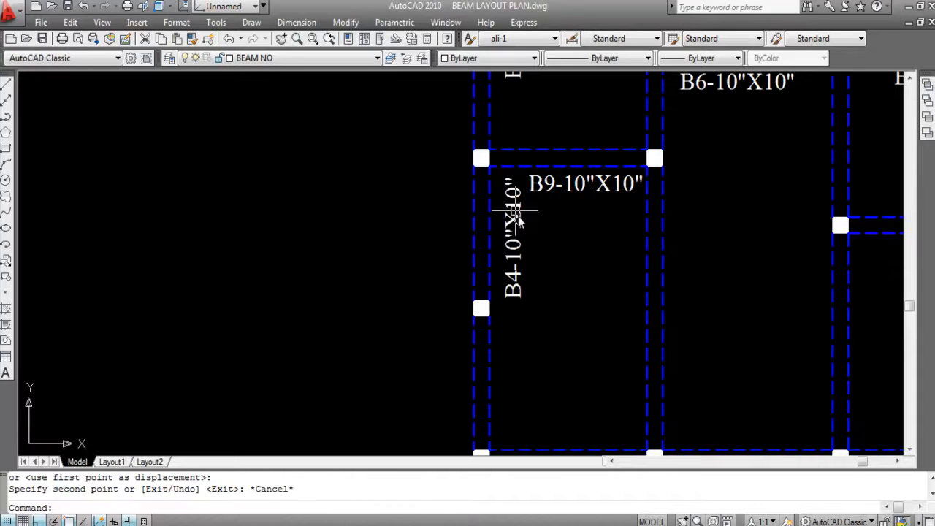
pyautogui.doubleClick(521, 285)
pyautogui.click(547, 294)
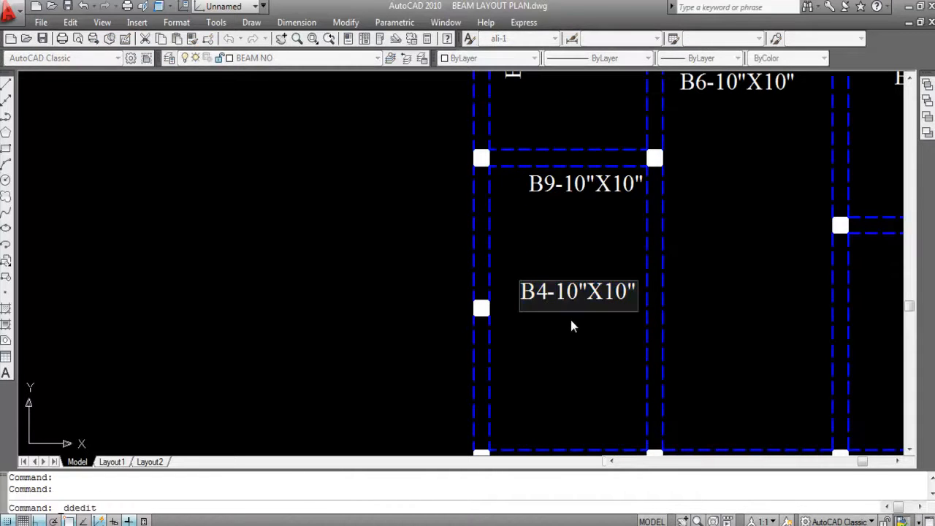
pyautogui.press('BackSpace')
pyautogui.write('10')
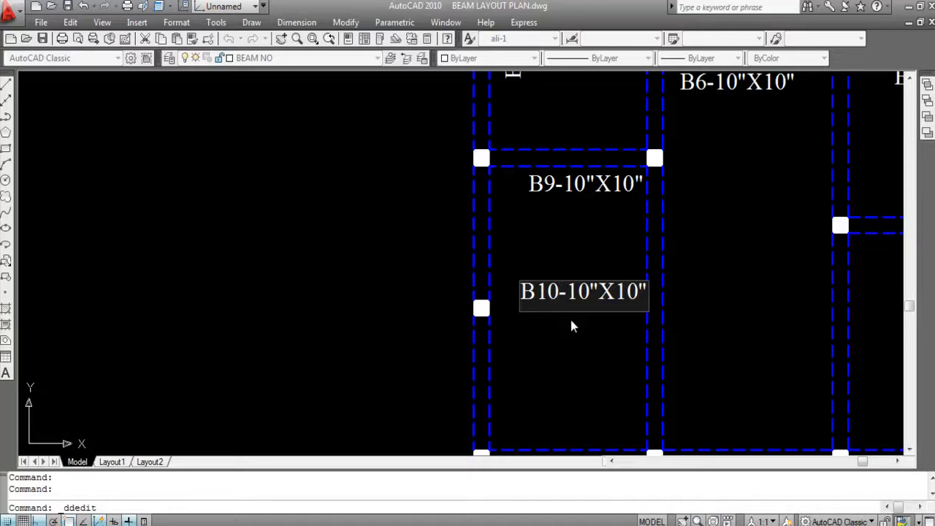
pyautogui.click(583, 355)
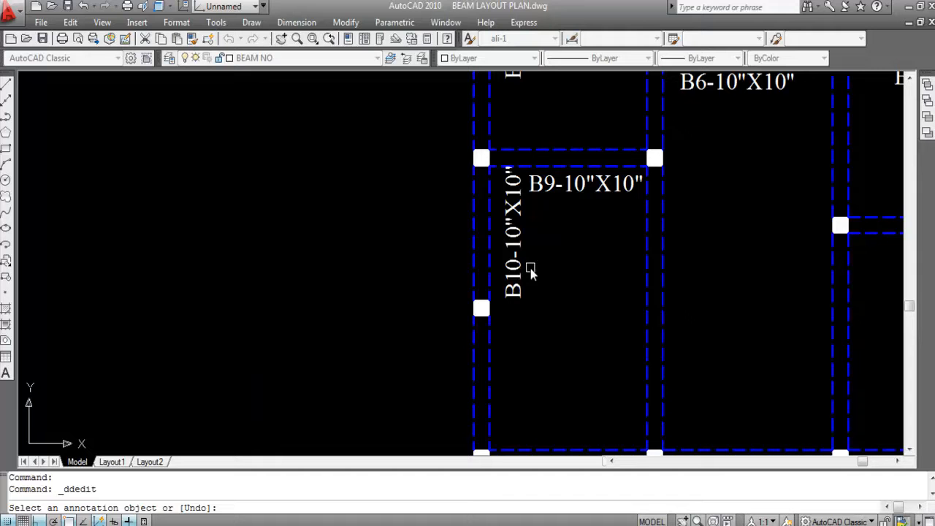
pyautogui.press('Escape')
# - Move the B10 label about 5 inches horizontally towards the outer vertical beam, clear of the B9 label
pyautogui.click(512, 191)
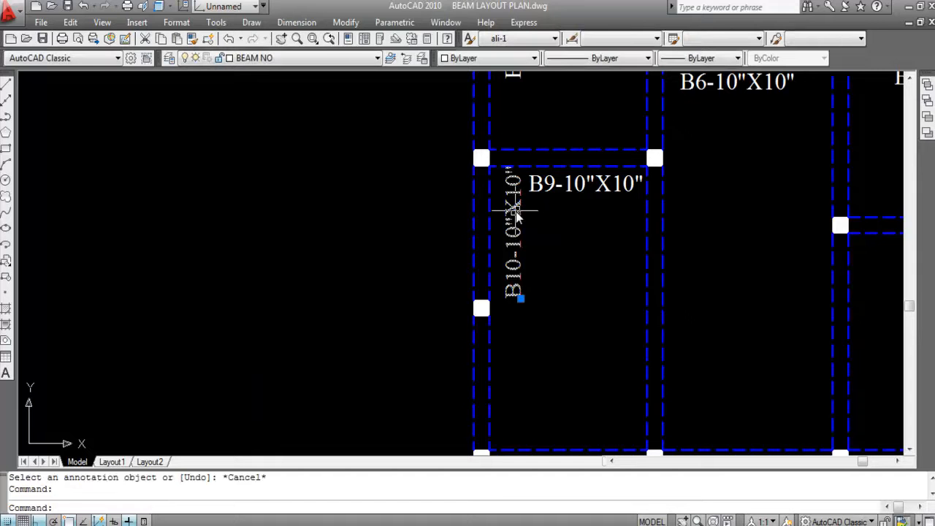
pyautogui.write('m')
pyautogui.press('Return')
pyautogui.scroll(3, 526, 243)
pyautogui.click(620, 261)
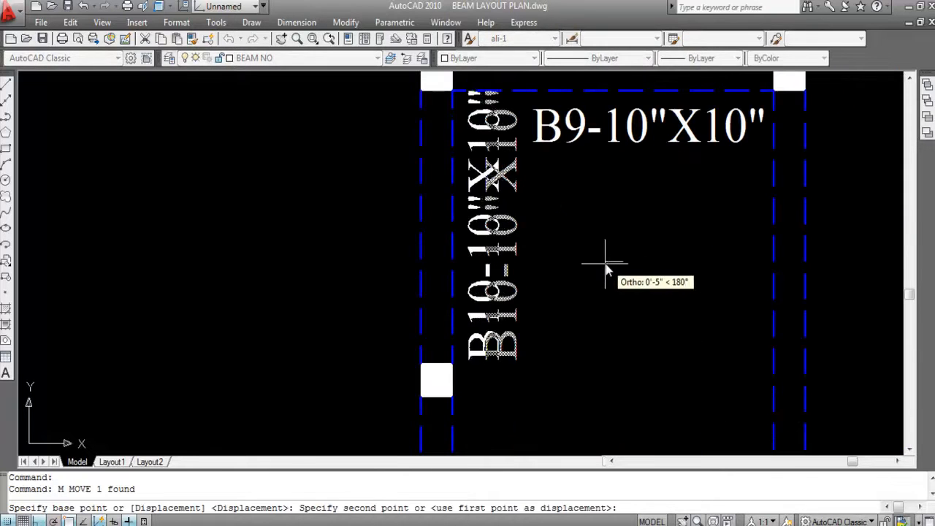
pyautogui.click(605, 263)
# - Copy the B10-10"X10" label straight down beside the next outer vertical beam span
pyautogui.scroll(-4, 574, 232)
pyautogui.click(541, 264)
pyautogui.write('co')
pyautogui.press('Return')
pyautogui.click(549, 308)
pyautogui.scroll(2, 542, 385)
pyautogui.click(553, 281)
pyautogui.press('Escape')
pyautogui.scroll(-3, 566, 248)
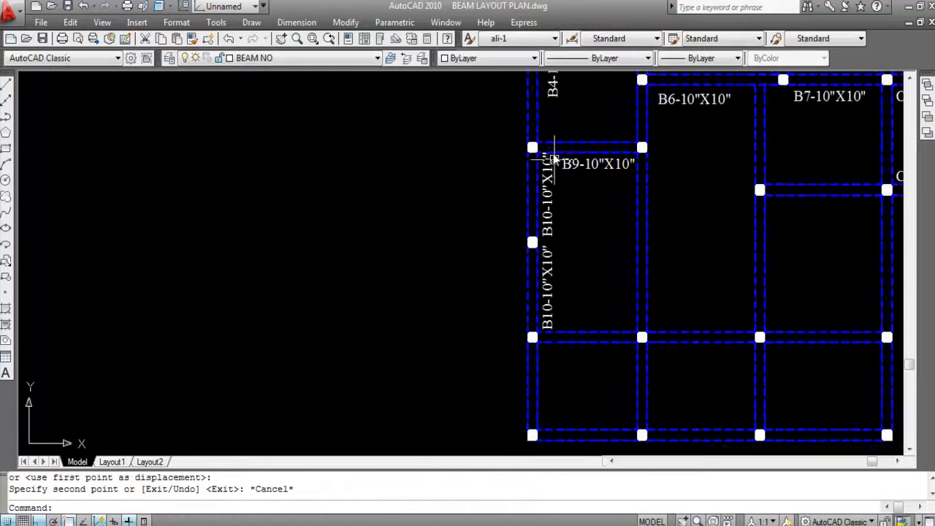
pyautogui.scroll(3, 554, 226)
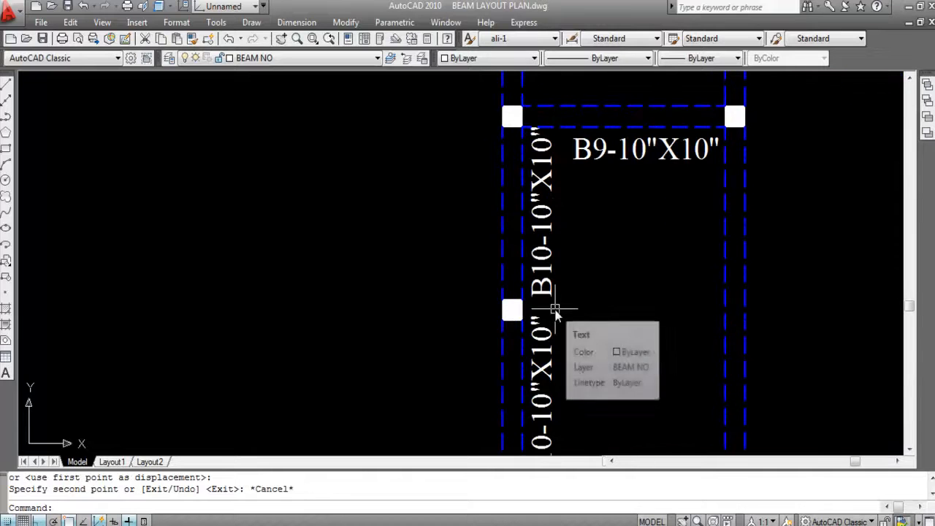
pyautogui.scroll(-2, 498, 208)
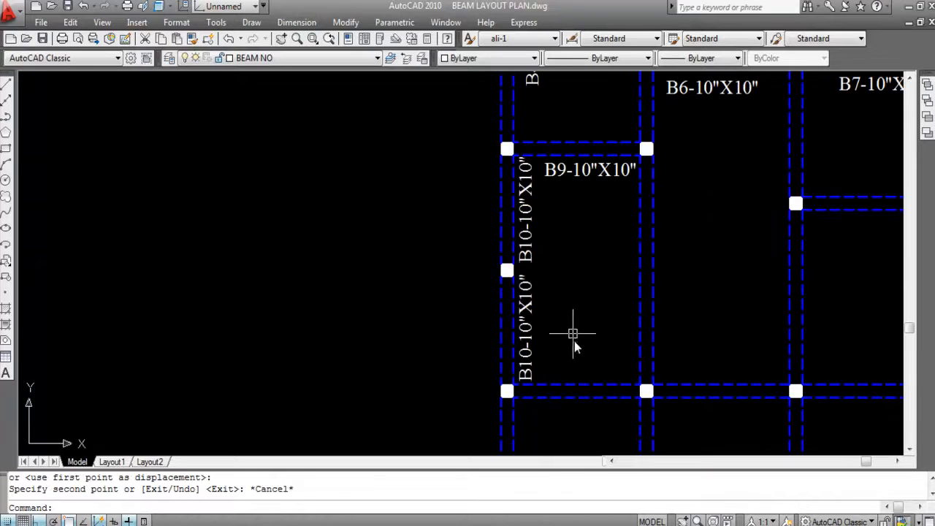
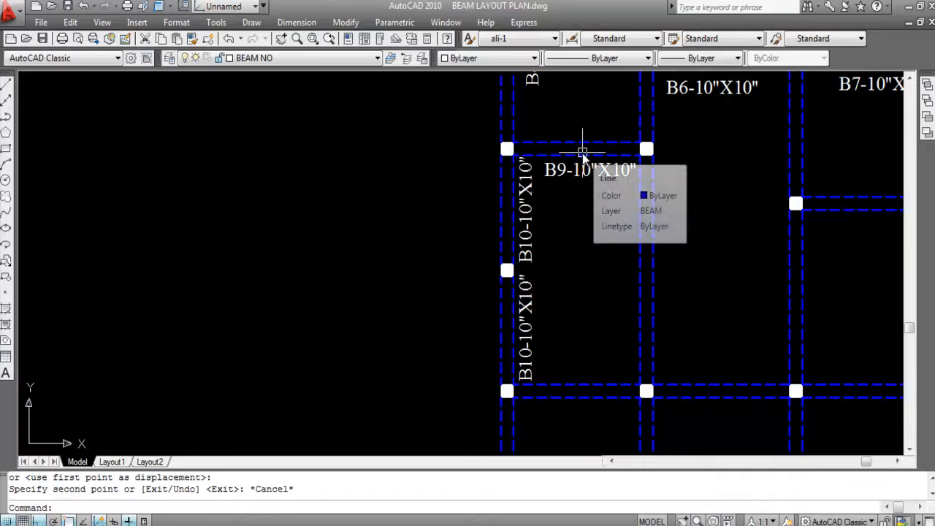
# - Highlight the two lines of the inner vertical beam below the B9 beam to check its span, clearing the selection again
pyautogui.scroll(-2, 601, 265)
pyautogui.scroll(3, 603, 200)
pyautogui.click(603, 247)
pyautogui.click(609, 198)
pyautogui.click(622, 207)
pyautogui.click(541, 249)
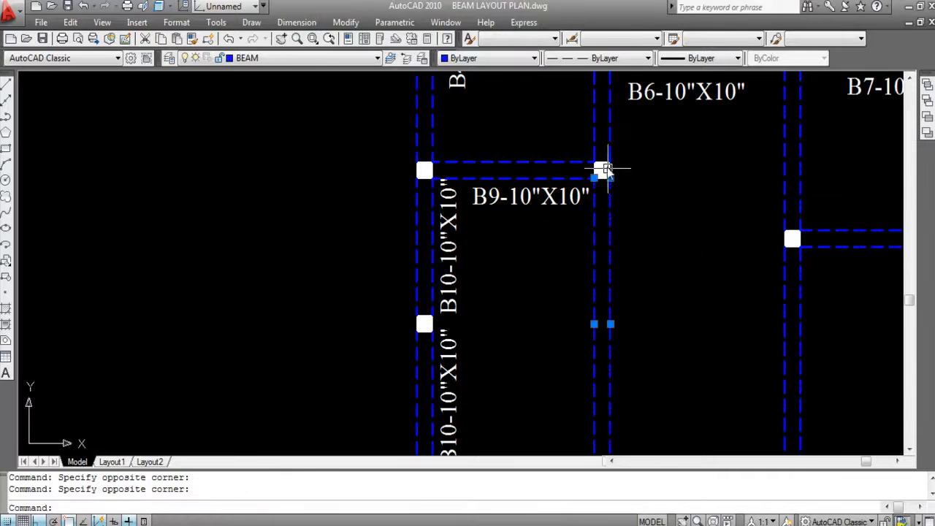
pyautogui.scroll(-5, 611, 197)
pyautogui.scroll(5, 604, 270)
pyautogui.scroll(-4, 610, 272)
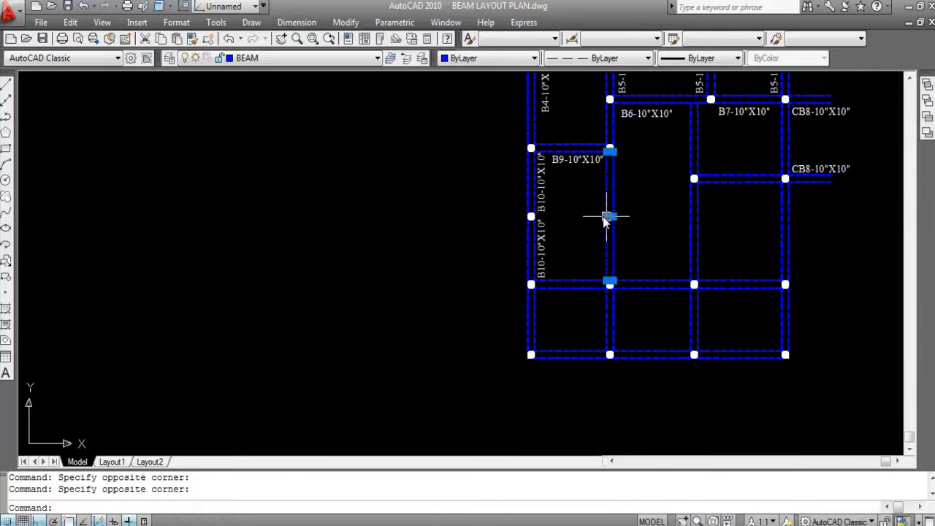
pyautogui.press('Escape')
# - Copy the upper B10-10"X10" label with Ortho off to the inner vertical beam, roughly midway along the span below the B9 beam
pyautogui.scroll(2, 551, 223)
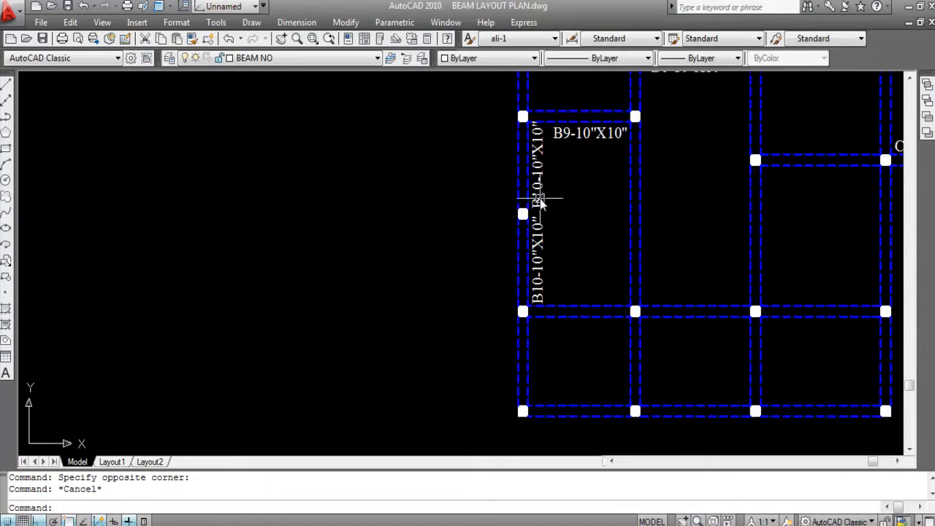
pyautogui.click(540, 200)
pyautogui.write('CO')
pyautogui.press('Return')
pyautogui.click(542, 181)
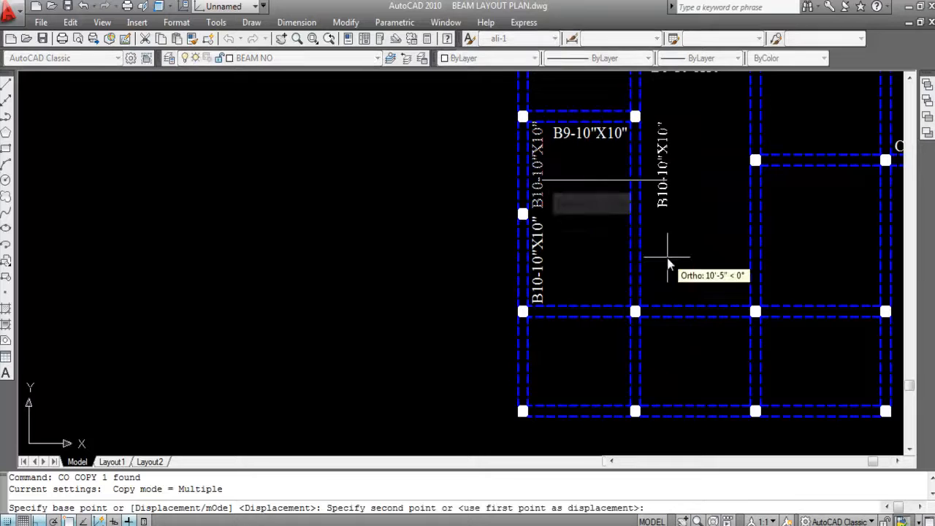
pyautogui.press('F8')
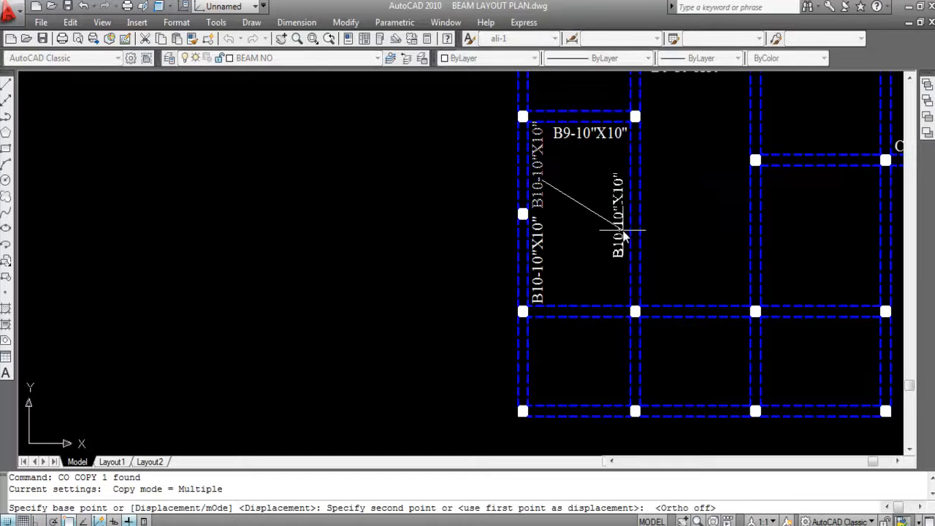
pyautogui.scroll(5, 621, 230)
pyautogui.click(622, 232)
pyautogui.scroll(-5, 663, 236)
pyautogui.press('Escape')
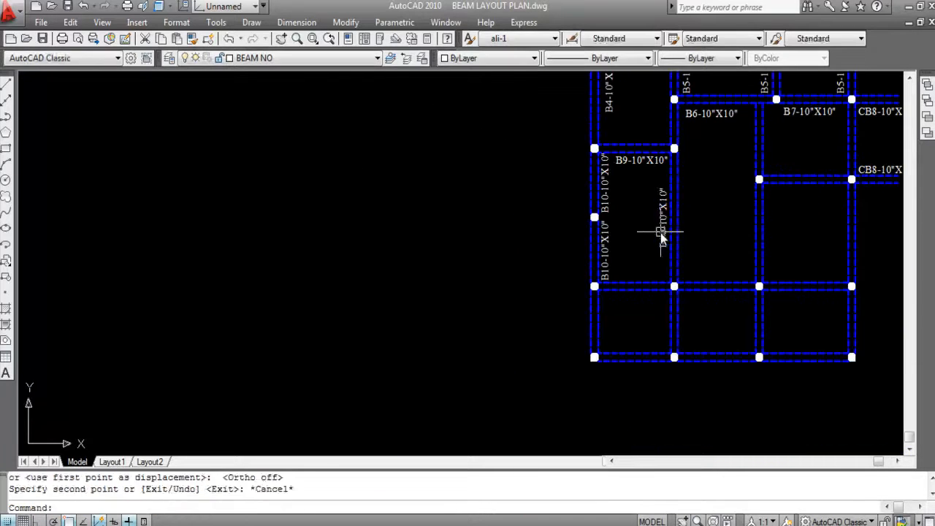
# - Change the copied label beside the inner vertical beam to B11-10"X10"
pyautogui.doubleClick(662, 241)
pyautogui.scroll(5, 662, 241)
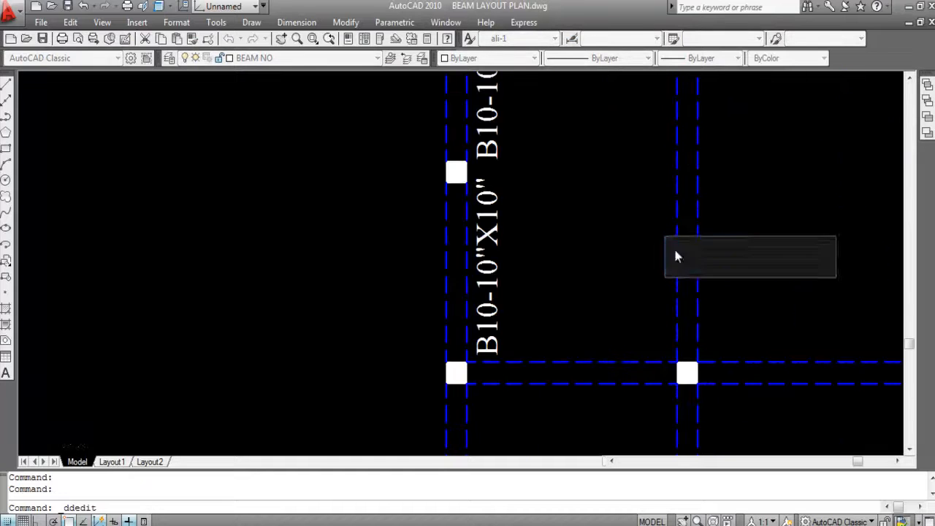
pyautogui.click(716, 252)
pyautogui.press('BackSpace')
pyautogui.write('1')
pyautogui.press('Return')
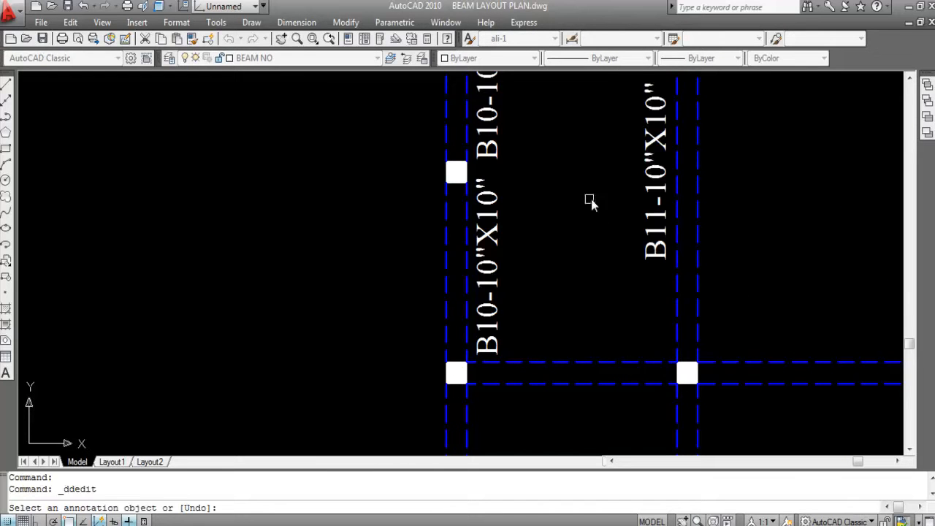
pyautogui.scroll(-4, 661, 245)
pyautogui.press('Escape')
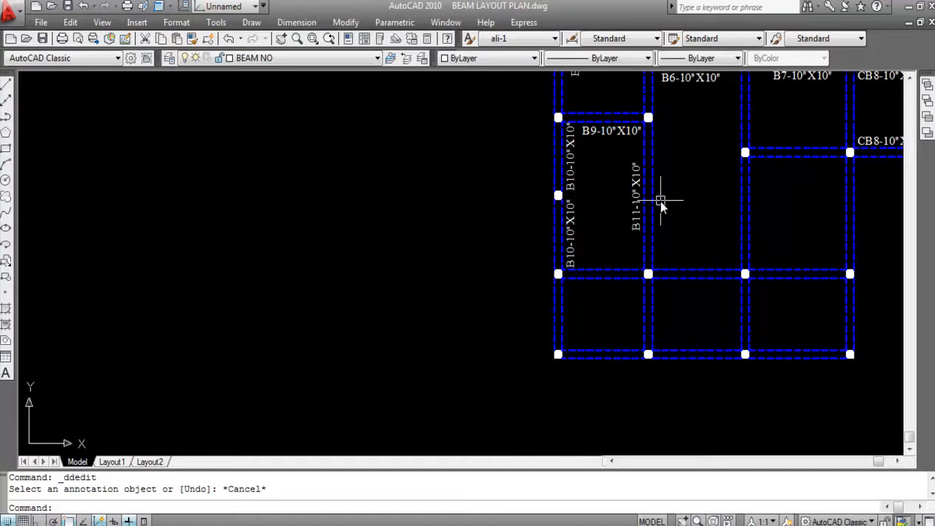
# - Copy the B9-10"X10" label straight down with Ortho on, placing it just above the next horizontal beam in the same bay
pyautogui.scroll(2, 628, 146)
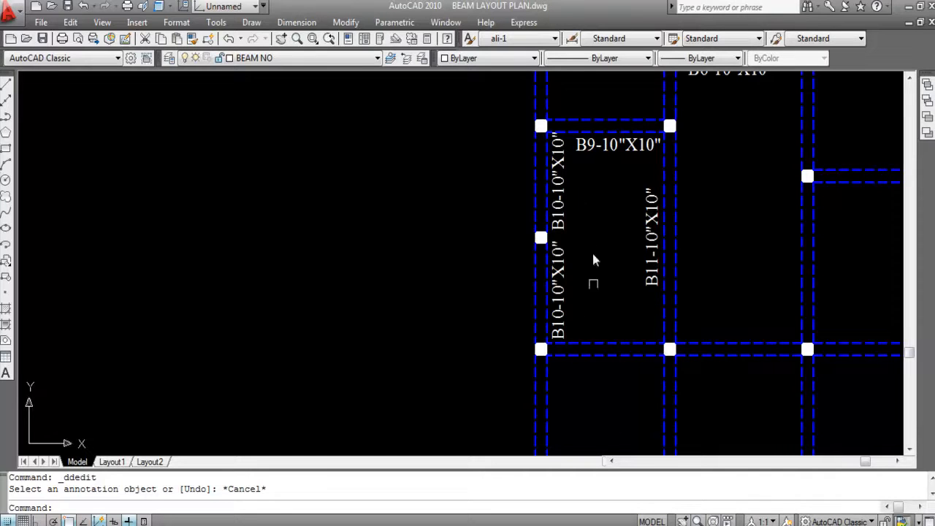
pyautogui.click(596, 152)
pyautogui.write('CO')
pyautogui.press('Return')
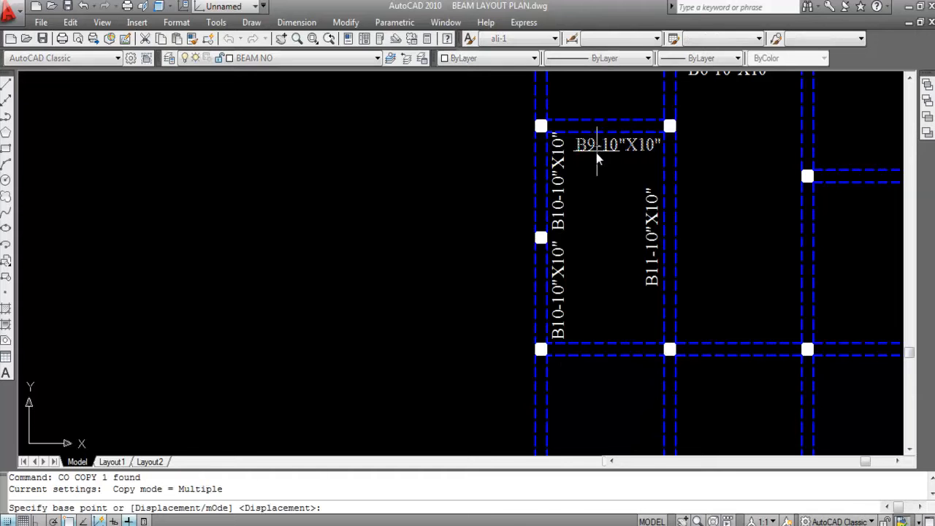
pyautogui.click(597, 153)
pyautogui.scroll(2, 595, 333)
pyautogui.press('F8')
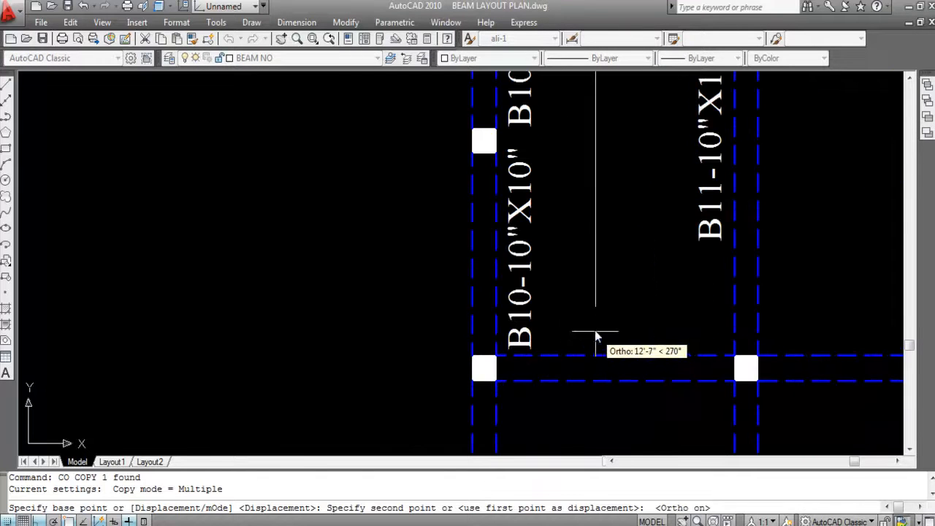
pyautogui.click(600, 345)
pyautogui.press('Escape')
pyautogui.scroll(-3, 605, 289)
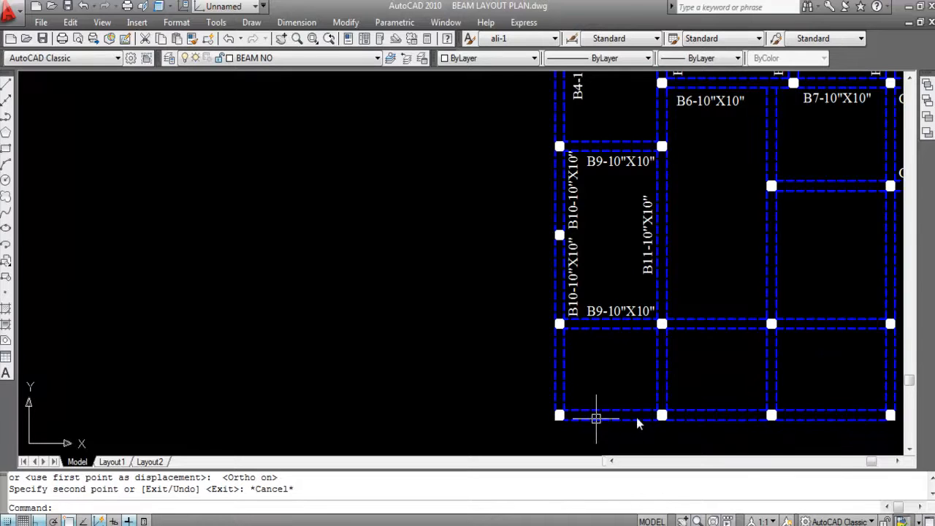
# - Highlight the three horizontal beams of the outer bay to compare their spans, clearing the selection again
pyautogui.click(610, 329)
pyautogui.click(619, 414)
pyautogui.click(611, 393)
pyautogui.click(607, 141)
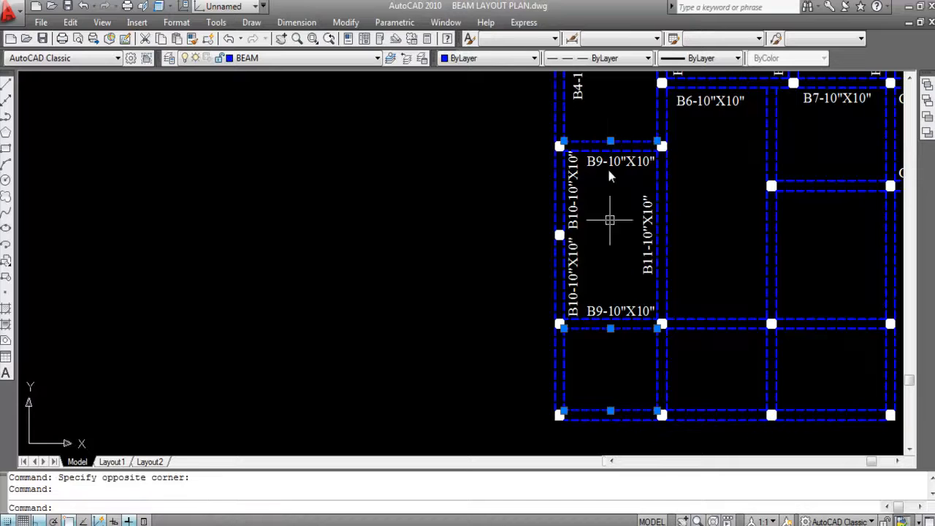
pyautogui.press('Escape')
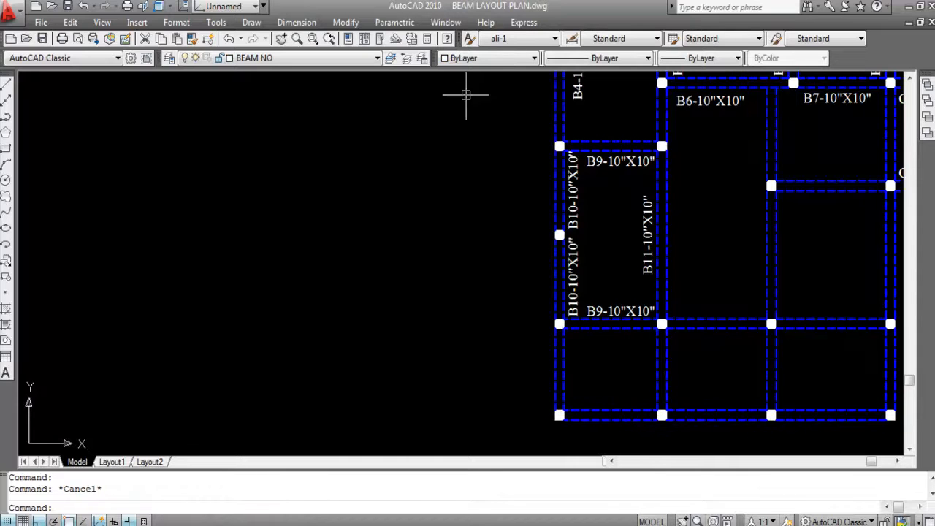
# - Measure the upper B9 beam's clear span with a linear dimension, without placing it
pyautogui.click(297, 22)
pyautogui.click(314, 62)
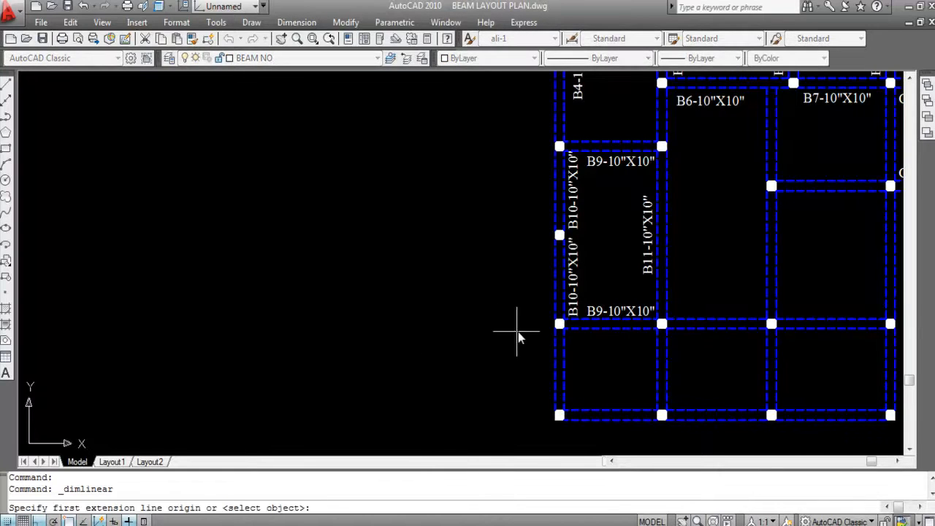
pyautogui.press('Return')
pyautogui.scroll(2, 604, 153)
pyautogui.click(604, 145)
pyautogui.scroll(4, 604, 145)
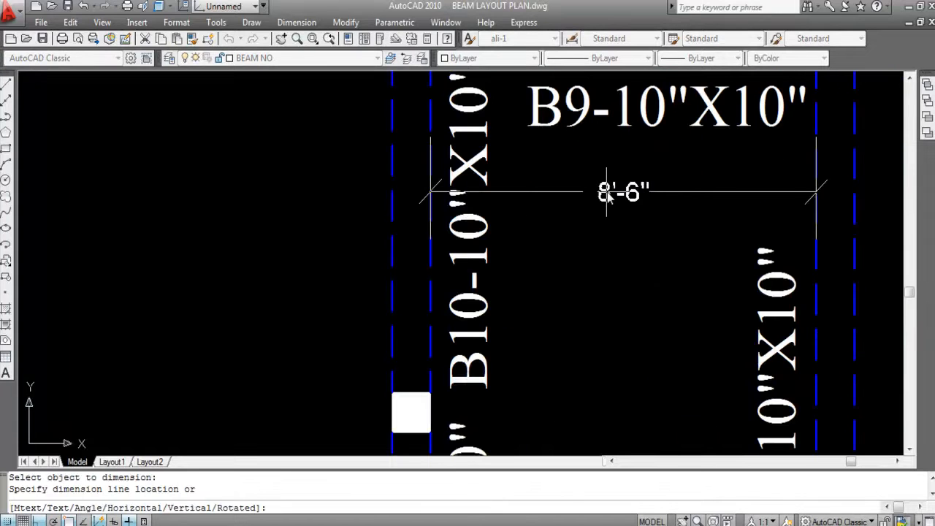
pyautogui.press('Escape')
# - Measure the clear span of the second B9 beam below it with a linear dimension, without placing it
pyautogui.scroll(-5, 607, 127)
pyautogui.press('Return')
pyautogui.press('Return')
pyautogui.click(617, 292)
pyautogui.scroll(6, 619, 314)
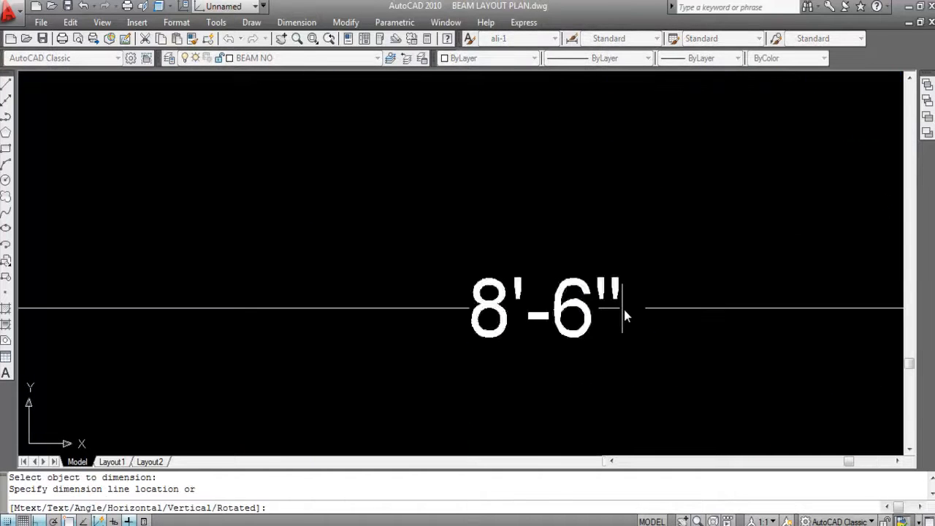
pyautogui.press('Escape')
# - Measure the lowest horizontal beam's clear span in the outer bay with a linear dimension, without placing it
pyautogui.press('Return')
pyautogui.scroll(-6, 621, 307)
pyautogui.press('Return')
pyautogui.click(627, 388)
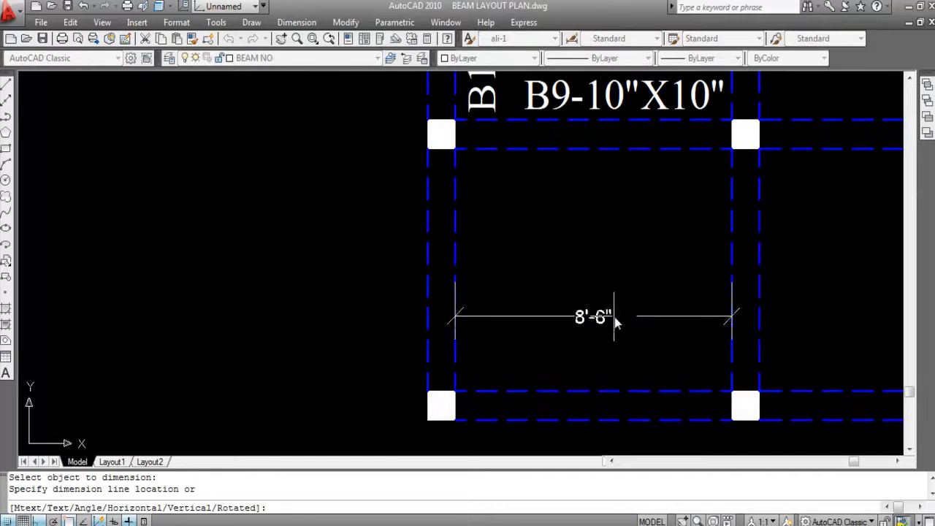
pyautogui.scroll(6, 613, 317)
pyautogui.scroll(-6, 614, 319)
pyautogui.press('Escape')
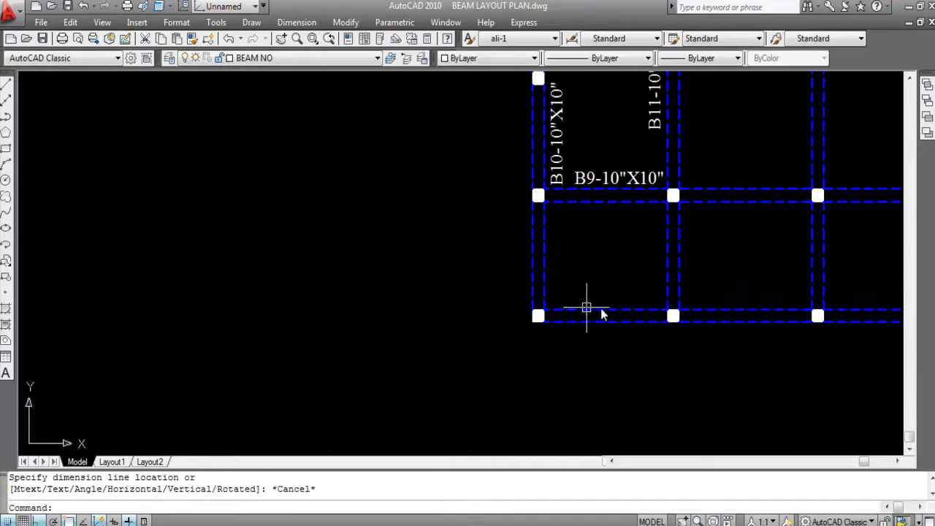
# - Copy the second B9-10"X10" label straight down to just above the lowest horizontal beam of the outer bay
pyautogui.click(603, 175)
pyautogui.write('co')
pyautogui.press('Return')
pyautogui.click(611, 175)
pyautogui.scroll(6, 606, 295)
pyautogui.click(603, 306)
pyautogui.press('Escape')
pyautogui.scroll(-5, 751, 329)
pyautogui.scroll(4, 647, 299)
pyautogui.press('Escape')
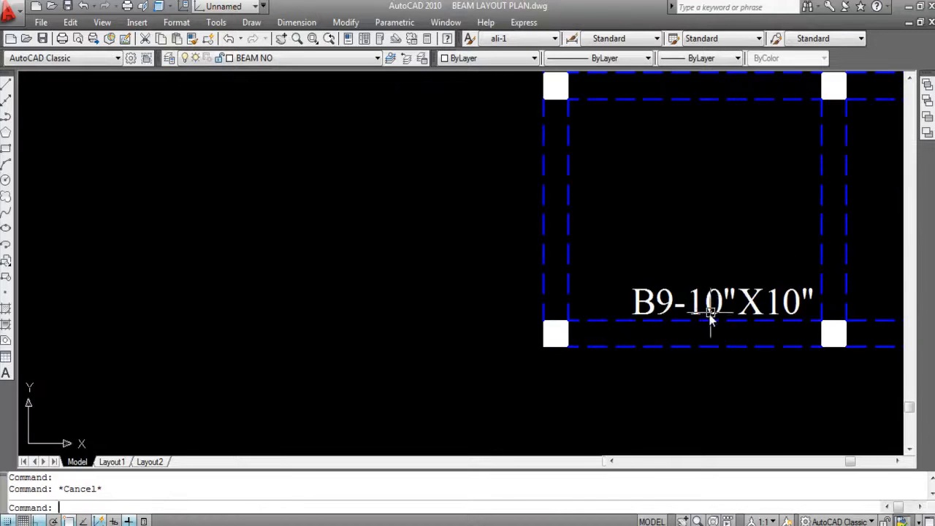
# - Copy the lower B10-10"X10" label straight down beside the lowest span of the outer vertical beam
pyautogui.scroll(-2, 677, 292)
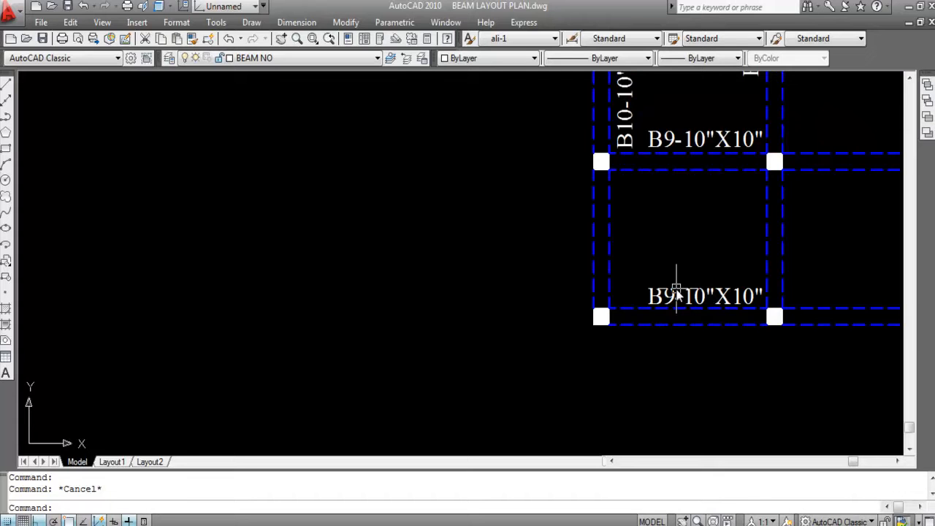
pyautogui.scroll(-2, 676, 292)
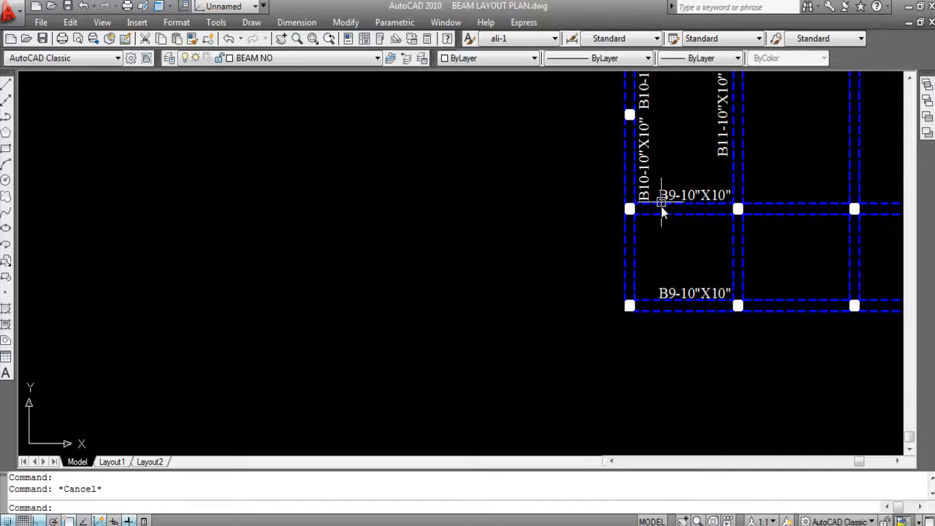
pyautogui.scroll(-2, 682, 206)
pyautogui.scroll(3, 718, 161)
pyautogui.scroll(-5, 689, 273)
pyautogui.scroll(5, 661, 217)
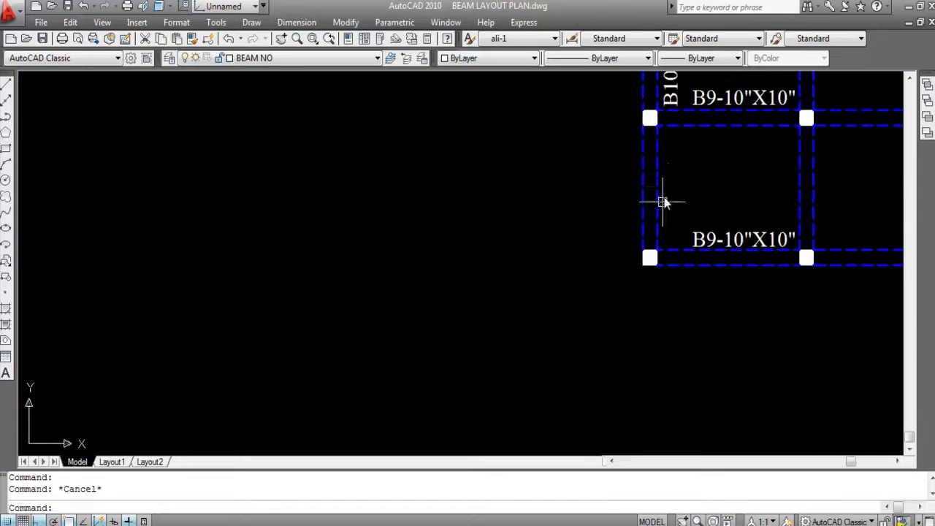
pyautogui.scroll(-4, 640, 302)
pyautogui.scroll(3, 658, 178)
pyautogui.click(638, 234)
pyautogui.write('C')
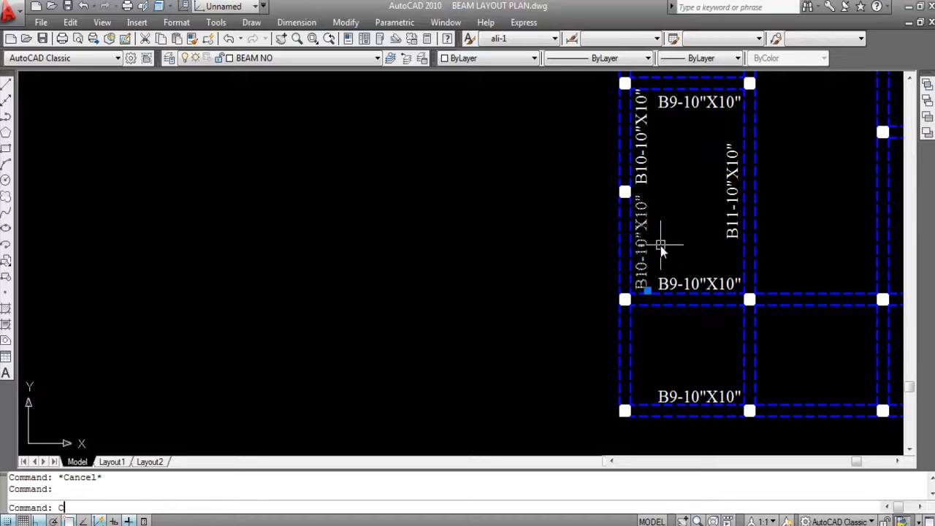
pyautogui.write('O')
pyautogui.press('Return')
pyautogui.click(649, 281)
pyautogui.scroll(4, 646, 383)
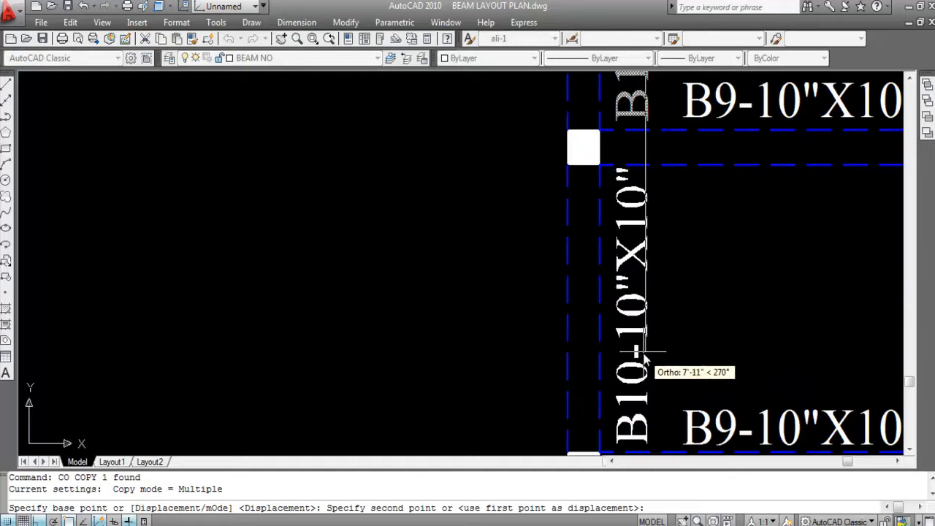
pyautogui.click(647, 350)
pyautogui.scroll(-4, 642, 293)
pyautogui.press('Escape')
# - Change the copied label beside the lowest outer vertical span to B12-10"X10" and save the drawing
pyautogui.scroll(3, 653, 304)
pyautogui.doubleClick(624, 290)
pyautogui.click(671, 314)
pyautogui.press('Delete')
pyautogui.write('2')
pyautogui.click(694, 283)
pyautogui.scroll(-2, 693, 242)
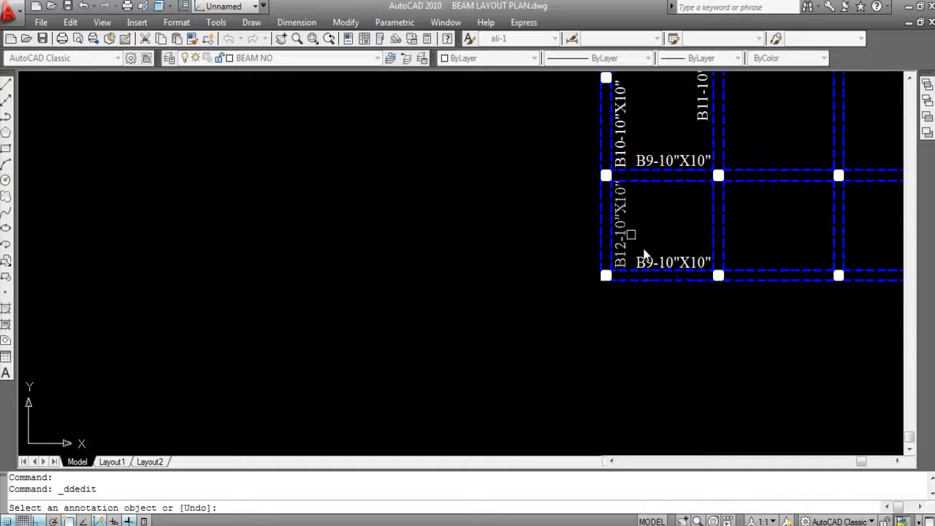
pyautogui.press('Escape')
pyautogui.hotkey('ctrl', 's')
pyautogui.scroll(-2, 598, 309)
pyautogui.scroll(3, 636, 246)
pyautogui.scroll(2, 595, 276)
pyautogui.scroll(-2, 594, 215)
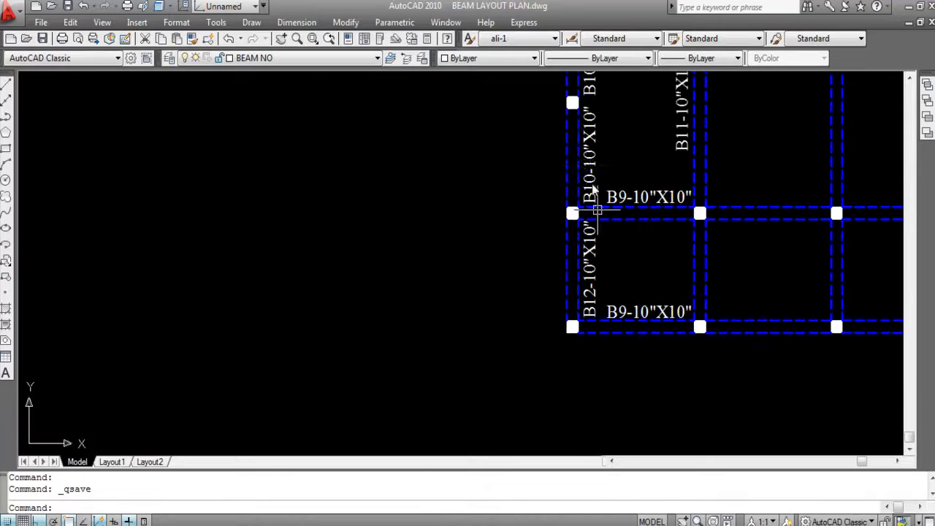
pyautogui.scroll(-2, 590, 162)
pyautogui.scroll(3, 587, 168)
pyautogui.scroll(-2, 574, 219)
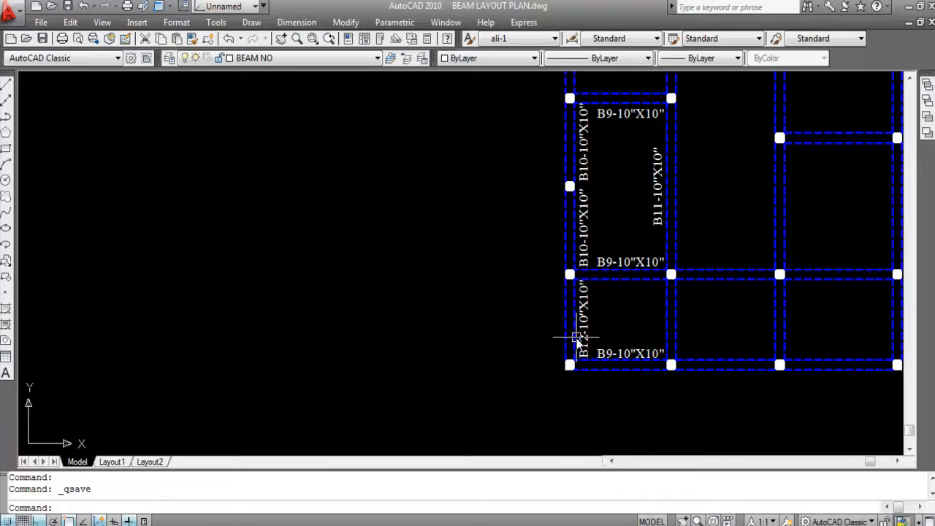
pyautogui.scroll(-2, 432, 260)
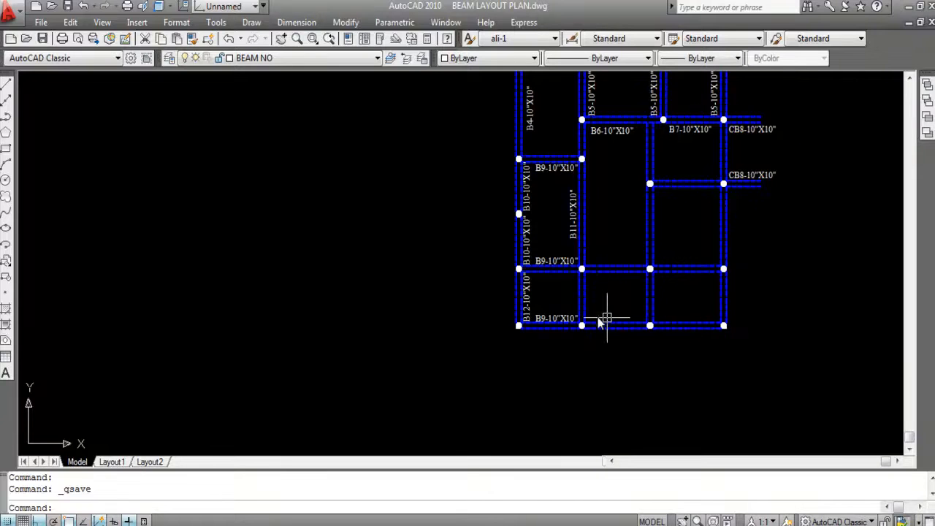
pyautogui.scroll(2, 595, 315)
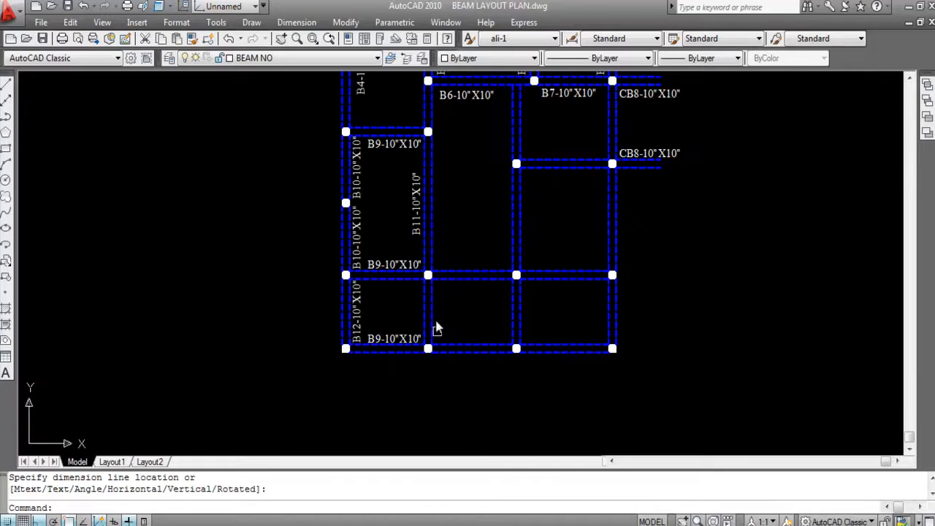
# - Copy the B12-10"X10" label straight across to the other three vertical beams of the lowest row
pyautogui.scroll(2, 436, 325)
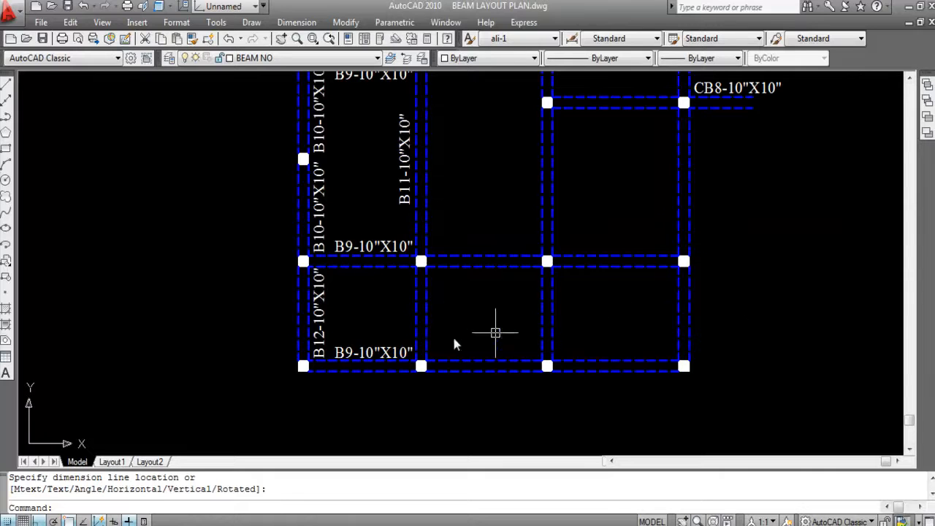
pyautogui.click(322, 323)
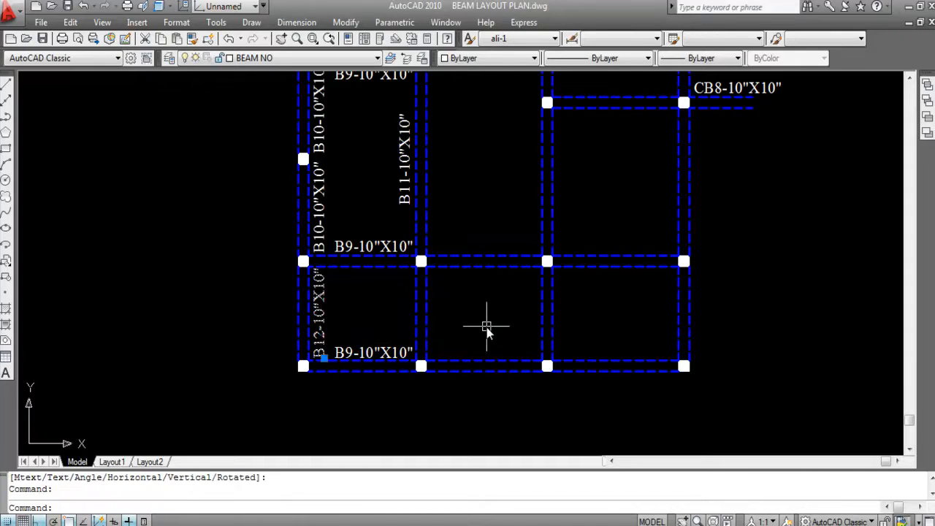
pyautogui.write('CO')
pyautogui.press('Return')
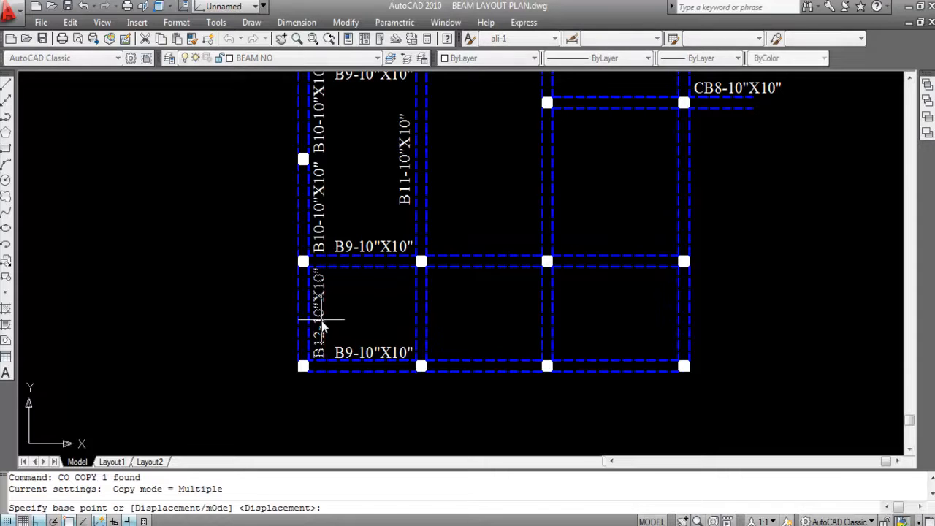
pyautogui.click(325, 319)
pyautogui.scroll(2, 453, 321)
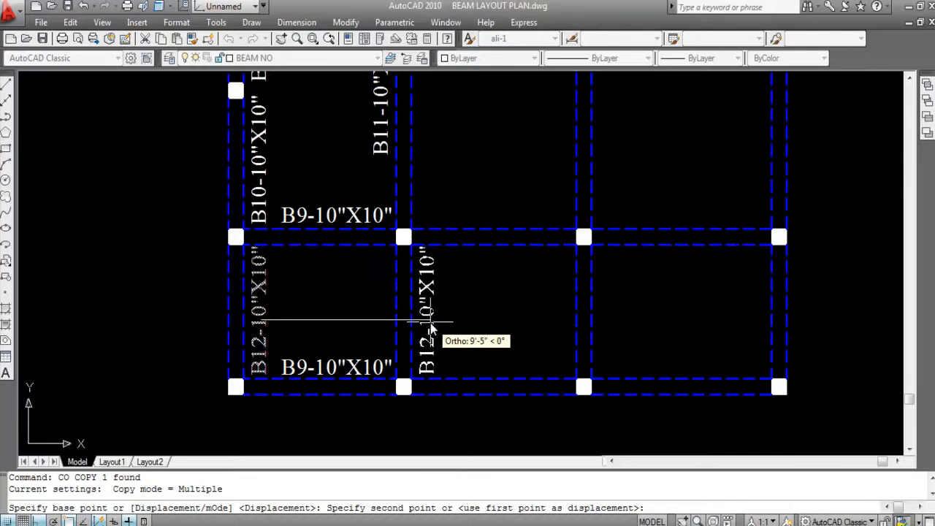
pyautogui.click(428, 330)
pyautogui.click(608, 333)
pyautogui.scroll(1, 608, 333)
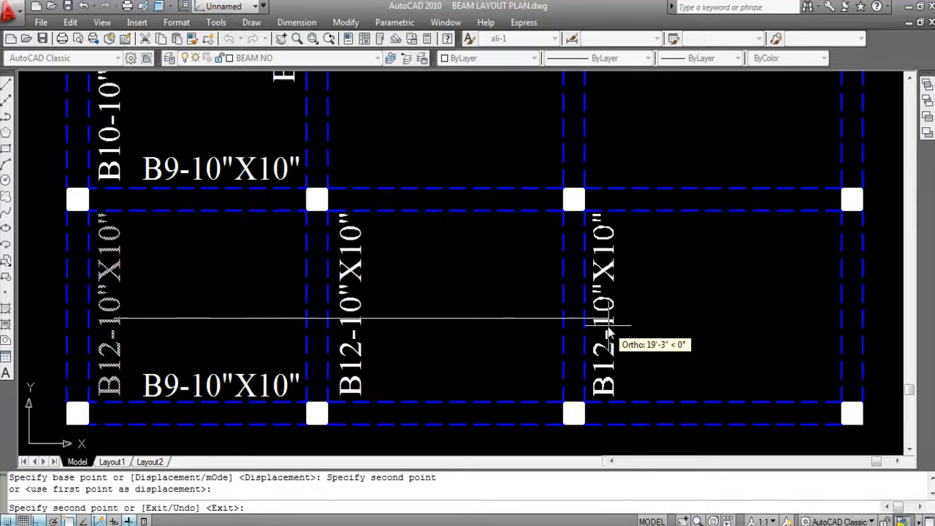
pyautogui.click(822, 332)
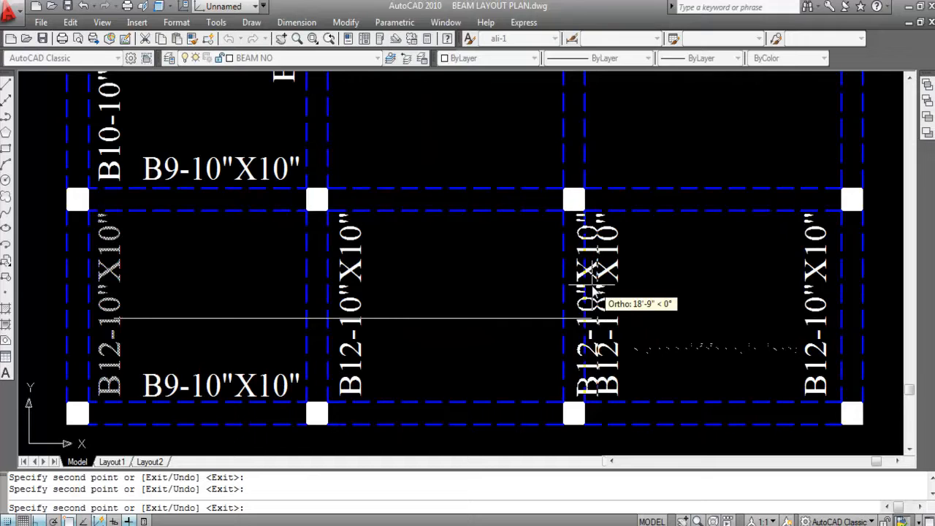
pyautogui.press('Escape')
# - Measure the lowest vertical spans of the outer and second beams with linear dimensions, without placing them
pyautogui.scroll(-4, 506, 272)
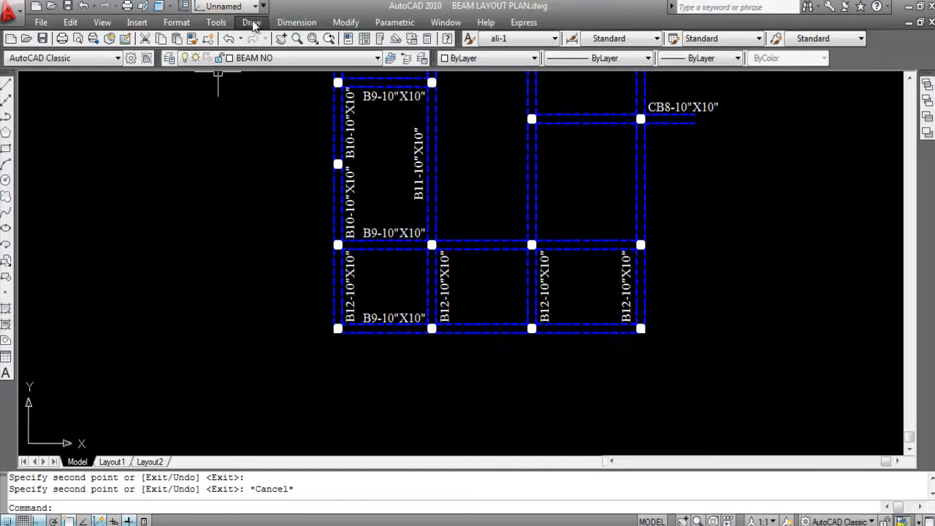
pyautogui.click(296, 22)
pyautogui.click(307, 60)
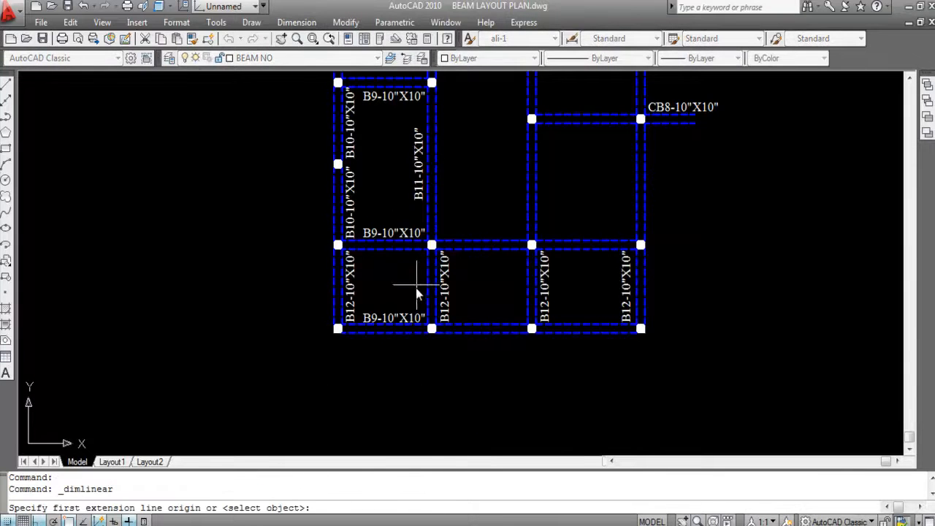
pyautogui.press('Return')
pyautogui.scroll(2, 338, 285)
pyautogui.click(339, 285)
pyautogui.scroll(5, 375, 287)
pyautogui.scroll(-5, 395, 285)
pyautogui.click(457, 290)
pyautogui.press('Return')
pyautogui.press('Return')
pyautogui.click(459, 289)
pyautogui.scroll(5, 398, 279)
pyautogui.press('Return')
pyautogui.scroll(-9, 398, 280)
# - Measure the lowest vertical spans of the third and last beams with linear dimensions, without placing them
pyautogui.press('Return')
pyautogui.scroll(4, 481, 285)
pyautogui.press('Return')
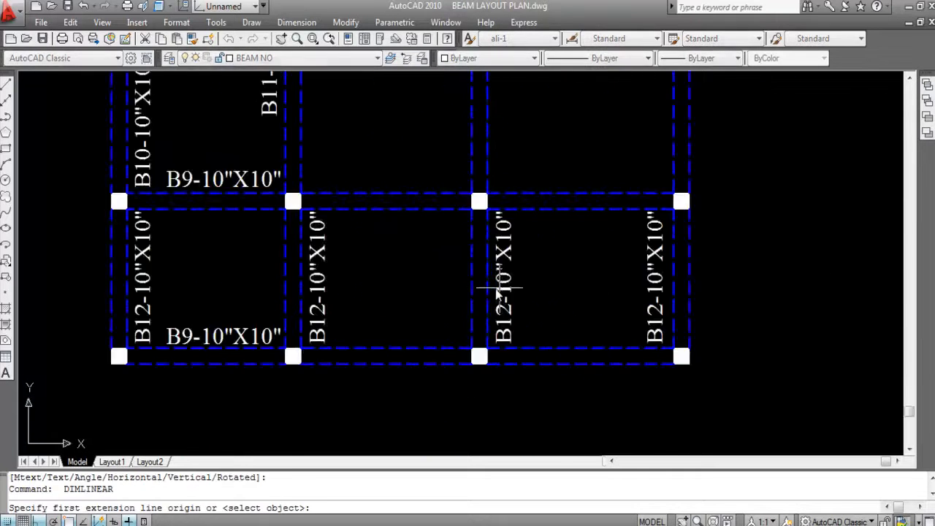
pyautogui.click(479, 282)
pyautogui.scroll(4, 403, 281)
pyautogui.press('Return')
pyautogui.scroll(-8, 404, 282)
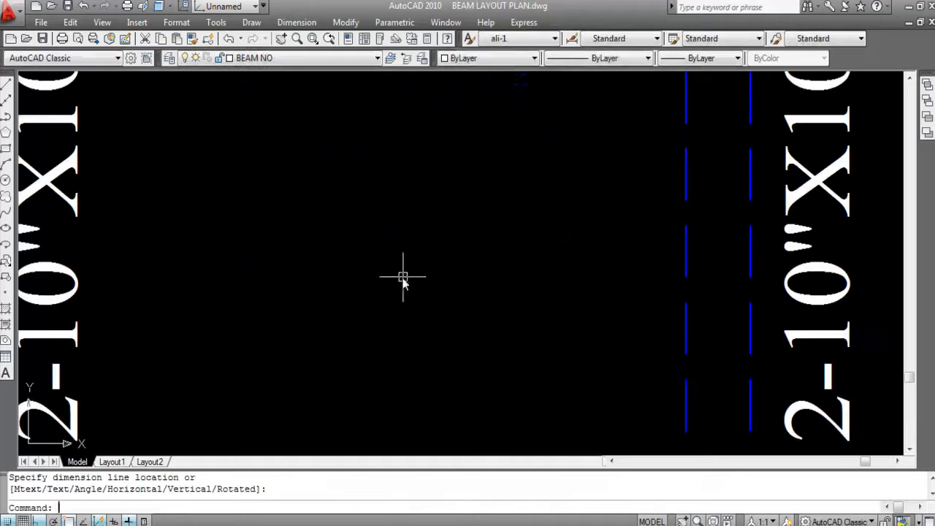
pyautogui.press('Return')
pyautogui.press('Return')
pyautogui.click(573, 280)
pyautogui.scroll(4, 513, 287)
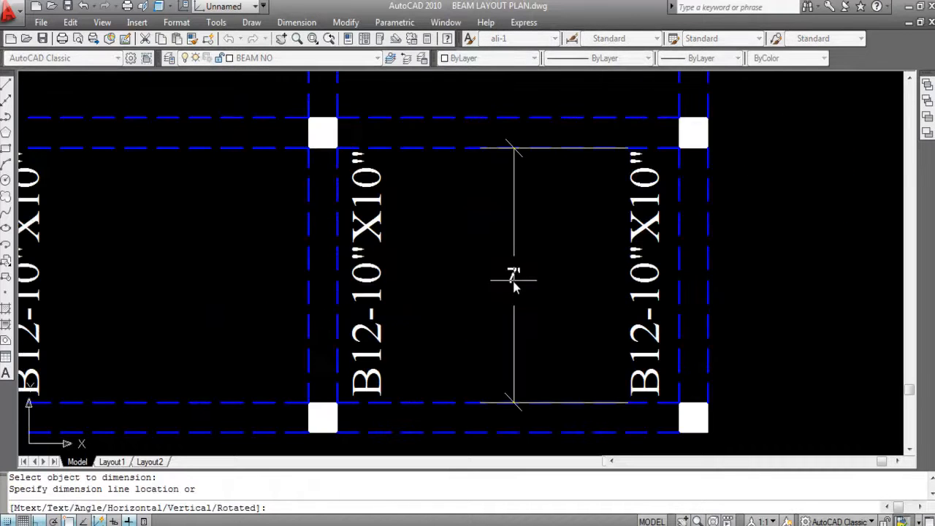
pyautogui.press('Escape')
pyautogui.scroll(-6, 577, 303)
pyautogui.scroll(2, 493, 306)
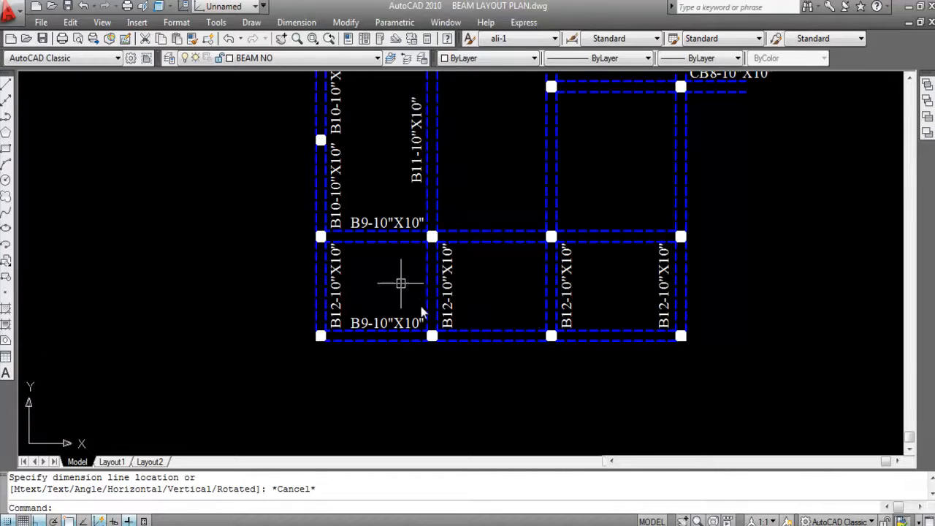
# - Copy the lowest B9-10"X10" label straight across to just above the middle bay's lowest horizontal beam
pyautogui.click(392, 327)
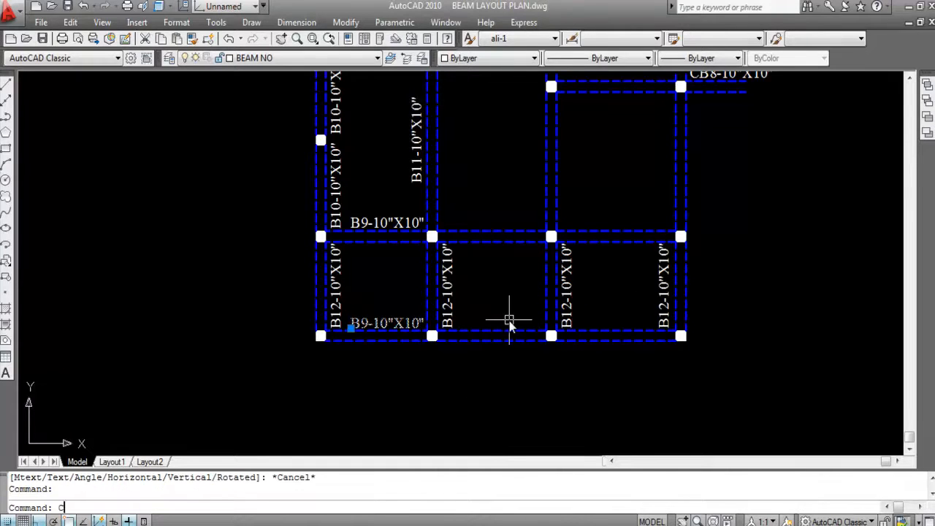
pyautogui.write('O')
pyautogui.press('Return')
pyautogui.click(351, 328)
pyautogui.scroll(5, 504, 325)
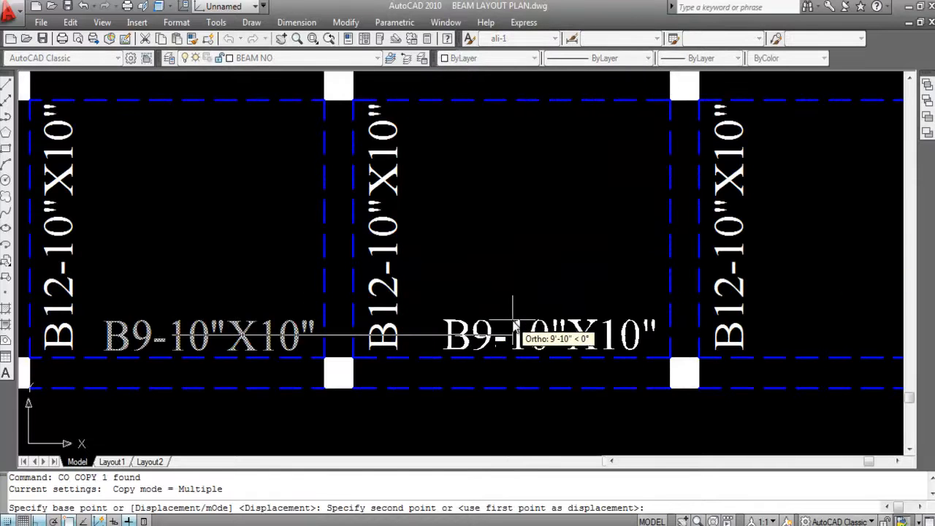
pyautogui.click(511, 333)
pyautogui.press('Escape')
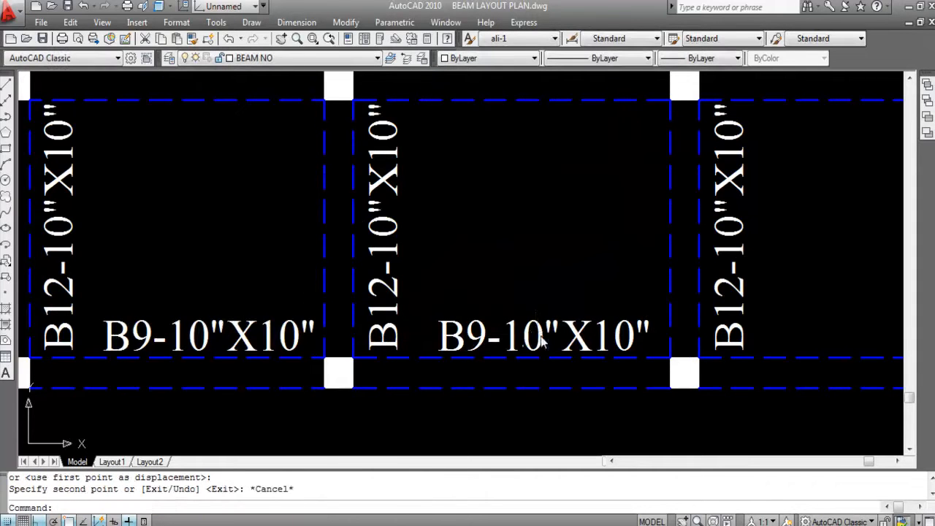
# - Change the copied label above the middle bay's lowest horizontal beam to B13-10"X10"
pyautogui.scroll(3, 482, 334)
pyautogui.doubleClick(488, 340)
pyautogui.click(491, 344)
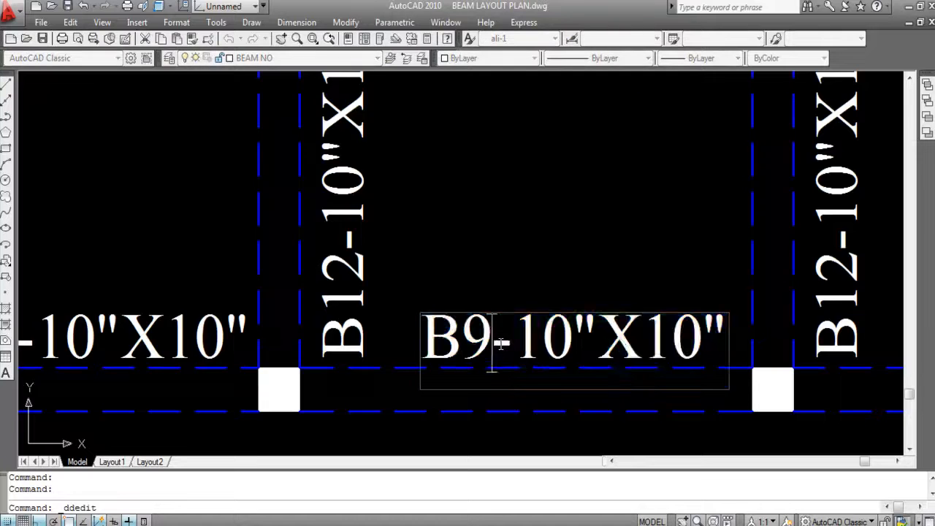
pyautogui.scroll(-4, 500, 343)
pyautogui.scroll(-2, 553, 347)
pyautogui.press('BackSpace')
pyautogui.write('13')
pyautogui.press('Return')
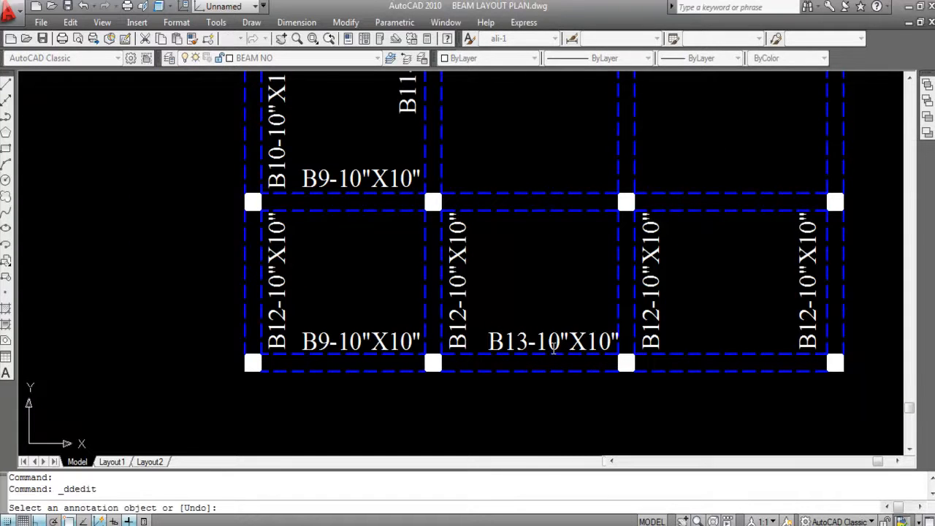
pyautogui.press('Escape')
pyautogui.click(505, 395)
pyautogui.click(481, 355)
pyautogui.click(482, 354)
pyautogui.click(550, 243)
pyautogui.click(519, 170)
pyautogui.scroll(-2, 518, 345)
pyautogui.scroll(4, 526, 318)
pyautogui.press('Escape')
# - Copy the B13-10"X10" label straight up to just above the next horizontal beam of the middle bay
pyautogui.click(550, 372)
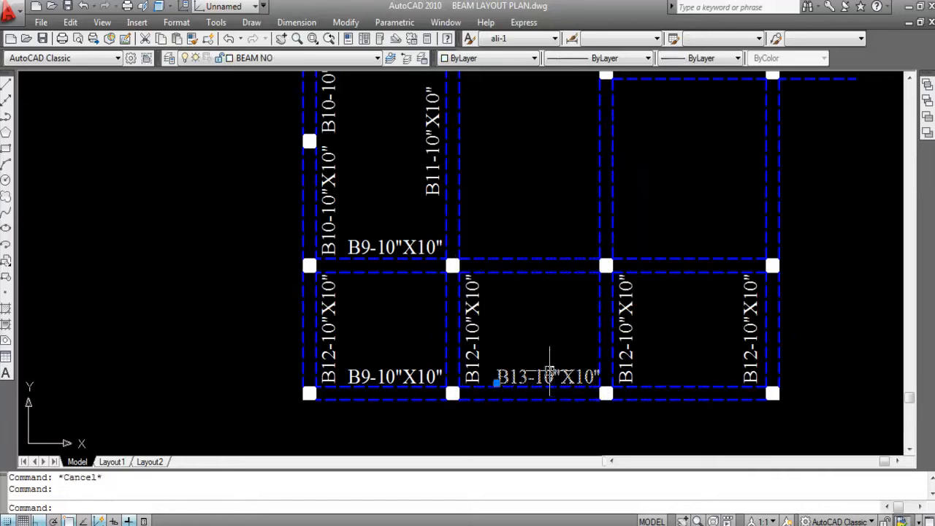
pyautogui.write('CO')
pyautogui.press('Return')
pyautogui.click(550, 372)
pyautogui.scroll(3, 584, 263)
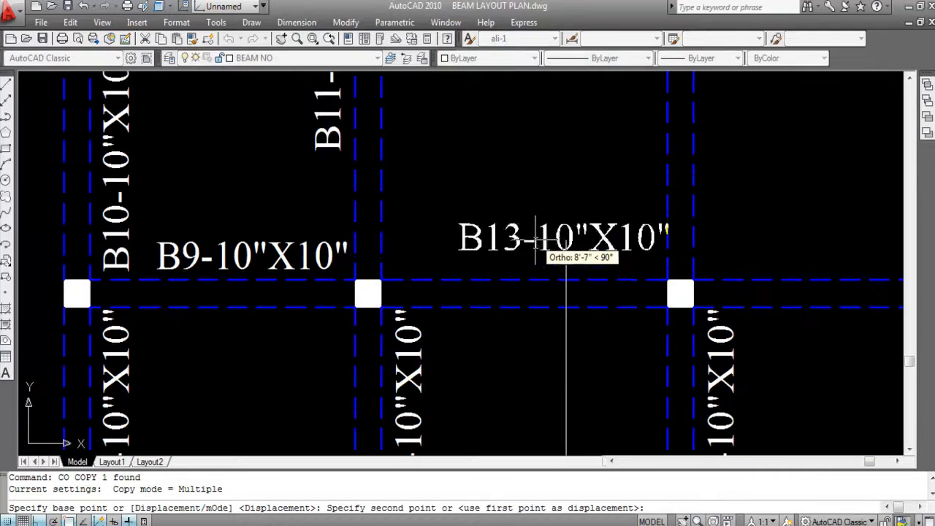
pyautogui.click(534, 260)
pyautogui.press('Escape')
# - Move the upper B13-10"X10" label slightly left along its beam, clear of the third vertical beam
pyautogui.click(553, 261)
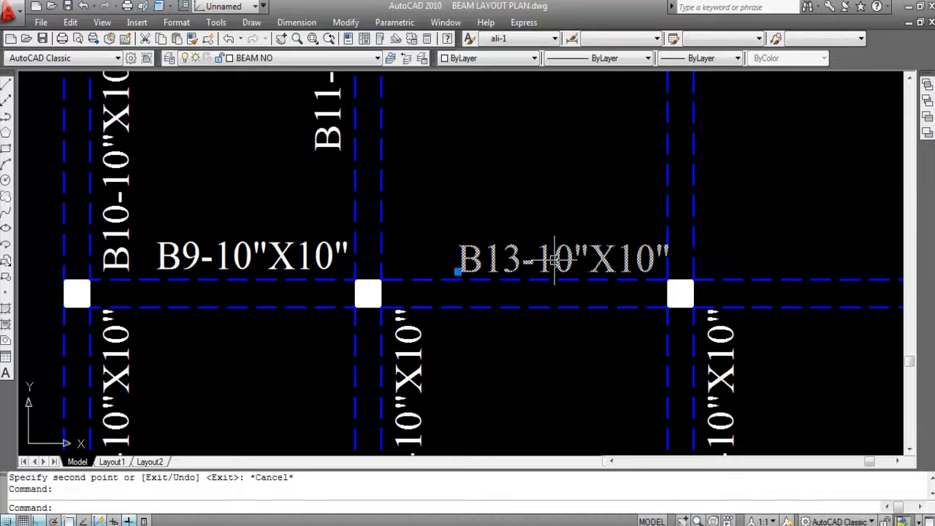
pyautogui.write('M')
pyautogui.press('Return')
pyautogui.click(558, 257)
pyautogui.click(538, 260)
pyautogui.scroll(-4, 595, 233)
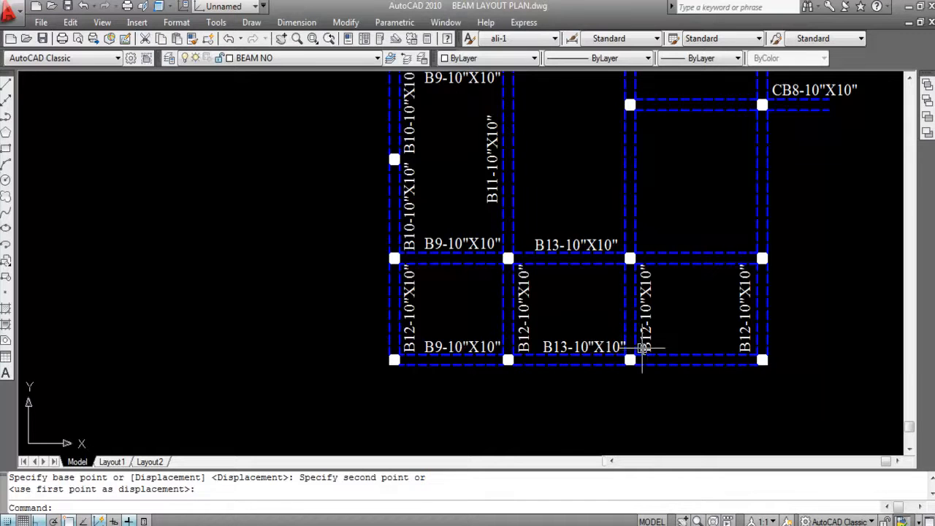
pyautogui.press('Escape')
# - Copy the lowest B13-10"X10" label straight across to just above the last bay's lowest horizontal beam
pyautogui.scroll(2, 635, 360)
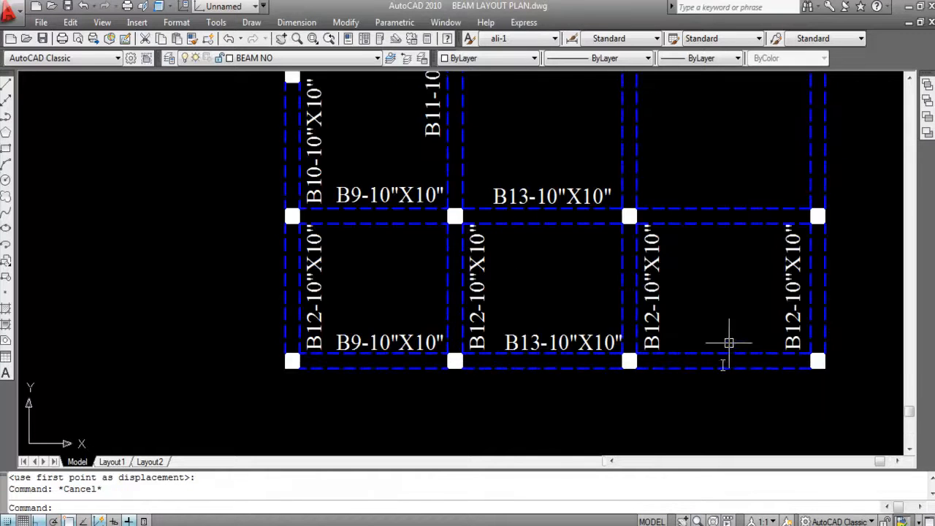
pyautogui.click(579, 339)
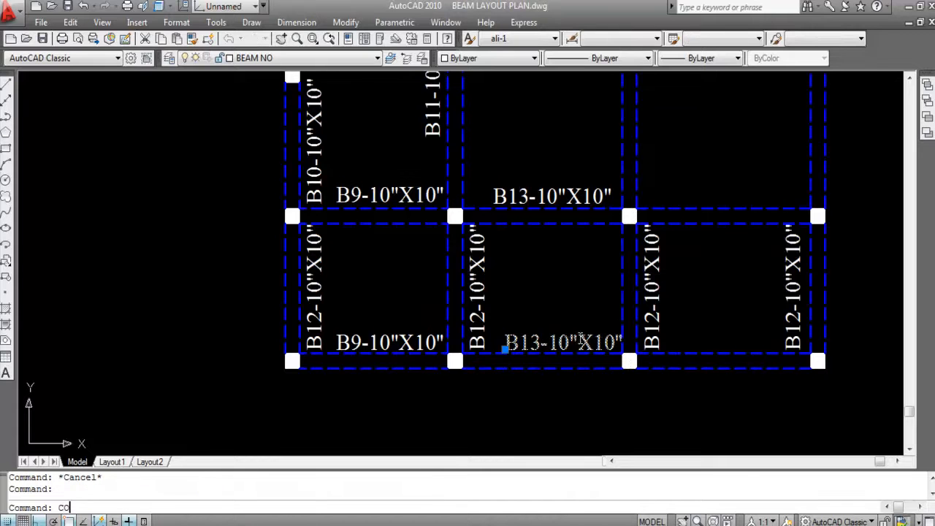
pyautogui.press('Return')
pyautogui.click(580, 340)
pyautogui.scroll(3, 720, 338)
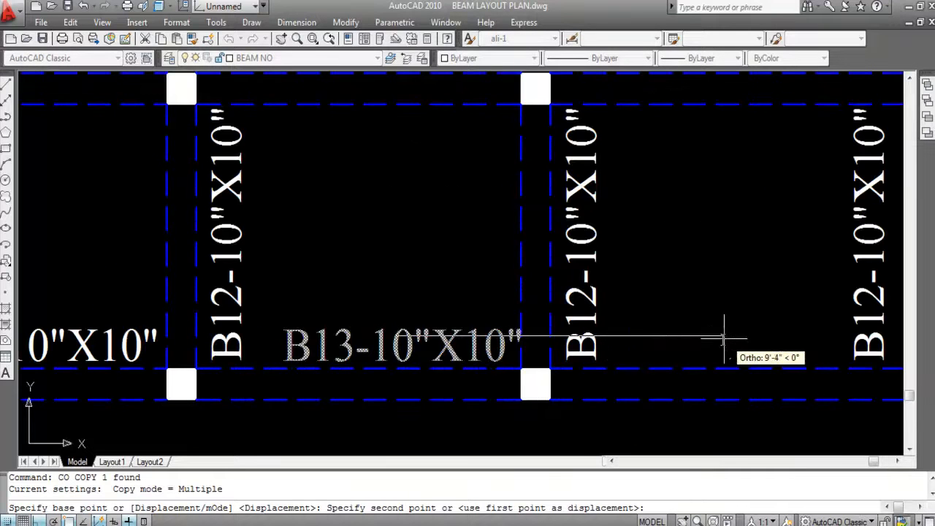
pyautogui.click(723, 339)
pyautogui.press('Escape')
# - Change the copied label above the last bay's lowest horizontal beam to B14-10"X10"
pyautogui.doubleClick(677, 353)
pyautogui.click(680, 354)
pyautogui.press('BackSpace')
pyautogui.write('4')
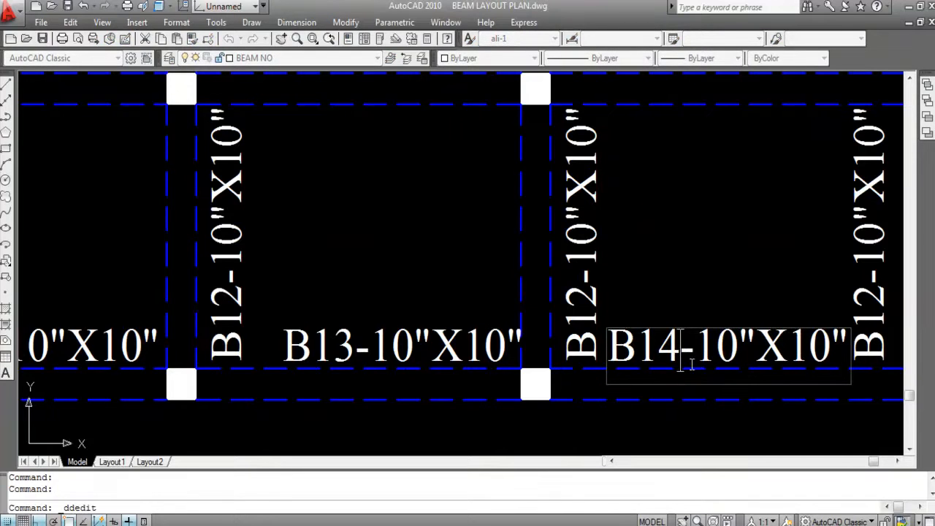
pyautogui.press('Return')
pyautogui.scroll(-3, 653, 276)
pyautogui.press('Escape')
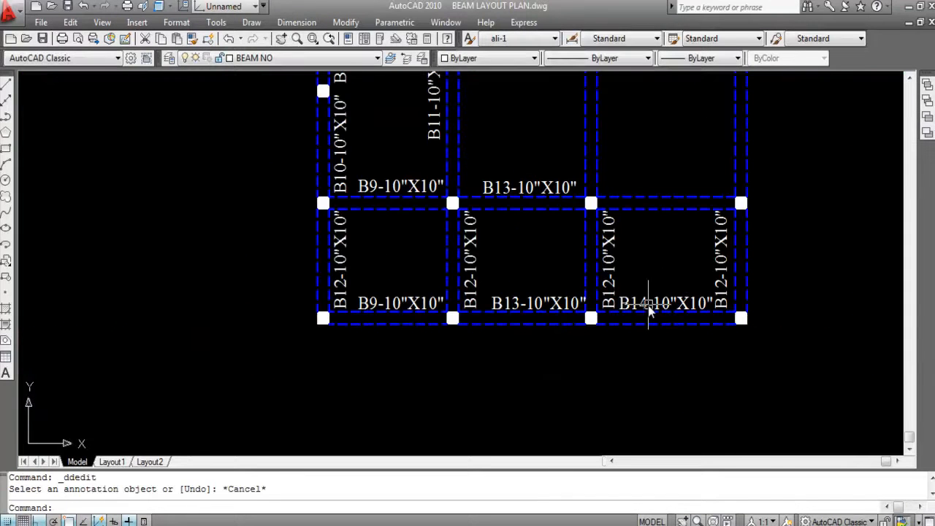
# - Copy the B14-10"X10" label straight up to just above the next horizontal beam of the last bay
pyautogui.click(676, 310)
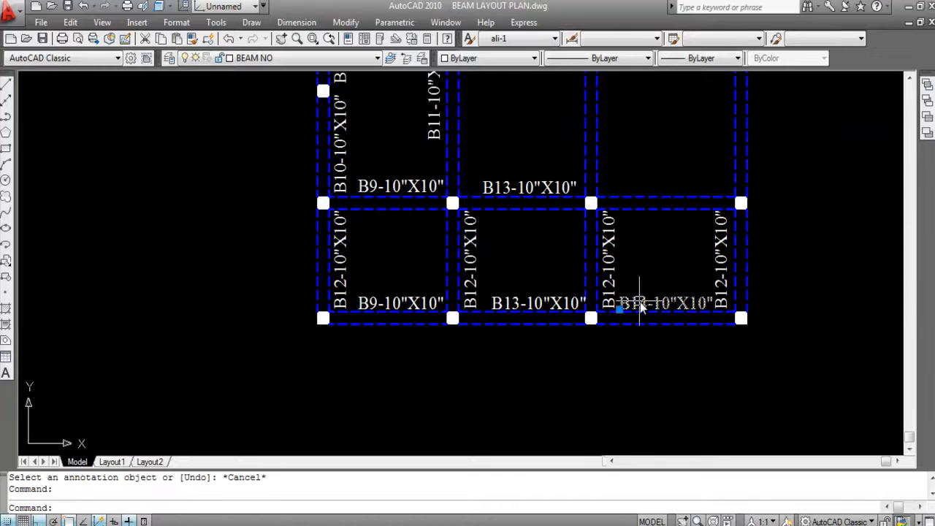
pyautogui.write('CO')
pyautogui.press('Return')
pyautogui.click(676, 310)
pyautogui.scroll(3, 672, 199)
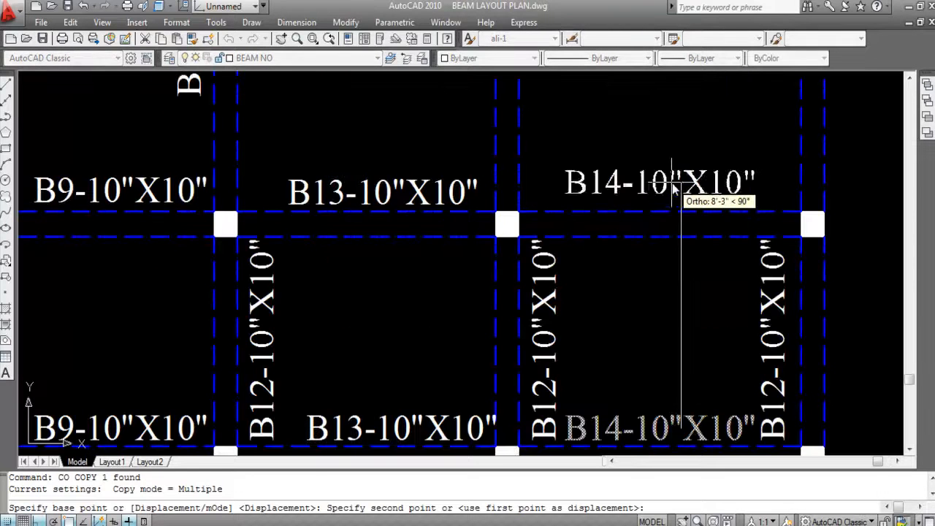
pyautogui.click(672, 193)
pyautogui.press('Escape')
pyautogui.scroll(-4, 709, 307)
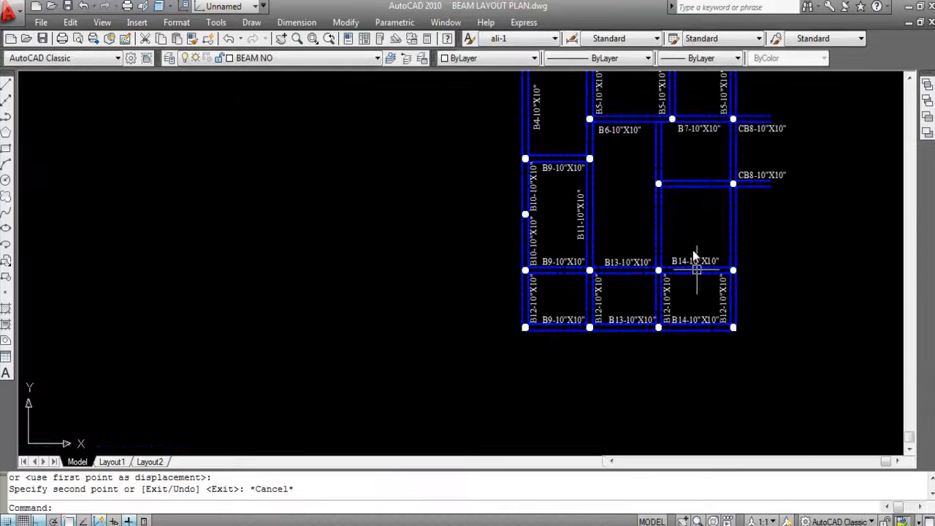
# - Copy the B11-10"X10" label straight across to beside the third vertical beam, above the B13 beam
pyautogui.scroll(2, 693, 251)
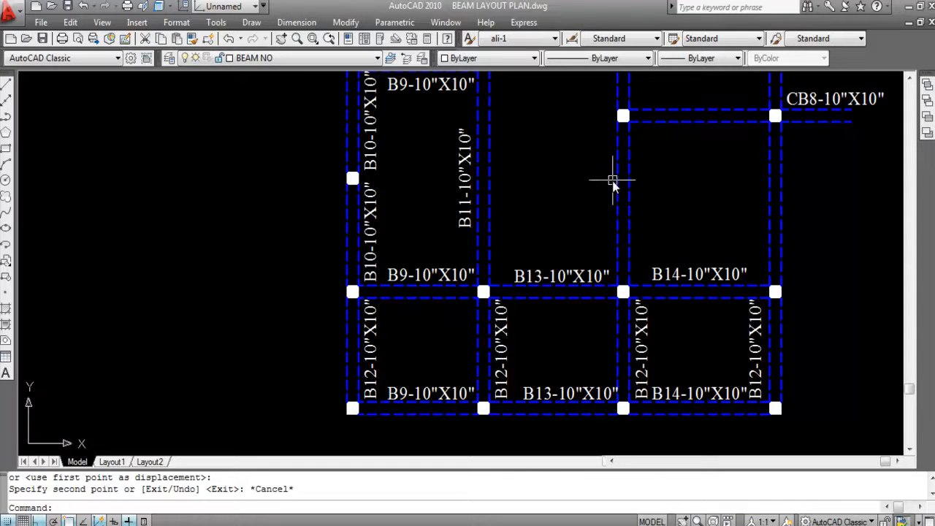
pyautogui.click(466, 179)
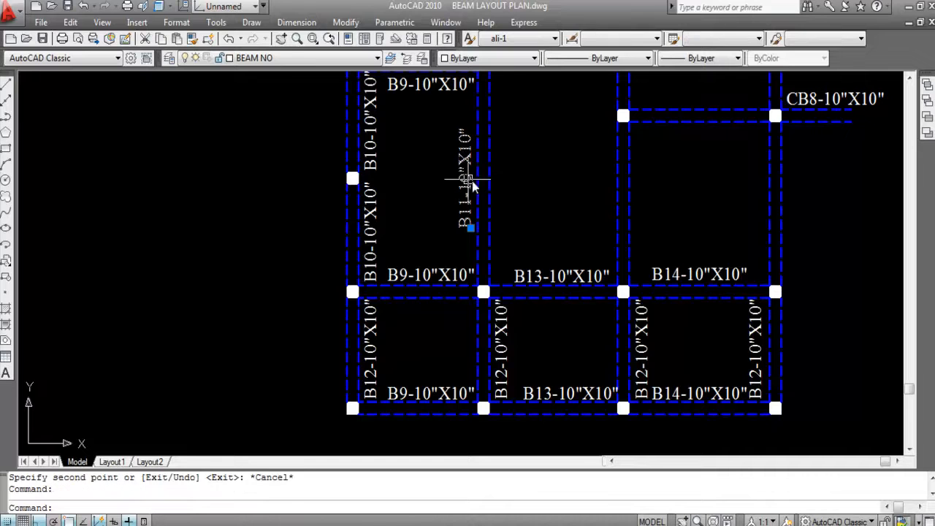
pyautogui.press('Return')
pyautogui.click(480, 181)
pyautogui.scroll(3, 614, 197)
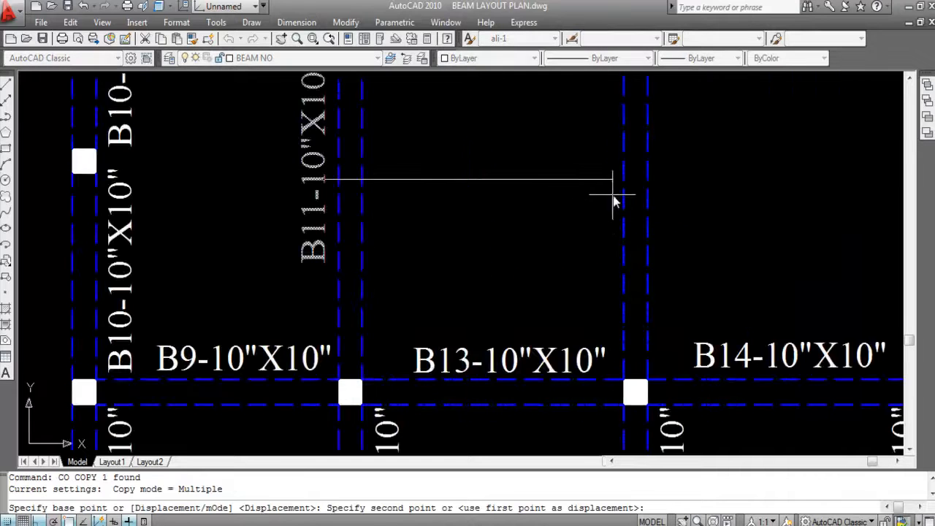
pyautogui.click(607, 205)
pyautogui.scroll(-5, 607, 204)
pyautogui.press('Escape')
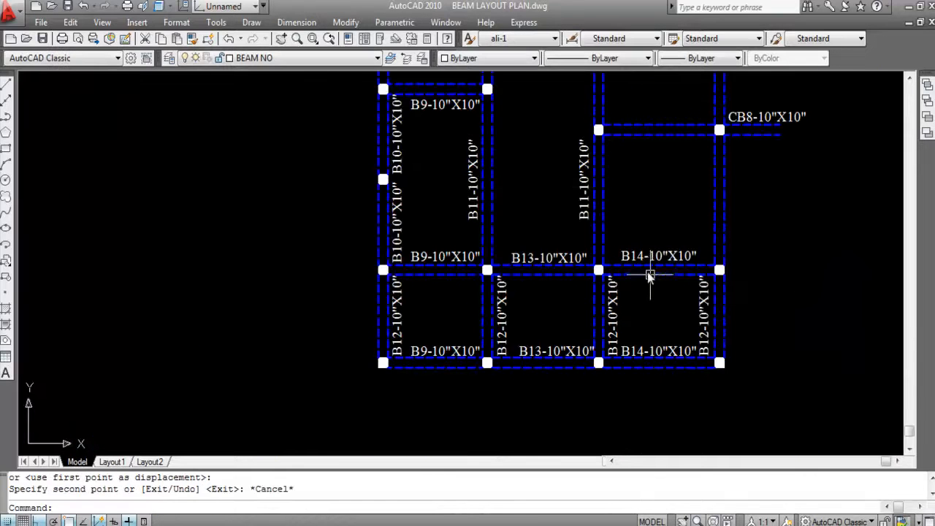
# - Change the copied label beside the third vertical beam, above the B13 beam, to B15-10"X10"
pyautogui.scroll(2, 584, 191)
pyautogui.doubleClick(586, 201)
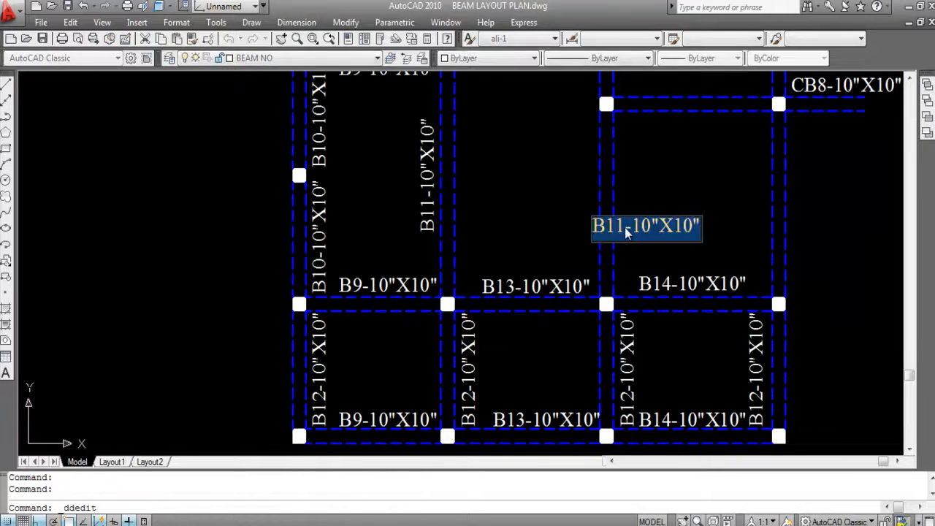
pyautogui.click(624, 226)
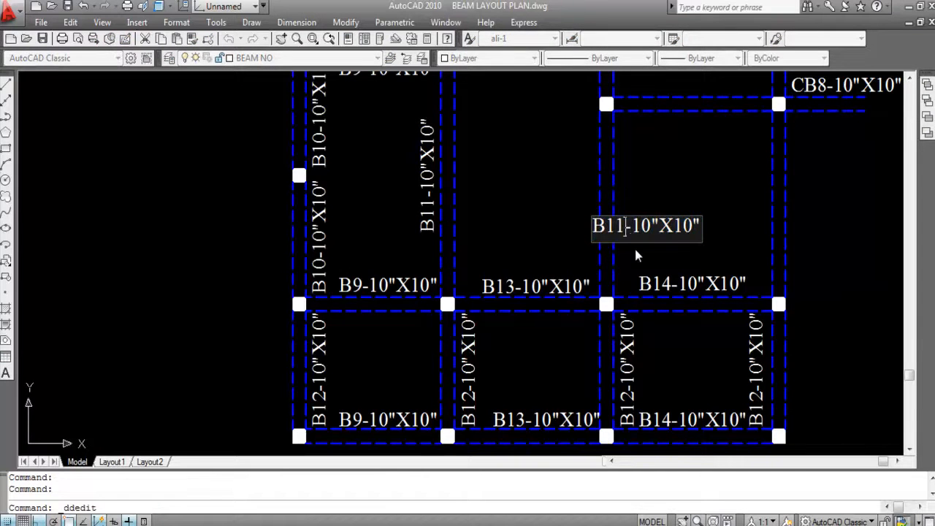
pyautogui.press('BackSpace')
pyautogui.write('5')
pyautogui.press('Return')
pyautogui.scroll(-2, 612, 197)
pyautogui.press('Escape')
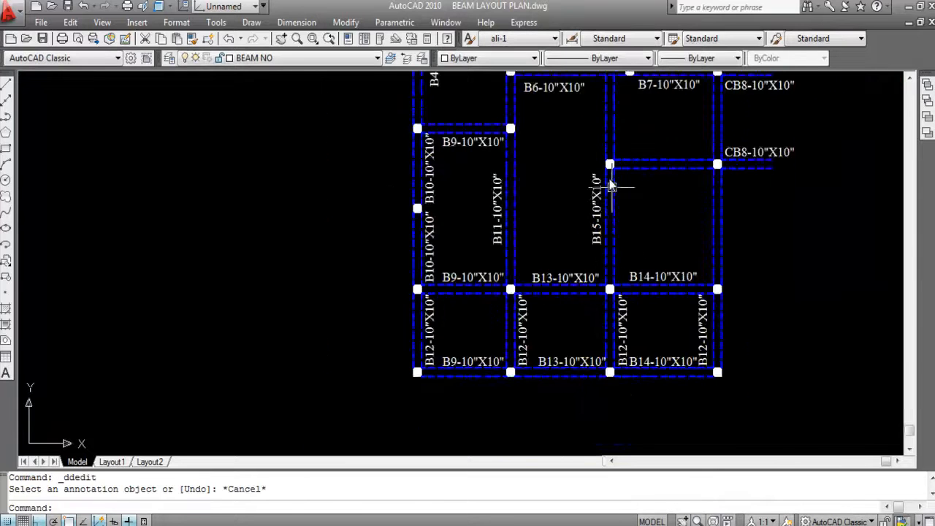
# - Move the B15-10"X10" label slightly straight down along the third vertical beam
pyautogui.scroll(2, 610, 179)
pyautogui.click(586, 244)
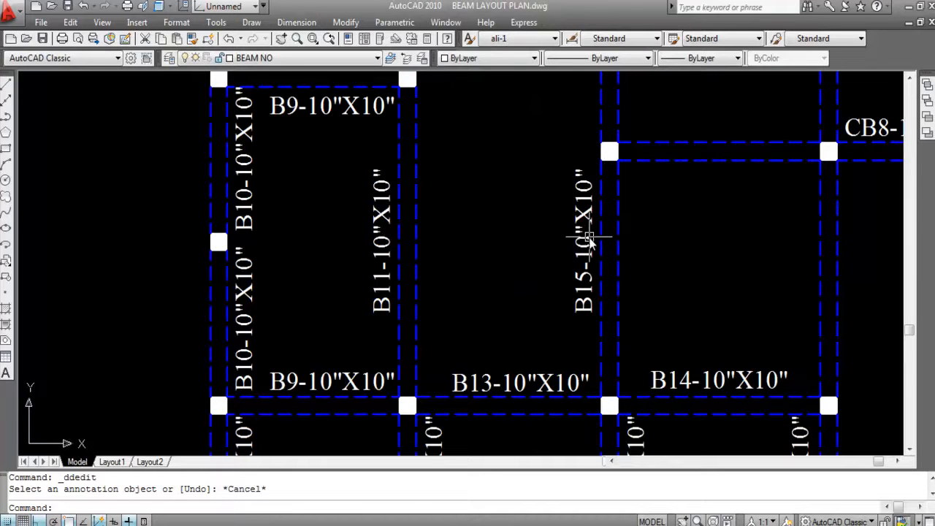
pyautogui.write('m')
pyautogui.press('Return')
pyautogui.click(677, 267)
pyautogui.click(679, 276)
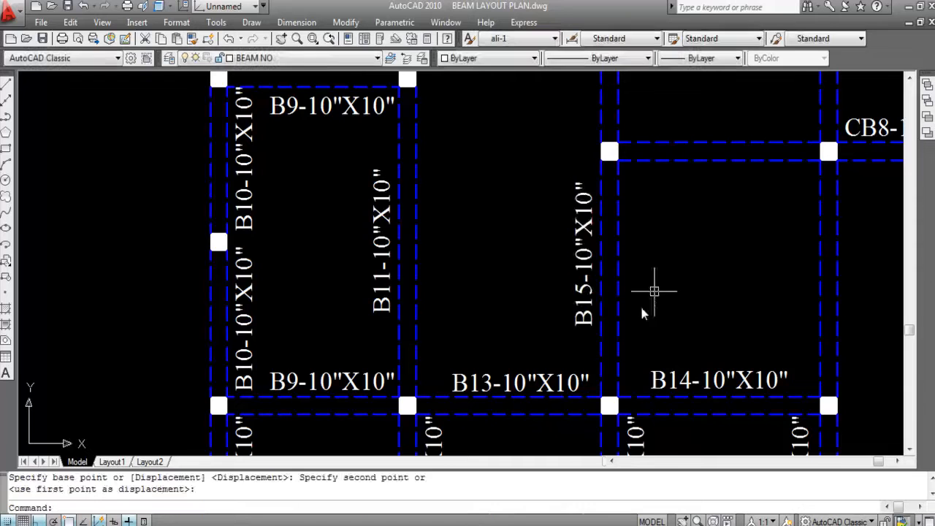
# - Highlight the vertical beam lines beside the B15 and B11 labels to compare their spans
pyautogui.click(626, 228)
pyautogui.click(600, 223)
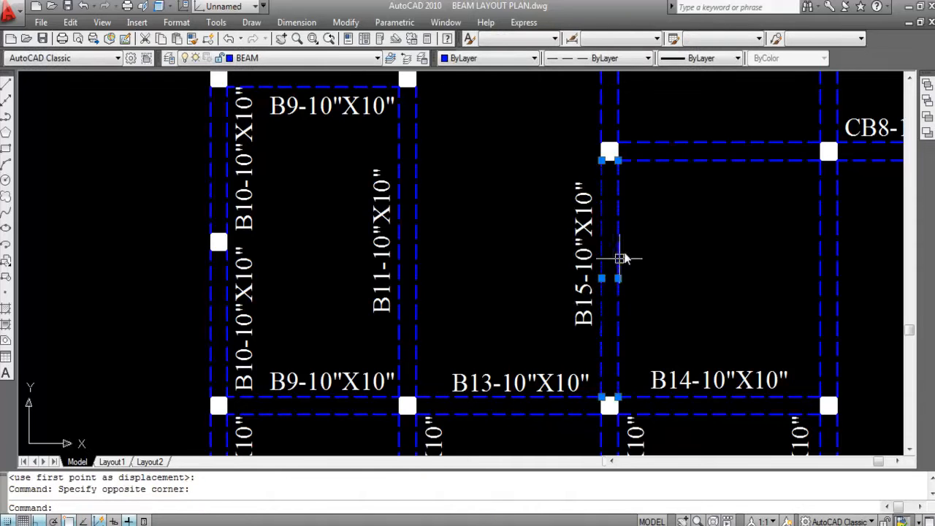
pyautogui.scroll(-1, 623, 252)
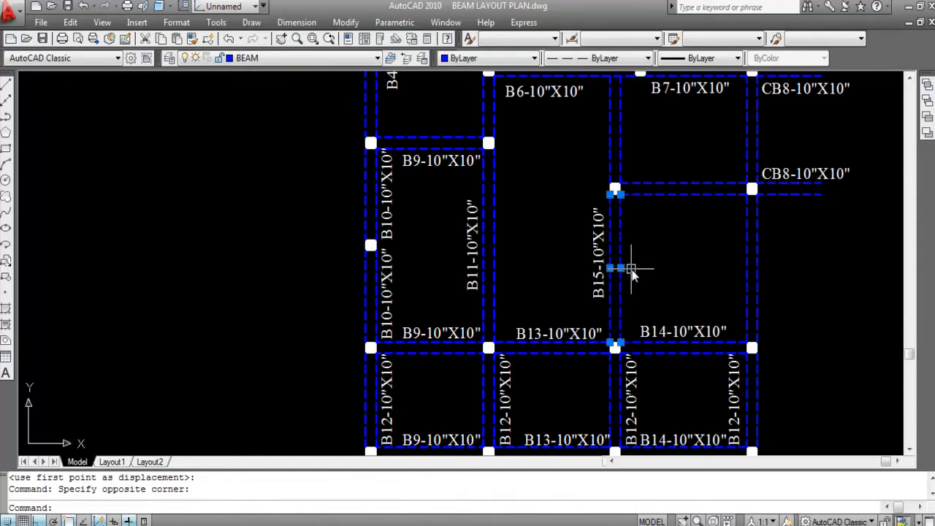
pyautogui.press('Escape')
pyautogui.click(529, 276)
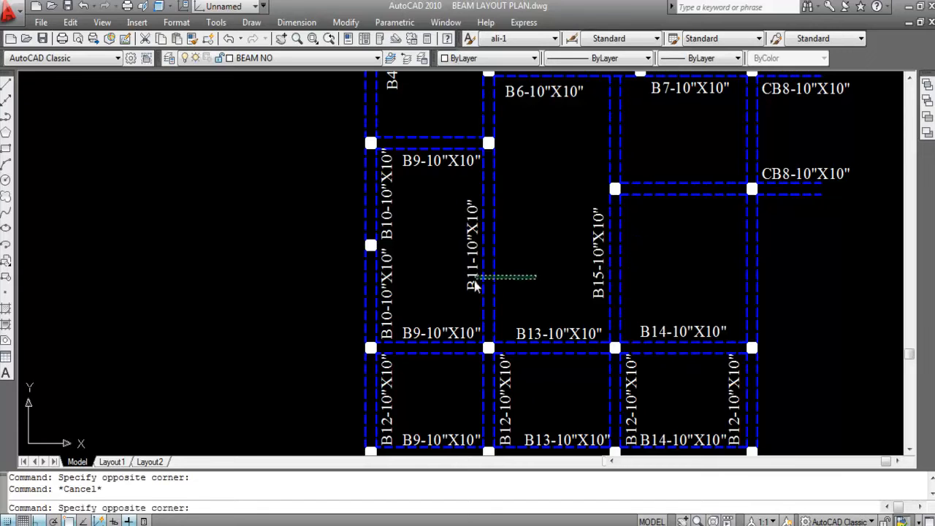
pyautogui.click(479, 272)
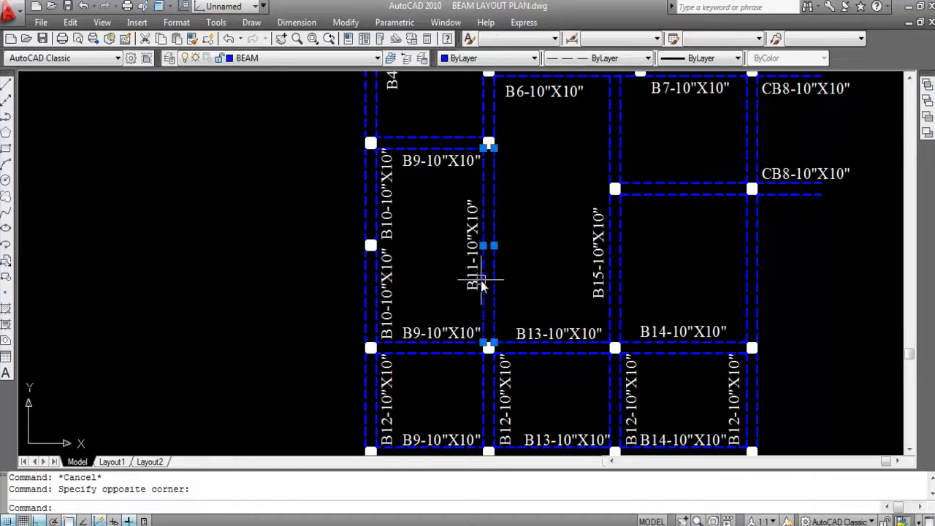
pyautogui.press('Escape')
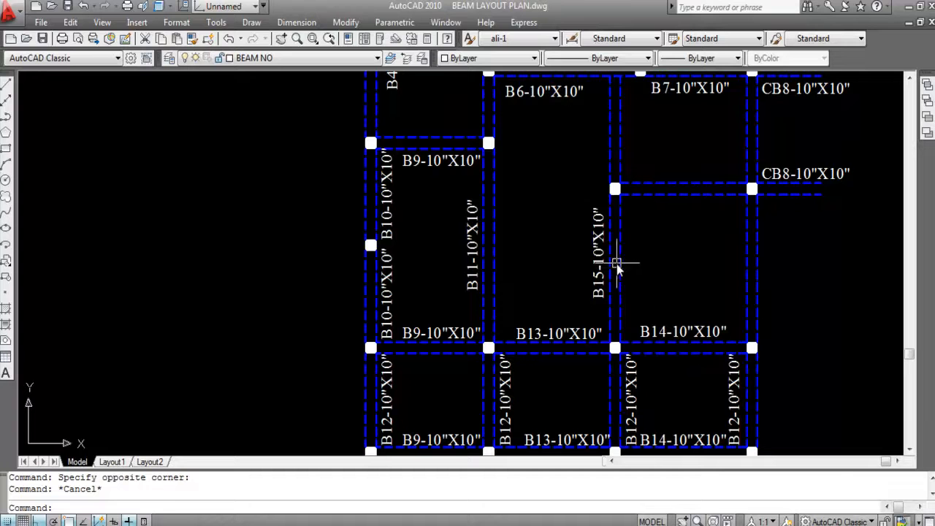
# - Copy the B15-10"X10" label about 8'-7" straight up to beside the next segment of the third vertical beam
pyautogui.click(595, 248)
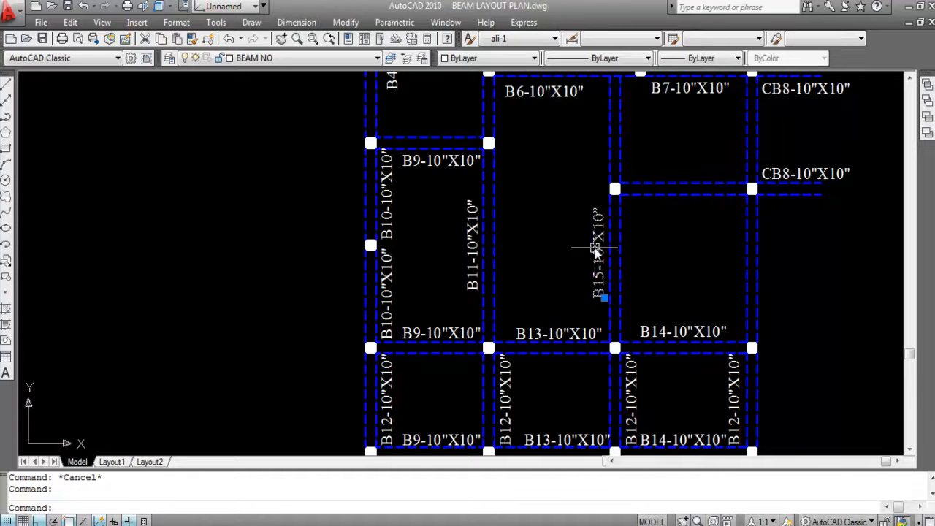
pyautogui.write('O')
pyautogui.press('Return')
pyautogui.click(595, 249)
pyautogui.scroll(2, 611, 188)
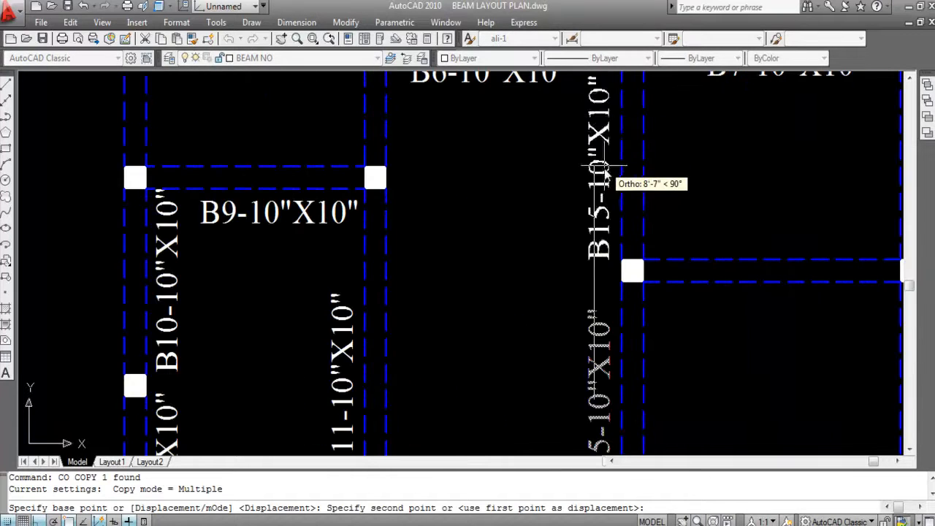
pyautogui.click(606, 161)
pyautogui.press('Escape')
# - Change the copied label on the third vertical beam's upper segment to B16-10"X10"
pyautogui.scroll(-2, 605, 139)
pyautogui.scroll(1, 628, 142)
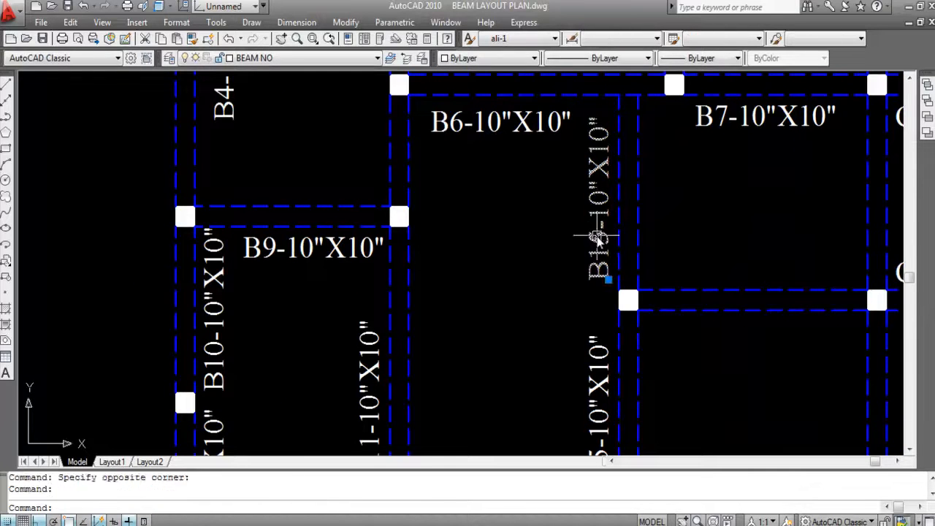
pyautogui.doubleClick(595, 236)
pyautogui.click(656, 274)
pyautogui.press('BackSpace')
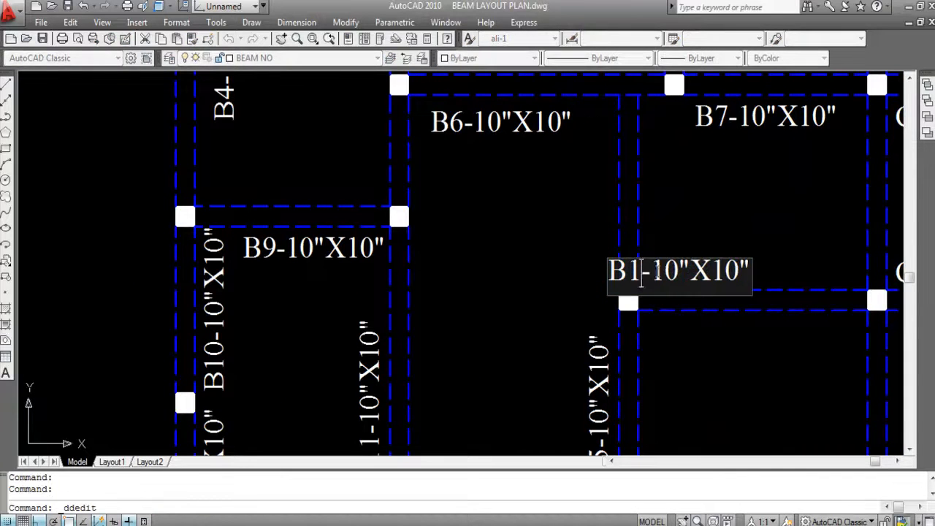
pyautogui.write('6')
pyautogui.click(698, 210)
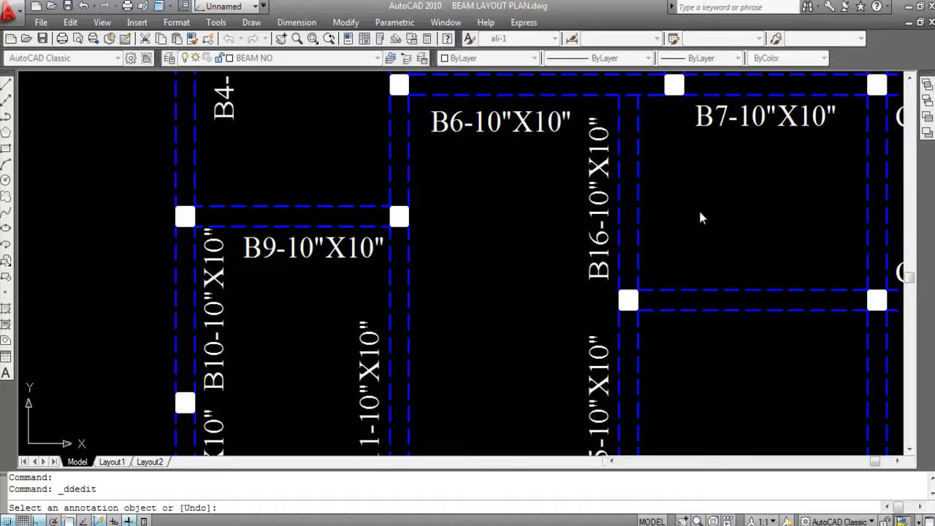
pyautogui.press('Escape')
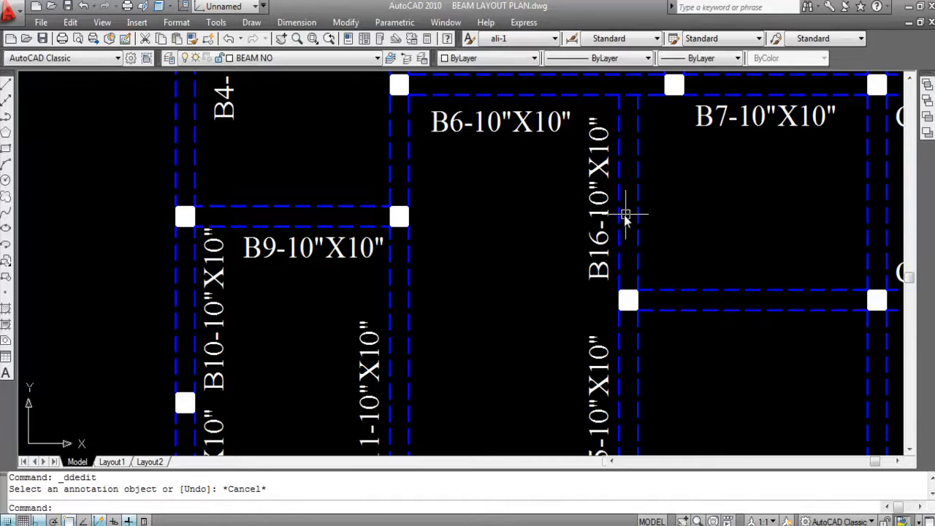
# - Compare the span of the B16 beam with the last vertical beam between the two CB8 cantilevers
pyautogui.scroll(-2, 636, 211)
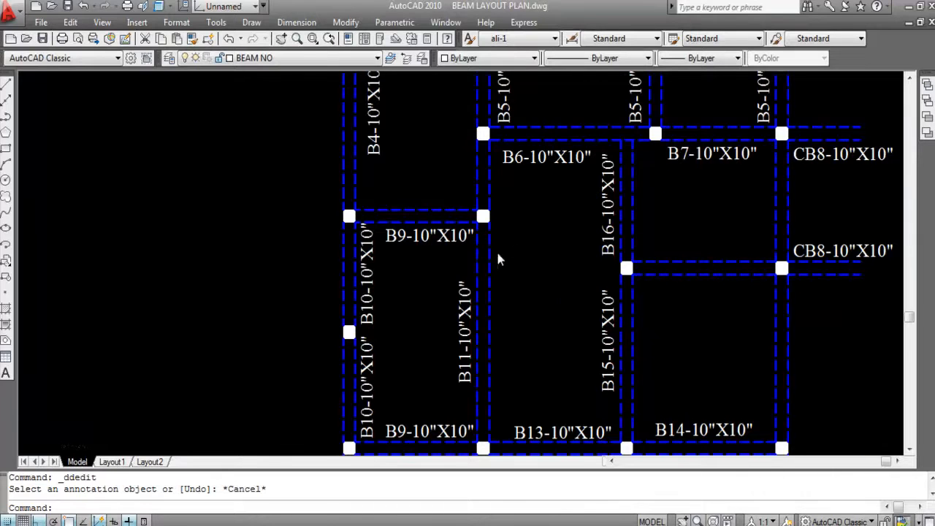
pyautogui.scroll(-3, 594, 223)
pyautogui.scroll(2, 590, 215)
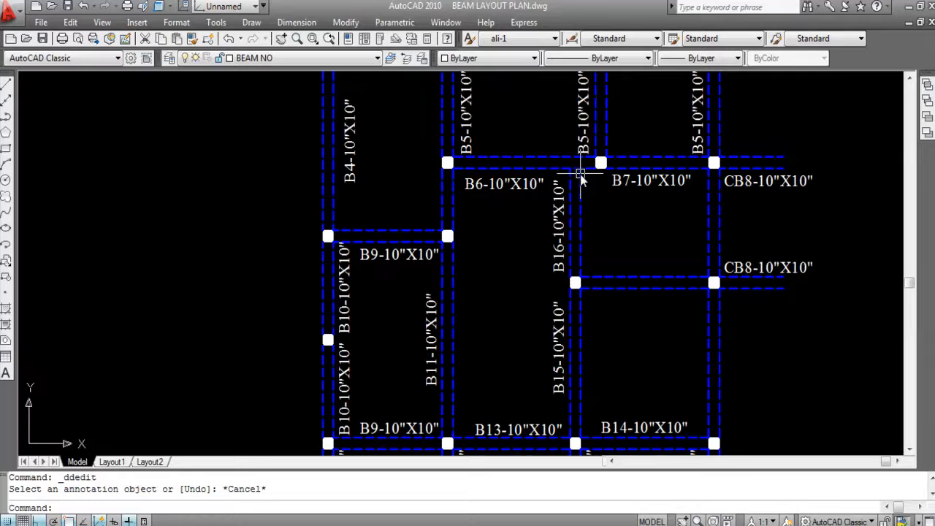
pyautogui.click(737, 227)
pyautogui.click(687, 211)
pyautogui.click(585, 237)
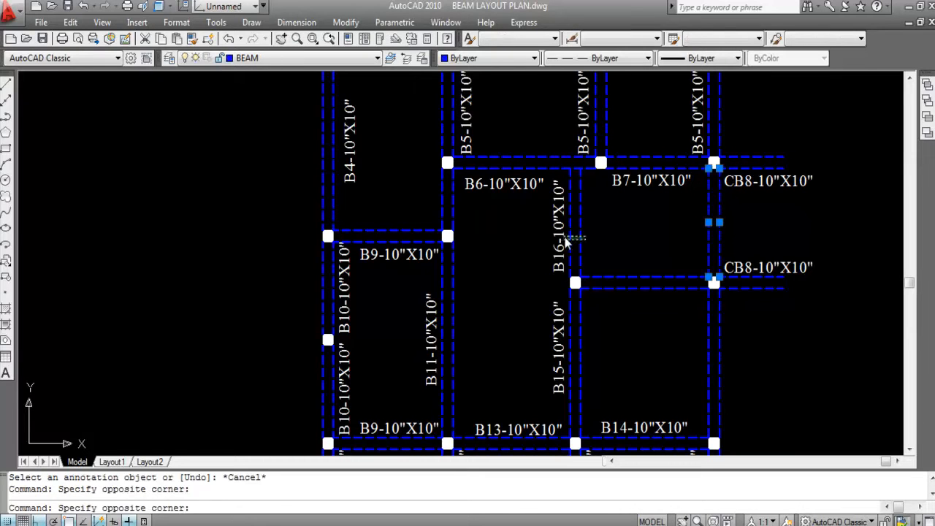
pyautogui.click(565, 243)
pyautogui.press('Escape')
# - Measure the B16 beam and the last vertical beam between the CB8 cantilevers with temporary linear dimensions
pyautogui.click(296, 22)
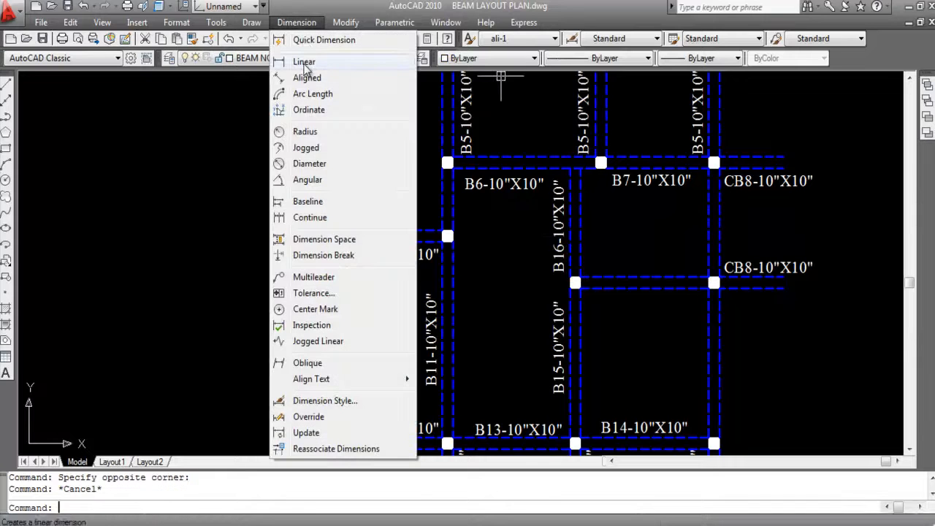
pyautogui.click(305, 64)
pyautogui.press('Return')
pyautogui.click(579, 255)
pyautogui.scroll(8, 598, 249)
pyautogui.scroll(-7, 585, 249)
pyautogui.press('Return')
pyautogui.press('Return')
pyautogui.press('Return')
pyautogui.click(710, 238)
pyautogui.scroll(5, 657, 235)
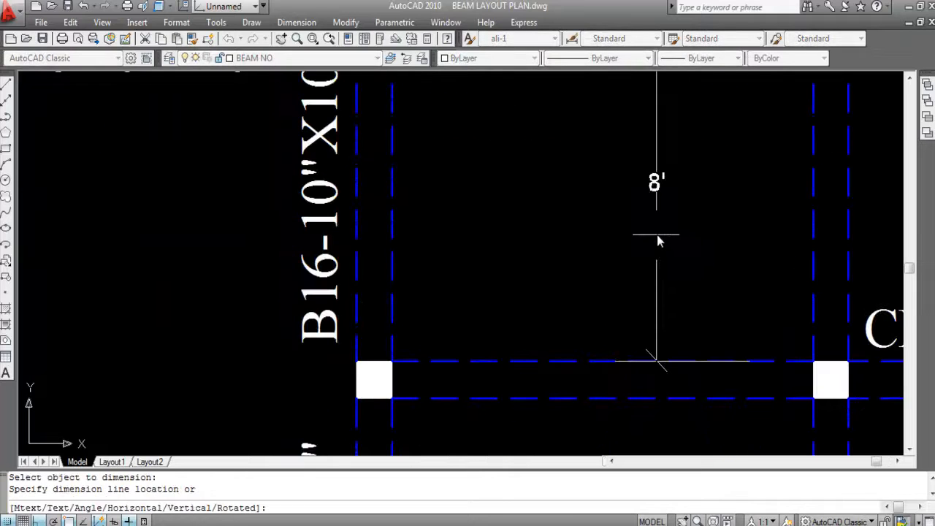
pyautogui.press('Escape')
# - Copy the B16-10"X10" label about 11' straight across to beside the last vertical beam, between the two CB8 cantilevers
pyautogui.scroll(-5, 632, 240)
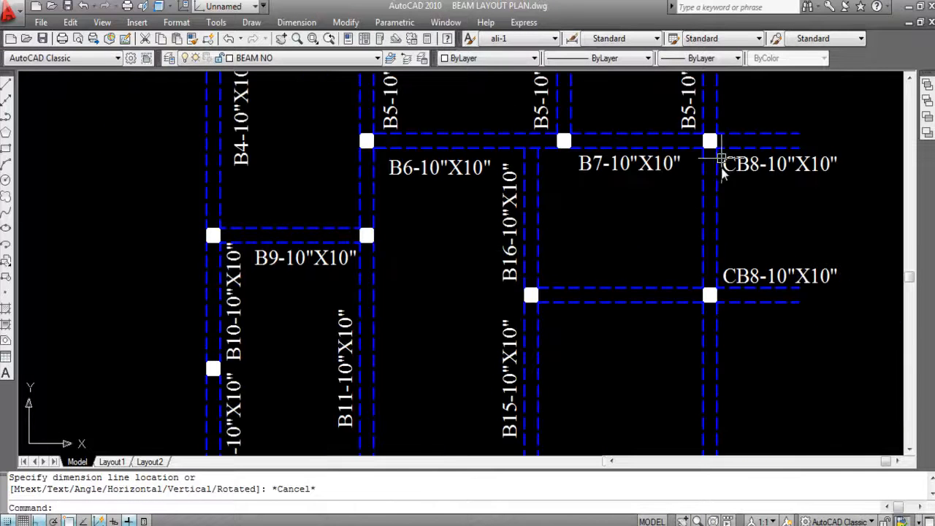
pyautogui.click(507, 251)
pyautogui.write('C')
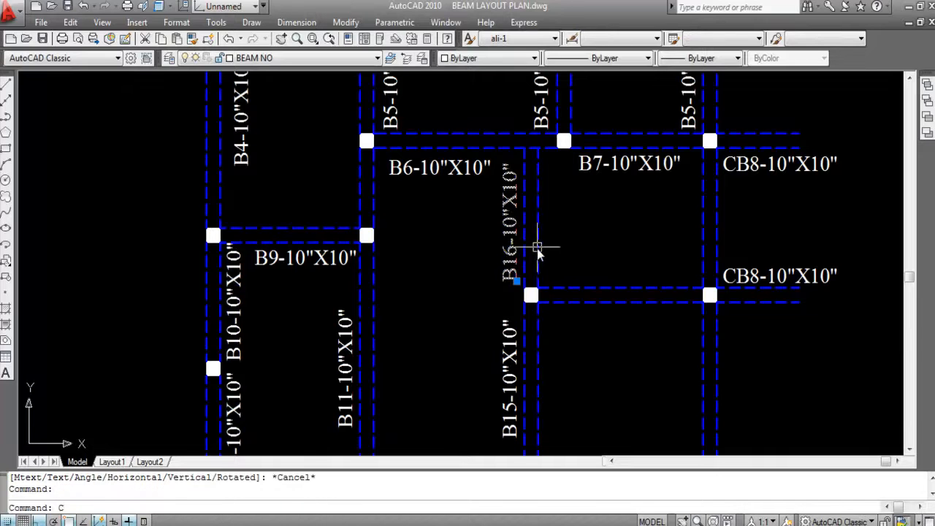
pyautogui.write('O')
pyautogui.press('Return')
pyautogui.click(517, 235)
pyautogui.scroll(3, 667, 216)
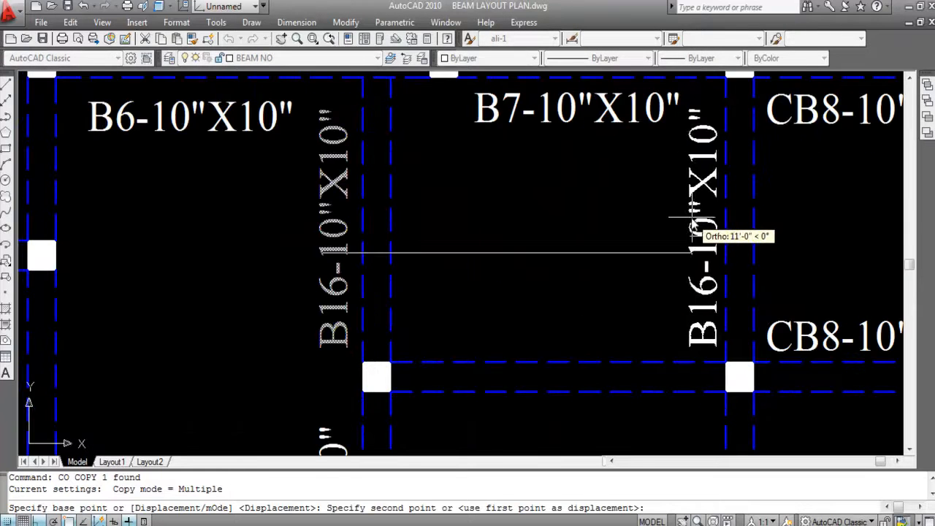
pyautogui.click(694, 227)
pyautogui.press('Escape')
# - Move the B7-10"X10" label about 4" straight to the left, away from the copied B16 label
pyautogui.scroll(-3, 671, 211)
pyautogui.click(617, 154)
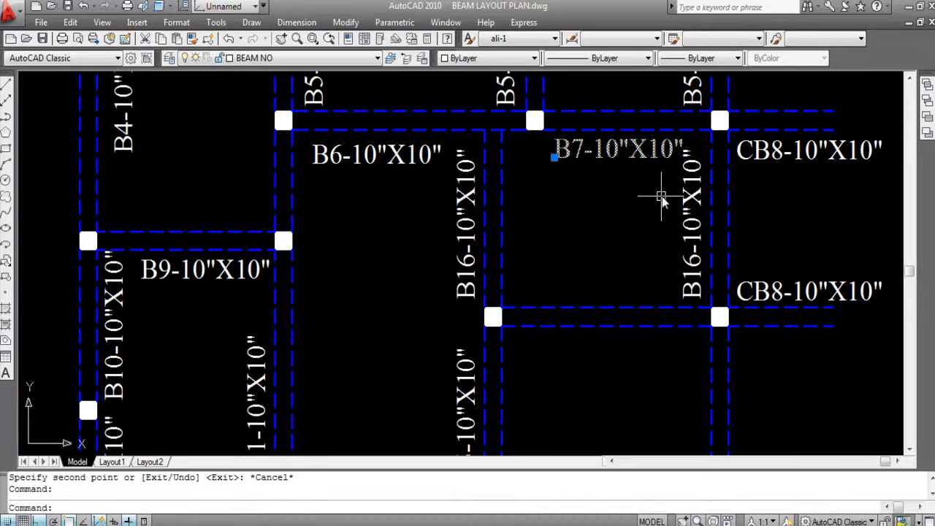
pyautogui.write('M')
pyautogui.press('Return')
pyautogui.click(590, 173)
pyautogui.scroll(3, 591, 173)
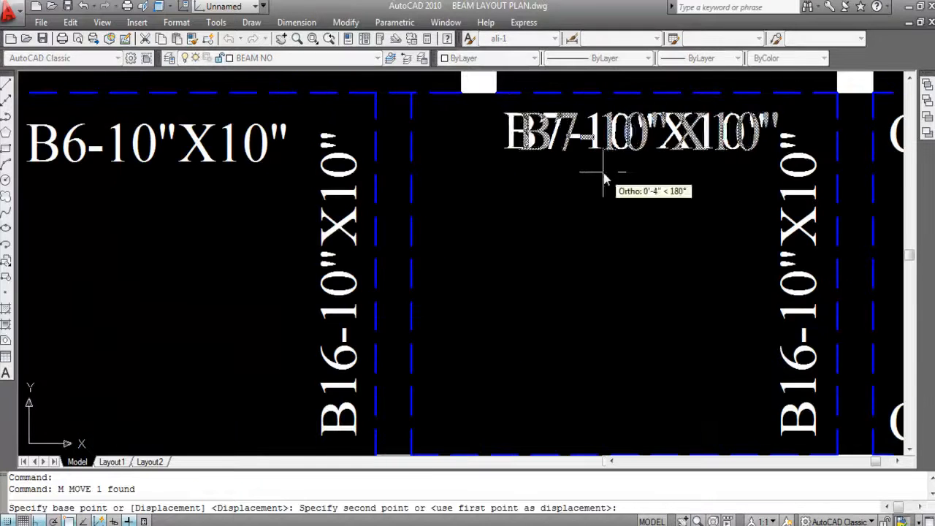
pyautogui.click(601, 173)
# - Copy the B15-10"X10" label straight across to beside the last vertical beam, below the lower CB8 cantilever
pyautogui.scroll(-4, 652, 182)
pyautogui.scroll(2, 705, 261)
pyautogui.scroll(-3, 725, 281)
pyautogui.scroll(-2, 620, 267)
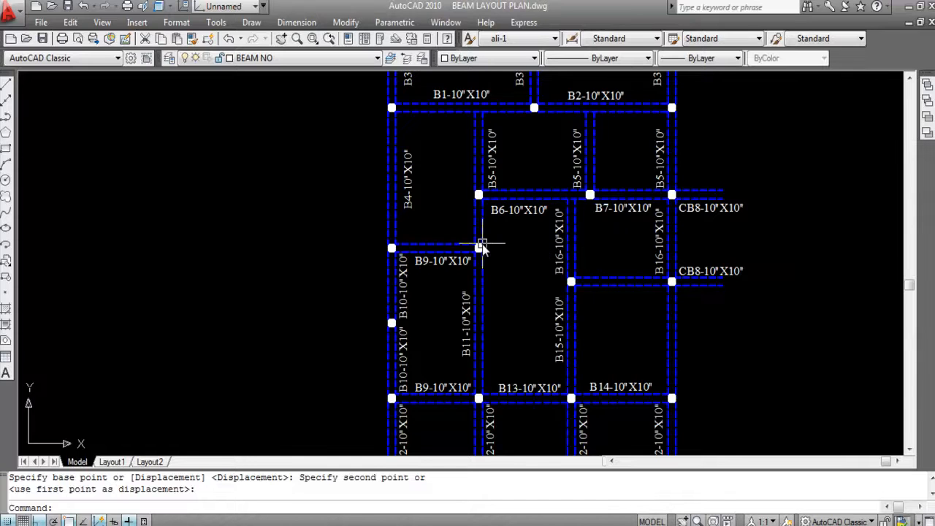
pyautogui.scroll(-2, 521, 261)
pyautogui.scroll(3, 628, 329)
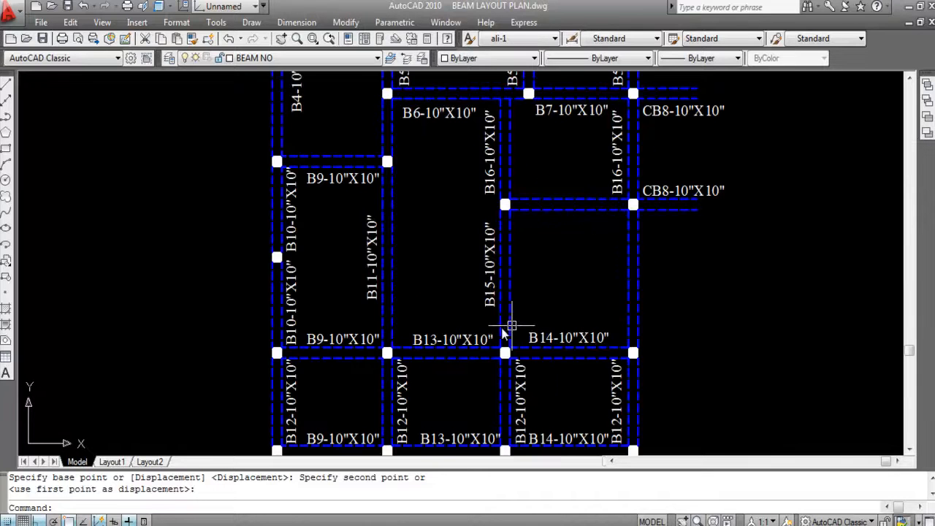
pyautogui.click(488, 287)
pyautogui.write('CO')
pyautogui.press('Return')
pyautogui.click(488, 292)
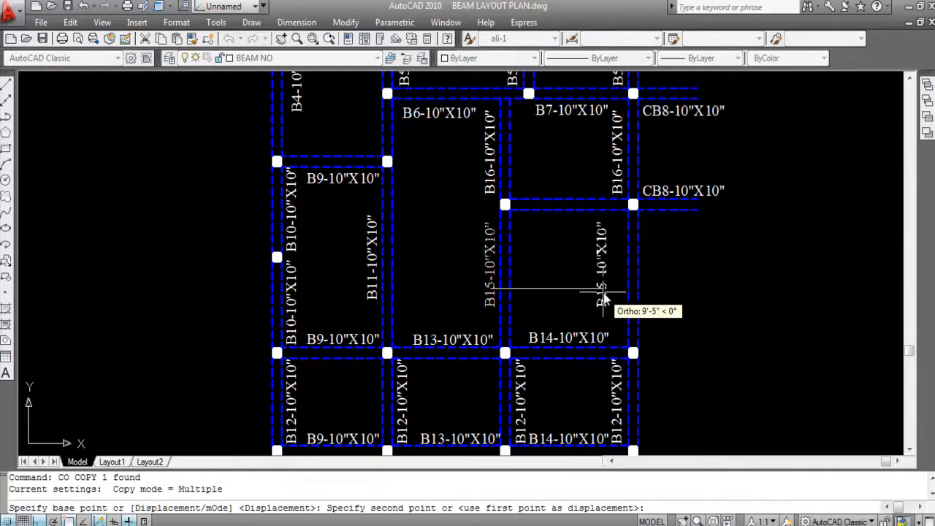
pyautogui.scroll(2, 607, 293)
pyautogui.scroll(2, 606, 293)
pyautogui.click(625, 302)
pyautogui.press('Escape')
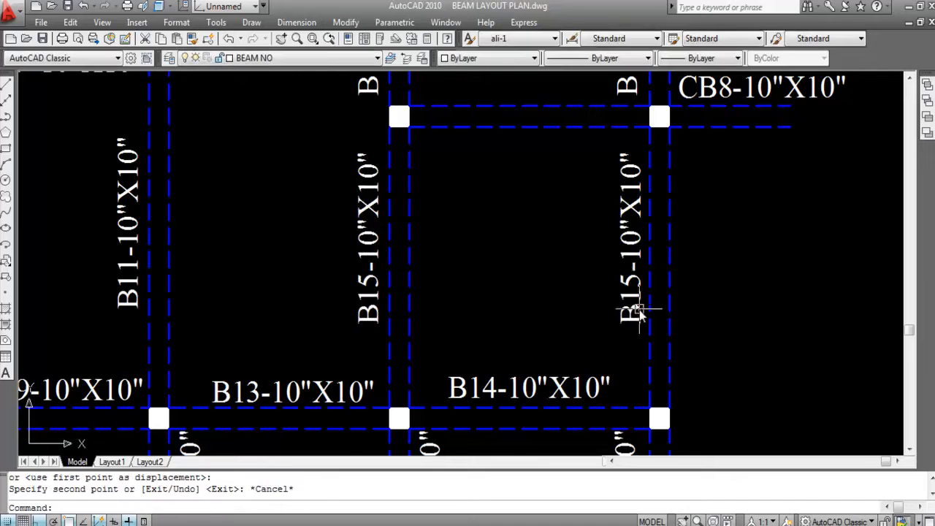
# - Highlight the two vertical beams labelled B15 to compare their spans, and review the labelled lower part of the plan
pyautogui.scroll(-2, 625, 260)
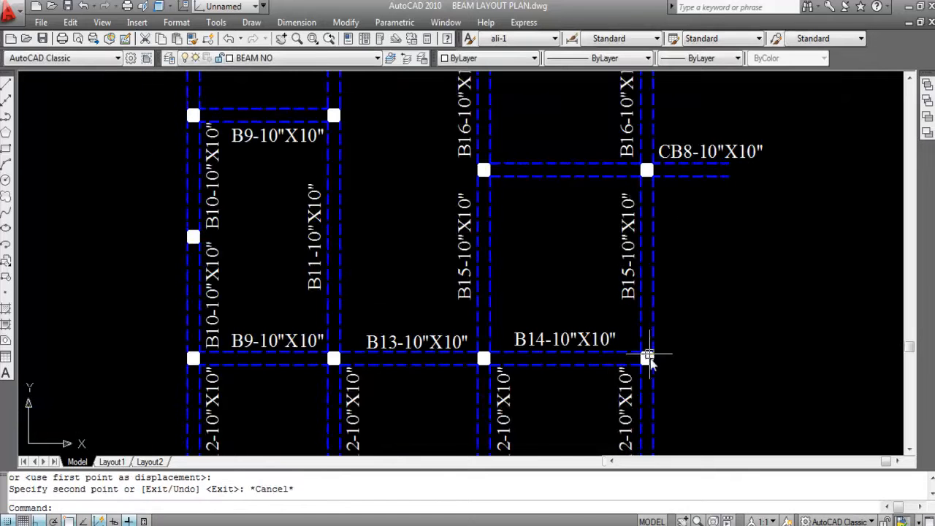
pyautogui.click(685, 303)
pyautogui.click(588, 304)
pyautogui.click(511, 308)
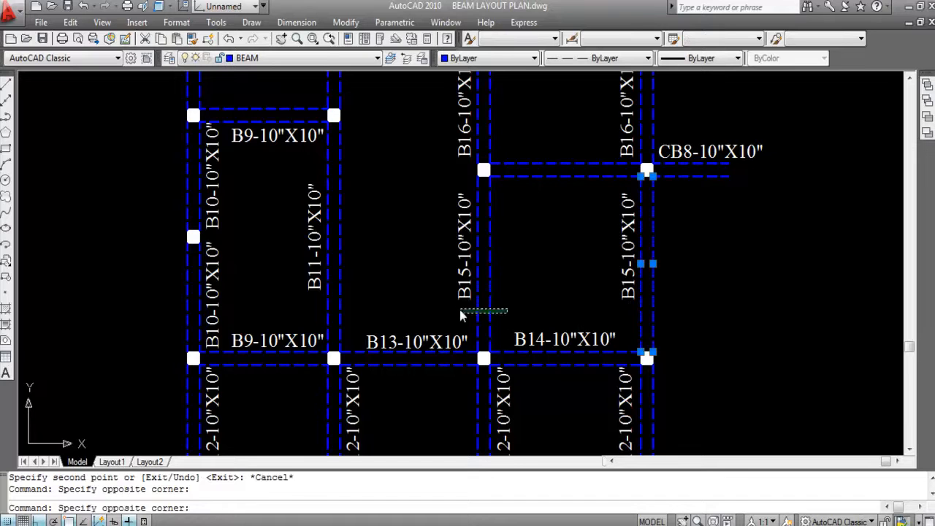
pyautogui.click(463, 313)
pyautogui.press('Escape')
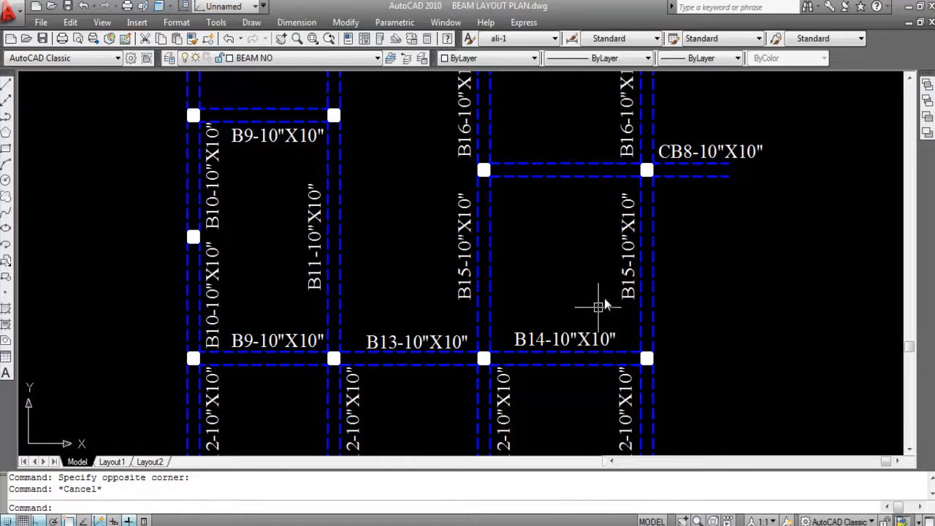
pyautogui.moveTo(620, 274)
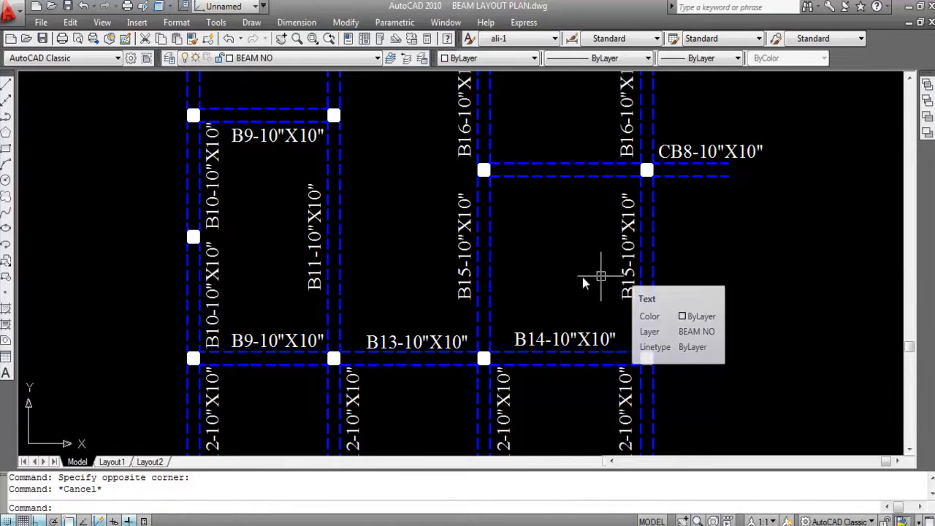
pyautogui.scroll(-4, 607, 277)
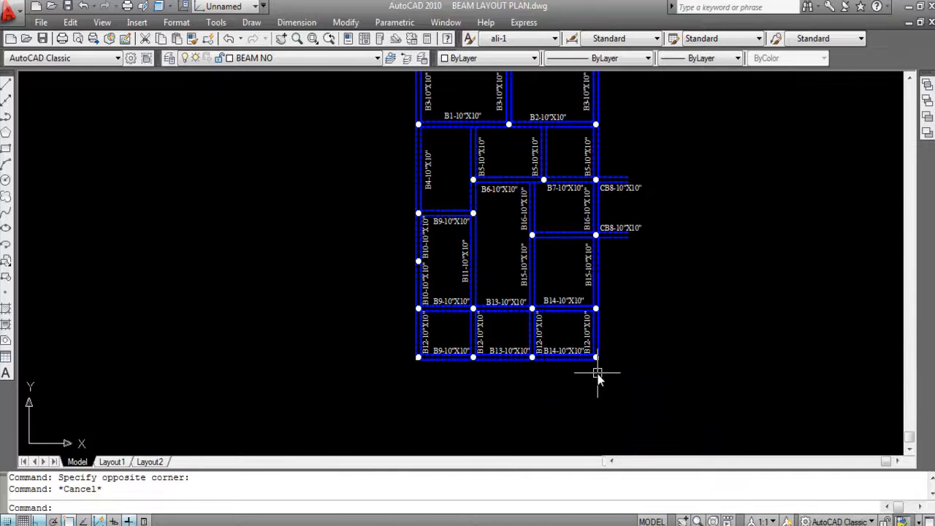
# - Copy the B14-10"X10" label straight up to just below the horizontal beam that meets the lower CB8 cantilever
pyautogui.scroll(2, 571, 212)
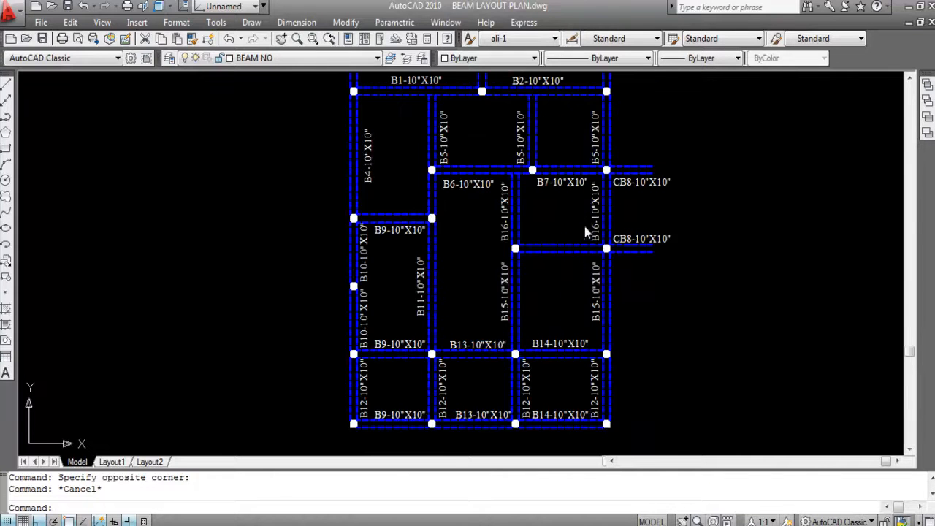
pyautogui.moveTo(592, 282)
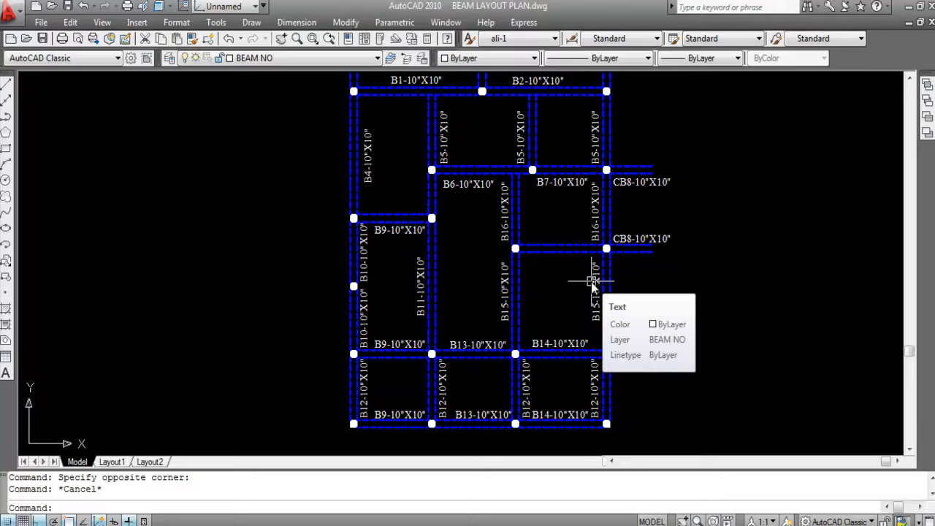
pyautogui.moveTo(559, 343)
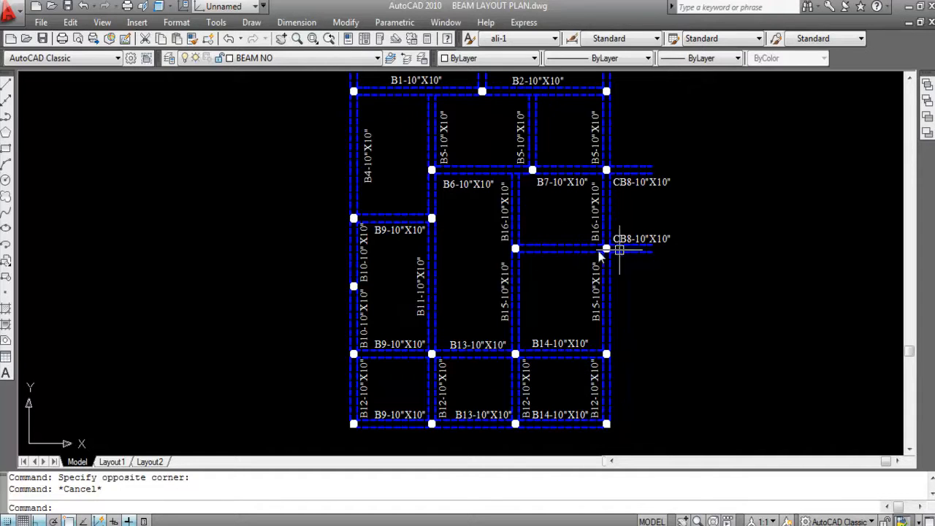
pyautogui.click(547, 343)
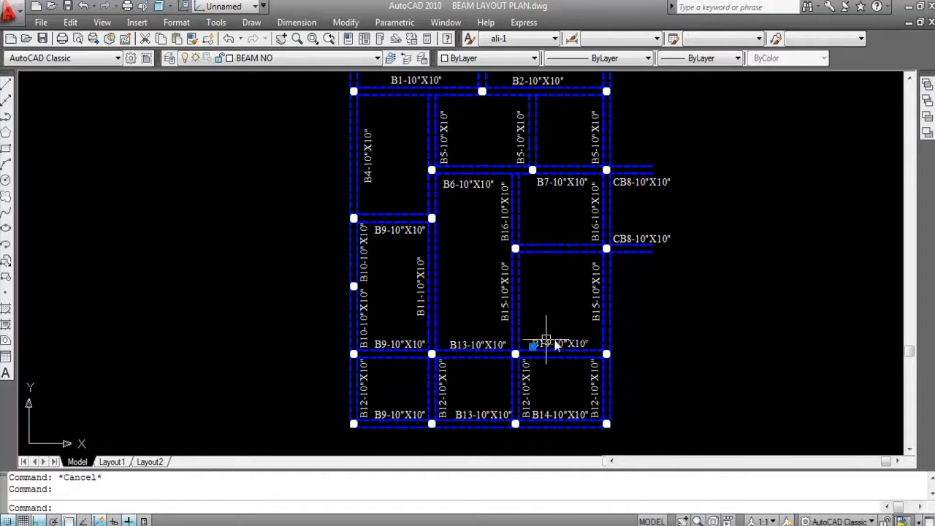
pyautogui.write('CO')
pyautogui.press('Return')
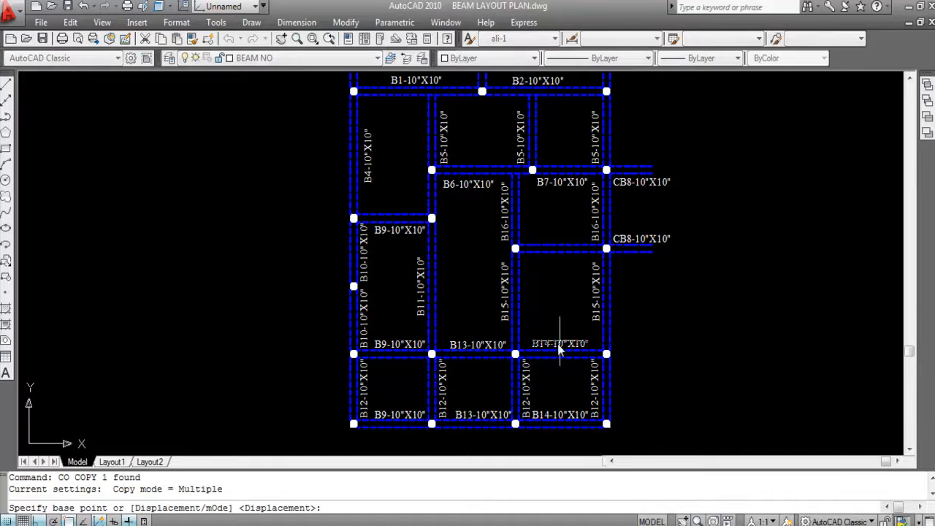
pyautogui.click(559, 343)
pyautogui.scroll(5, 559, 248)
pyautogui.click(557, 279)
pyautogui.press('Escape')
# - Examine the lower bays and the whole plan to check that every beam carries a label
pyautogui.scroll(-5, 598, 223)
pyautogui.scroll(3, 616, 313)
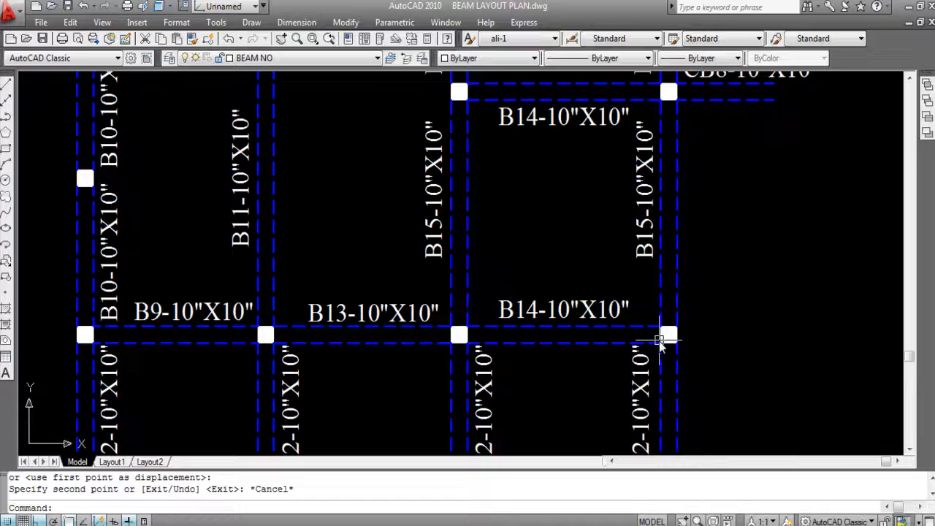
pyautogui.scroll(-2, 591, 247)
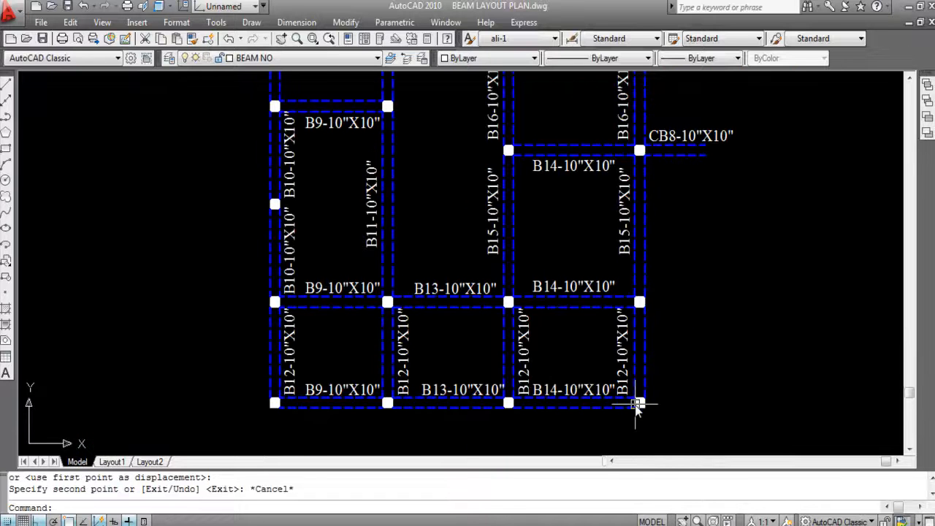
pyautogui.scroll(-2, 599, 358)
pyautogui.scroll(3, 605, 255)
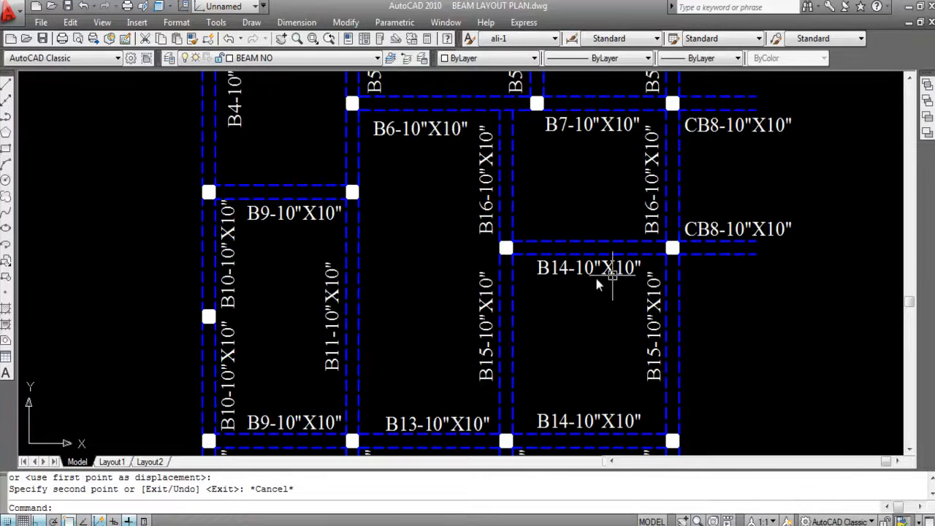
pyautogui.scroll(-3, 606, 241)
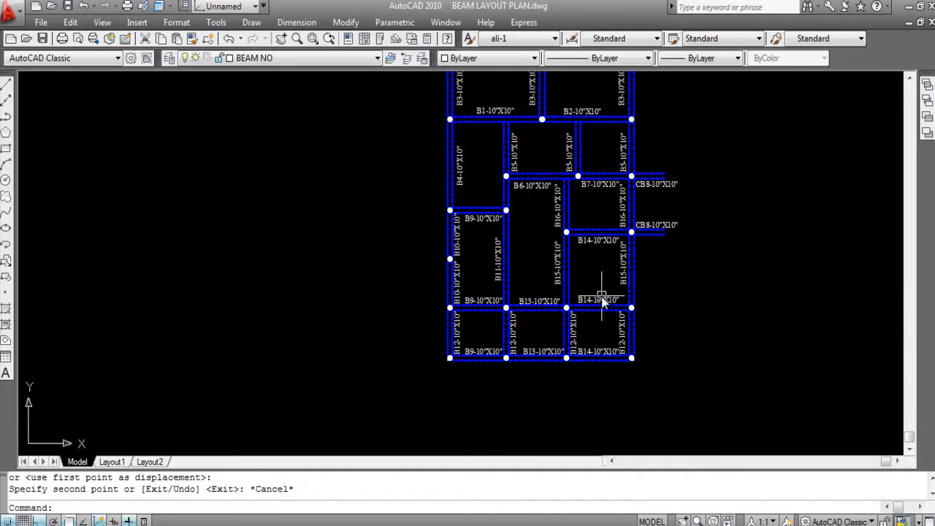
pyautogui.scroll(-2, 680, 303)
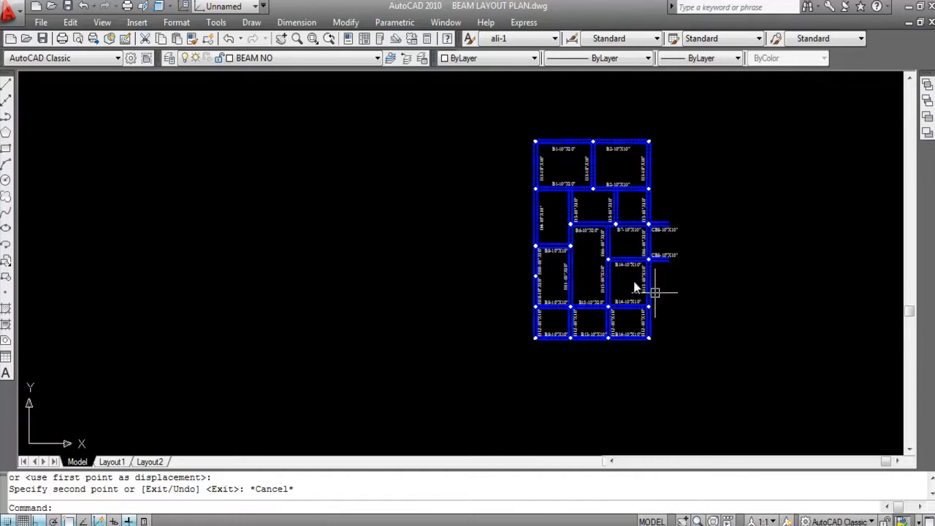
pyautogui.scroll(2, 476, 213)
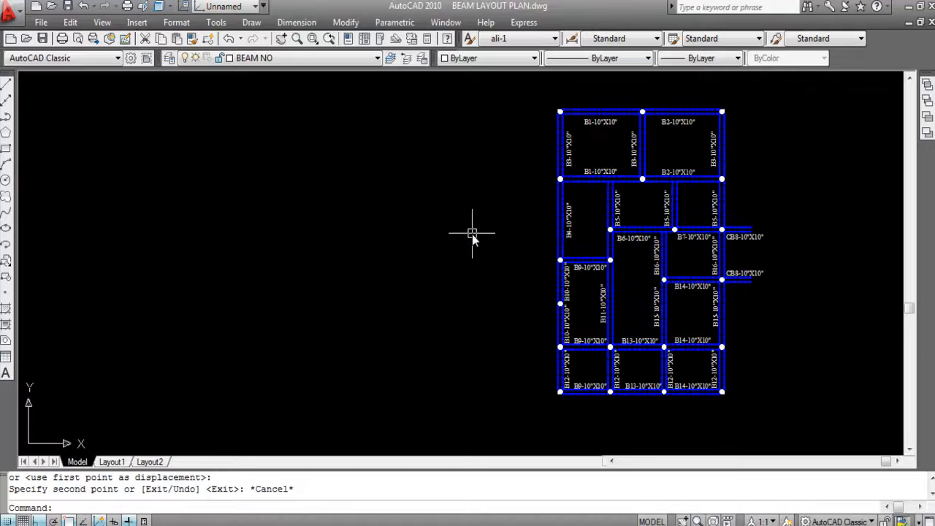
pyautogui.scroll(-2, 334, 224)
pyautogui.scroll(4, 540, 170)
pyautogui.scroll(-3, 527, 197)
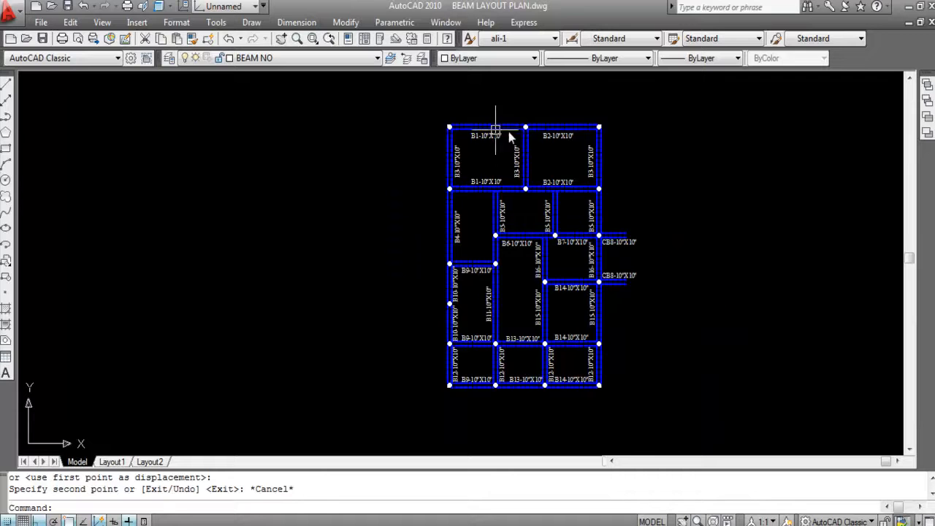
# - Review the B1 to B5 labels in the upper bays, comparing the beams that share a number
pyautogui.scroll(2, 566, 120)
pyautogui.scroll(3, 475, 153)
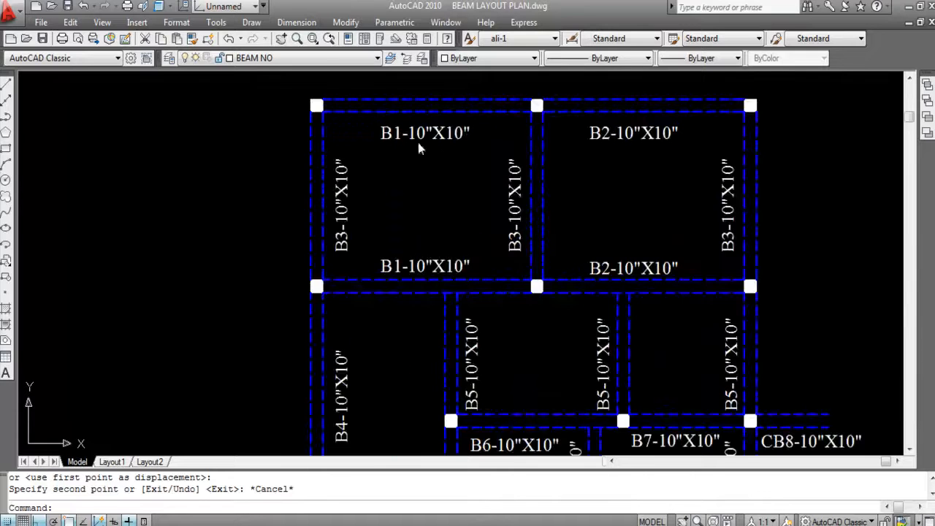
pyautogui.scroll(-2, 256, 148)
pyautogui.scroll(2, 305, 115)
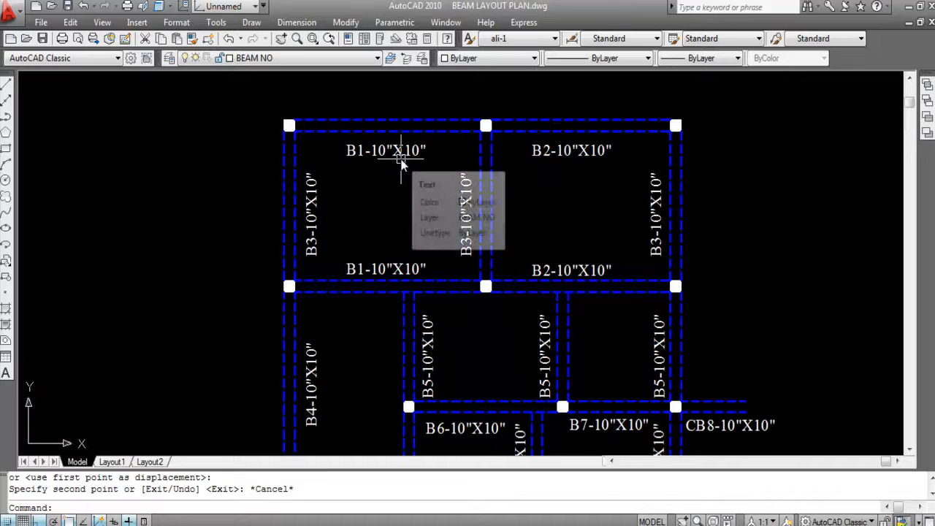
pyautogui.scroll(-2, 403, 142)
pyautogui.scroll(3, 375, 247)
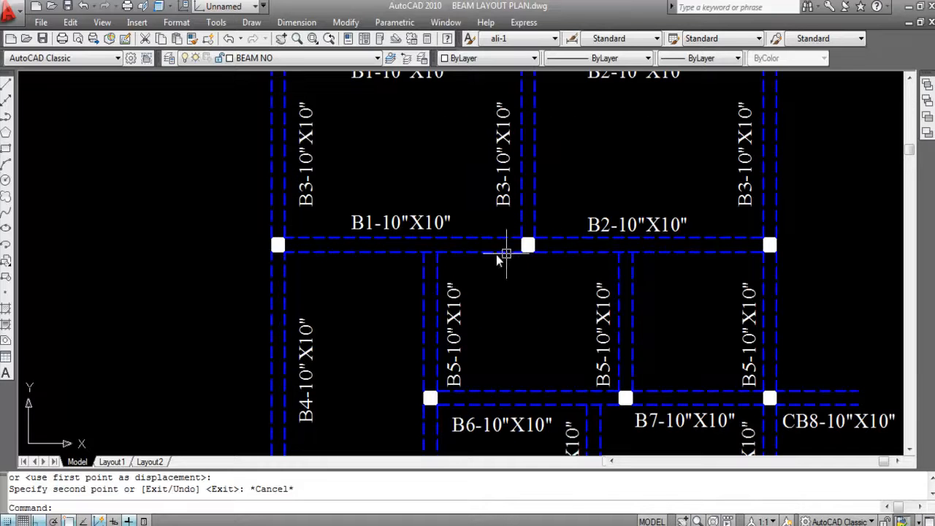
pyautogui.scroll(-2, 363, 244)
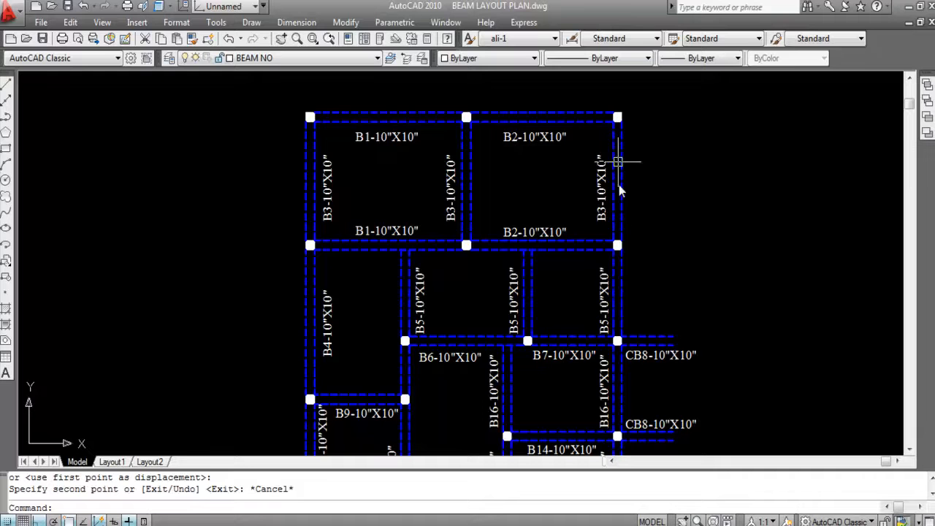
pyautogui.scroll(-1, 358, 114)
pyautogui.scroll(2, 356, 257)
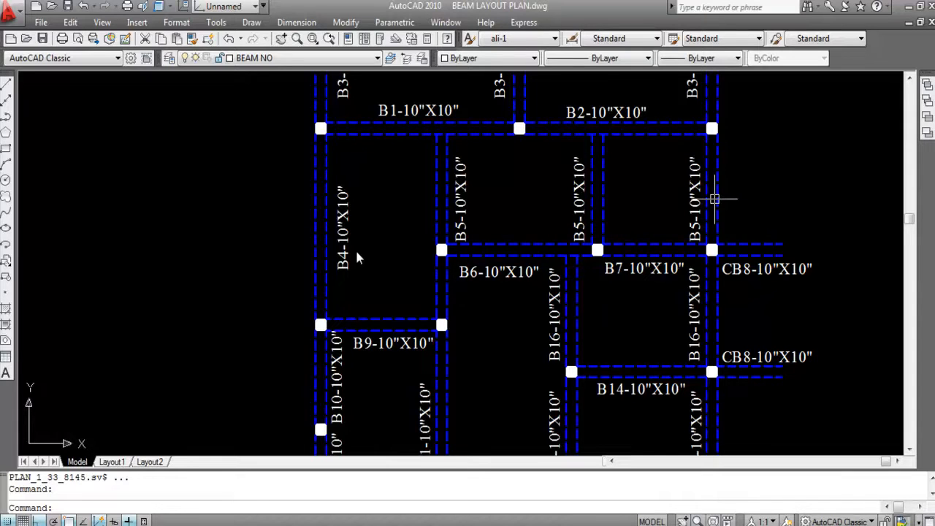
# - Highlight the horizontal beam labelled B6 to check its span, and review the B7 and CB8 cantilever labels beside it
pyautogui.scroll(-2, 605, 187)
pyautogui.scroll(2, 544, 226)
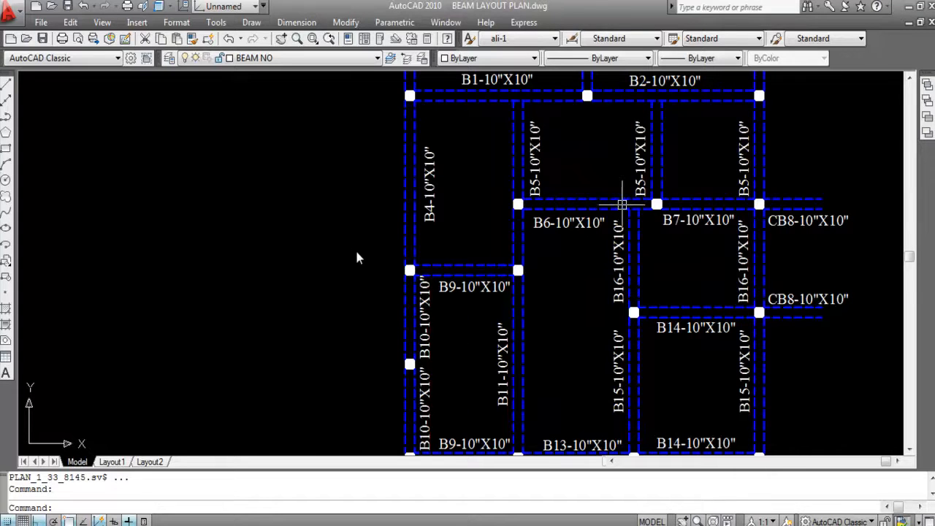
pyautogui.click(597, 200)
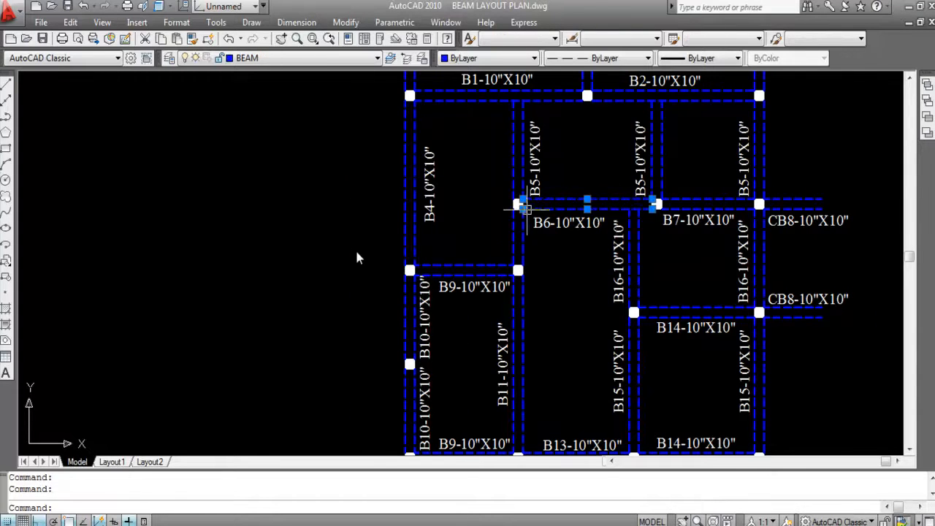
pyautogui.scroll(2, 525, 208)
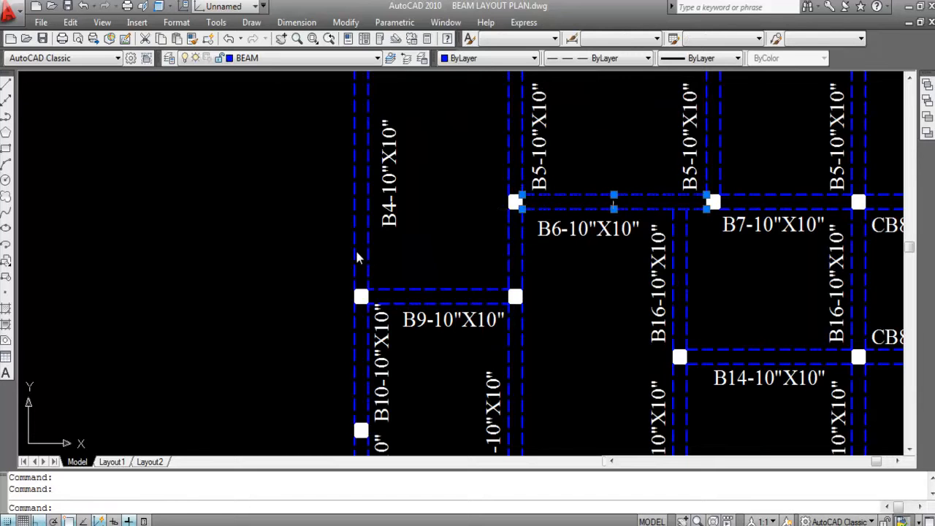
pyautogui.press('Escape')
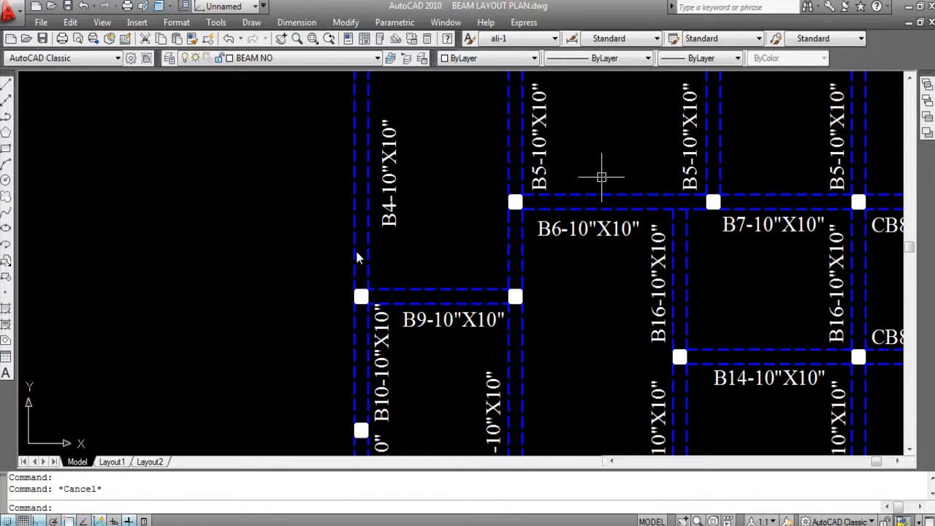
pyautogui.scroll(-2, 604, 179)
pyautogui.scroll(2, 753, 199)
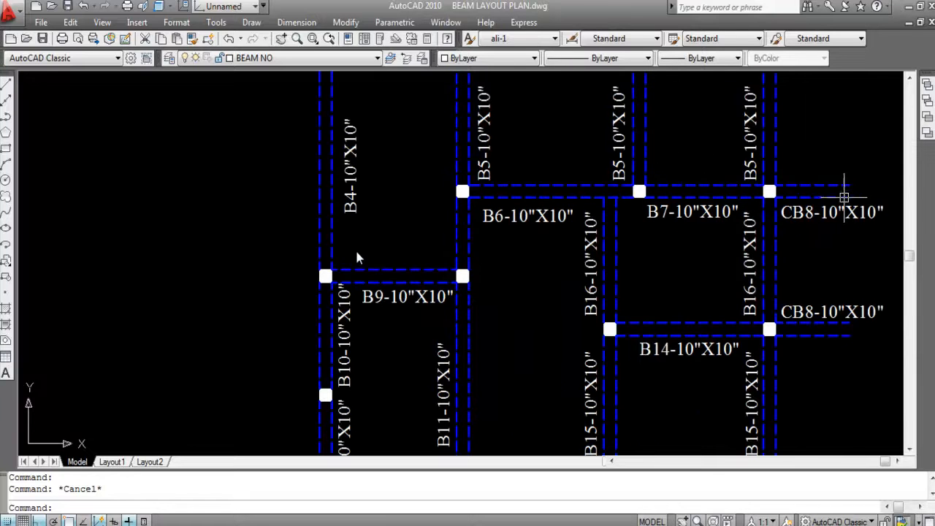
pyautogui.scroll(-3, 659, 183)
pyautogui.scroll(2, 755, 200)
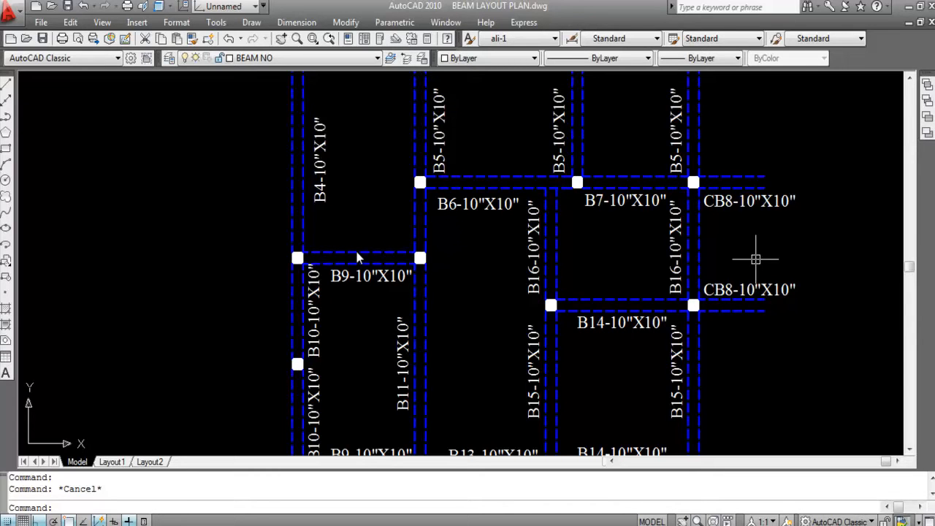
pyautogui.scroll(-2, 779, 159)
pyautogui.scroll(3, 482, 228)
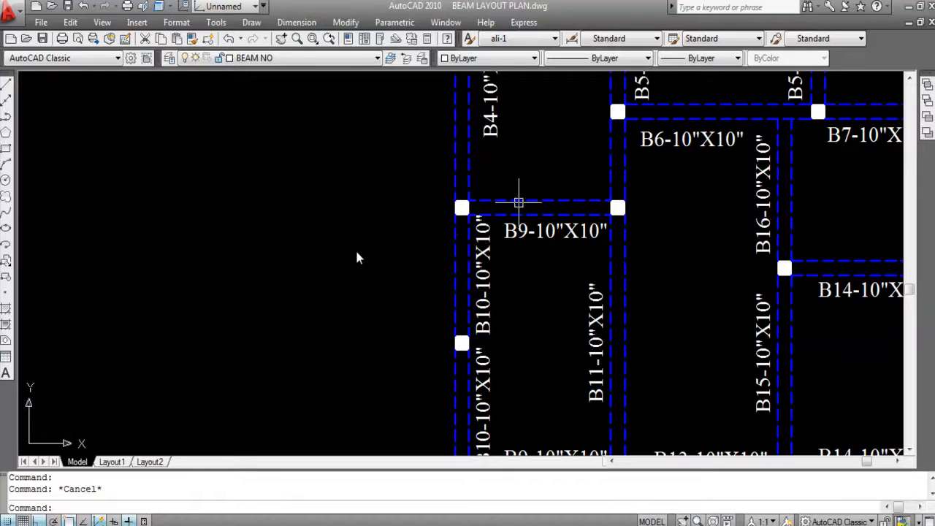
# - Review the B9 and B10 labels, and highlight the vertical beam labelled B11 to check its span
pyautogui.scroll(-3, 547, 175)
pyautogui.scroll(4, 490, 260)
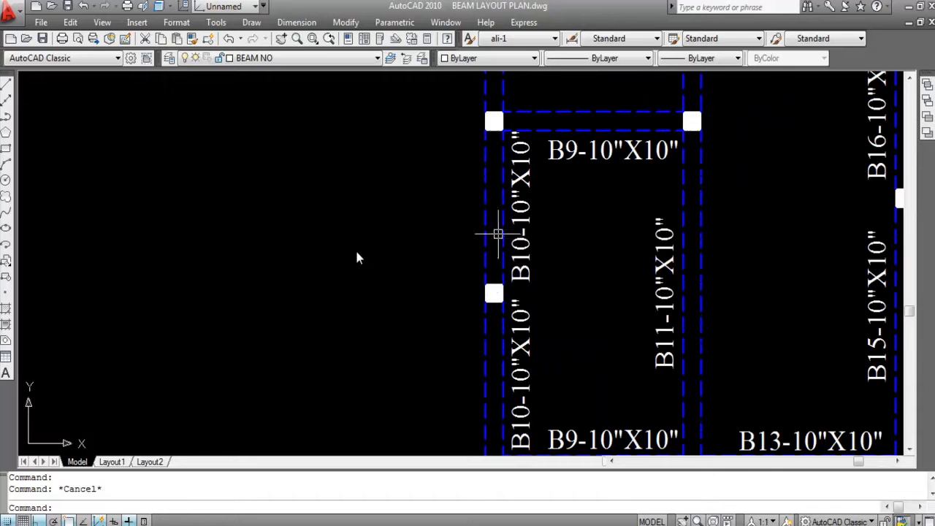
pyautogui.scroll(-2, 499, 188)
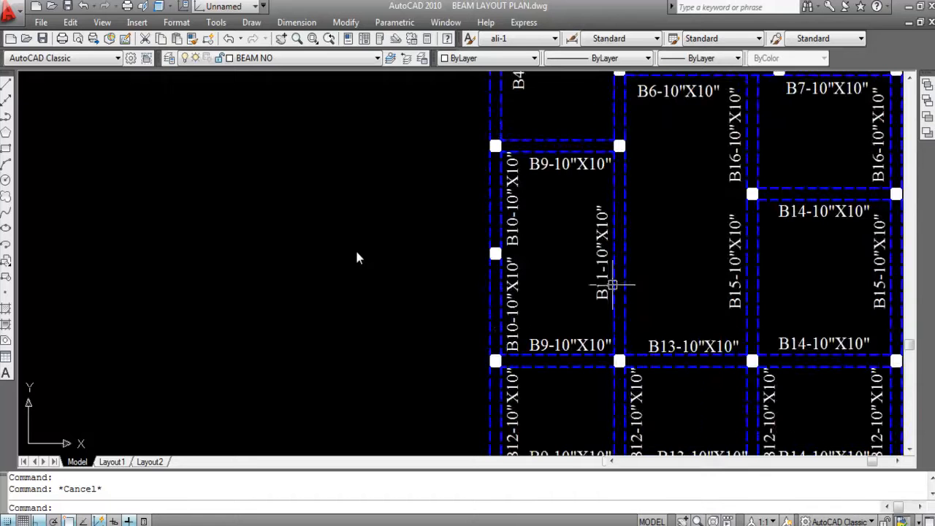
pyautogui.click(663, 210)
pyautogui.click(582, 190)
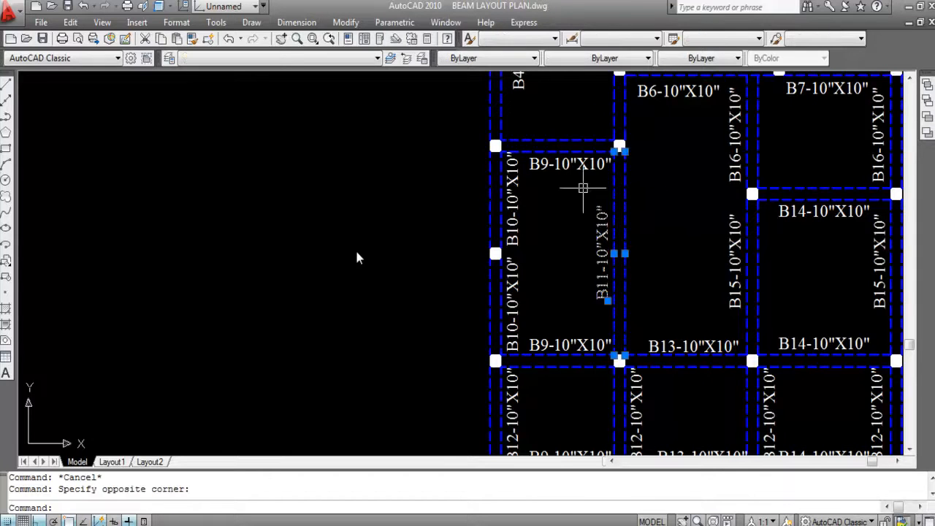
pyautogui.press('Escape')
pyautogui.scroll(-2, 590, 221)
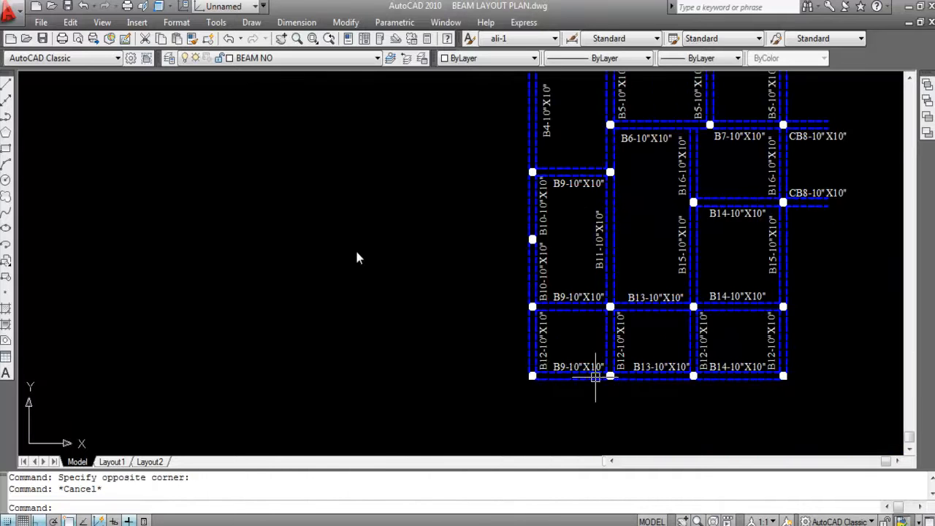
# - Review the B9, B12, B13 and B14 labels in the lower bays, comparing beams with the same number
pyautogui.scroll(3, 548, 354)
pyautogui.scroll(-2, 519, 346)
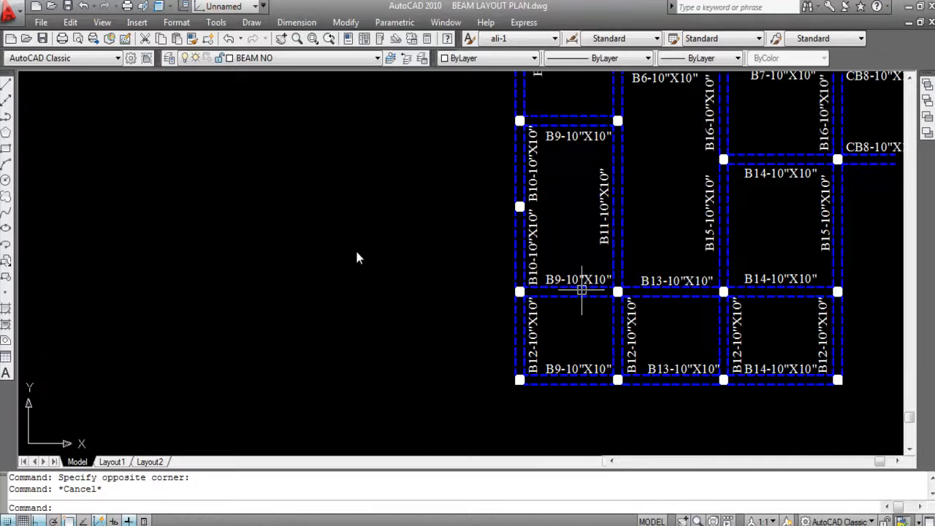
pyautogui.scroll(-2, 569, 157)
pyautogui.scroll(3, 559, 203)
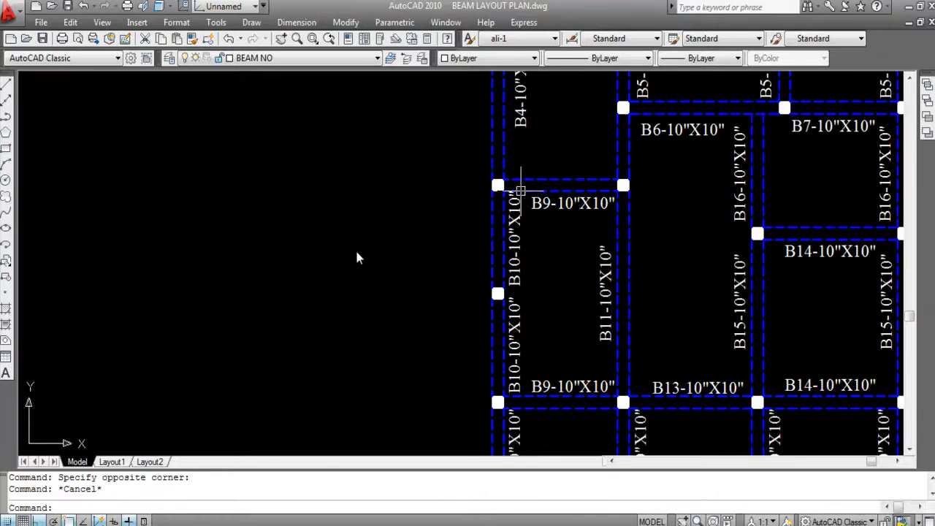
pyautogui.scroll(-2, 565, 244)
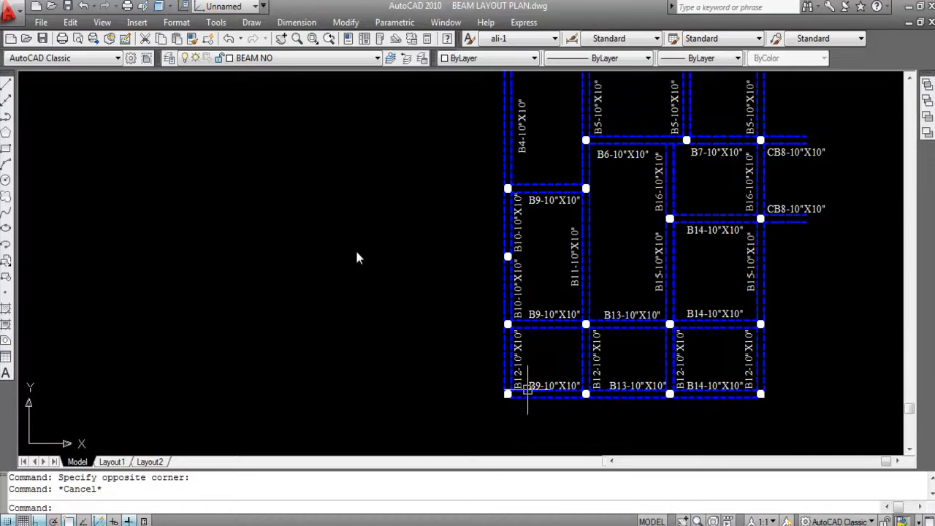
pyautogui.scroll(3, 615, 395)
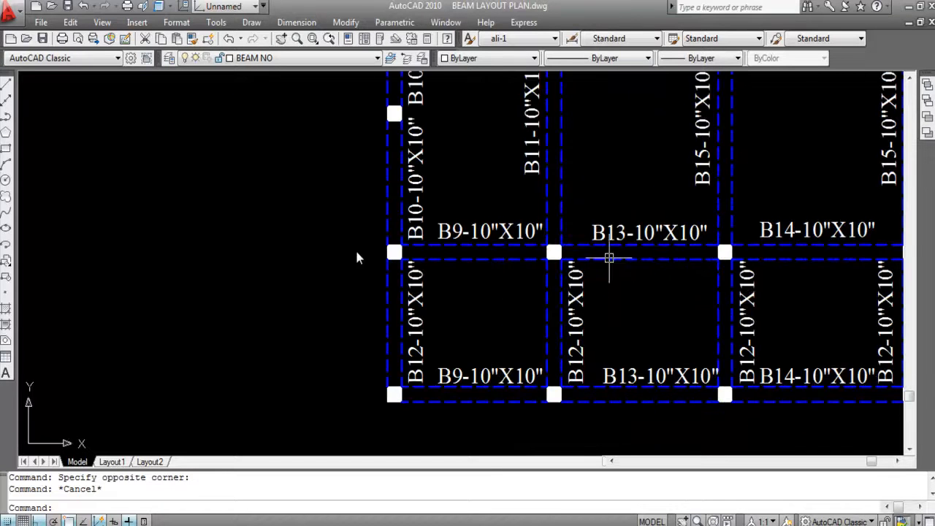
pyautogui.scroll(-4, 638, 249)
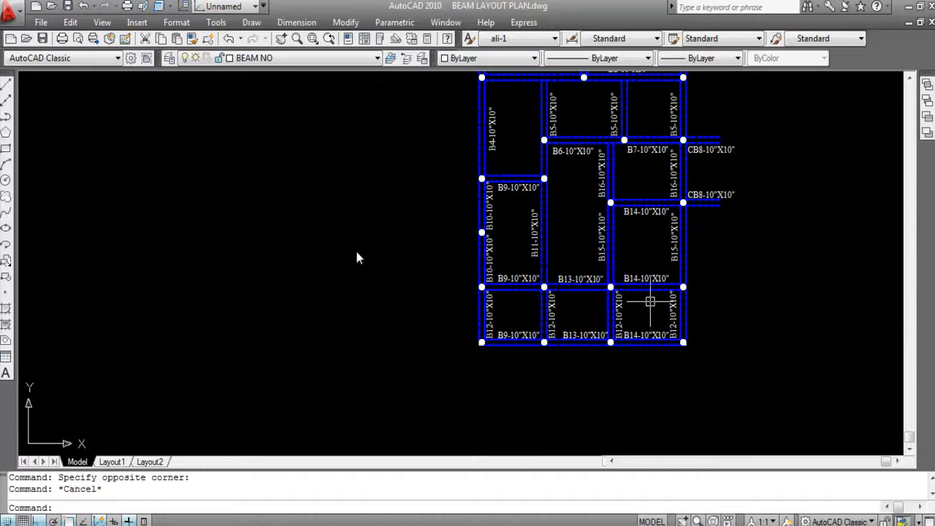
pyautogui.scroll(4, 657, 318)
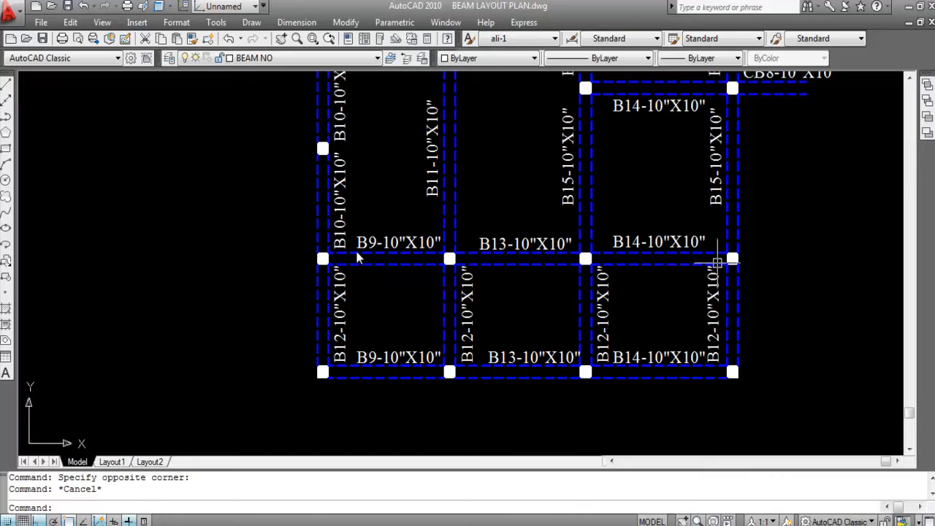
pyautogui.scroll(-2, 662, 269)
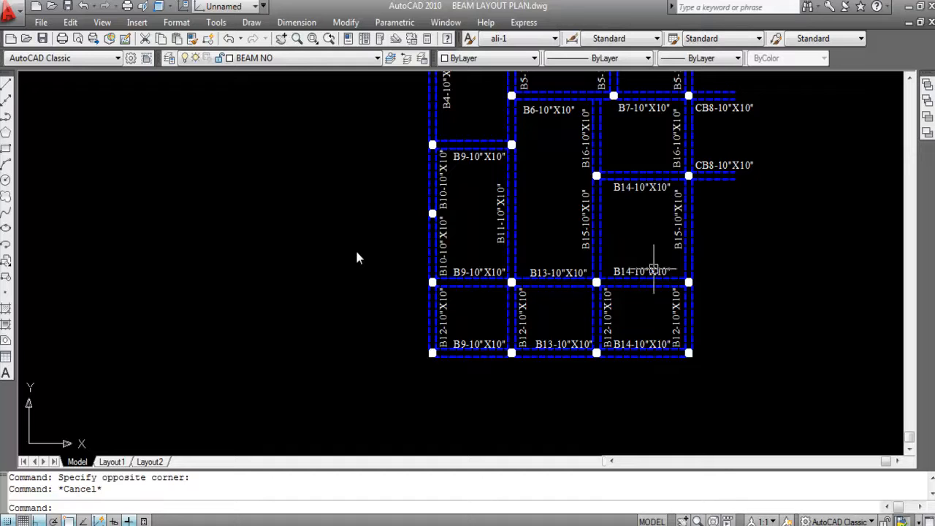
# - Change the size in the inner vertical B16 beam's label, between beams B6 and B14, so it reads B16-10"X4"
pyautogui.scroll(3, 596, 237)
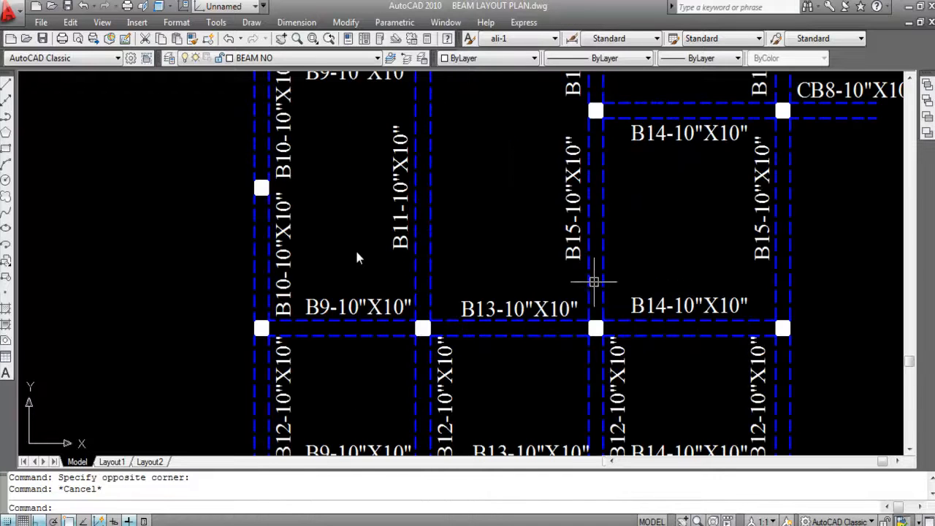
pyautogui.scroll(-2, 595, 319)
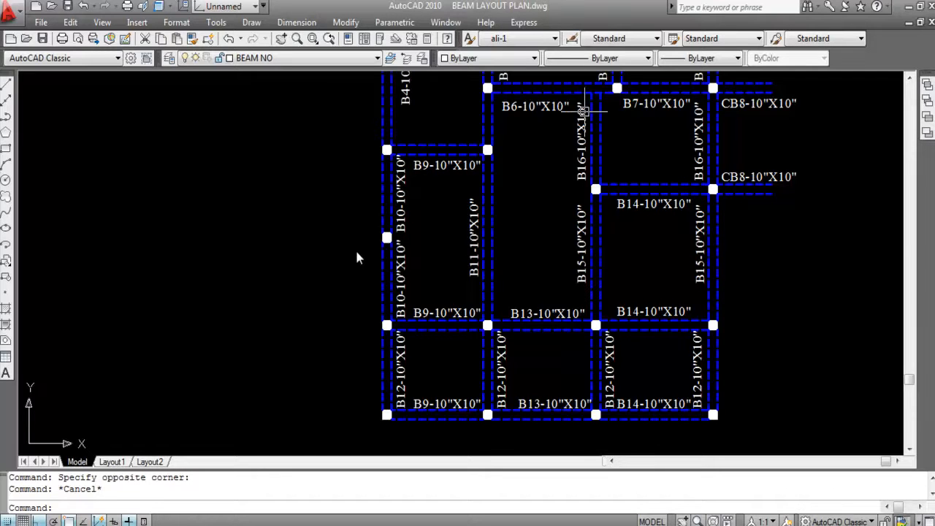
pyautogui.scroll(3, 584, 109)
pyautogui.scroll(-2, 598, 228)
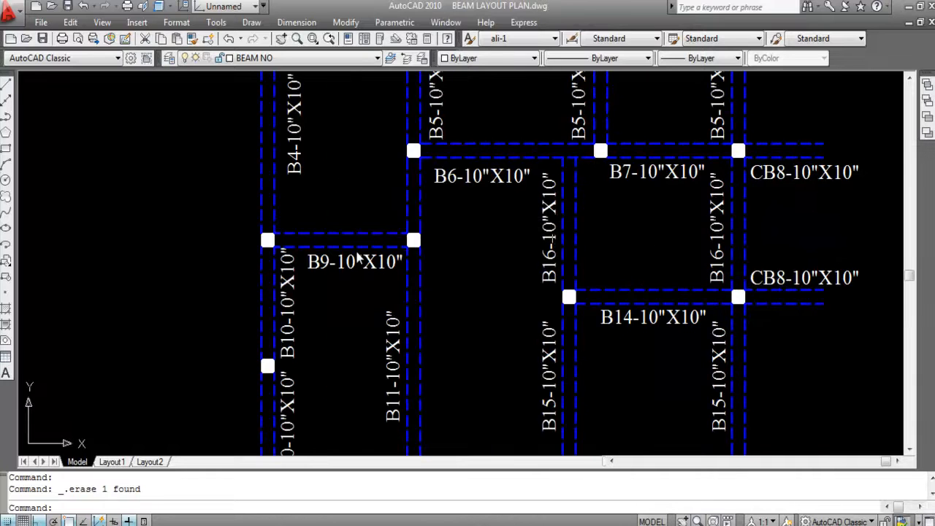
pyautogui.scroll(2, 555, 212)
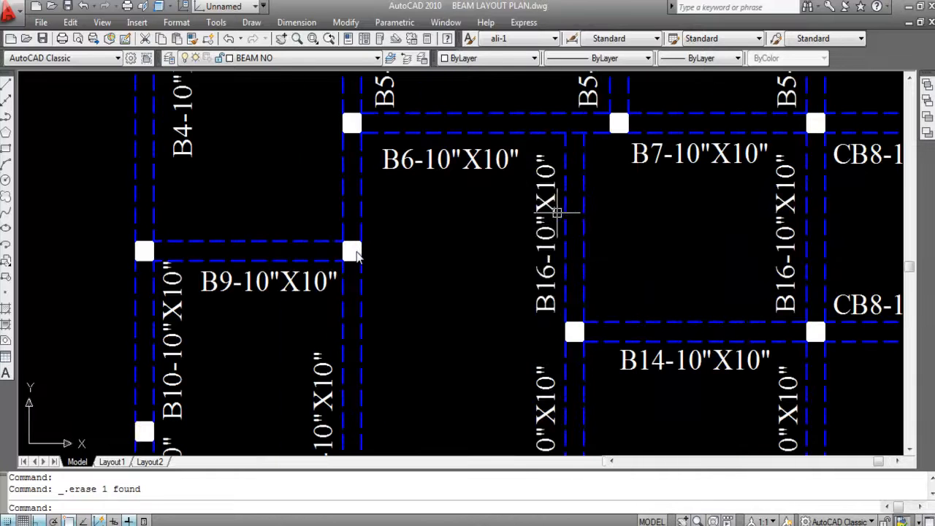
pyautogui.doubleClick(552, 303)
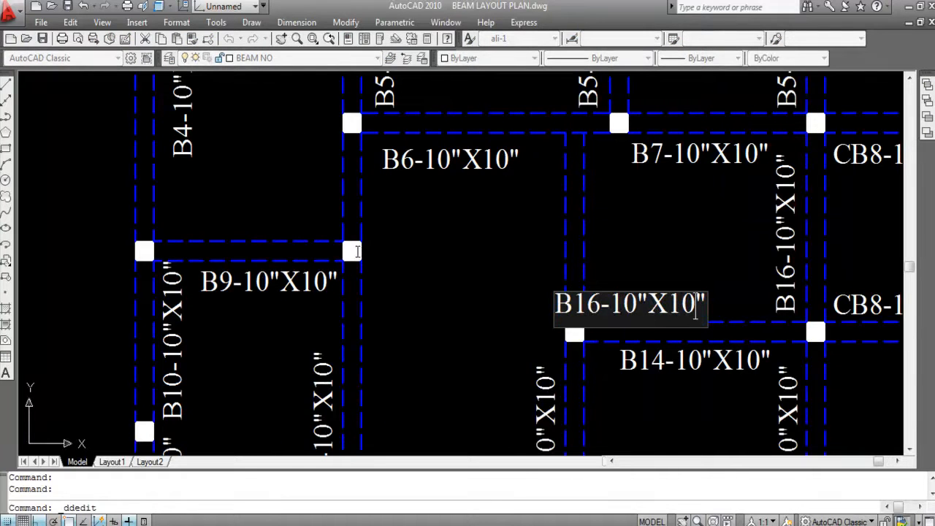
pyautogui.hotkey('shift', 'Left')
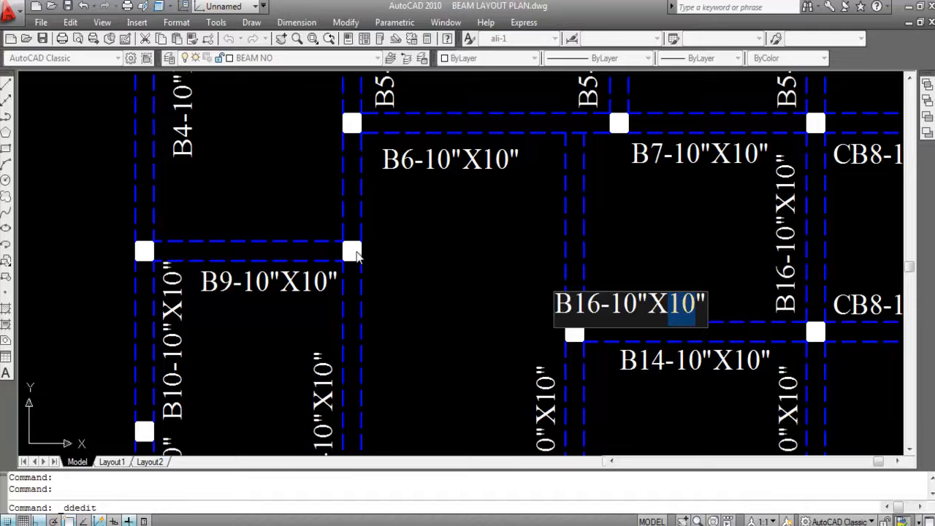
pyautogui.write('4')
pyautogui.press('Return')
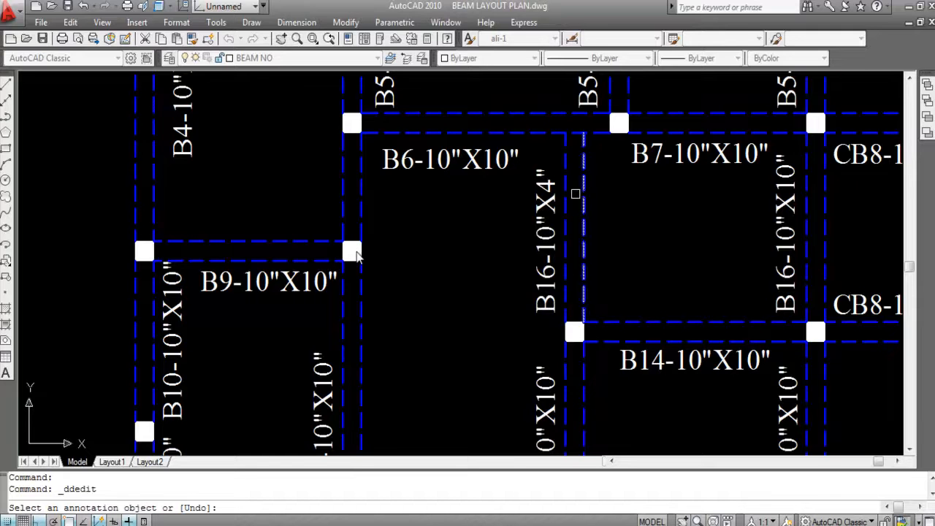
pyautogui.press('Escape')
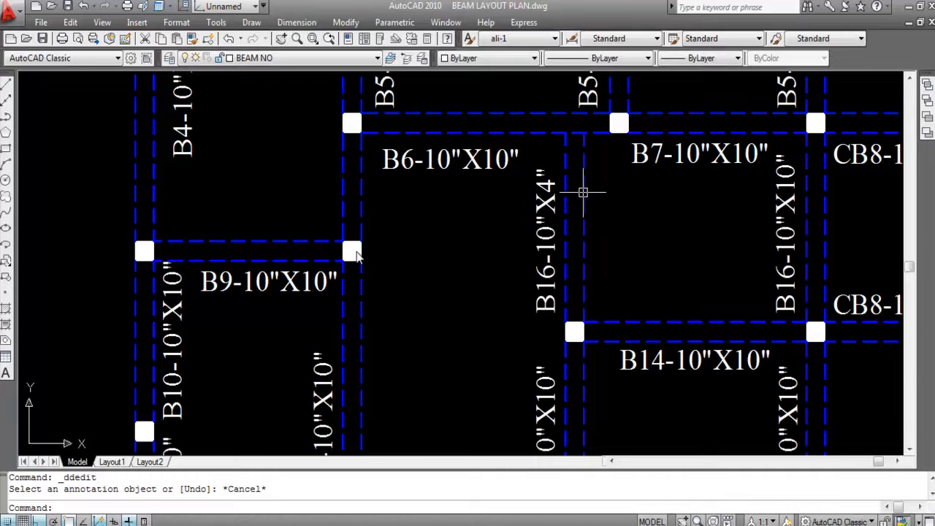
# - Copy the B16-10"X4" label to the opposite side of its vertical beam
pyautogui.scroll(-2, 584, 212)
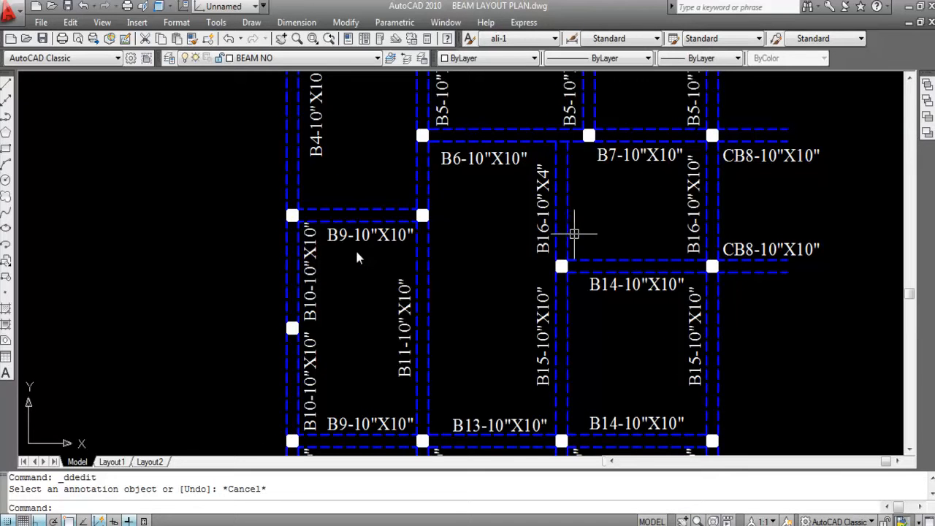
pyautogui.click(543, 205)
pyautogui.write('o')
pyautogui.press('Return')
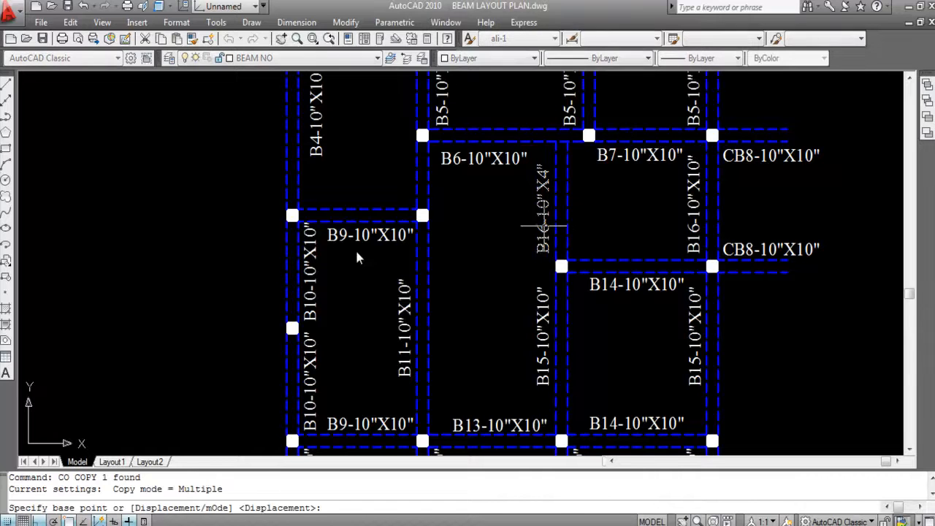
pyautogui.click(549, 226)
pyautogui.scroll(3, 596, 215)
pyautogui.click(596, 217)
pyautogui.press('Escape')
# - Replace the text of the copied B16-10"X4" label with HIDDEN BEAM
pyautogui.doubleClick(597, 216)
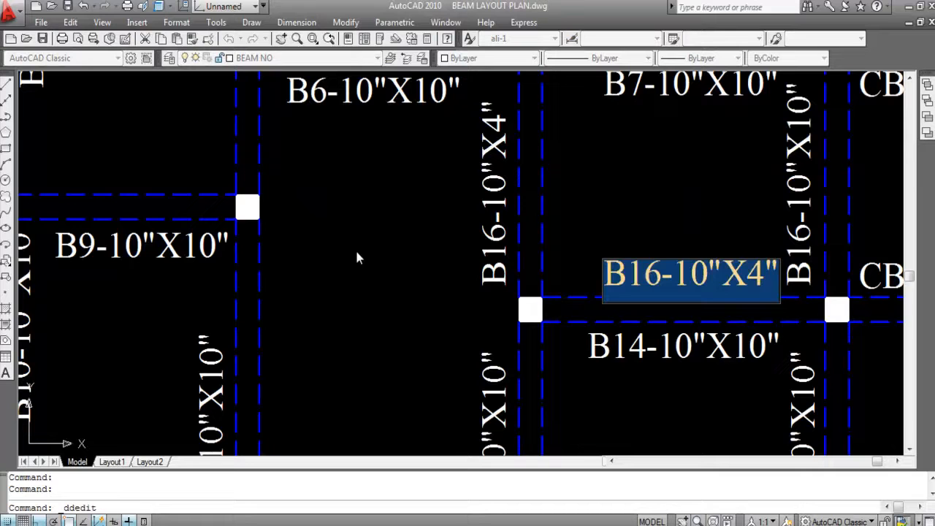
pyautogui.write('HI')
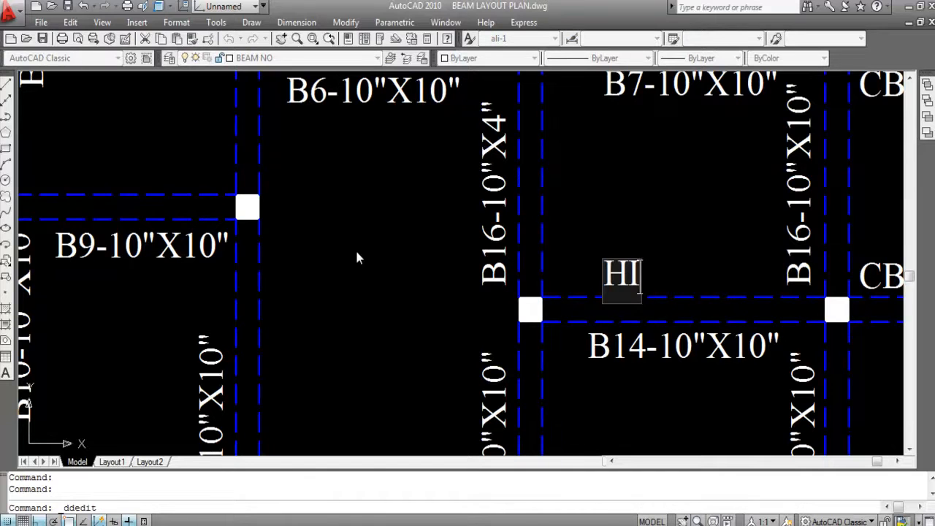
pyautogui.write('DDEN B')
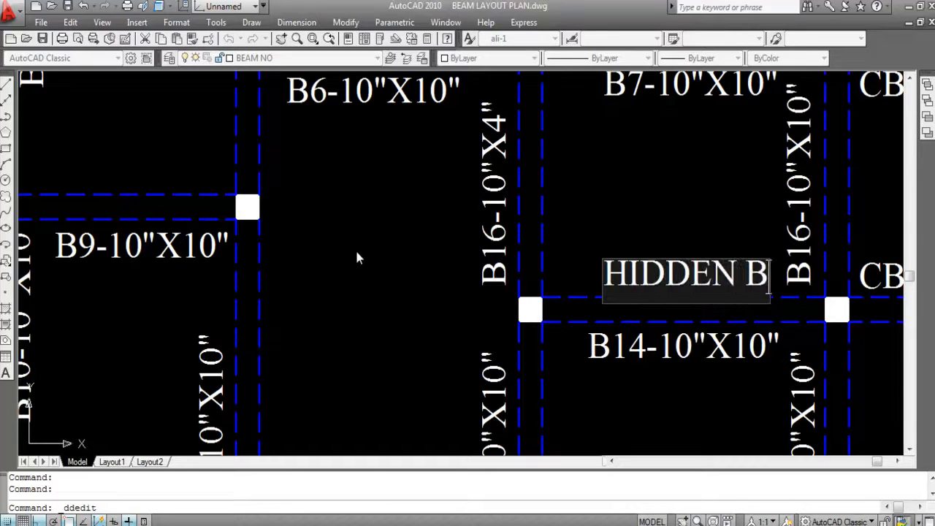
pyautogui.write('EAM')
pyautogui.press('Return')
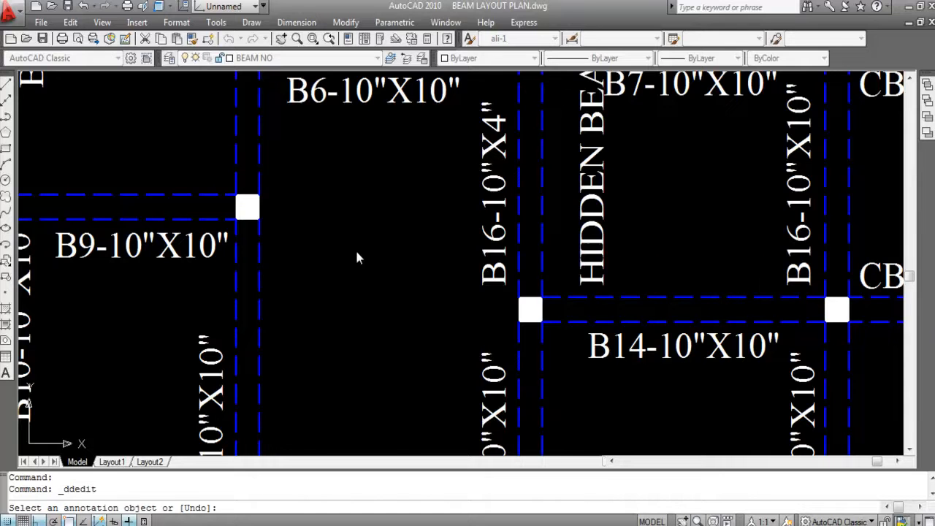
pyautogui.press('Escape')
# - Set the text height of the HIDDEN BEAM label to 7"
pyautogui.scroll(-5, 357, 257)
pyautogui.scroll(4, 358, 257)
pyautogui.rightClick(590, 238)
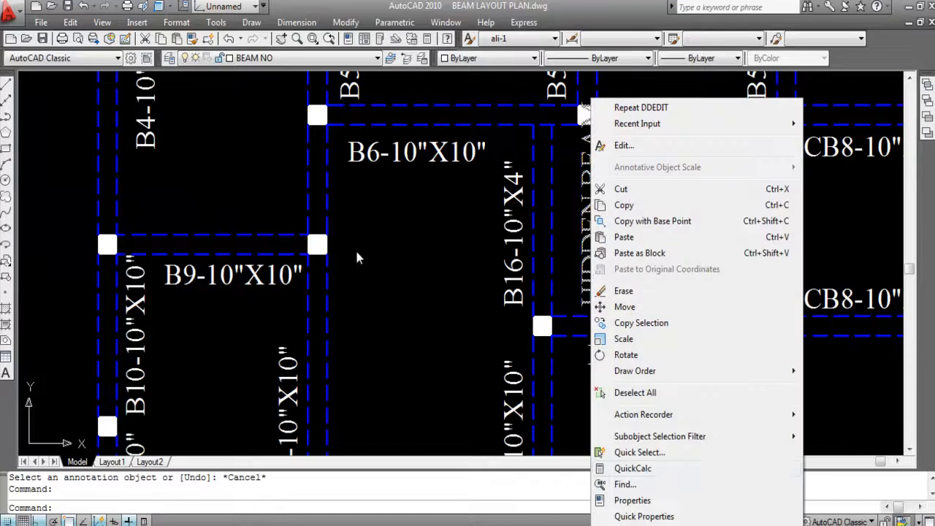
pyautogui.click(626, 440)
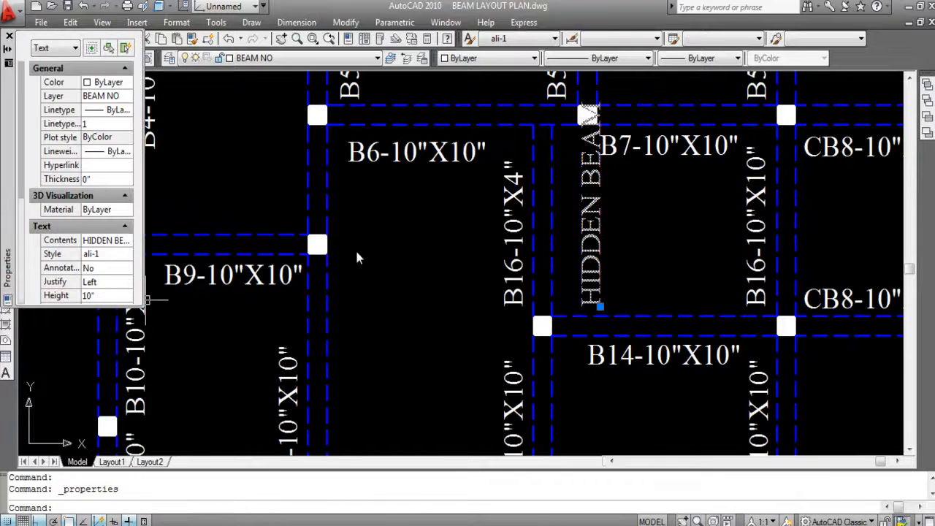
pyautogui.click(104, 296)
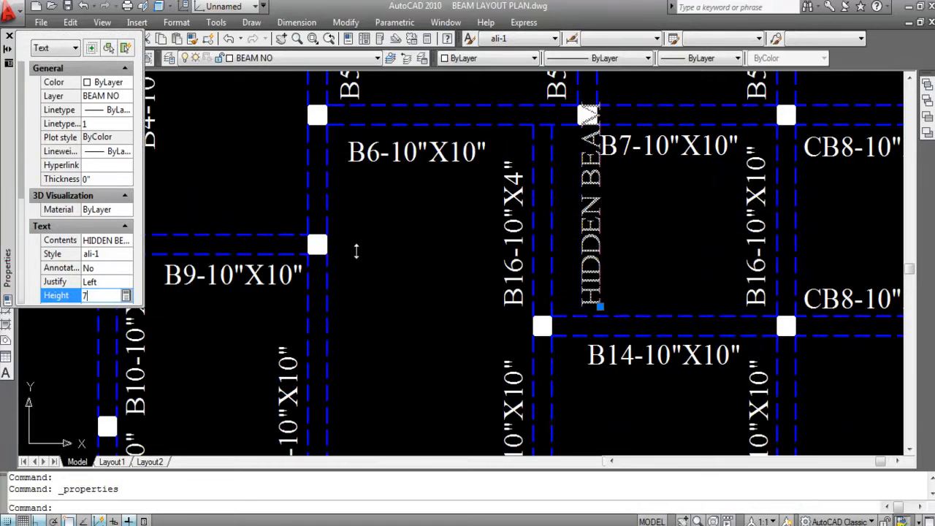
pyautogui.write('7')
pyautogui.press('Return')
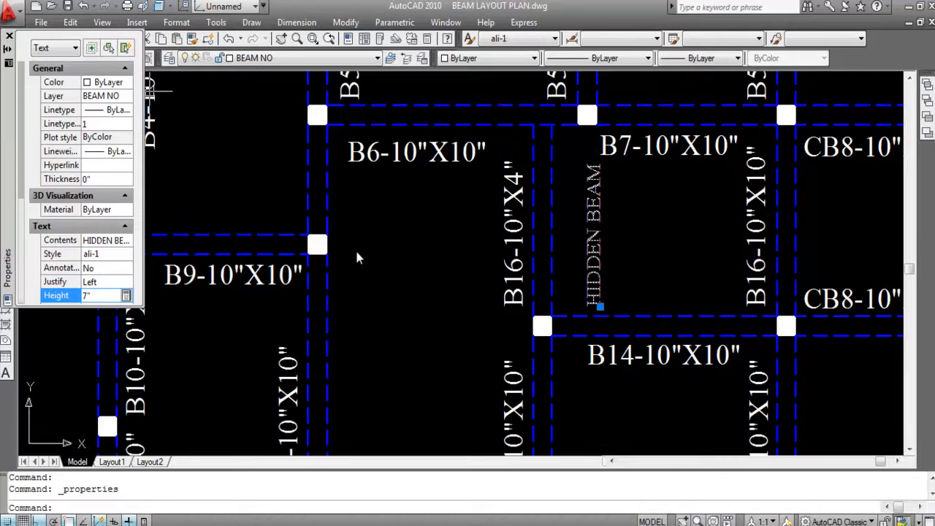
pyautogui.click(9, 36)
pyautogui.press('Escape')
# - Enclose the HIDDEN BEAM label in parentheses so it reads (HIDDEN BEAM)
pyautogui.doubleClick(595, 263)
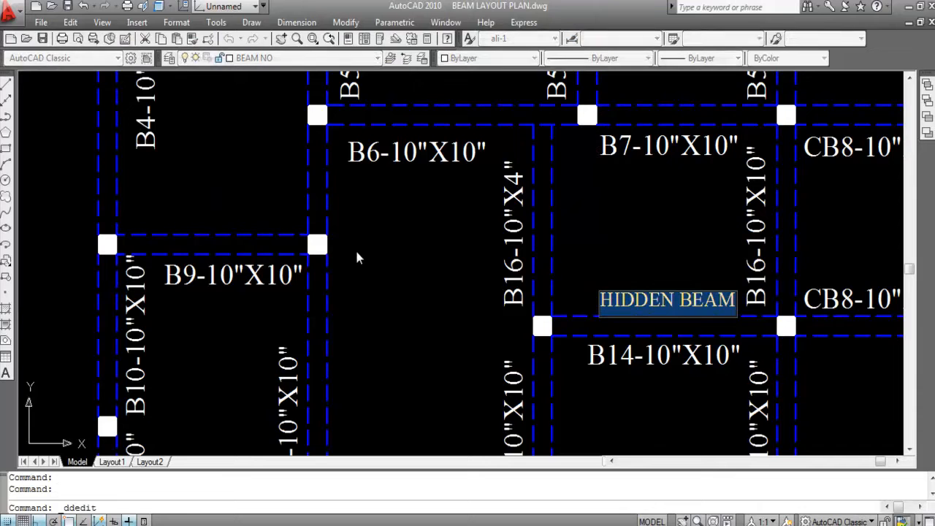
pyautogui.press('Left')
pyautogui.write('(')
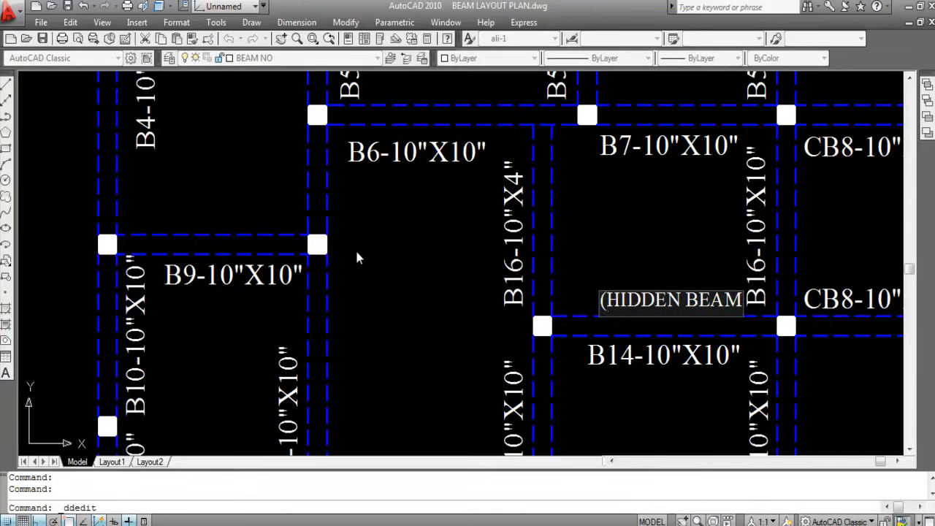
pyautogui.hotkey('shift', 'End')
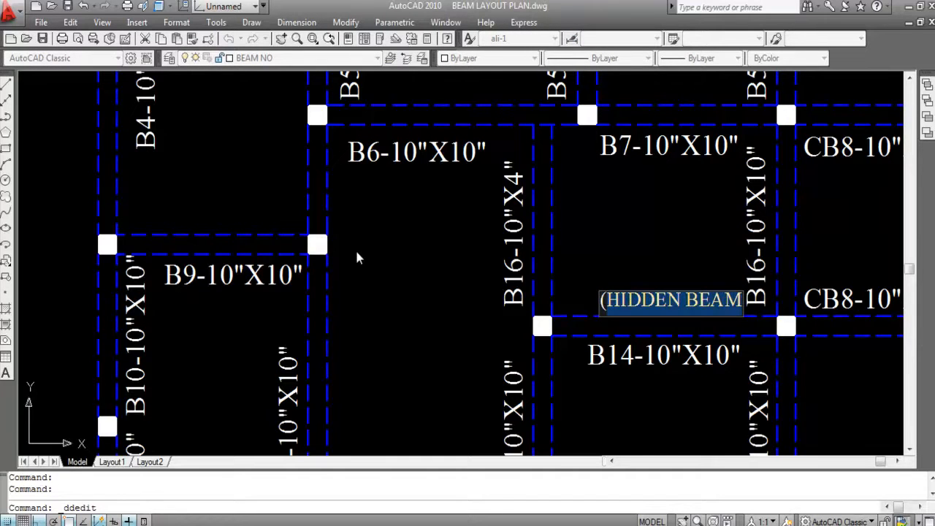
pyautogui.press('Right')
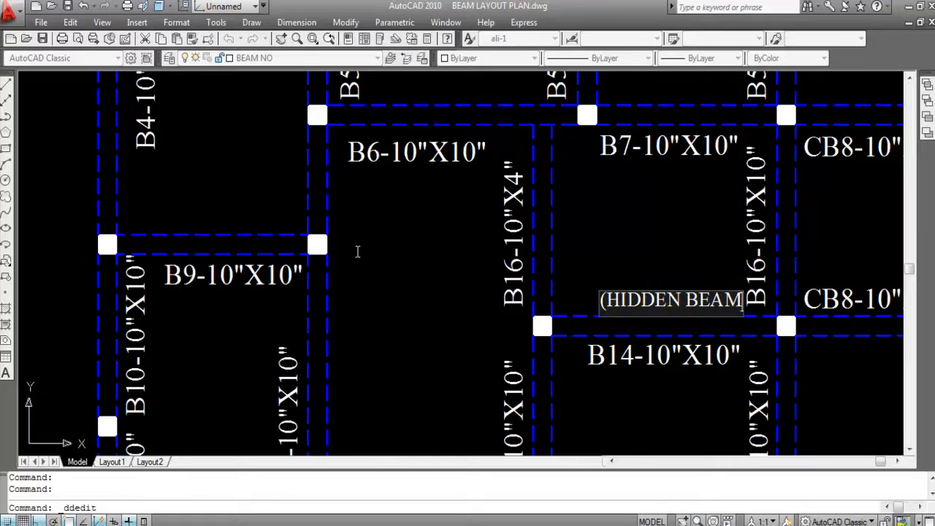
pyautogui.press('BackSpace')
pyautogui.press('Return')
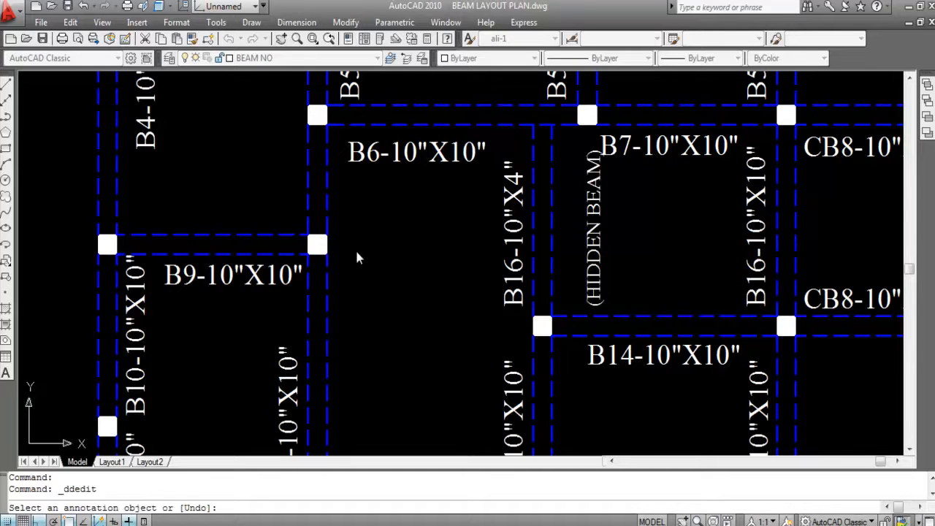
pyautogui.press('Escape')
# - Move the (HIDDEN BEAM) label close alongside its vertical beam, opposite the B16-10"X4" label
pyautogui.click(599, 209)
pyautogui.write('m')
pyautogui.press('Return')
pyautogui.scroll(4, 599, 212)
pyautogui.click(607, 225)
pyautogui.click(553, 225)
pyautogui.scroll(-4, 594, 267)
pyautogui.scroll(3, 567, 267)
pyautogui.scroll(-3, 567, 266)
pyautogui.press('Escape')
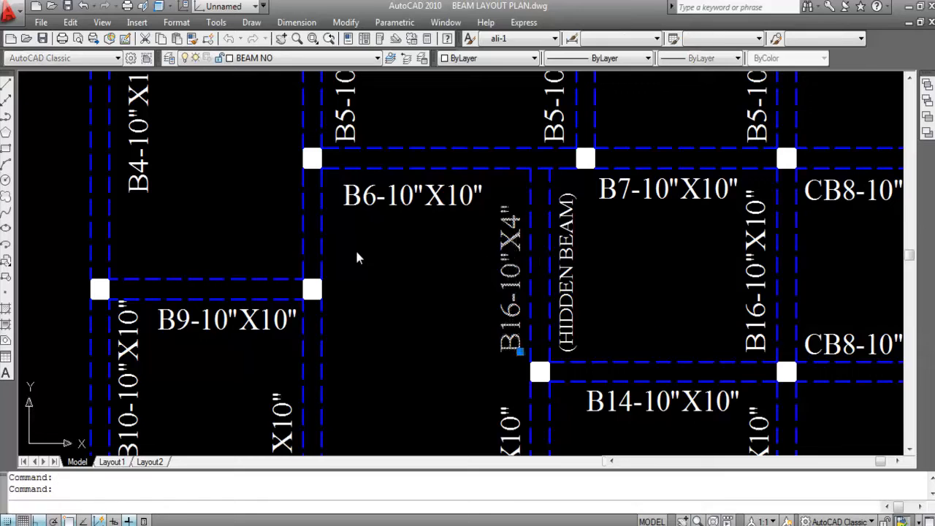
pyautogui.doubleClick(512, 252)
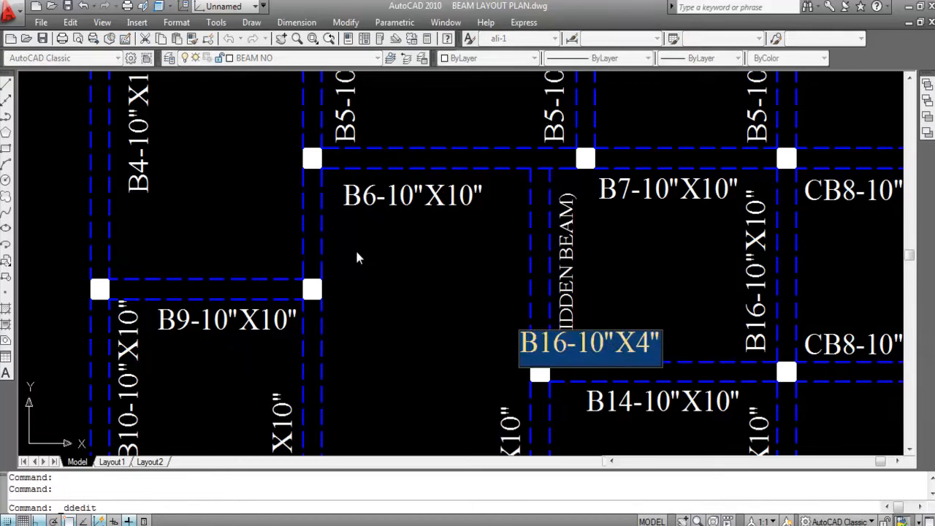
pyautogui.press('Return')
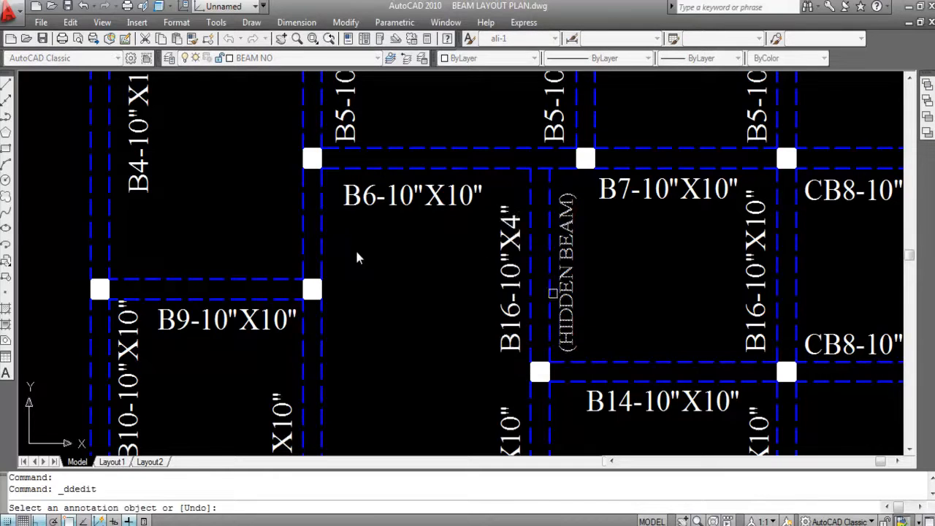
pyautogui.press('Escape')
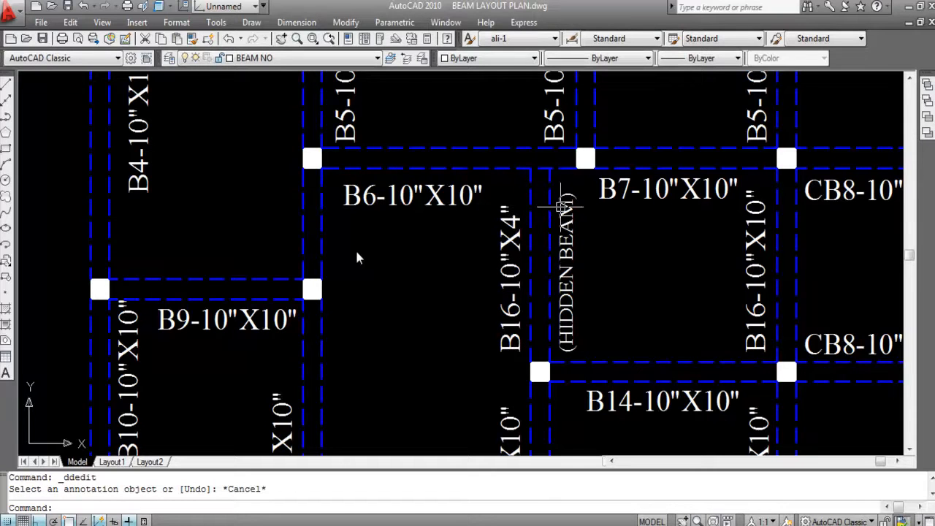
# - Review the hidden beam's labels, the B1 to B5 labels in the upper bays, and the labels around B6 to B16
pyautogui.scroll(-1, 548, 211)
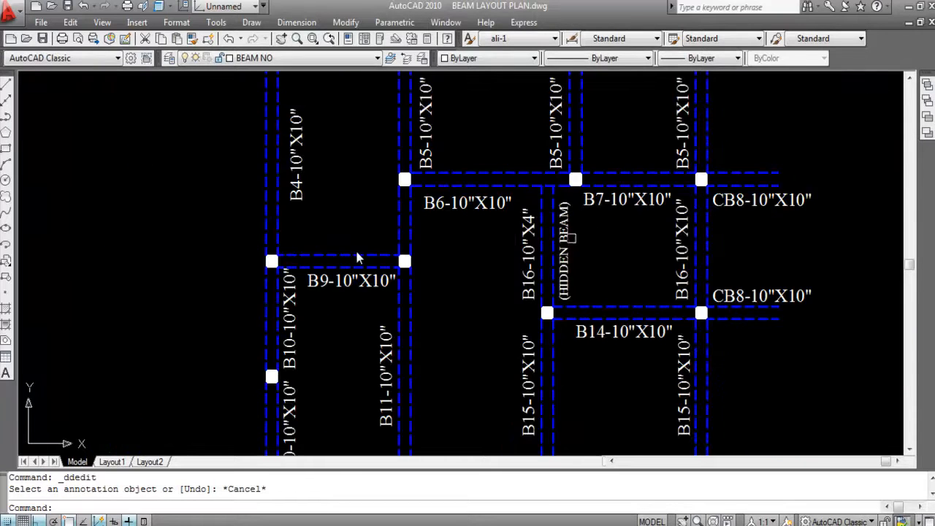
pyautogui.scroll(1, 554, 274)
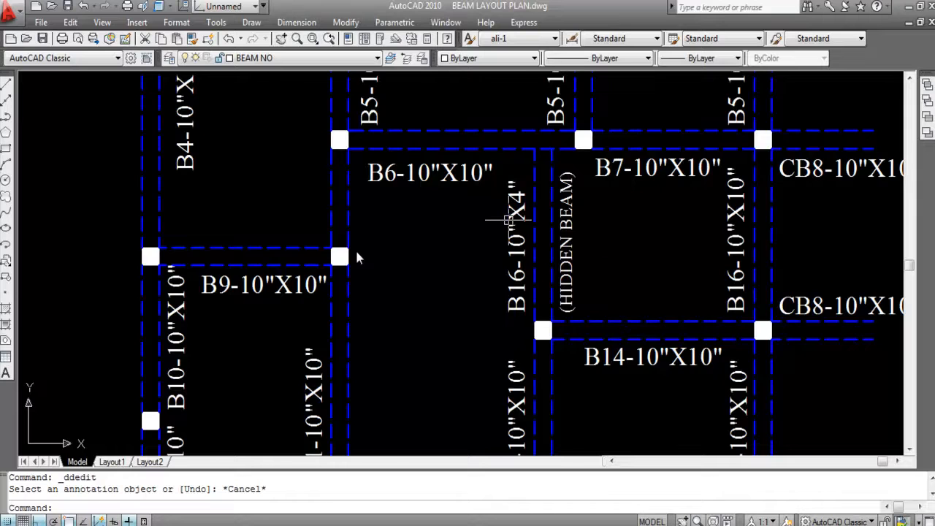
pyautogui.scroll(-2, 506, 224)
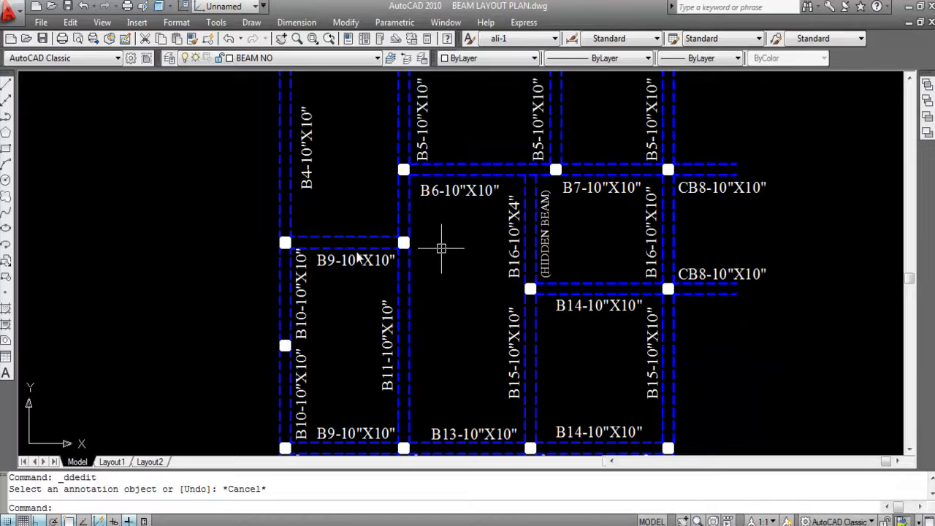
pyautogui.scroll(-3, 442, 248)
pyautogui.scroll(-2, 442, 248)
pyautogui.scroll(6, 427, 130)
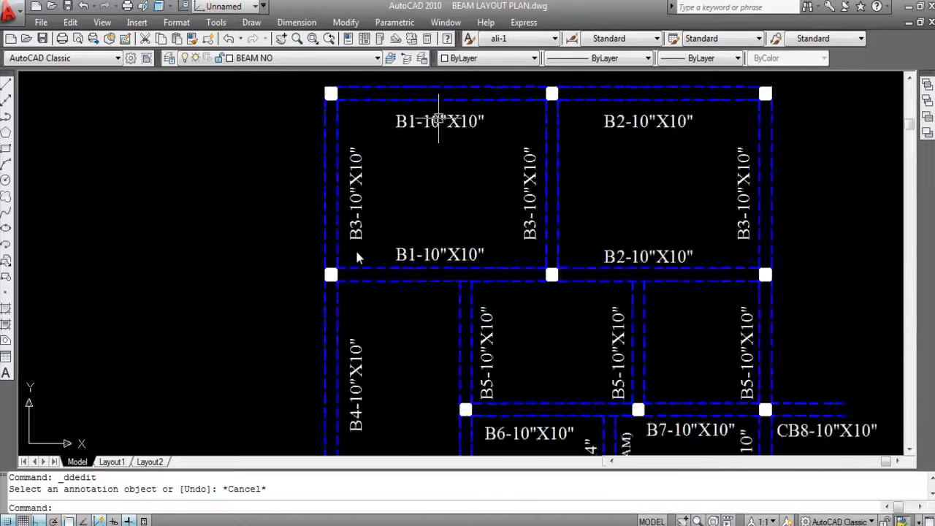
pyautogui.scroll(-2, 438, 130)
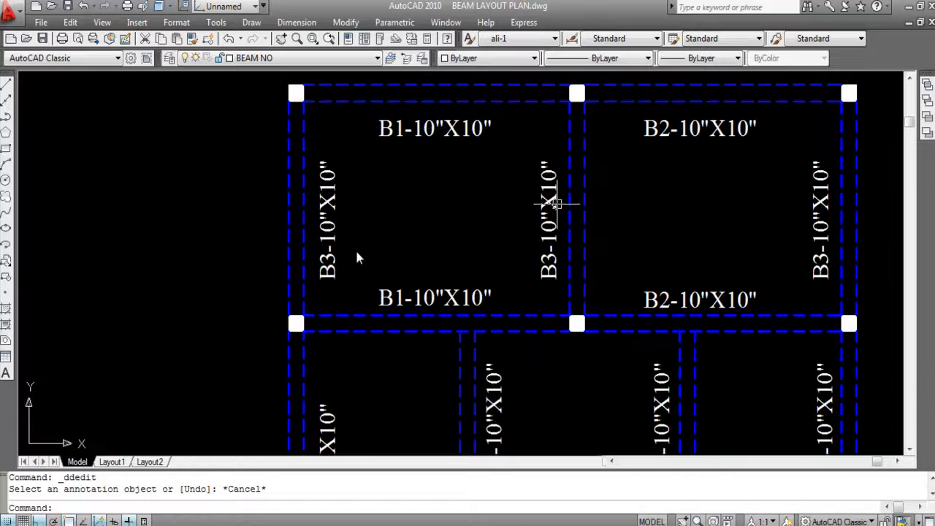
pyautogui.scroll(-3, 688, 307)
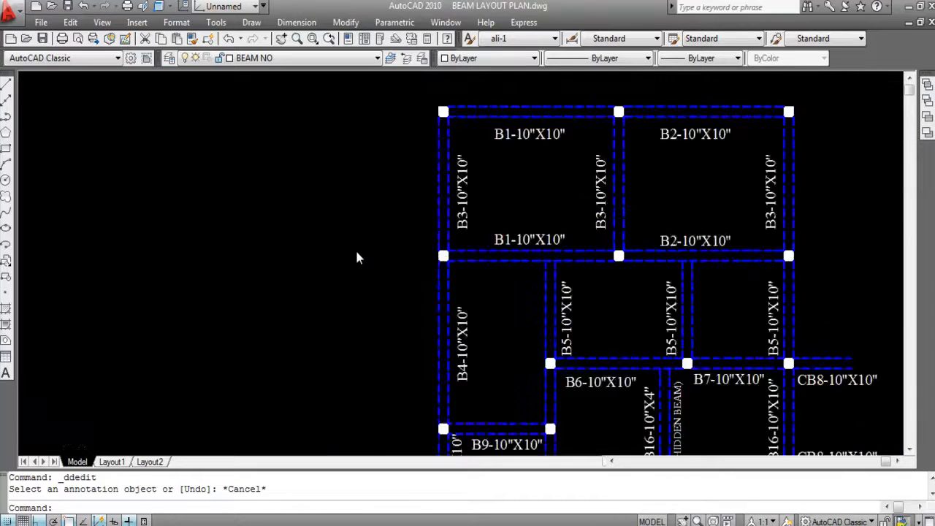
pyautogui.scroll(2, 719, 292)
pyautogui.scroll(-1, 646, 295)
pyautogui.scroll(2, 626, 317)
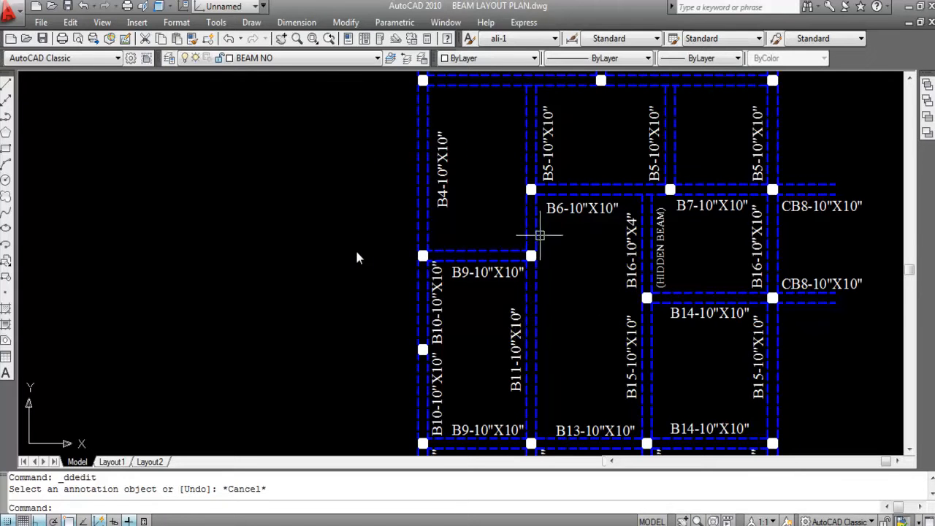
pyautogui.scroll(3, 647, 292)
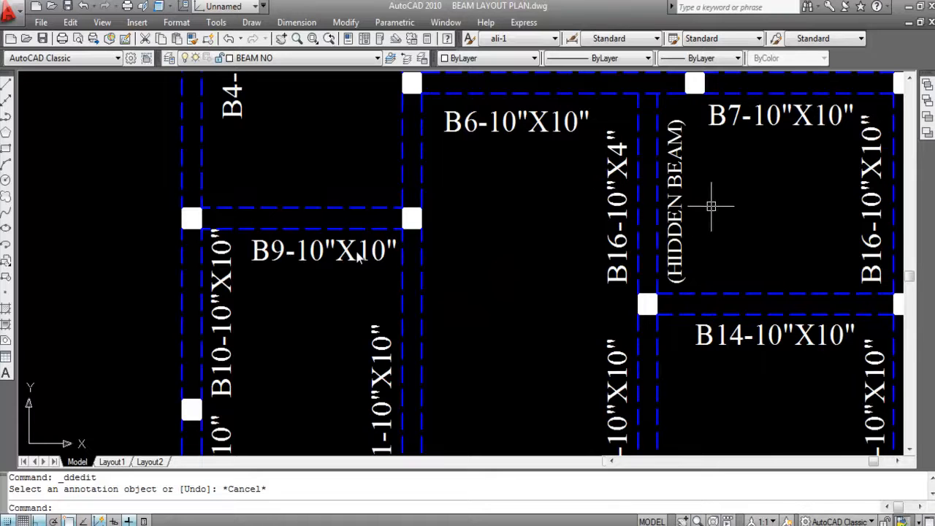
# - Compare the overall beam layout with the rooms and walls of the first floor plan
pyautogui.scroll(-2, 672, 193)
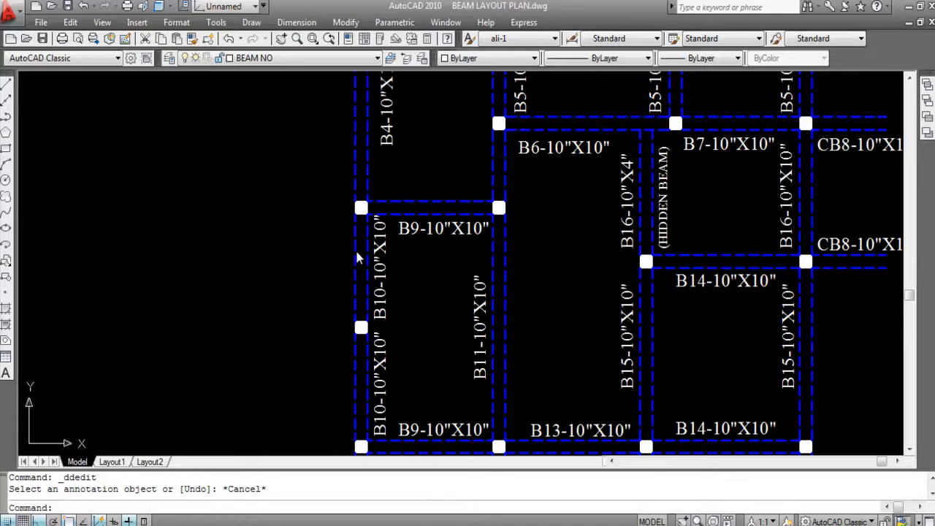
pyautogui.scroll(-4, 487, 343)
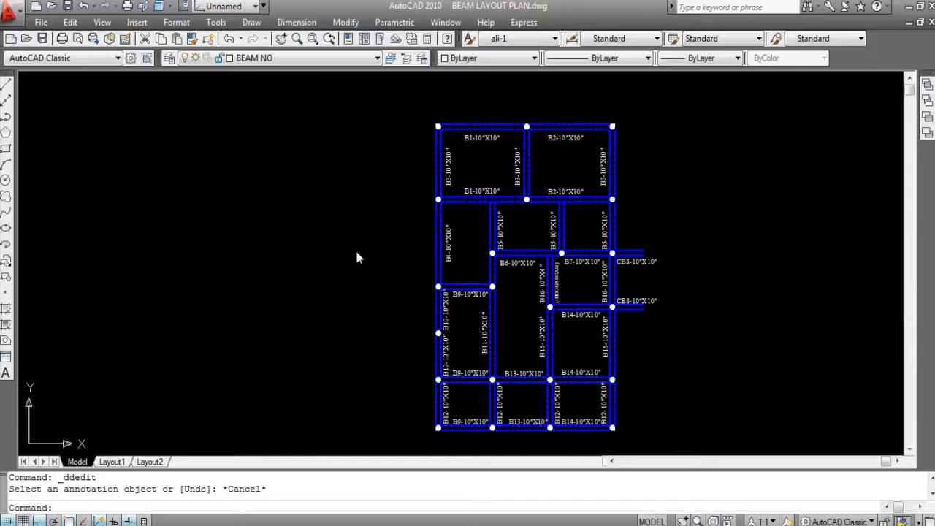
pyautogui.scroll(3, 530, 260)
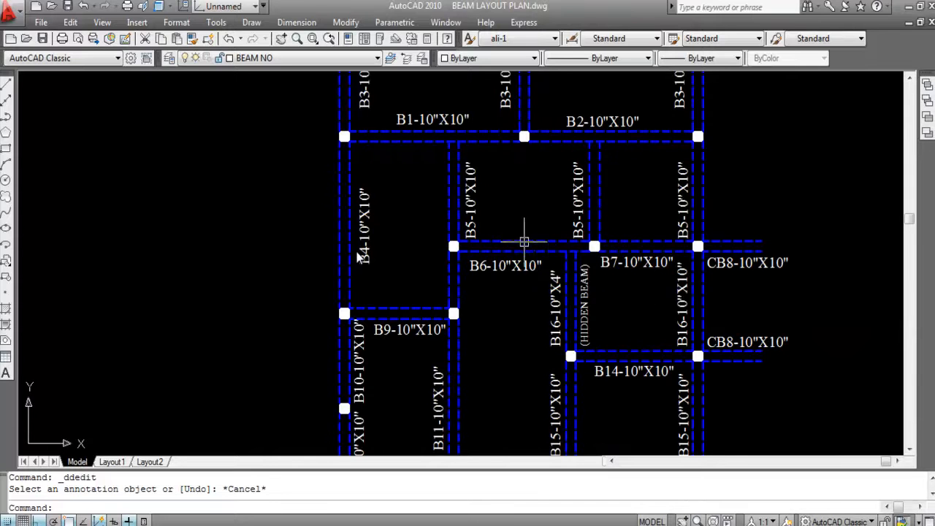
pyautogui.scroll(-4, 533, 250)
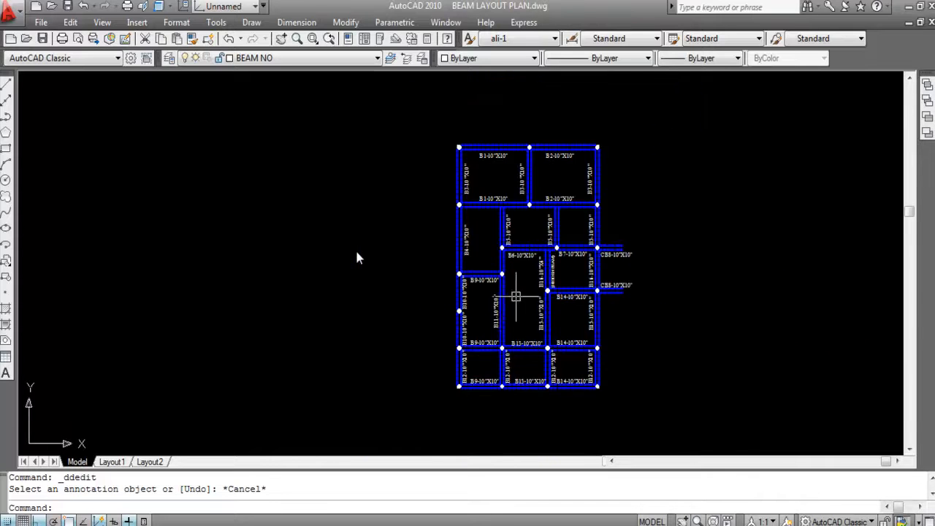
pyautogui.scroll(-4, 526, 307)
pyautogui.scroll(5, 333, 273)
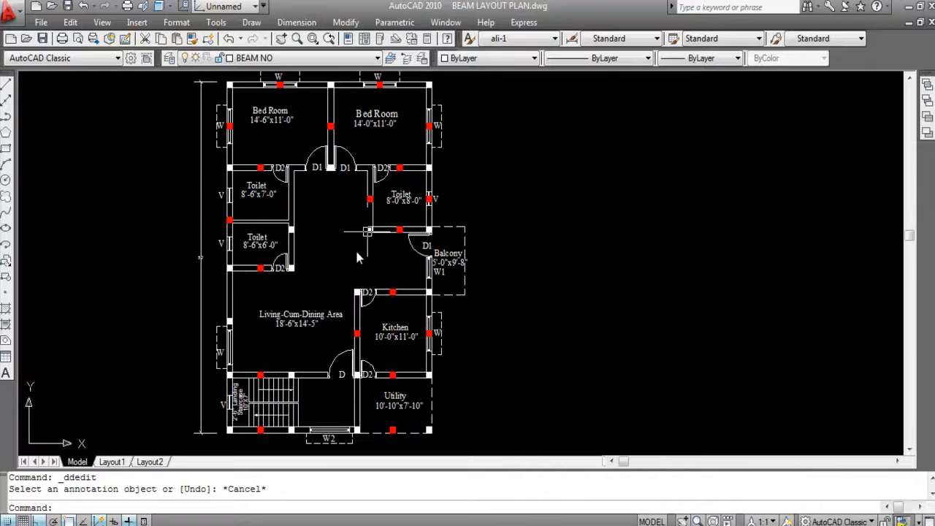
pyautogui.scroll(-3, 355, 260)
pyautogui.scroll(4, 313, 271)
pyautogui.scroll(-4, 202, 318)
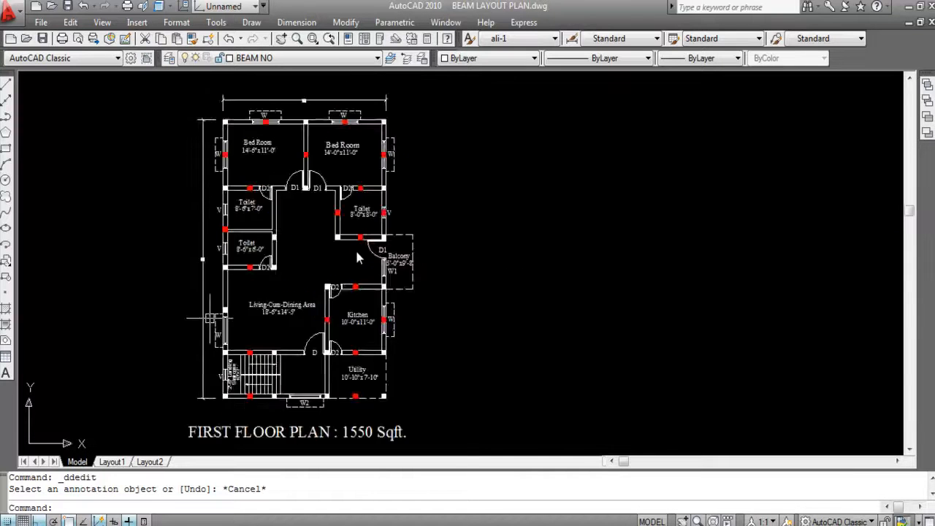
# - Examine the hidden beam between B6 and B7 and its surrounding beam labels in the layout
pyautogui.scroll(5, 626, 285)
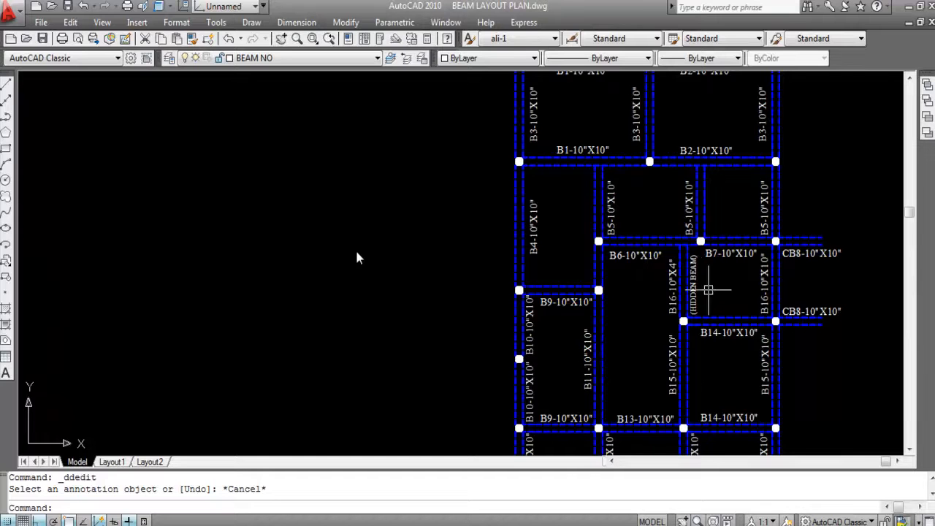
pyautogui.scroll(3, 699, 279)
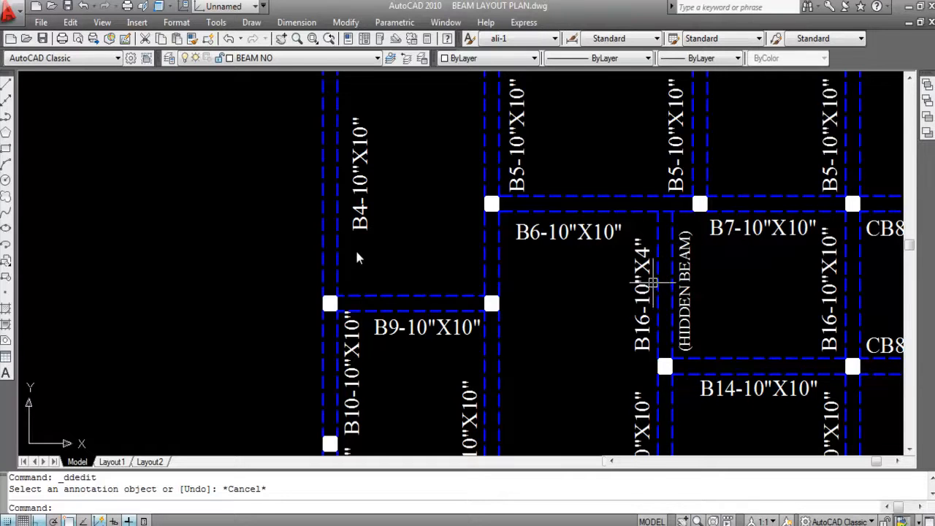
pyautogui.scroll(-2, 661, 281)
pyautogui.scroll(2, 788, 299)
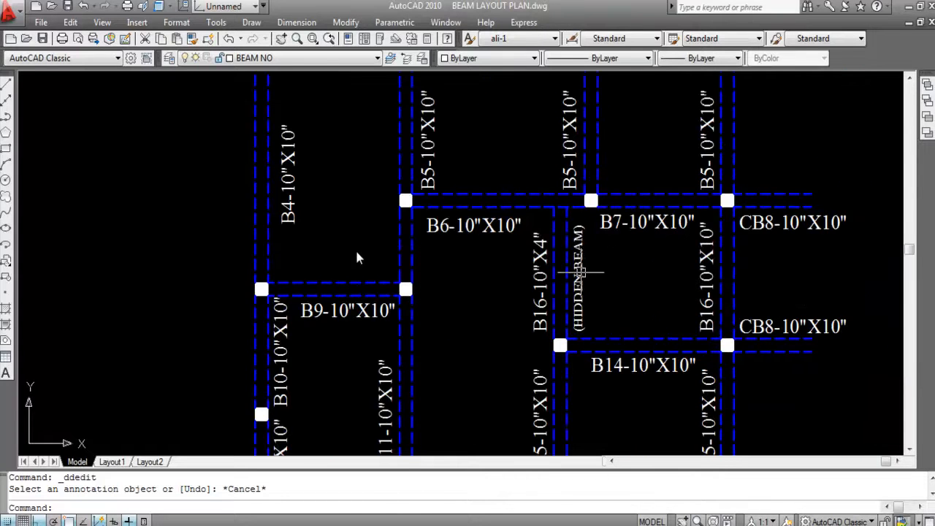
pyautogui.scroll(-2, 552, 247)
pyautogui.scroll(-2, 550, 248)
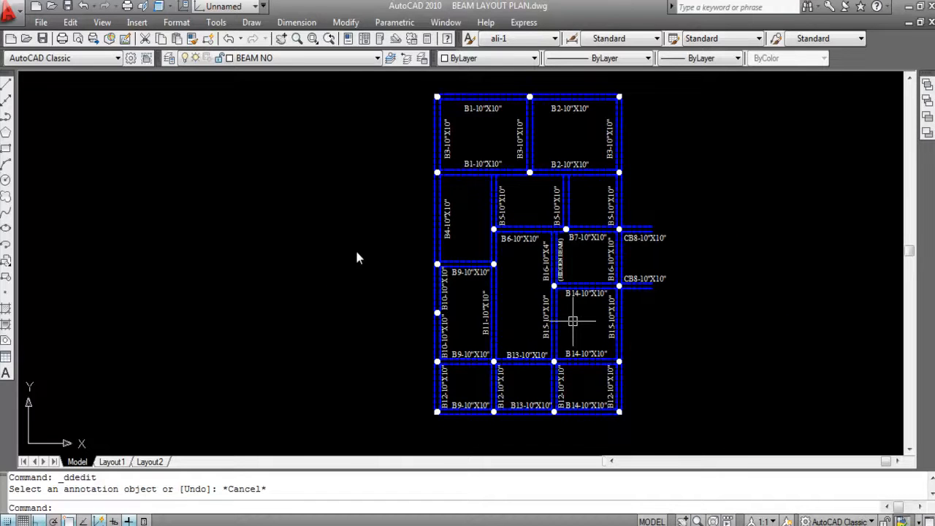
pyautogui.moveTo(609, 322); pyautogui.dragTo(572, 321, button='middle')
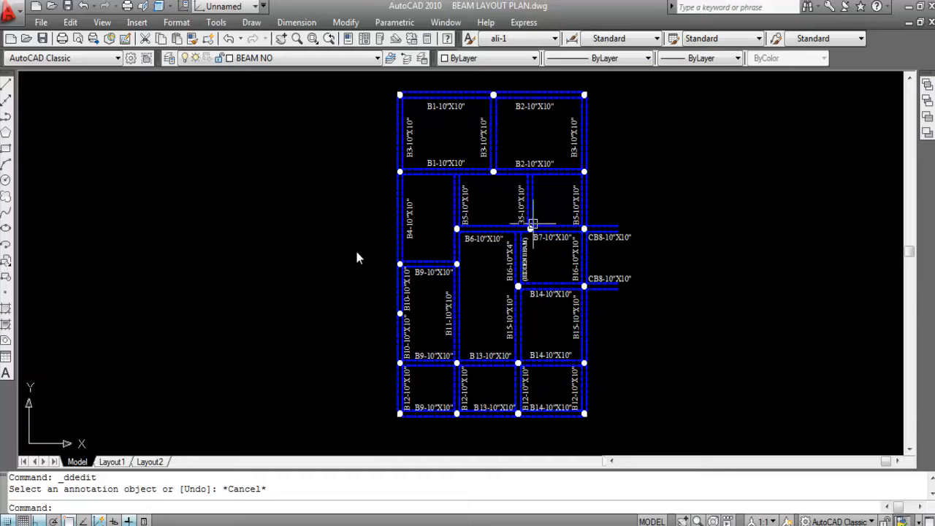
# - Copy the FIRST FLOOR PLAN : 1550 Sqft. title from the floor plan to just below the beam layout
pyautogui.scroll(-4, 553, 244)
pyautogui.scroll(-2, 436, 337)
pyautogui.scroll(2, 229, 338)
pyautogui.click(222, 320)
pyautogui.click(207, 331)
pyautogui.write('Co')
pyautogui.press('Return')
pyautogui.click(259, 328)
pyautogui.scroll(4, 629, 329)
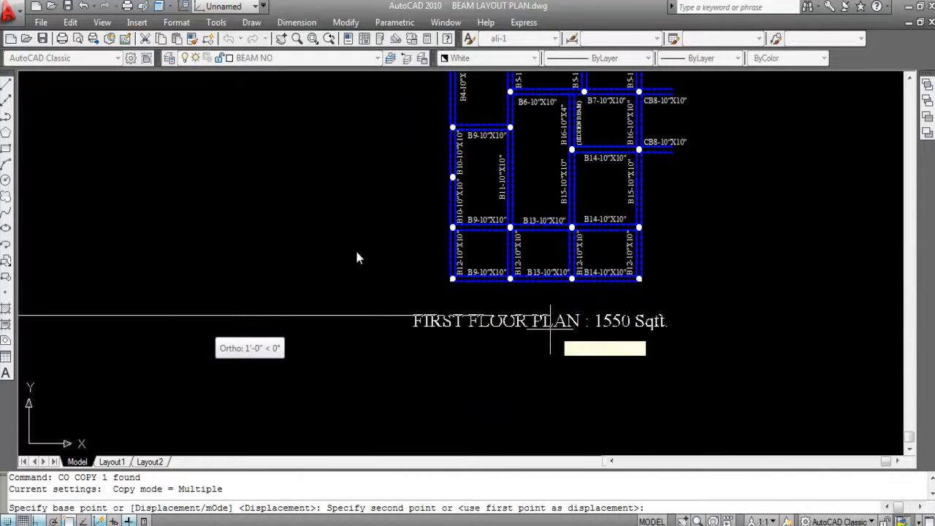
pyautogui.click(553, 326)
pyautogui.press('Return')
# - Change the copied title's text to BEAM LAYOUT PLAN
pyautogui.doubleClick(553, 326)
pyautogui.write('BEAM')
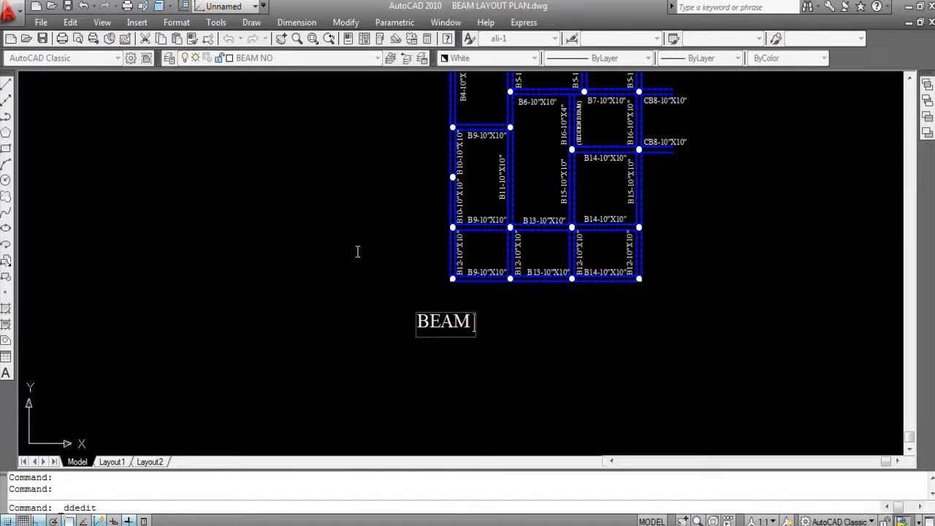
pyautogui.write(' LAYOU')
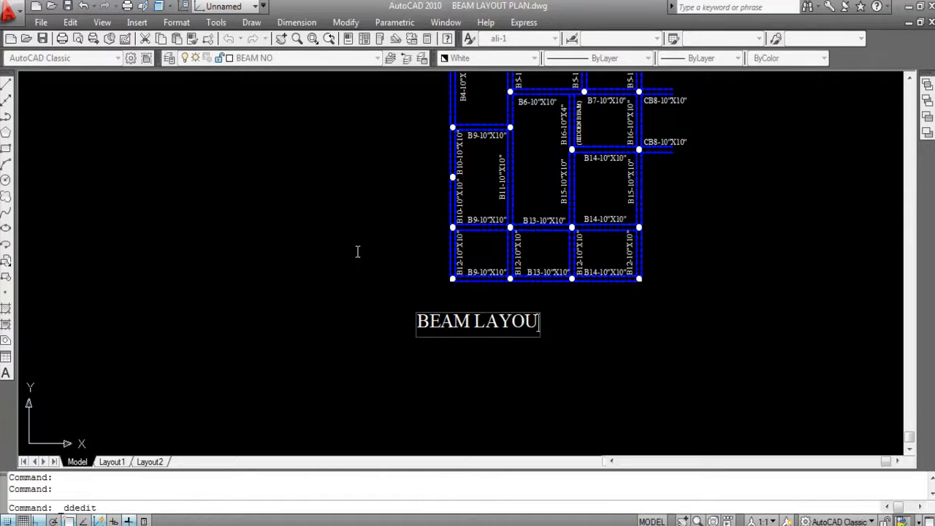
pyautogui.write('T PLAN')
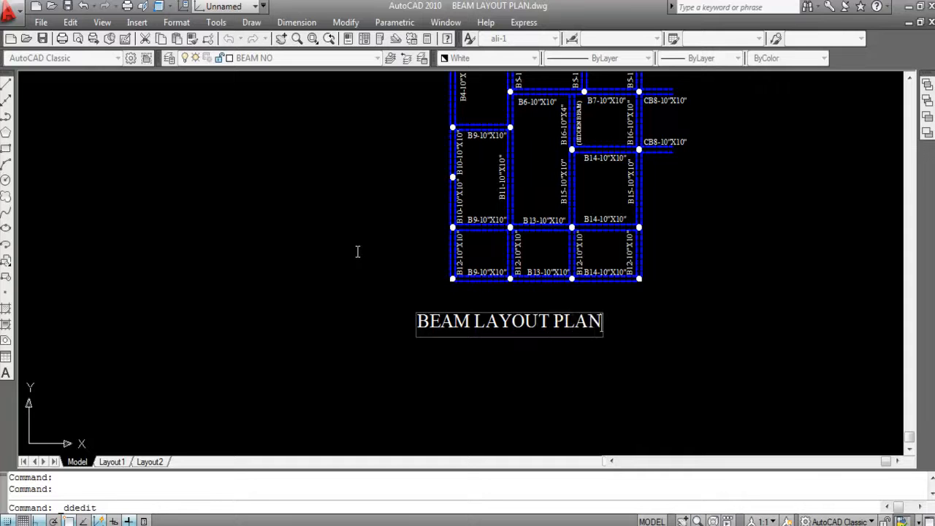
pyautogui.press('Return')
pyautogui.press('Escape')
# - Move the BEAM LAYOUT PLAN title about 7'-8" to the right to centre it beneath the beam layout
pyautogui.write('M')
pyautogui.press('space')
pyautogui.scroll(3, 474, 332)
pyautogui.click(473, 320)
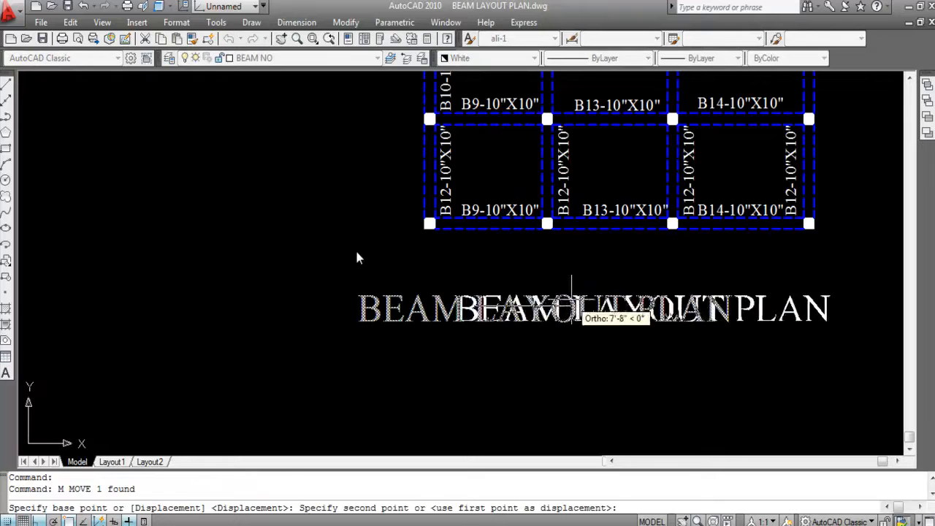
pyautogui.click(571, 300)
pyautogui.scroll(-2, 558, 339)
pyautogui.scroll(-4, 548, 361)
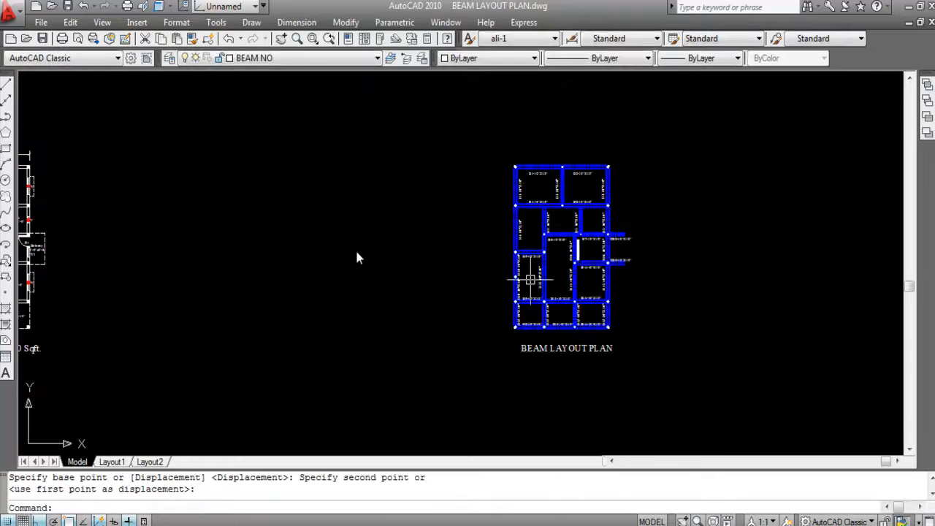
# - Review the whole beam layout plan, including its beam labels, cantilevers and title
pyautogui.scroll(1, 531, 278)
pyautogui.doubleClick(595, 248)
pyautogui.press('Escape')
pyautogui.press('Escape')
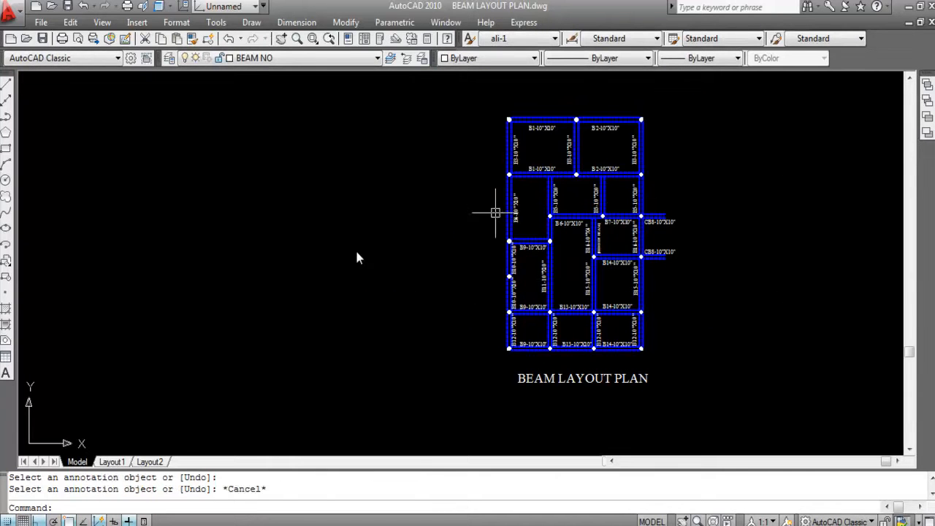
pyautogui.scroll(1, 740, 183)
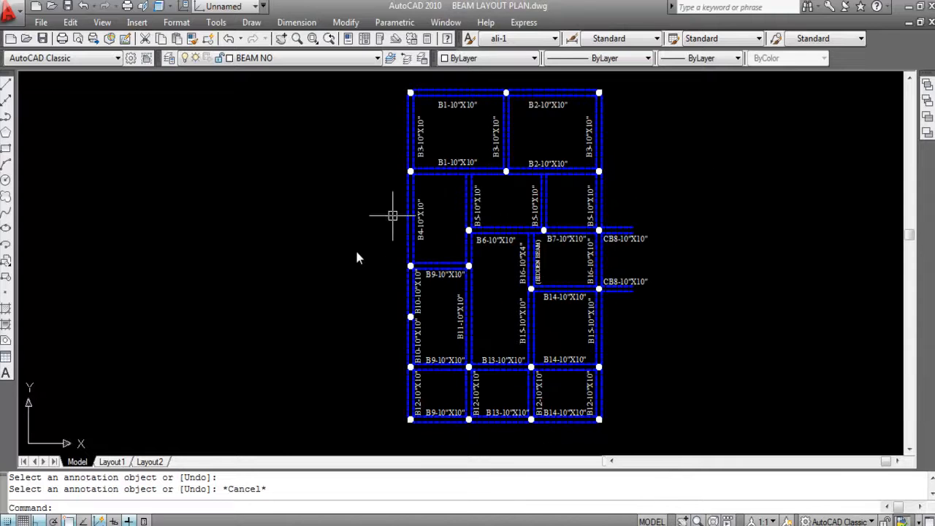
pyautogui.scroll(-4, 264, 235)
pyautogui.scroll(3, 339, 172)
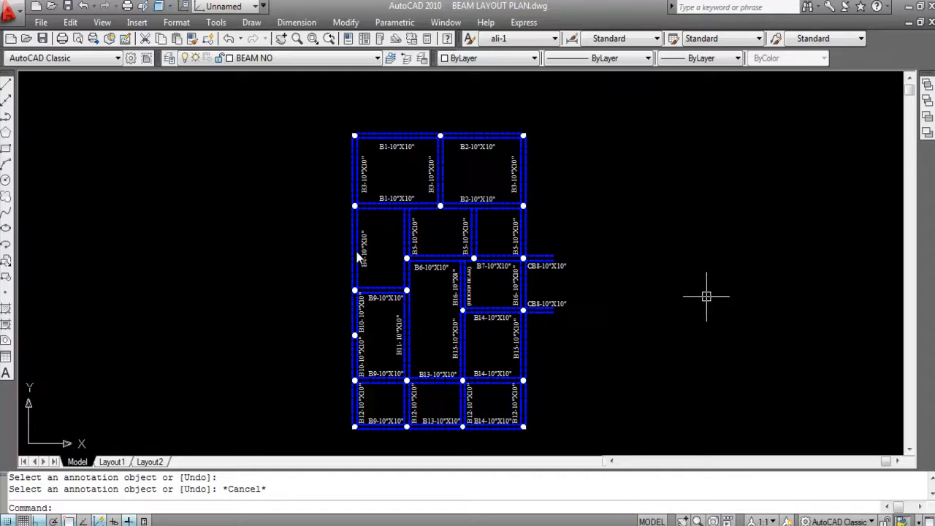
pyautogui.scroll(-1, 706, 295)
pyautogui.scroll(1, 701, 311)
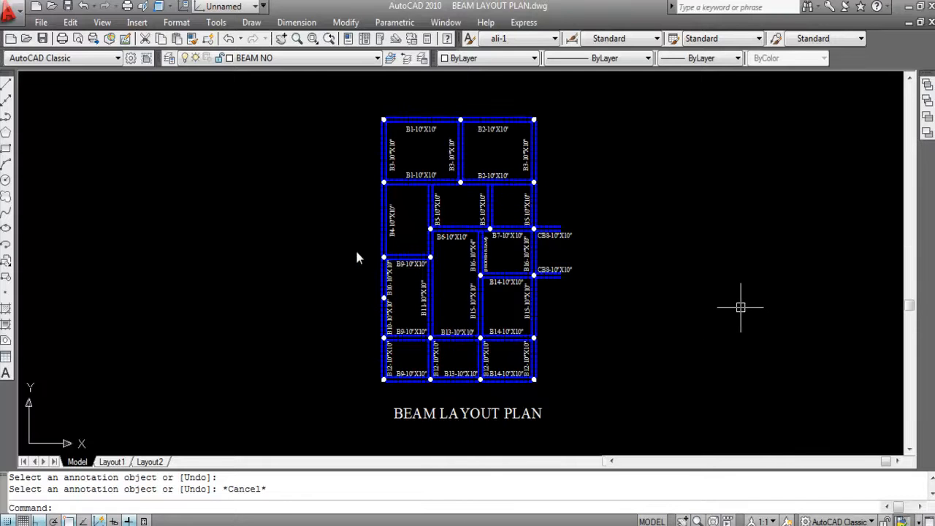